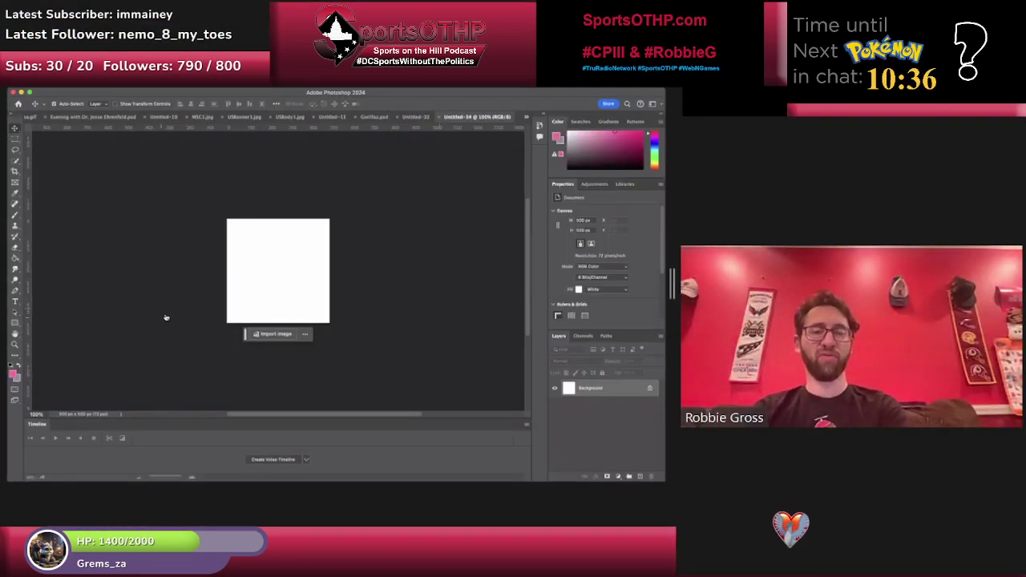
key("super+Tab")
left_click(165, 239)
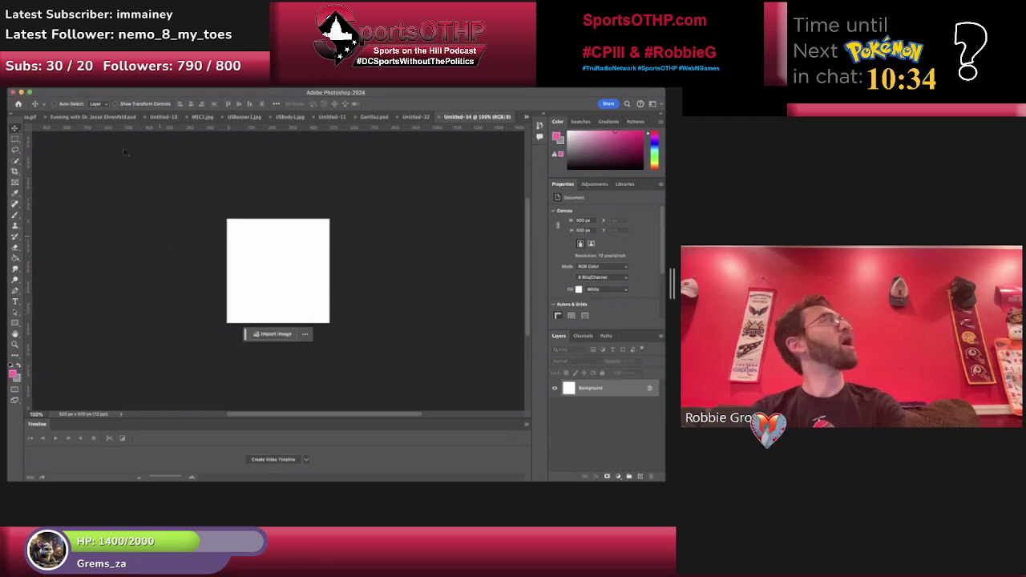
left_click(56, 78)
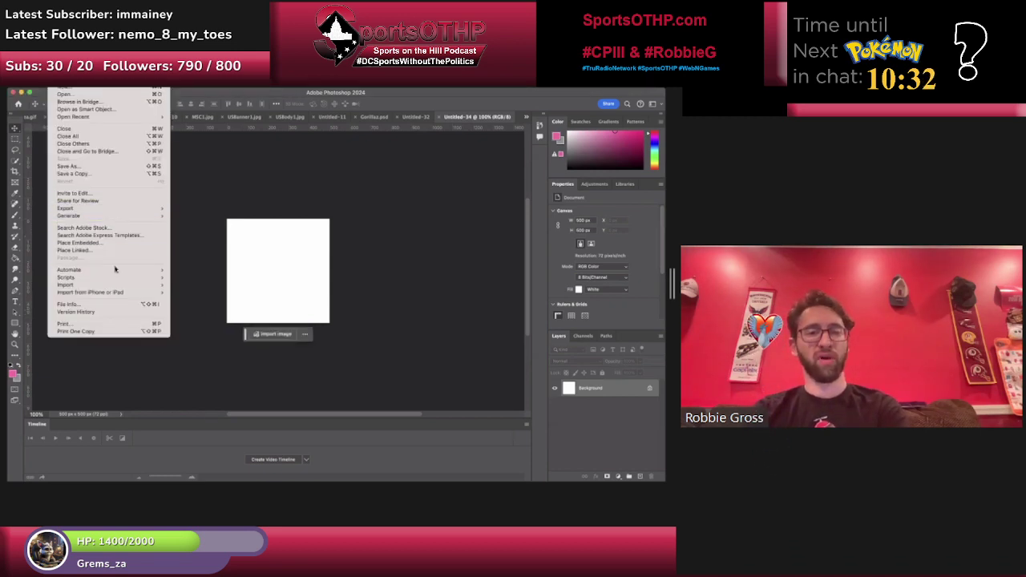
mouse_move(166, 287)
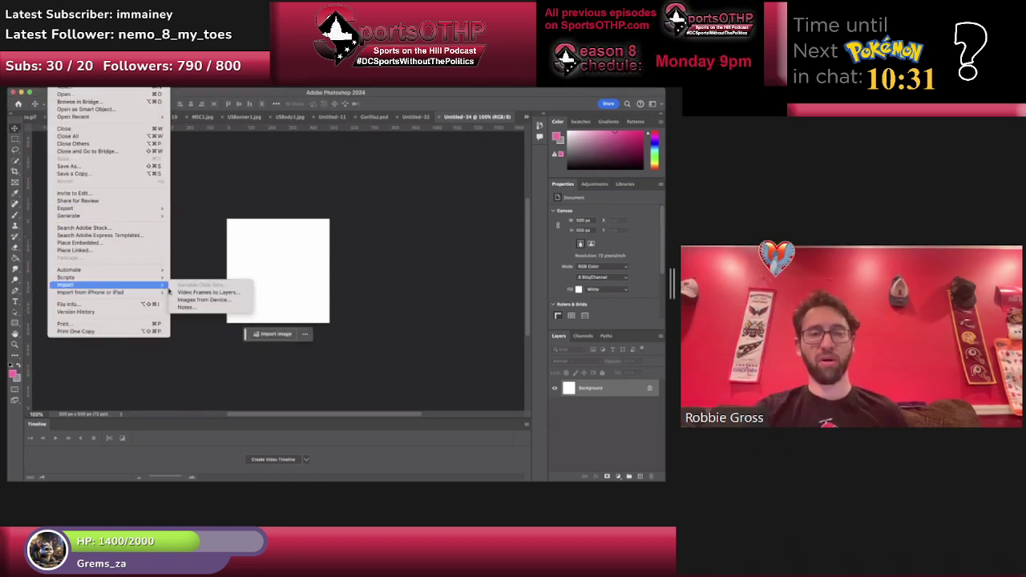
left_click(210, 293)
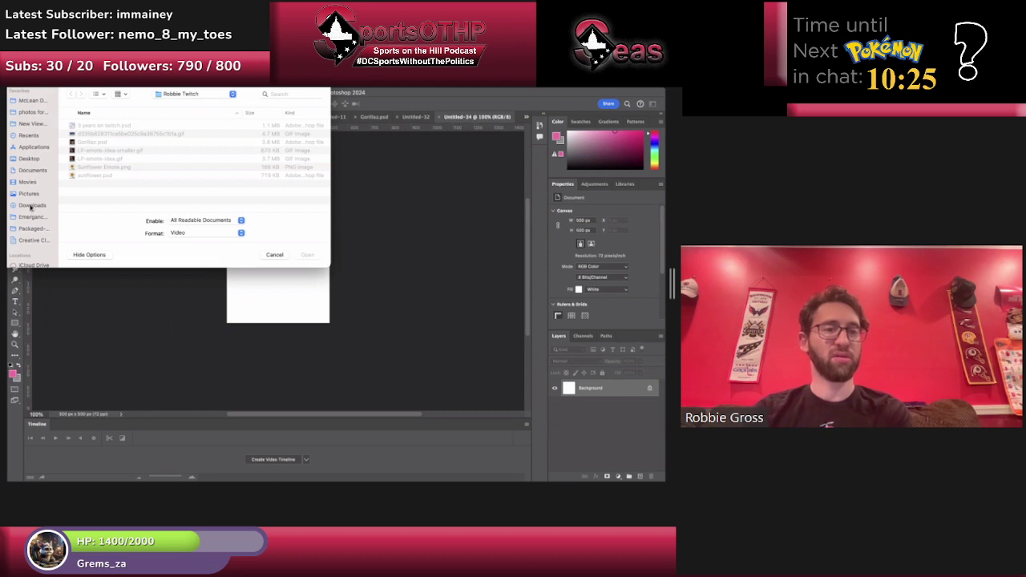
left_click(31, 206)
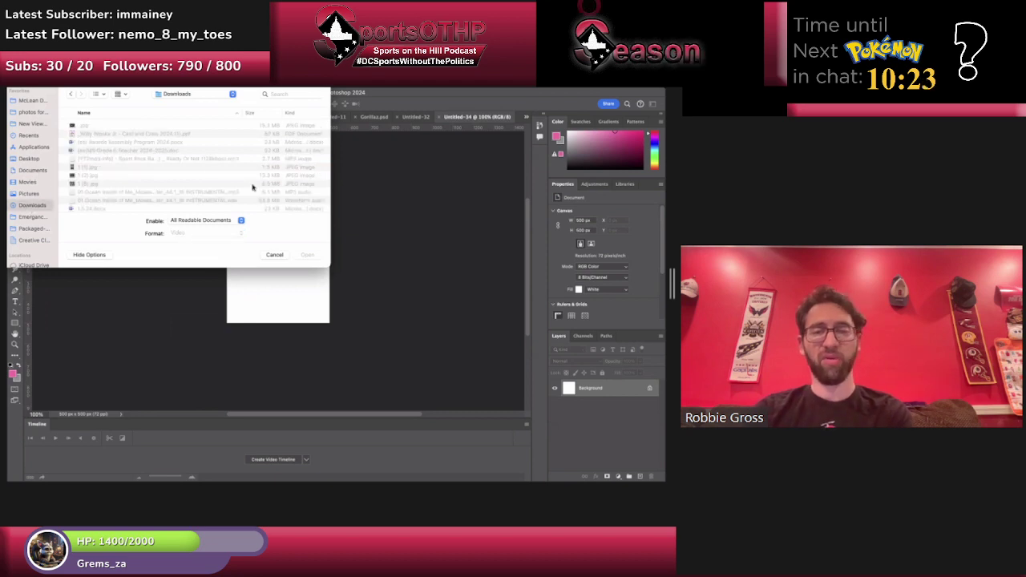
left_click(275, 255)
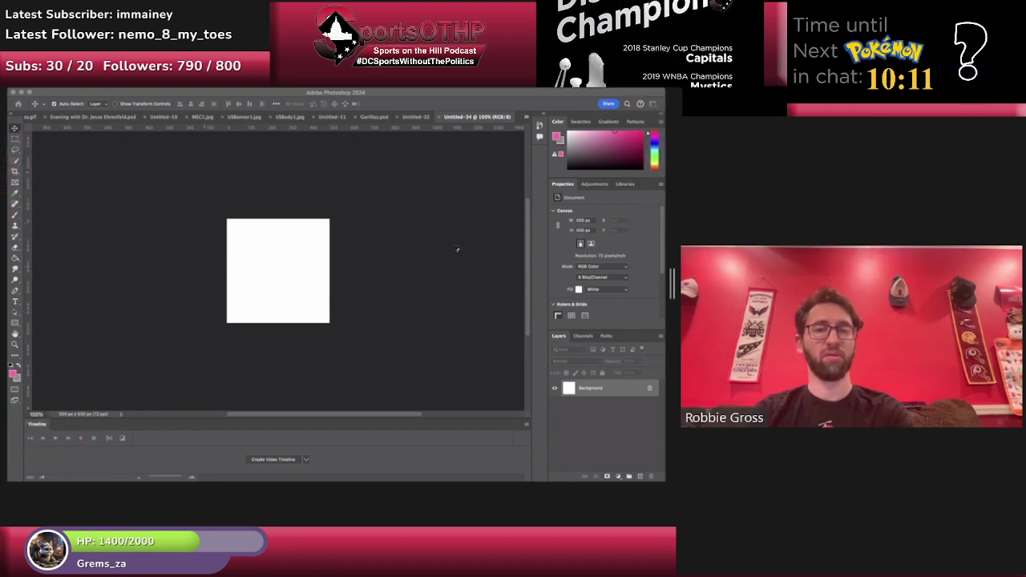
key("super+o")
left_click(272, 257)
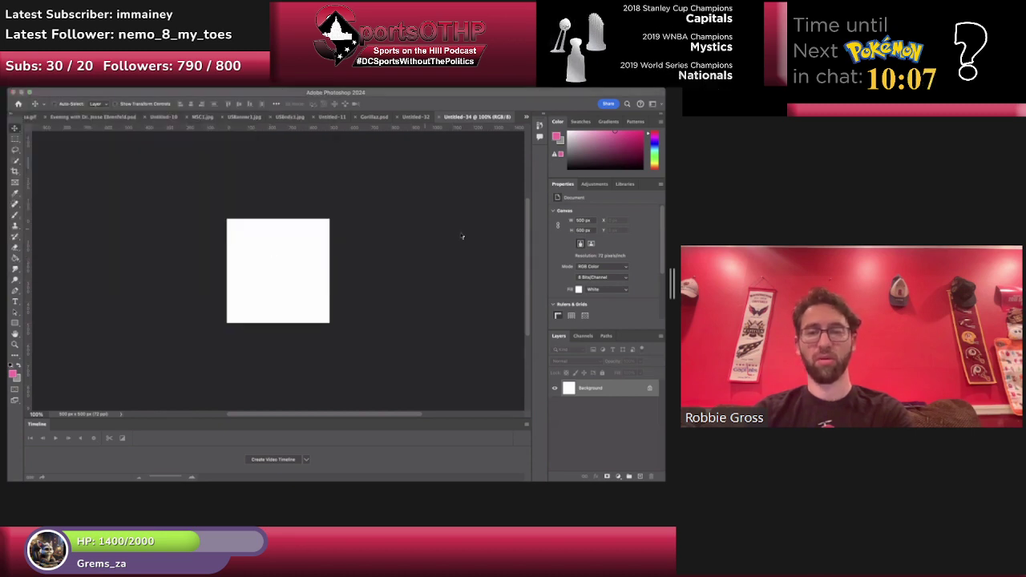
Try to import a selected range of the video as layers with a frame animation.
left_click(55, 81)
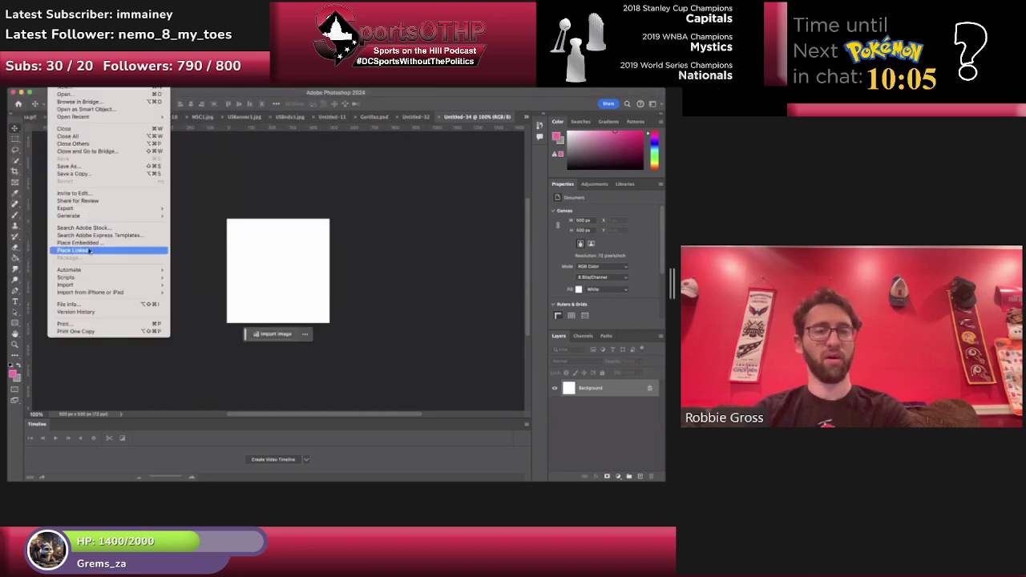
mouse_move(99, 280)
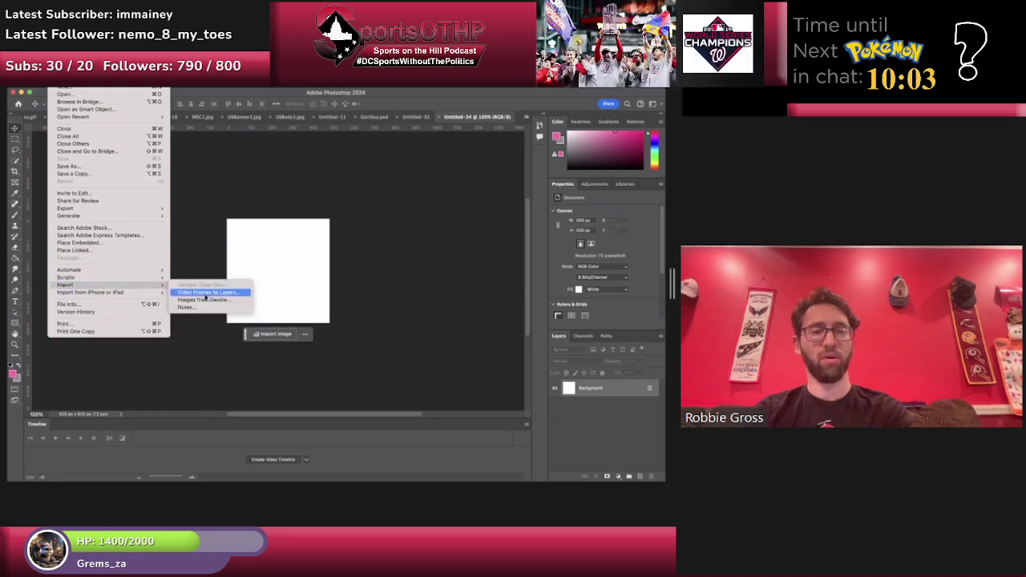
left_click(205, 296)
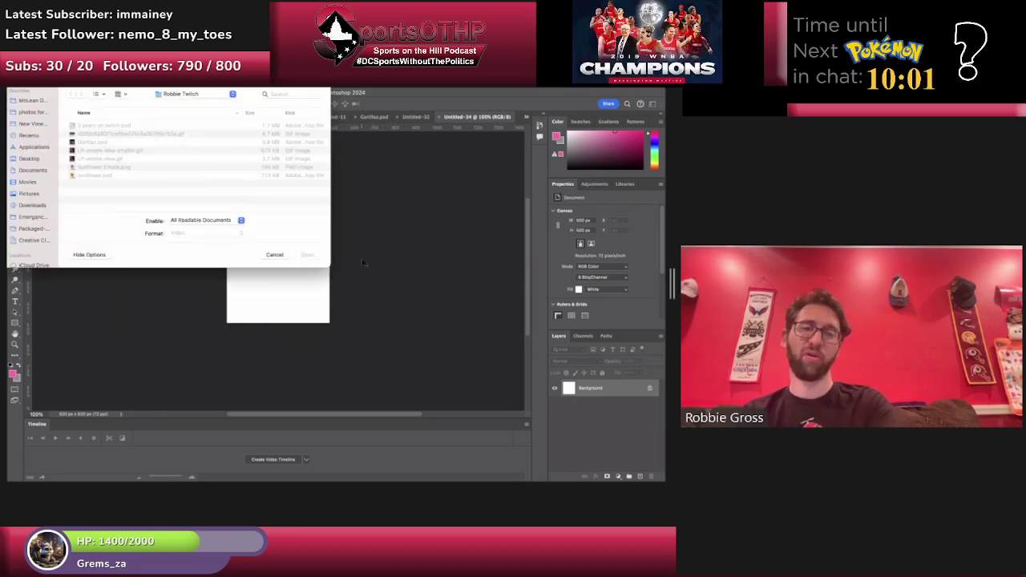
key("Escape")
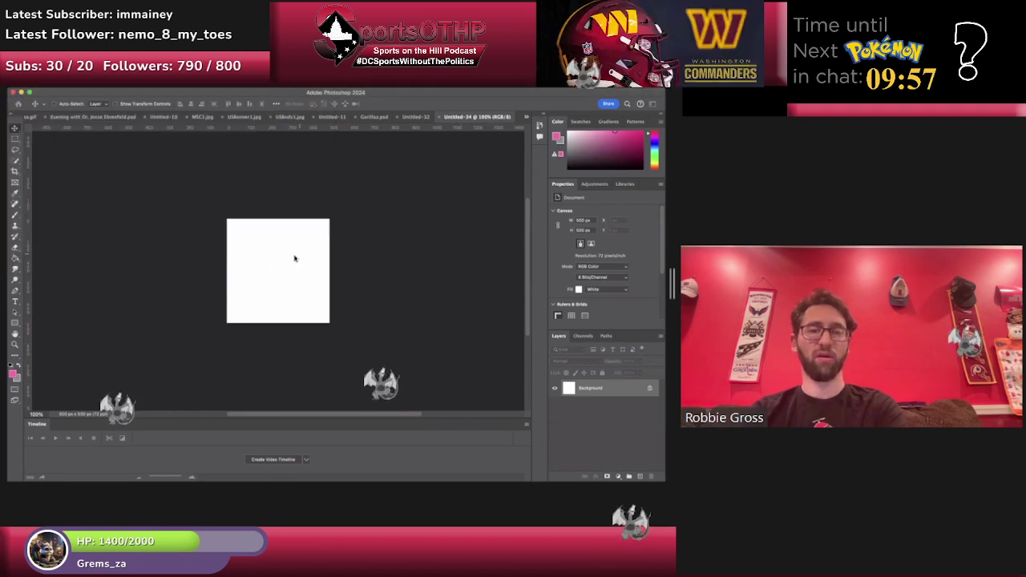
left_click_drag(319, 348, 384, 347)
left_click(467, 266)
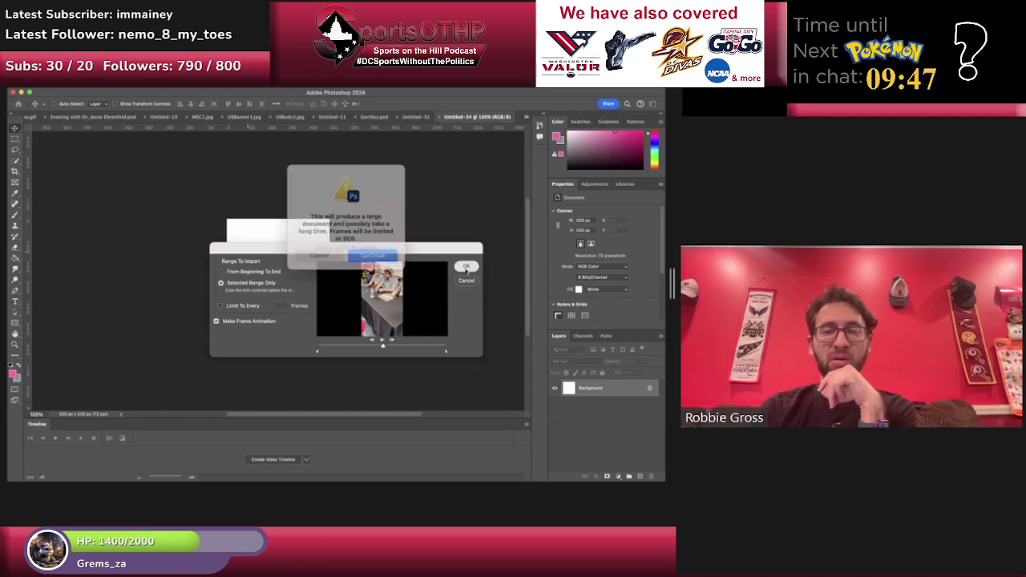
left_click(320, 253)
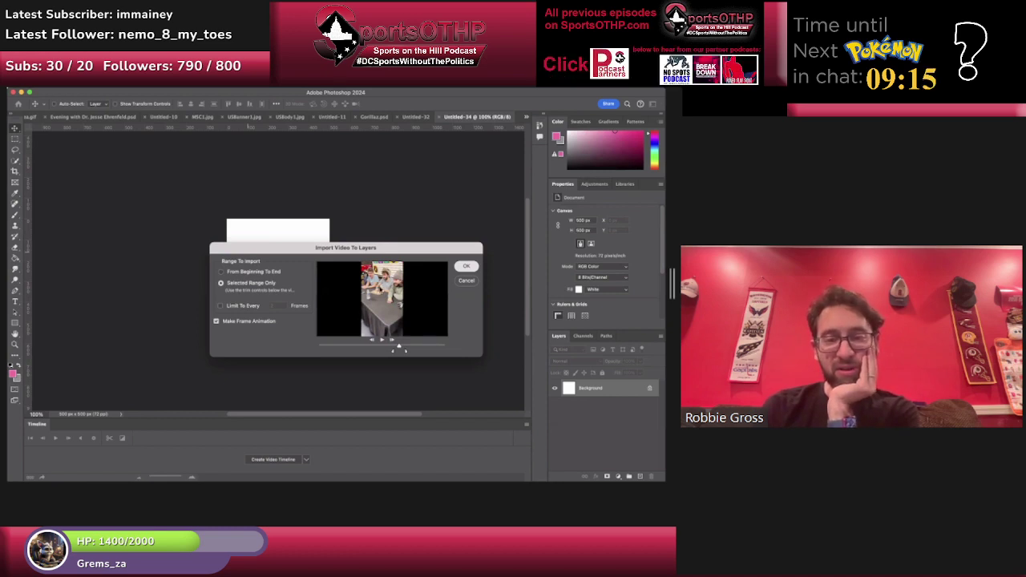
key("Return")
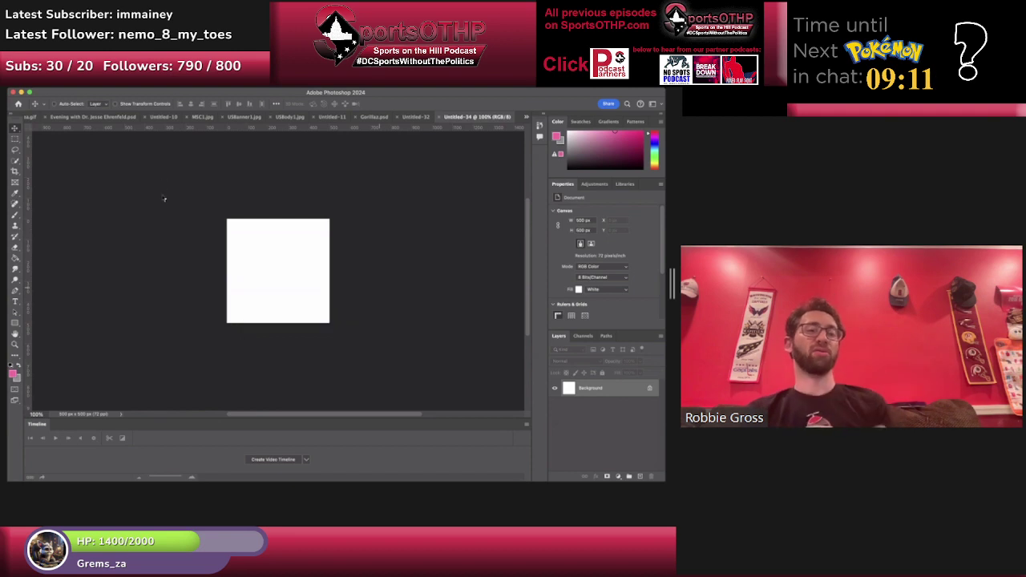
left_click(60, 84)
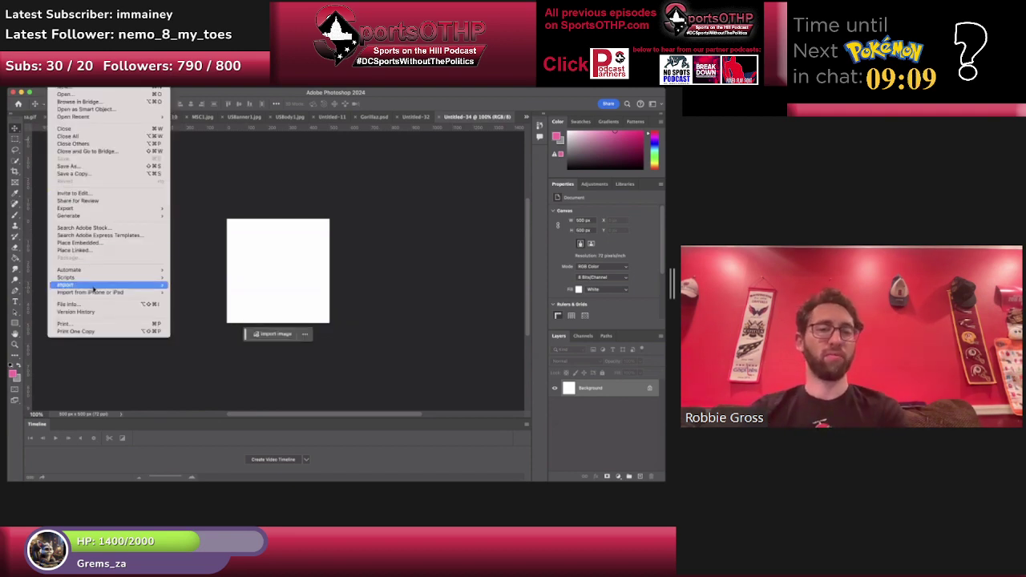
mouse_move(66, 285)
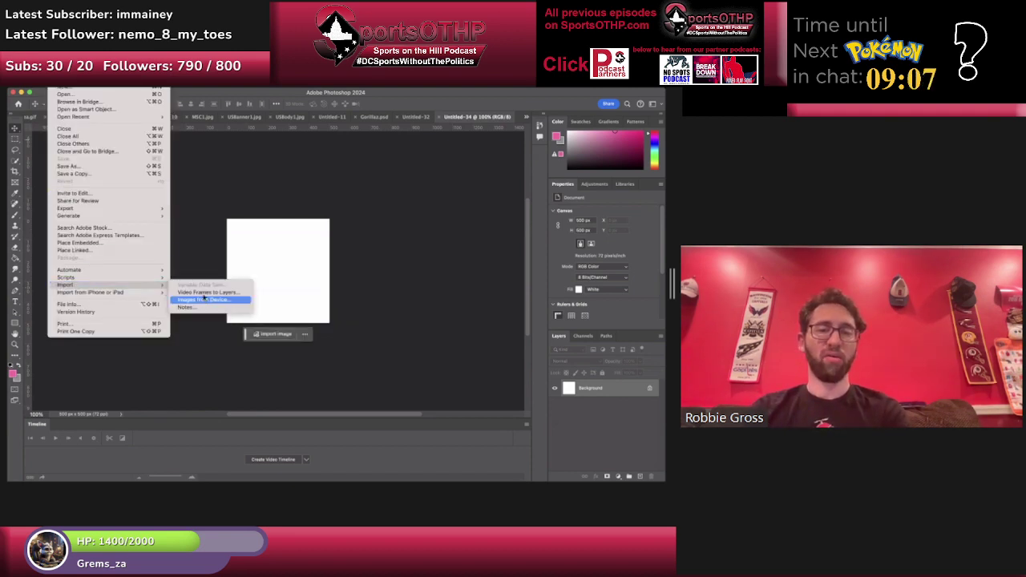
left_click(207, 299)
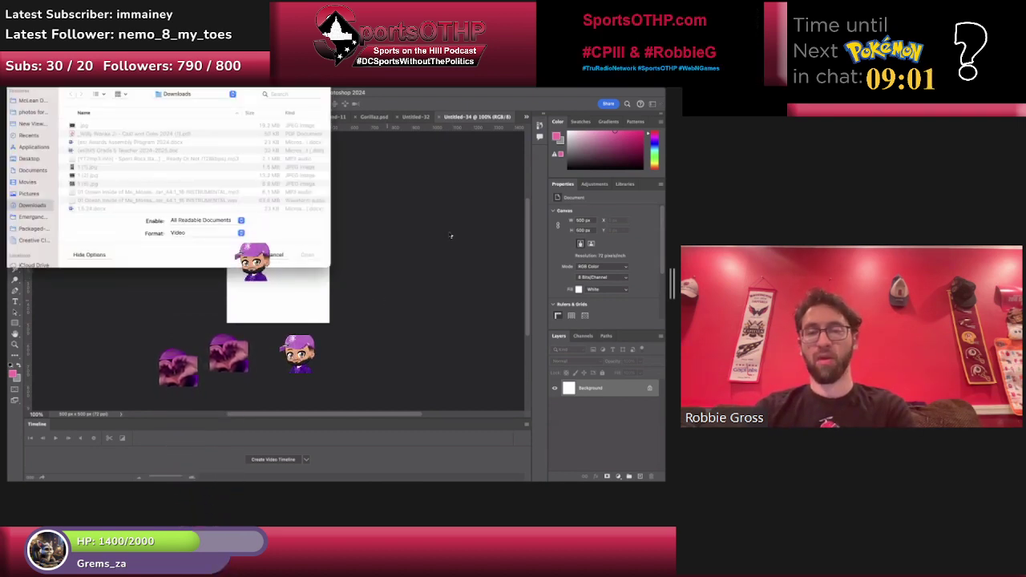
left_click(275, 255)
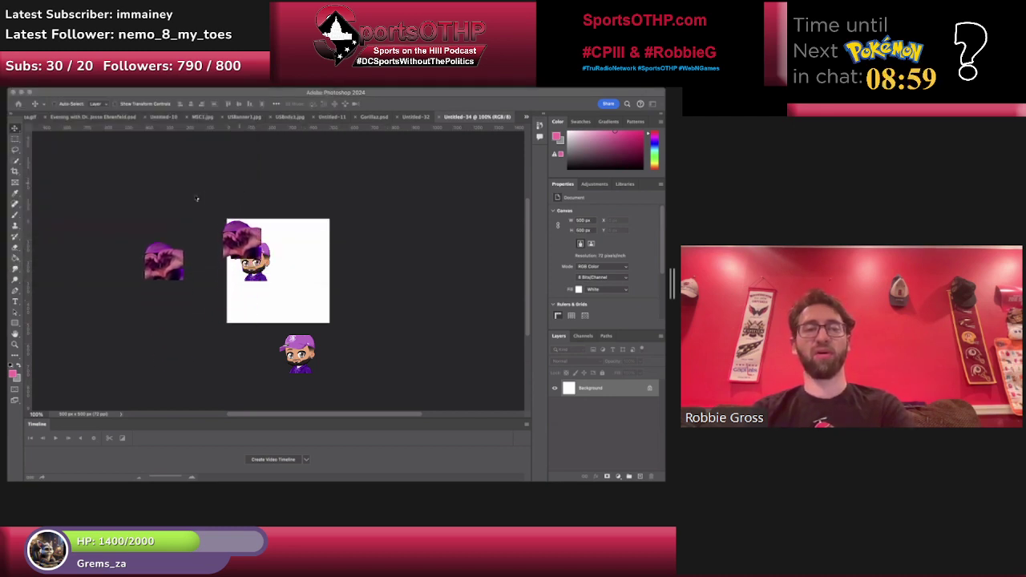
Import a short middle range of IMG_0491.MOV as layers with a frame animation, limited to every 5 frames.
key("super+o")
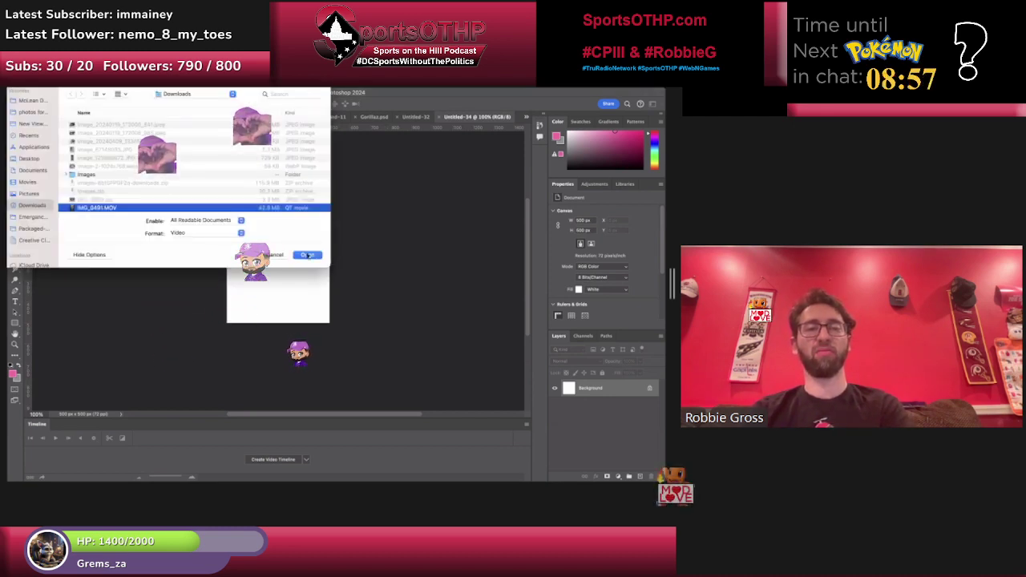
left_click(307, 254)
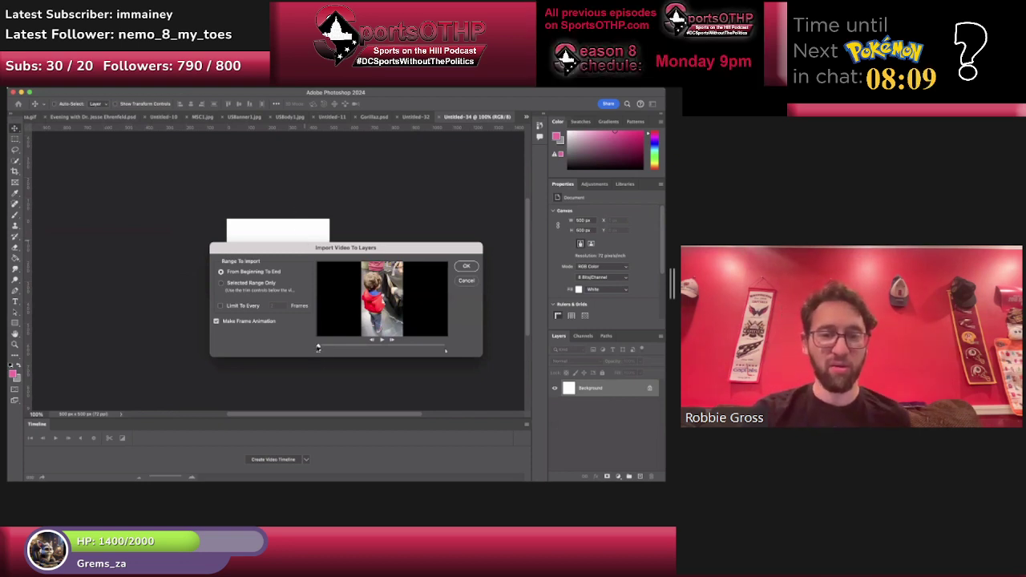
left_click_drag(339, 349, 372, 353)
left_click(317, 351)
left_click_drag(444, 352, 389, 352)
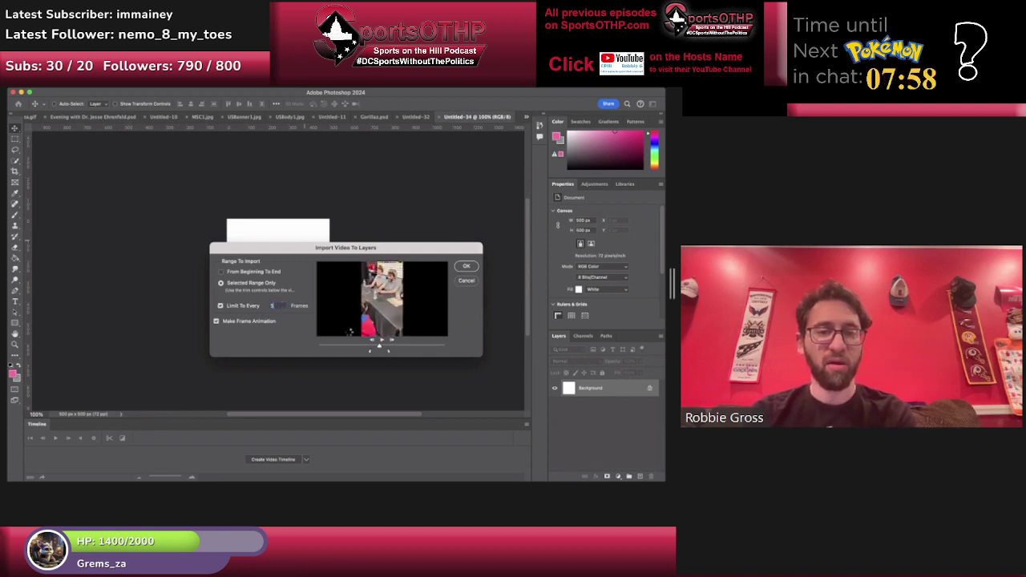
key("Return")
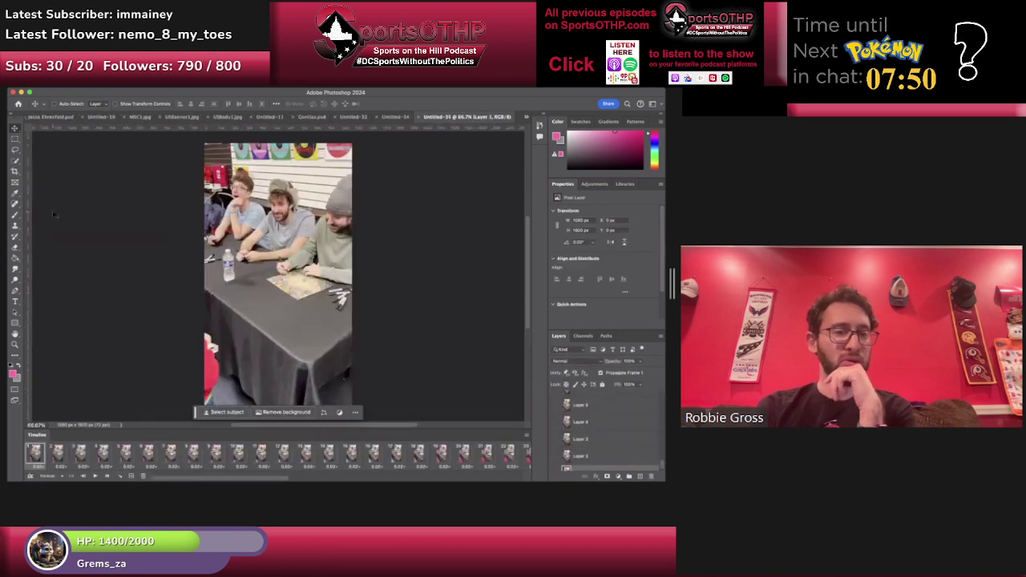
Crop the canvas to a 1080 px square framing the three men seated at the table.
key("c")
left_click_drag(206, 277, 205, 282)
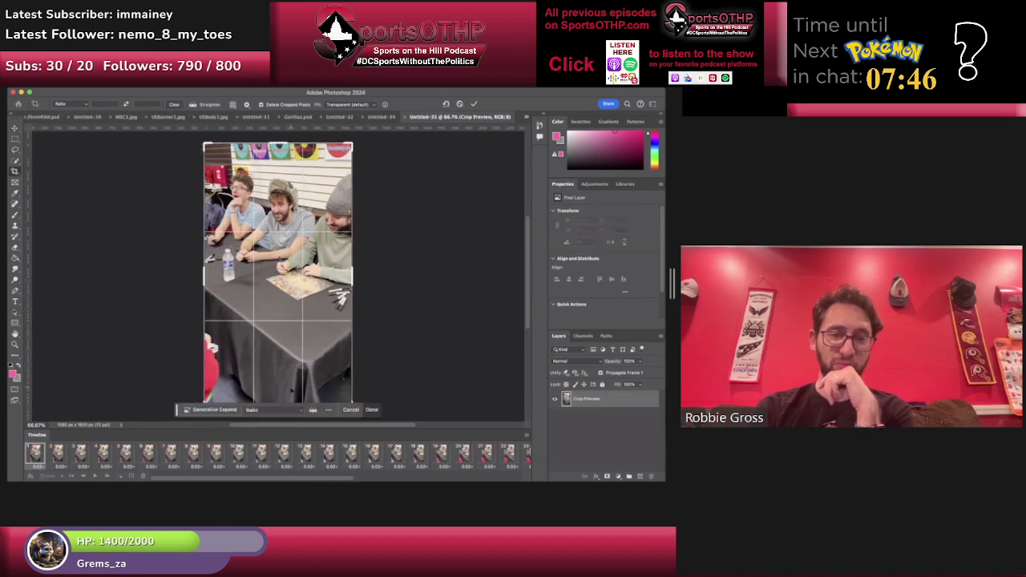
mouse_move(286, 145)
left_mouse_down()
mouse_move(283, 191)
mouse_move(283, 152)
left_mouse_up()
left_click_drag(278, 399, 278, 346)
left_click_drag(283, 209, 286, 202)
left_click_drag(279, 348, 278, 351)
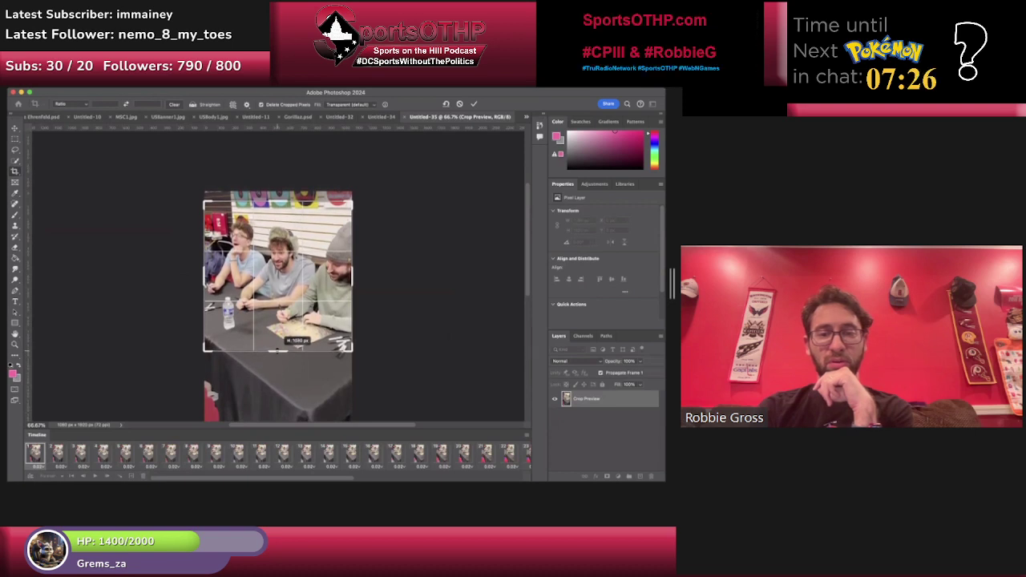
left_click_drag(278, 349, 272, 352)
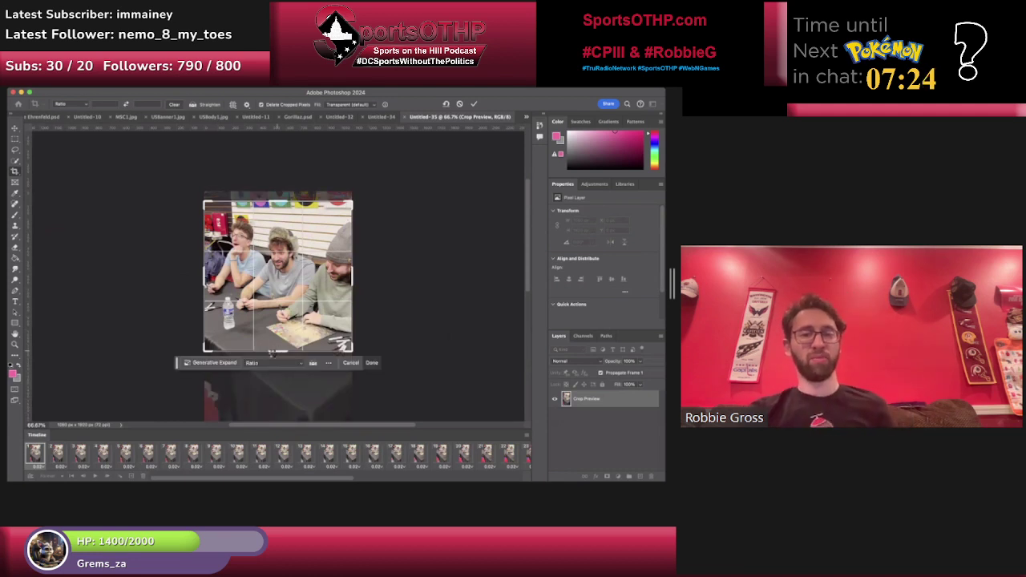
key("Return")
Play back the cropped animation and examine individual frames across the timeline for a section to cut.
left_click(95, 478)
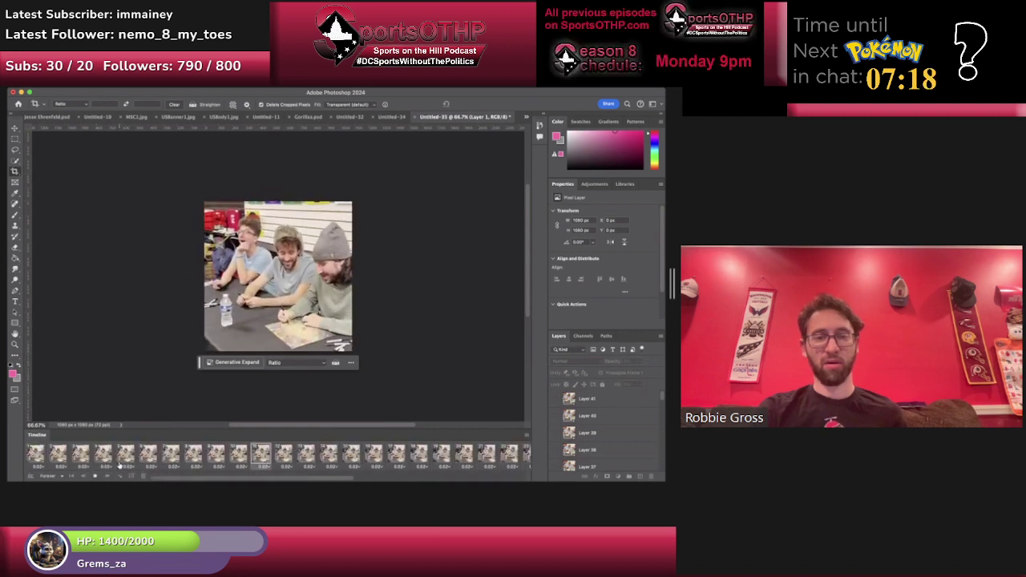
left_click(131, 449)
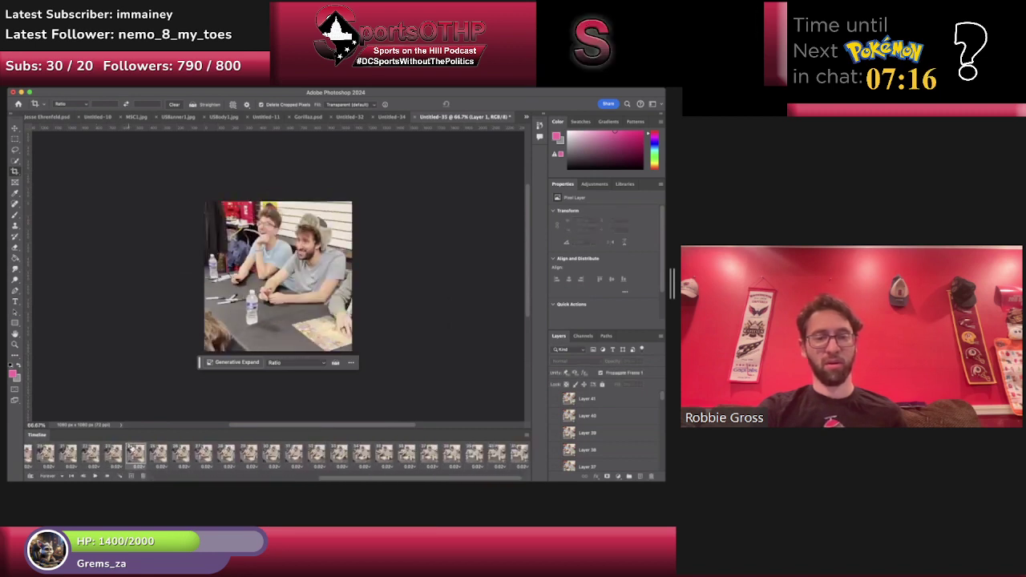
left_click(244, 456)
left_click(292, 454)
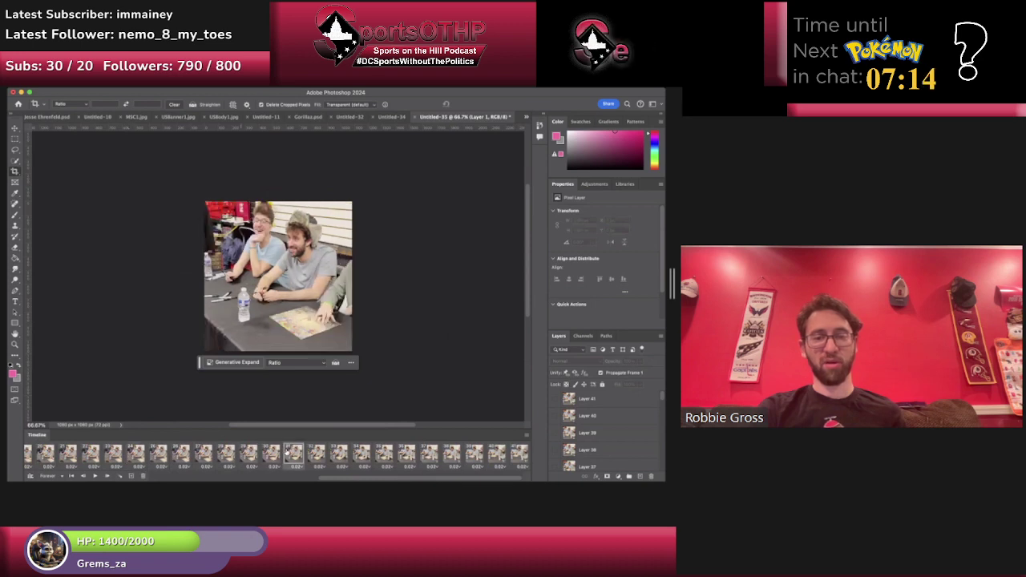
left_click(337, 454)
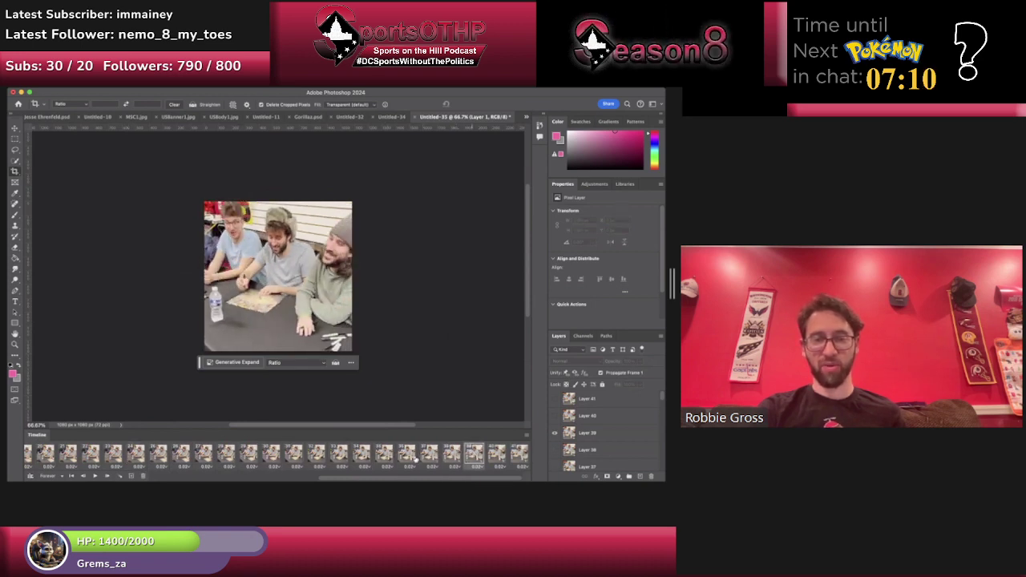
left_click(62, 460)
left_click(96, 459)
left_click(37, 459)
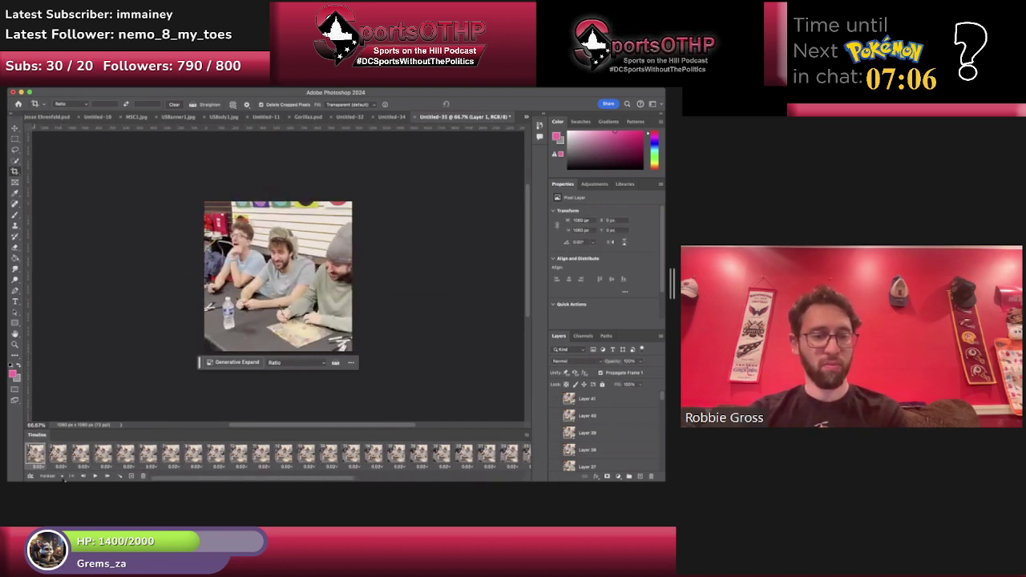
left_click(98, 477)
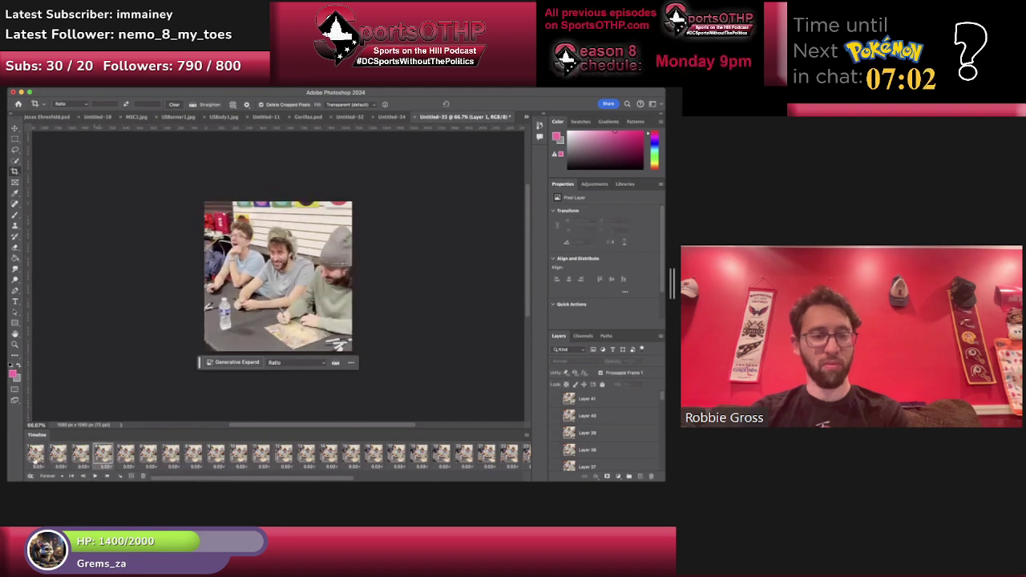
left_click(95, 477)
Delete a run of frames from the middle of the animation and return to the first frame.
left_click(383, 457)
left_click(361, 457)
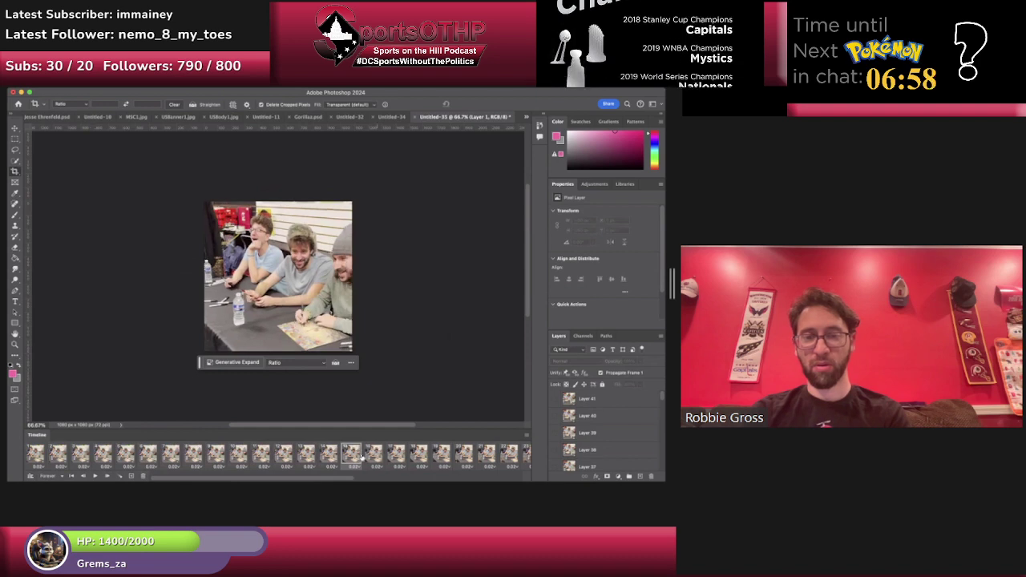
left_click(379, 458)
scroll(380, 458, "right", 5)
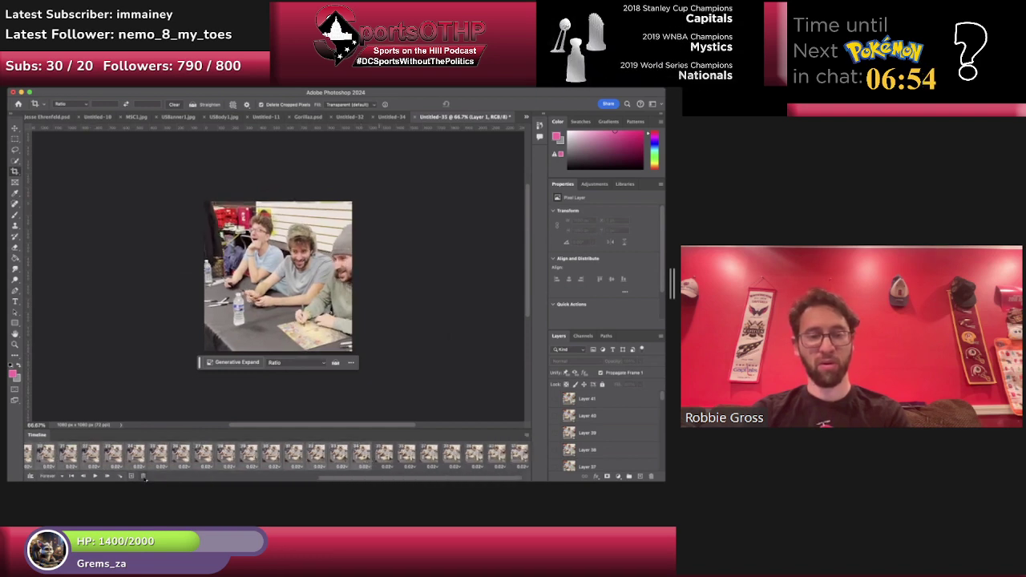
left_click(144, 477)
key("Return")
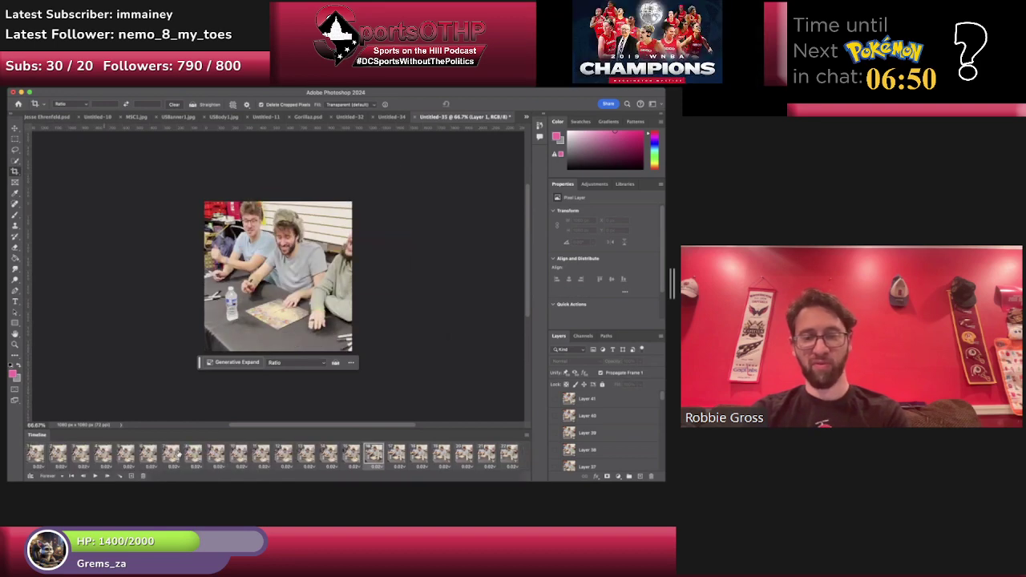
left_click(45, 458)
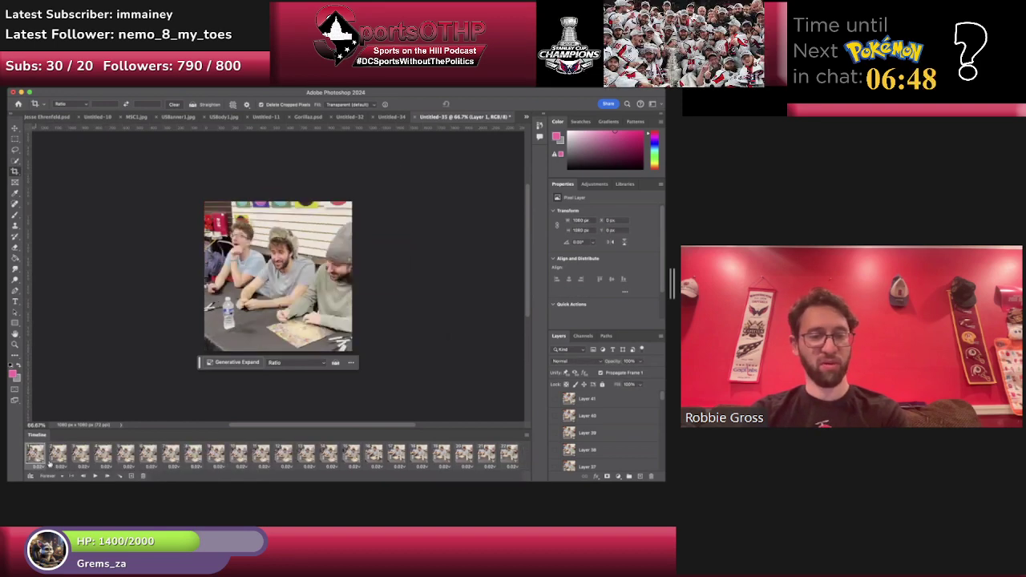
Play back the trimmed animation, check individual frames, and undo the frame deletion.
left_click(93, 476)
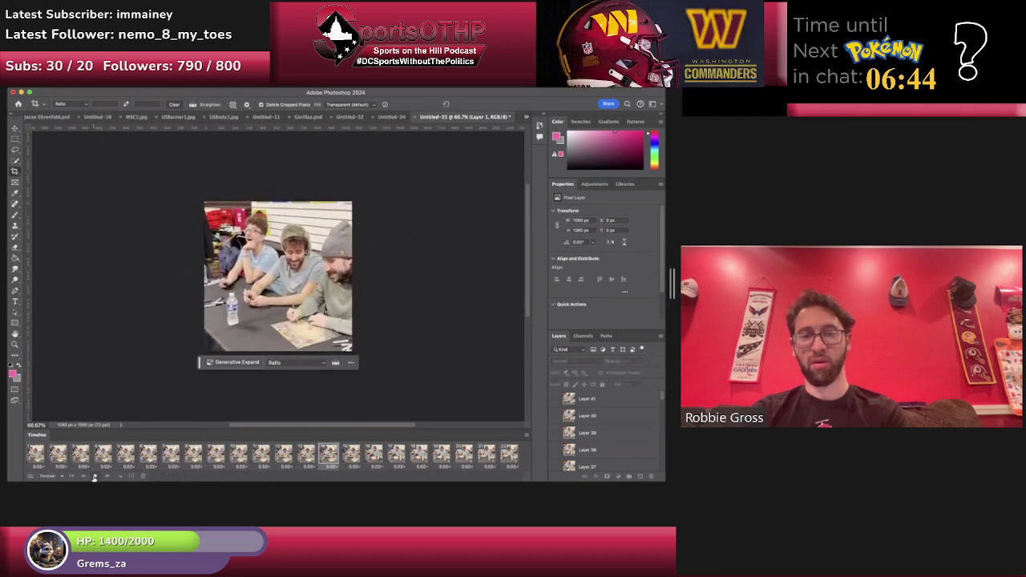
left_click(125, 455)
left_click(238, 455)
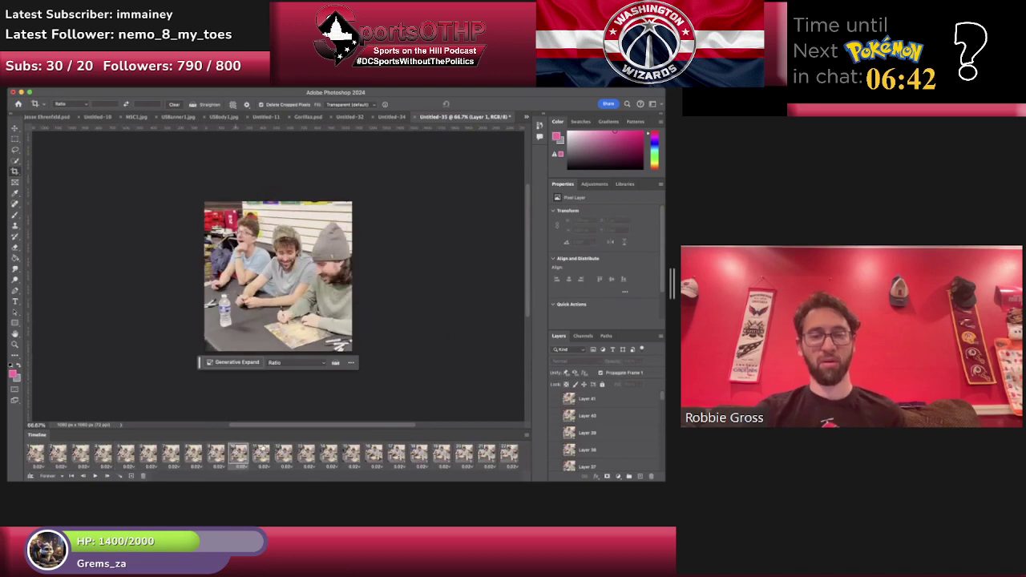
key("super+z")
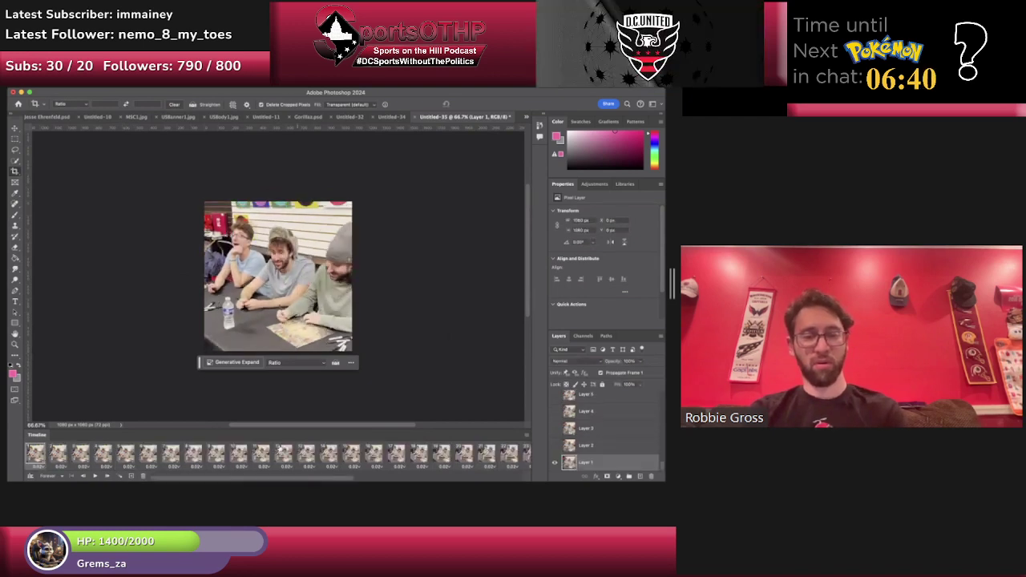
Play back the full animation from the first frame and examine individual frames to find a suitable end point.
left_click(243, 456)
left_click(45, 458)
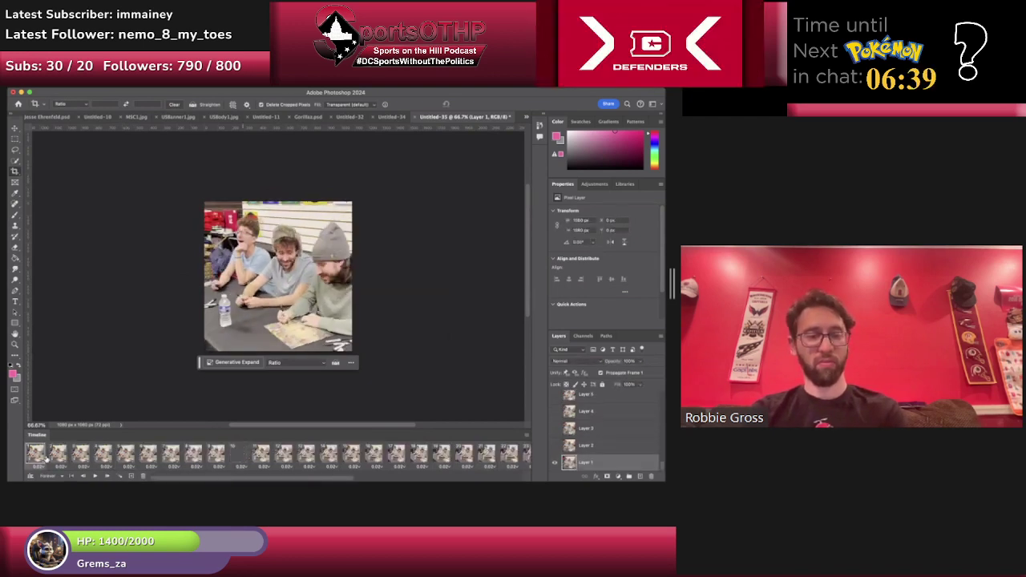
left_click(95, 476)
left_click(99, 477)
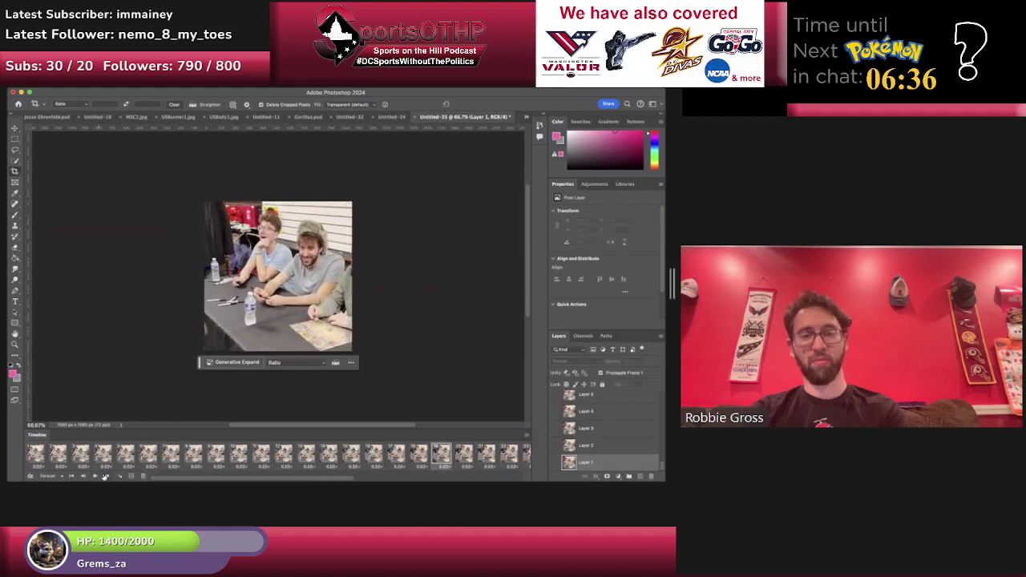
left_click(238, 454)
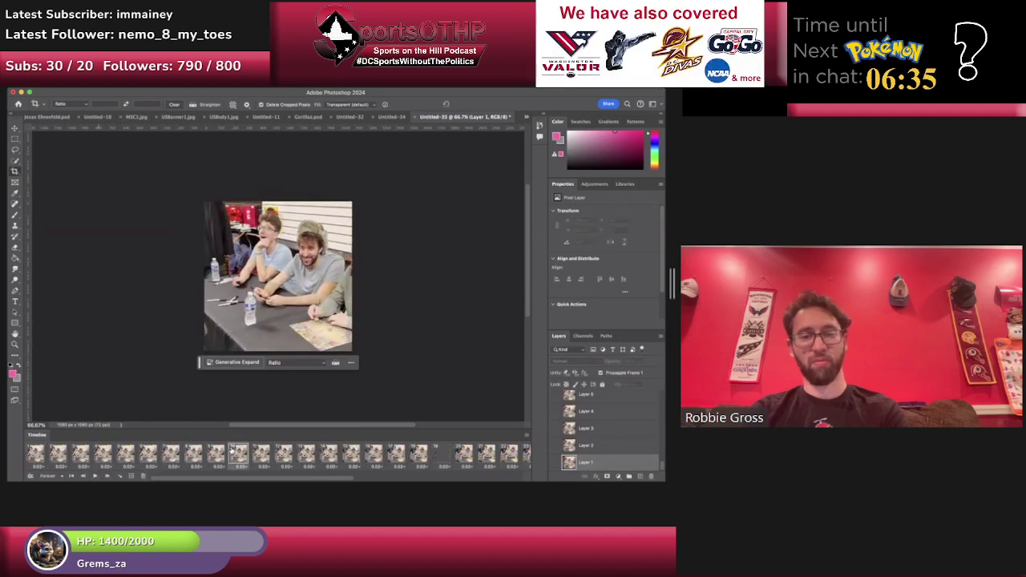
left_click(283, 454)
scroll(294, 463, "right", 5)
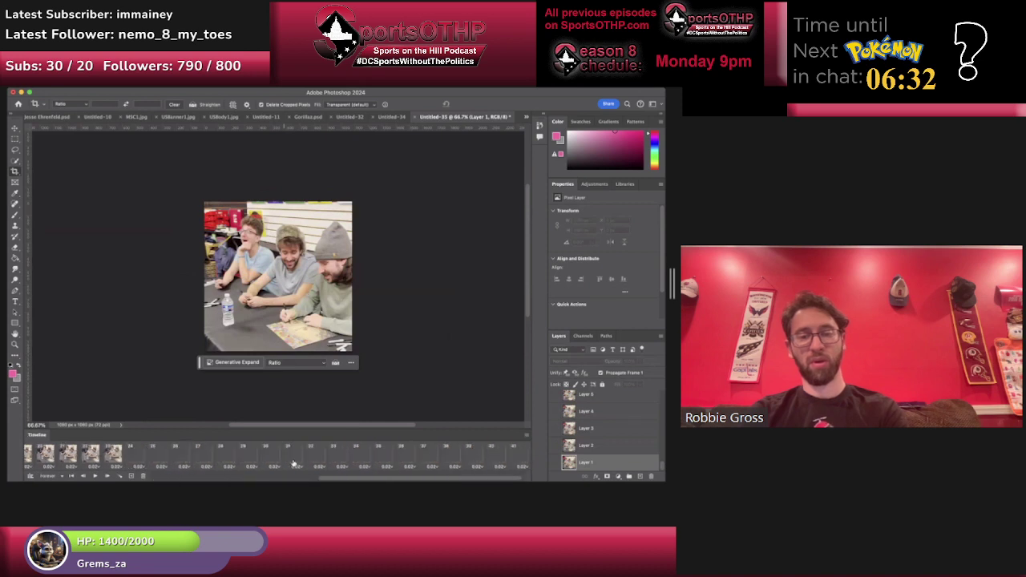
left_click(150, 462)
left_click(114, 460)
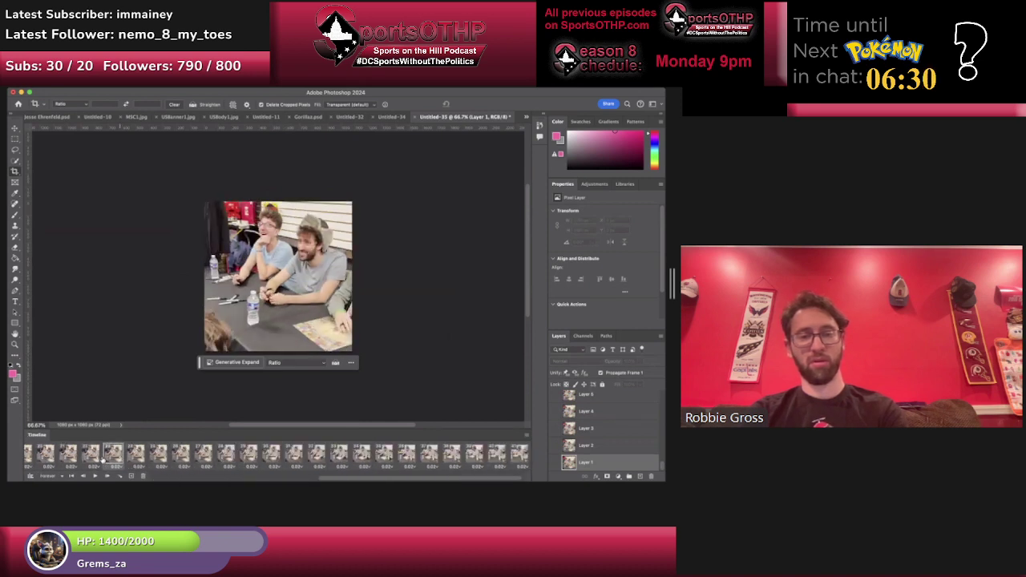
scroll(110, 469, "left", 5)
left_click(122, 457)
left_click(147, 457)
left_click(190, 459)
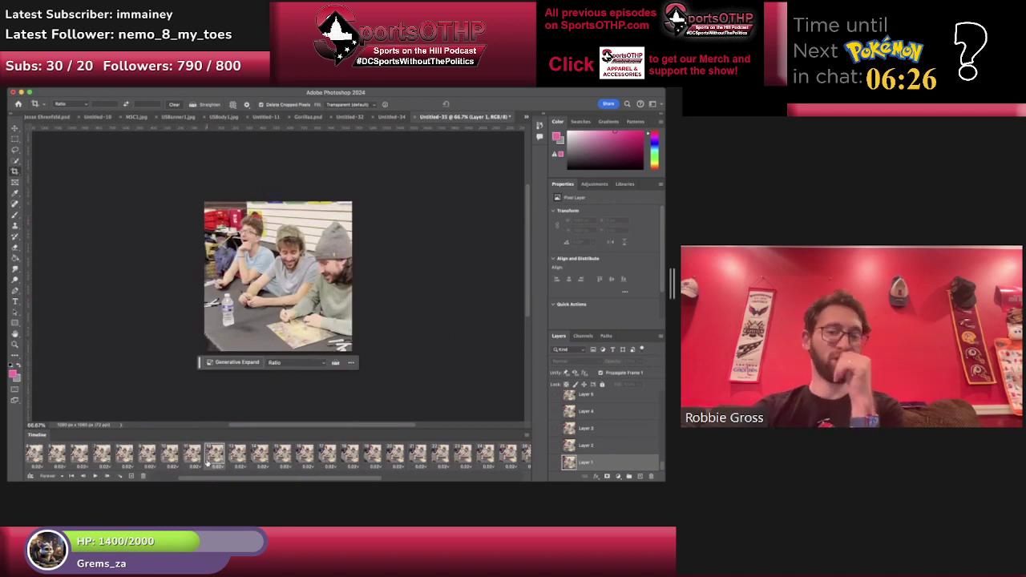
left_click(237, 459)
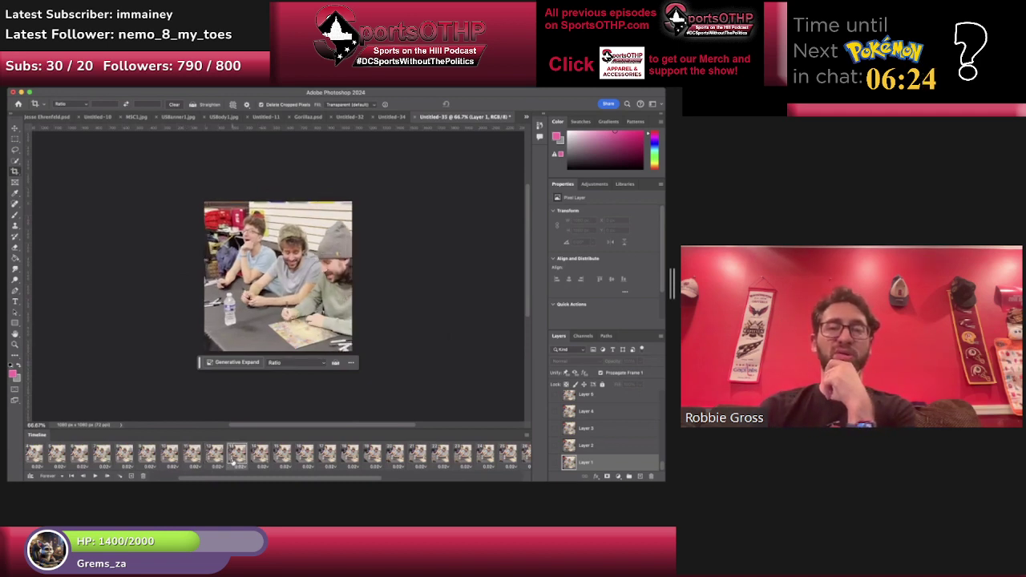
Delete all frames from frame 14 through the end of the animation.
left_click(263, 461)
scroll(266, 461, "right", 10)
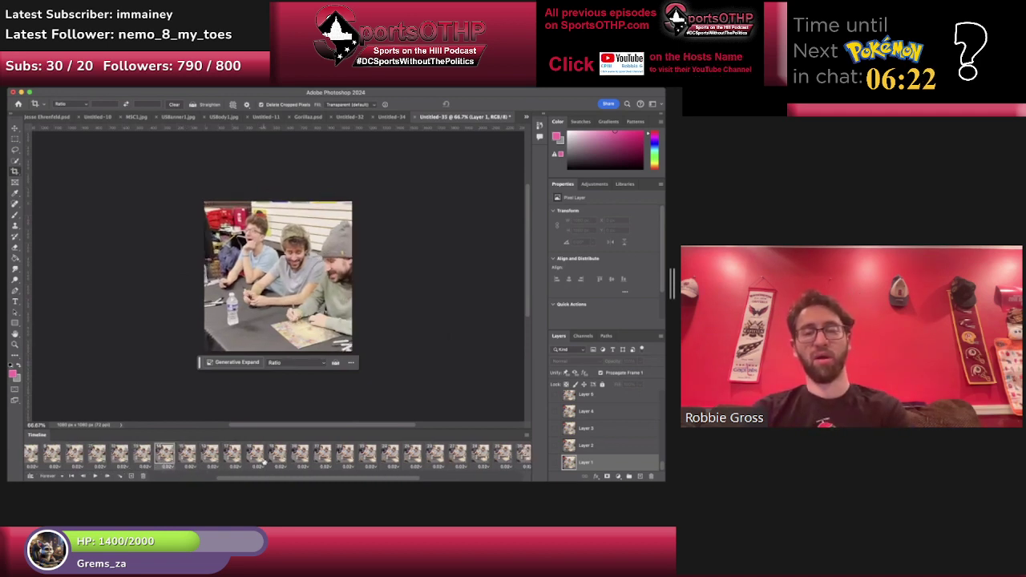
left_click(518, 458, "shift")
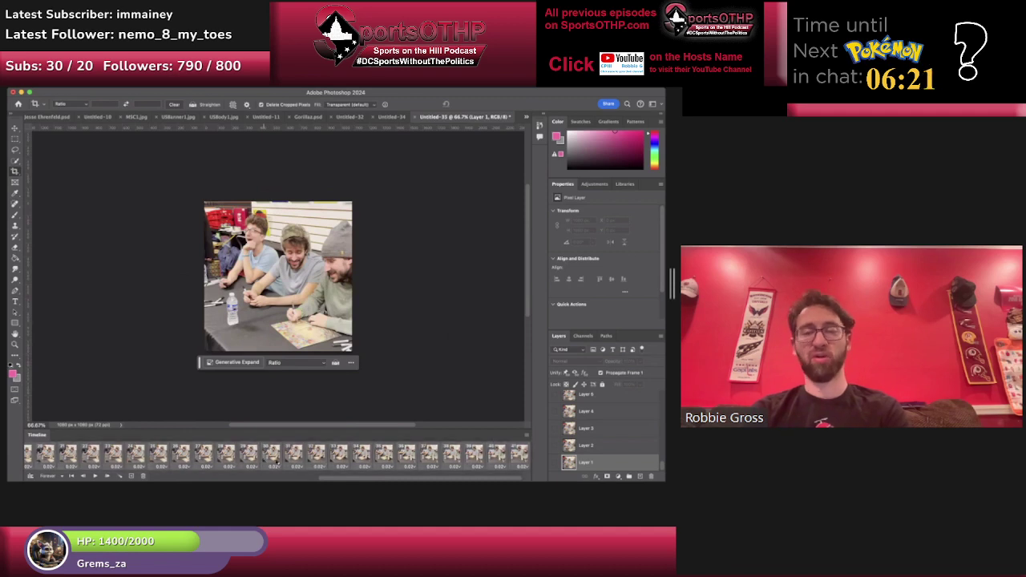
left_click(142, 476)
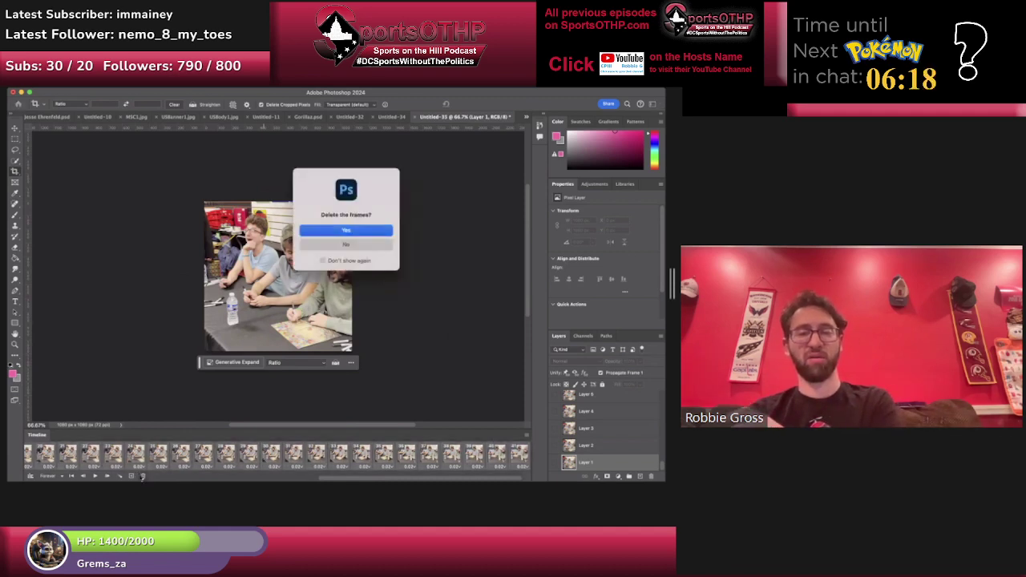
key("Return")
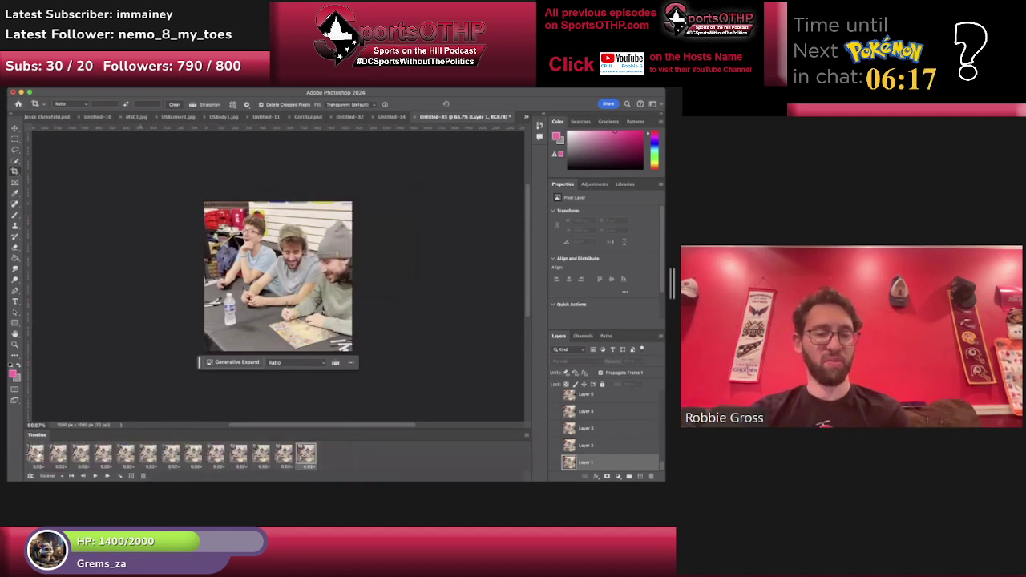
Set the delay of all remaining frames to 0.05 seconds and play the animation from the first frame.
left_click(312, 468)
left_click(313, 455)
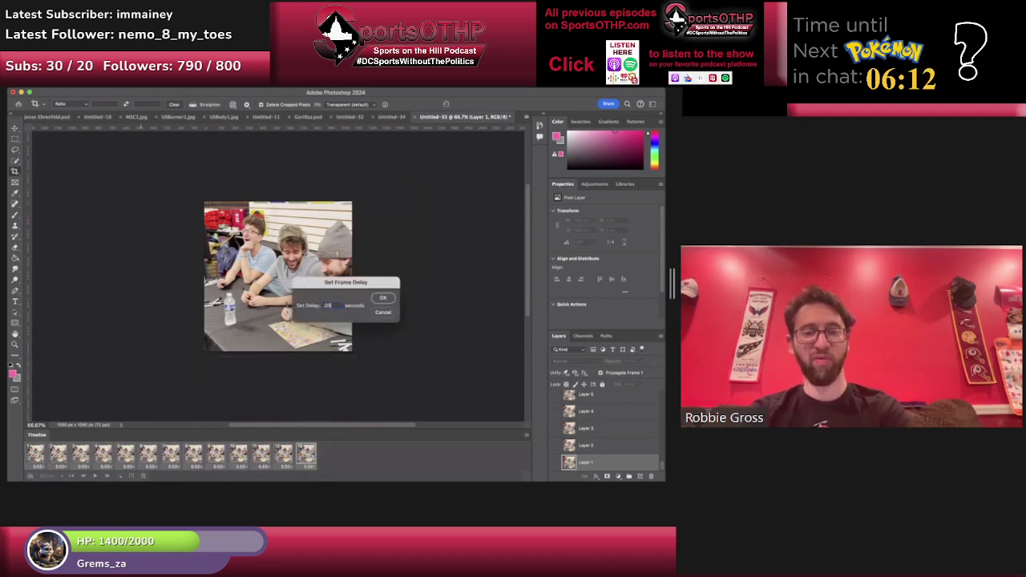
key("Return")
left_click(37, 456)
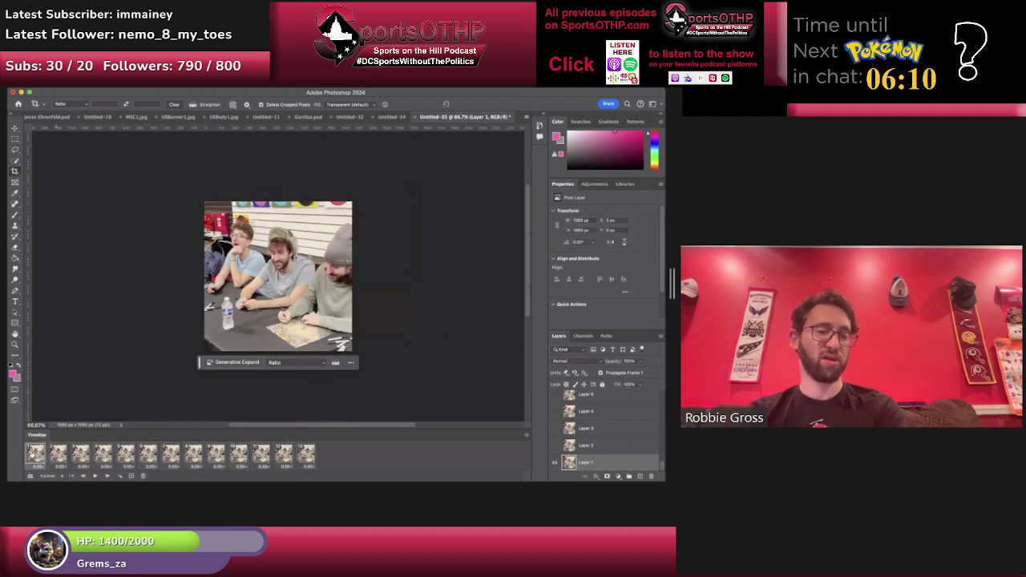
left_click(97, 477)
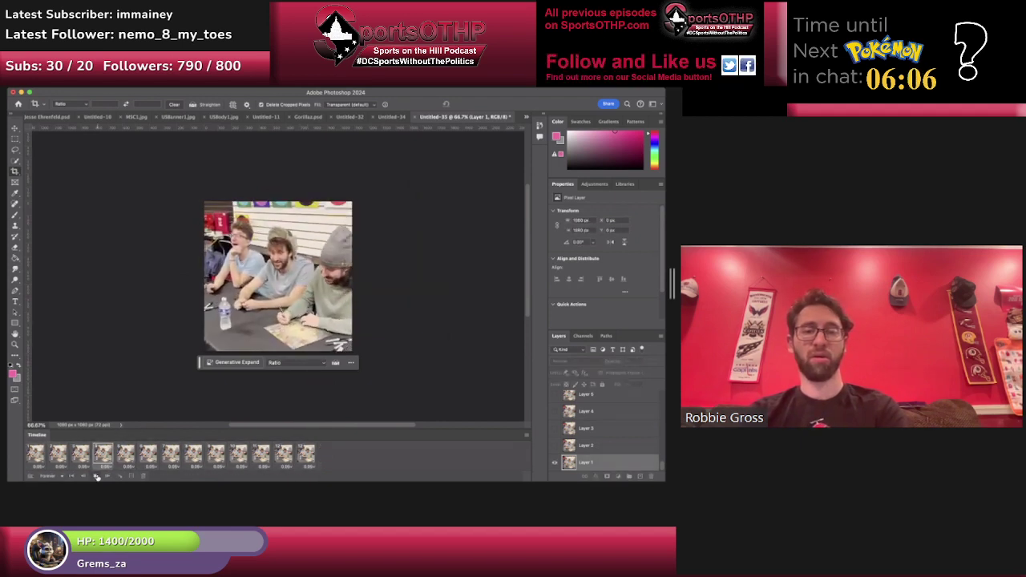
Duplicate the last frame as frame 14 and hide its photo layer, Layer 13, to leave the frame blank.
left_click(305, 456)
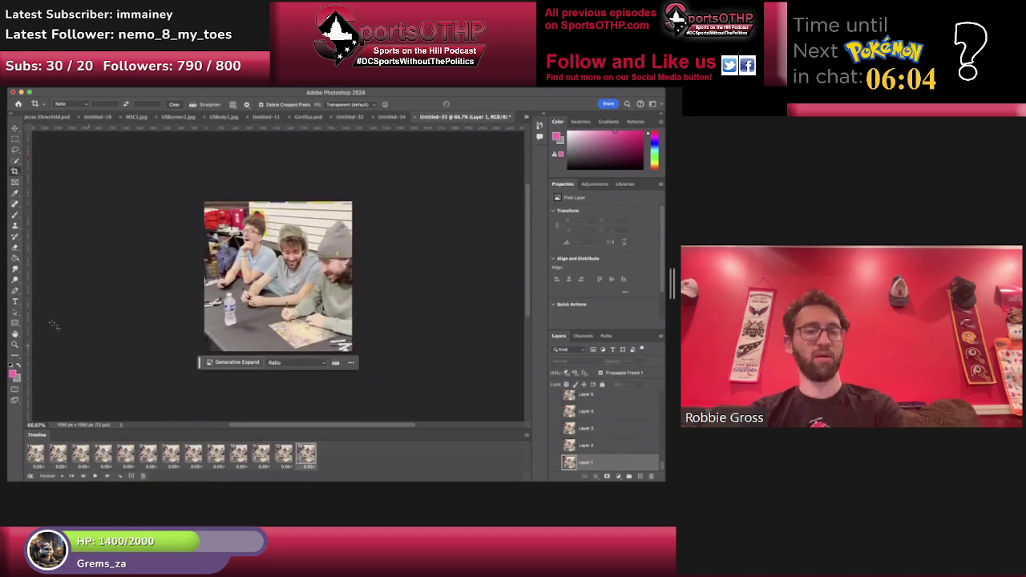
left_click(133, 476)
scroll(601, 446, "up", 10)
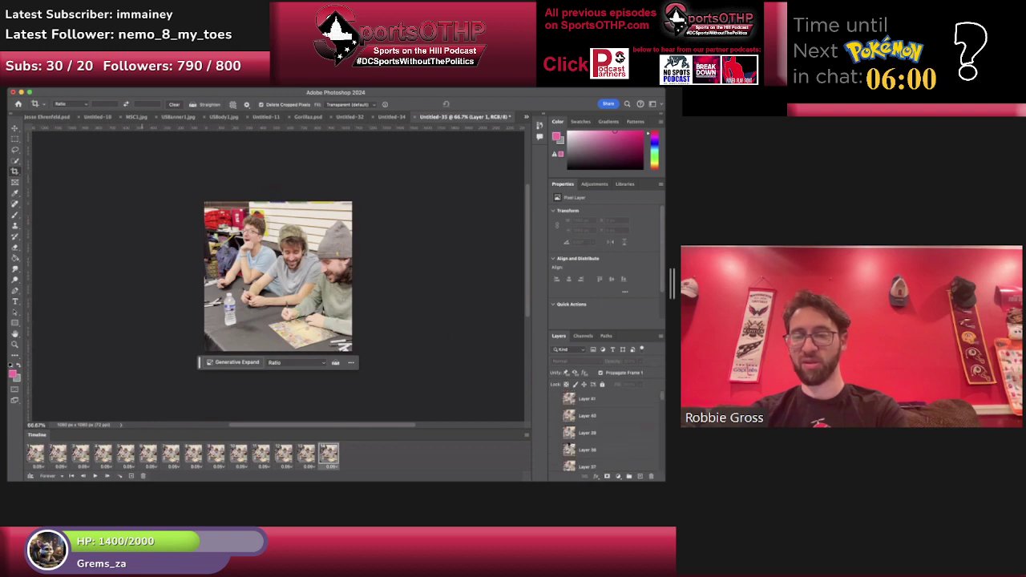
scroll(569, 449, "down", 8)
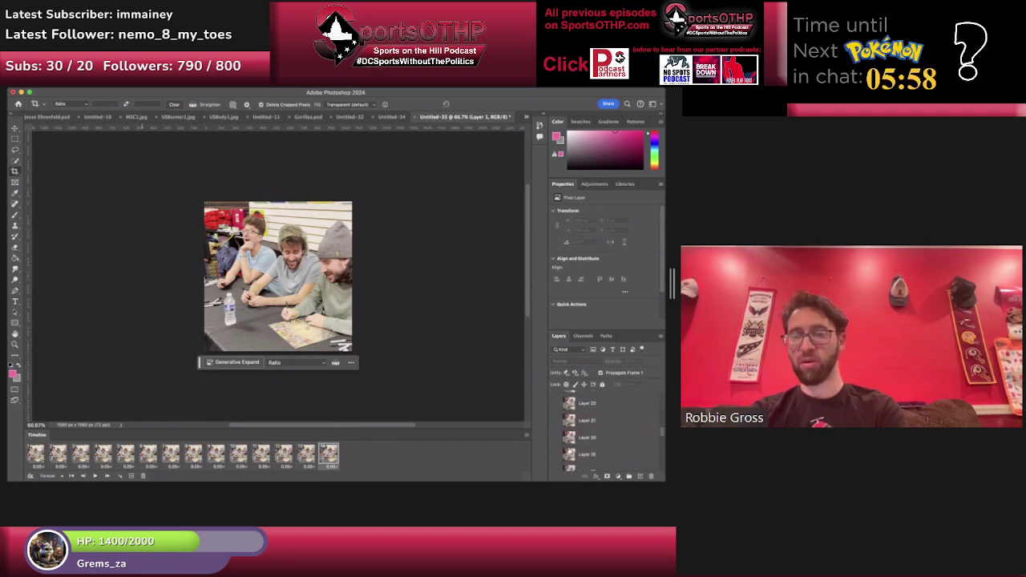
scroll(570, 451, "down", 2)
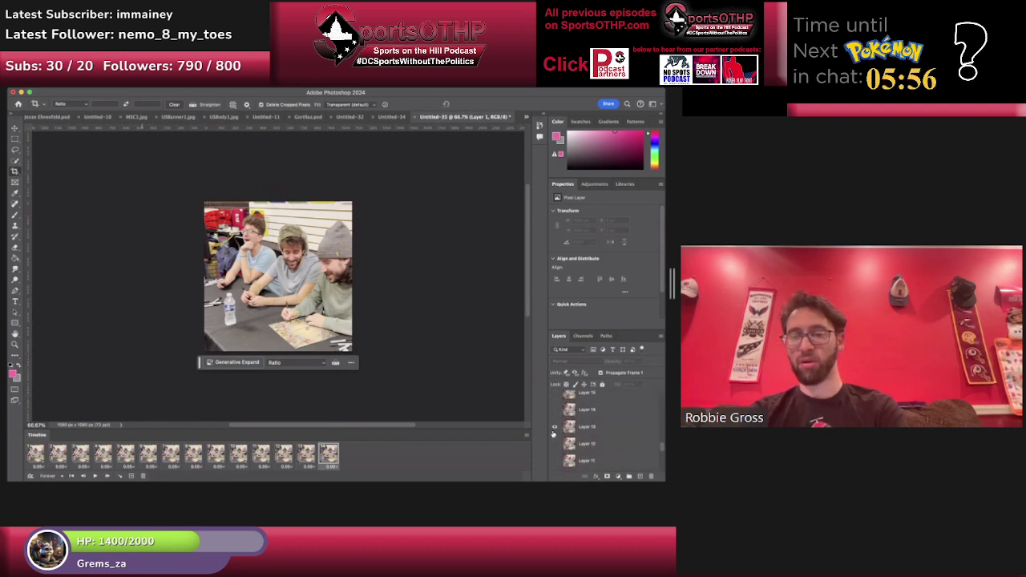
left_click(554, 427)
Add a text box covering most of the blank canvas with the letter "A" in black.
left_click(14, 302)
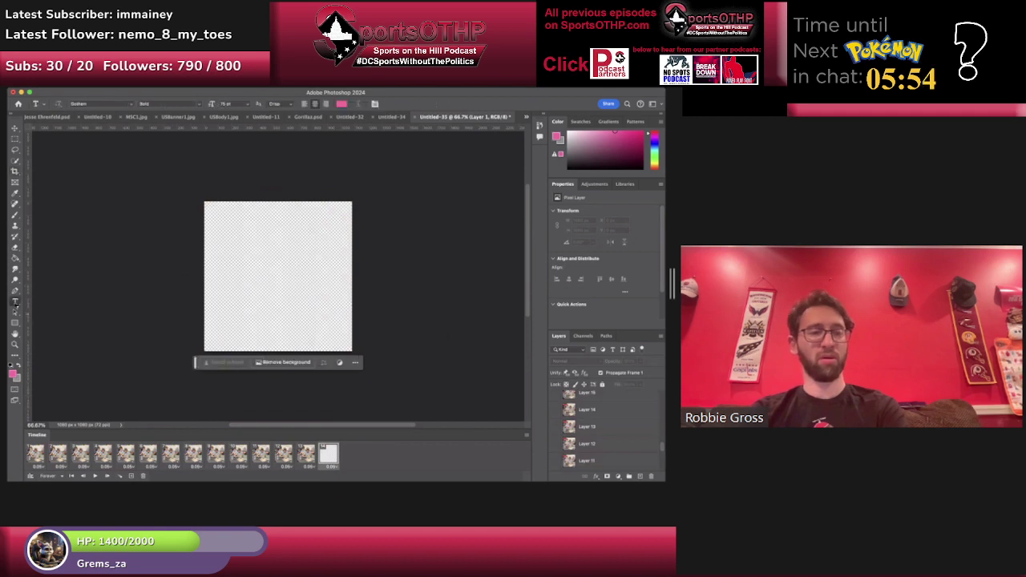
left_click_drag(216, 222, 341, 345)
type("A")
key("super+a")
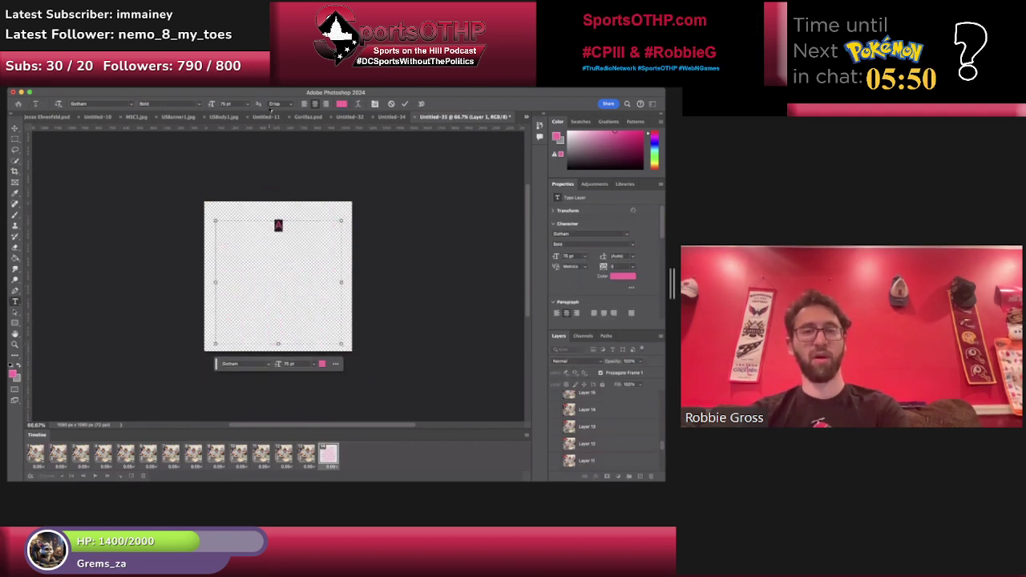
left_click(342, 104)
left_click_drag(410, 352, 494, 466)
left_click(522, 285)
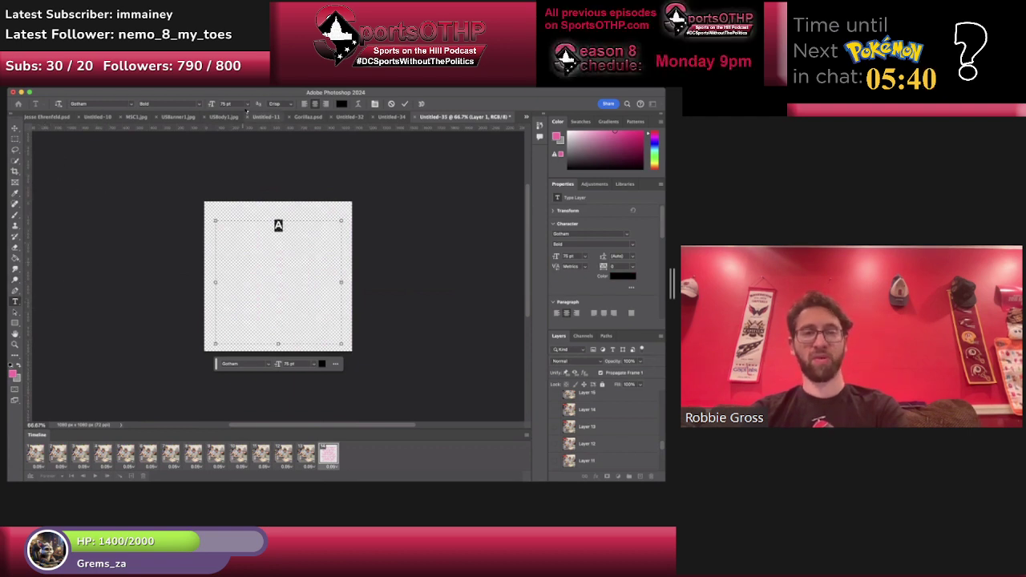
Enlarge the letter A to 985 pt and shift it slightly to centre it on the canvas.
left_click(229, 104)
key("shift+Up")
key("shift+Up")
key("shift+Up")
key("shift+Up")
key("shift+Up")
key("shift+Up")
key("shift+Up")
key("shift+Up")
scroll(229, 103, "up", 20)
scroll(229, 104, "up", 20)
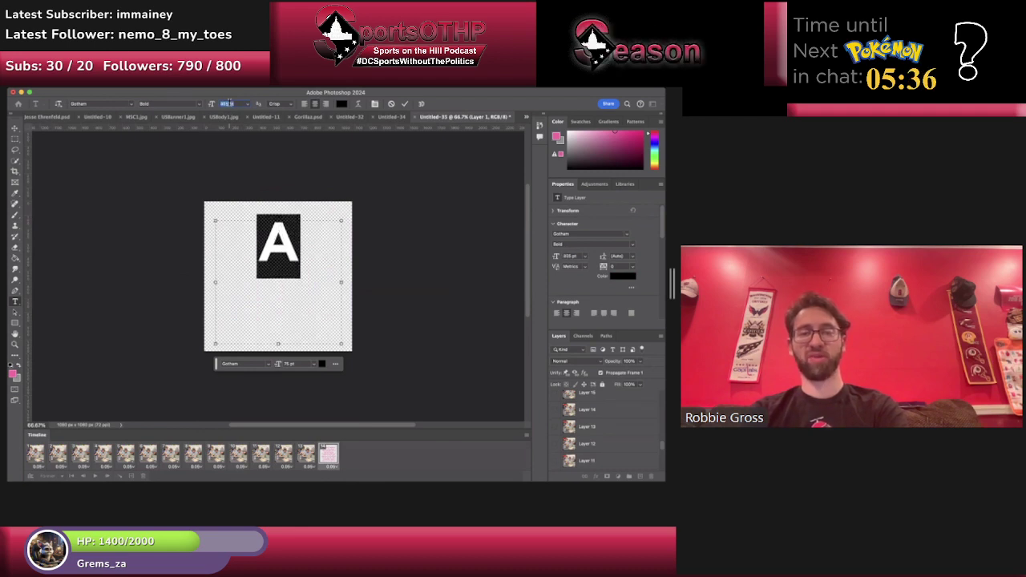
scroll(228, 103, "up", 10)
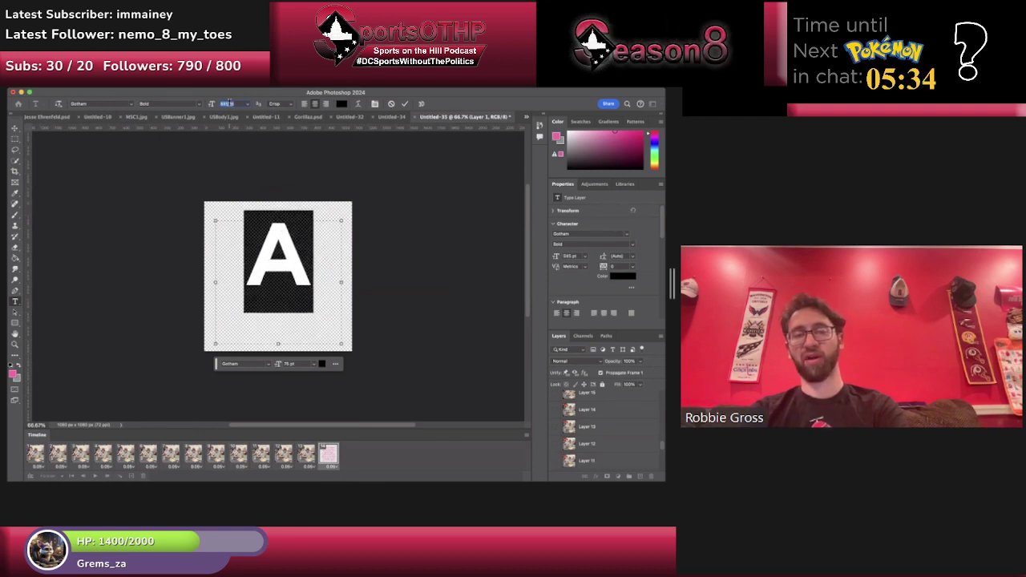
scroll(229, 104, "up", 20)
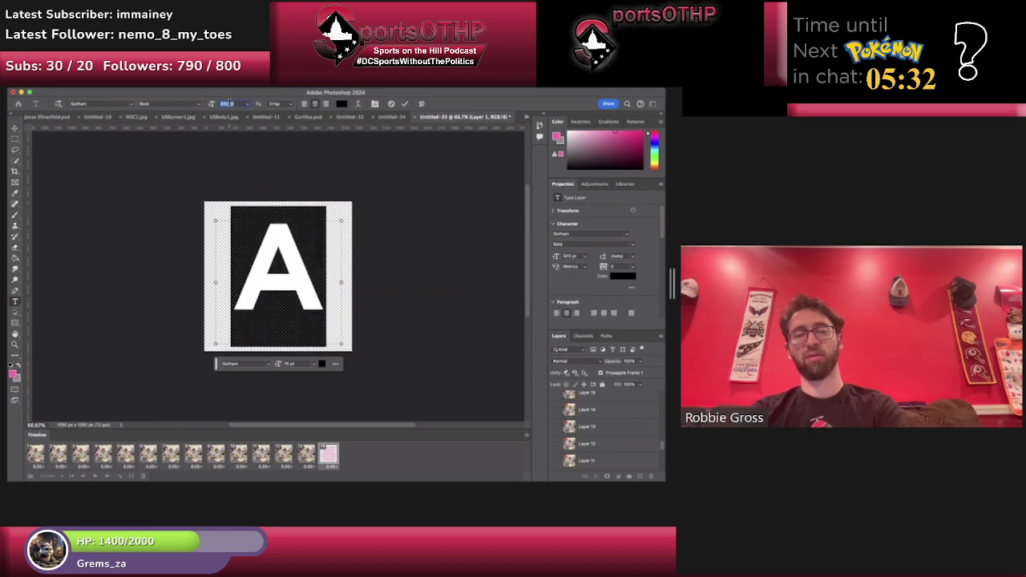
scroll(228, 104, "up", 10)
left_click(14, 128)
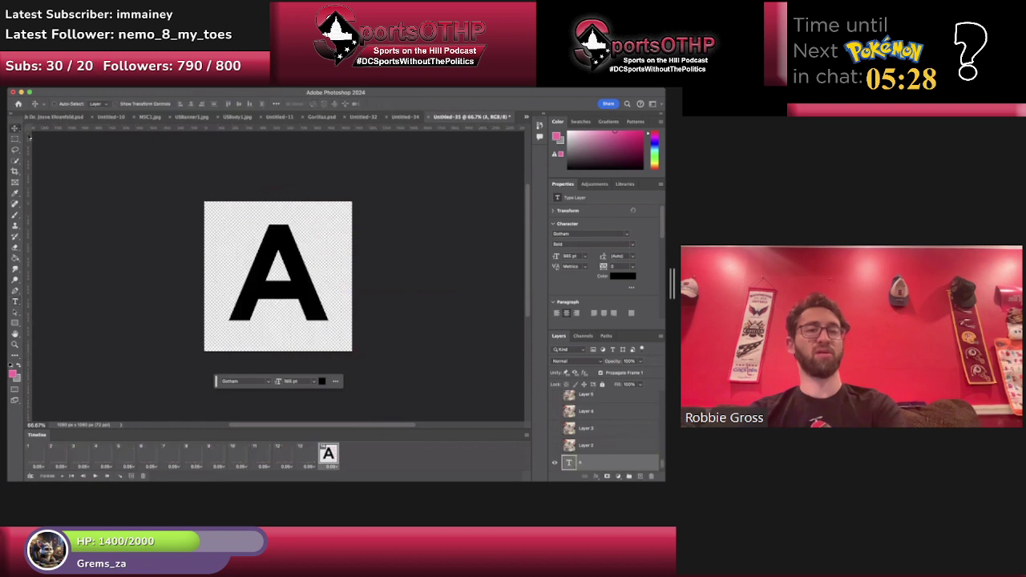
left_click_drag(312, 304, 310, 306)
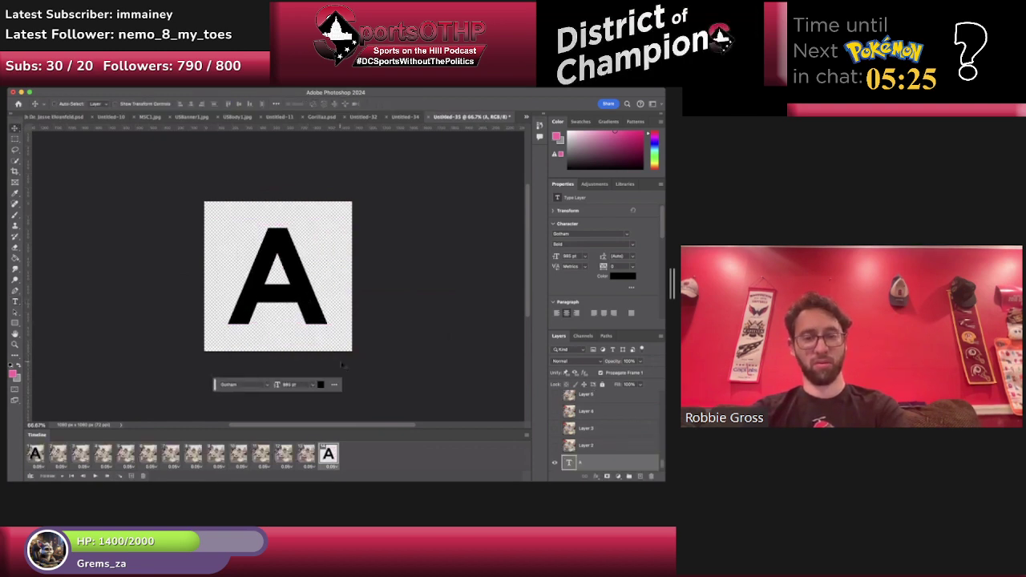
Add another frame after frame 14, duplicate the A text layer, and change the copy's letter to "J".
left_click(132, 476)
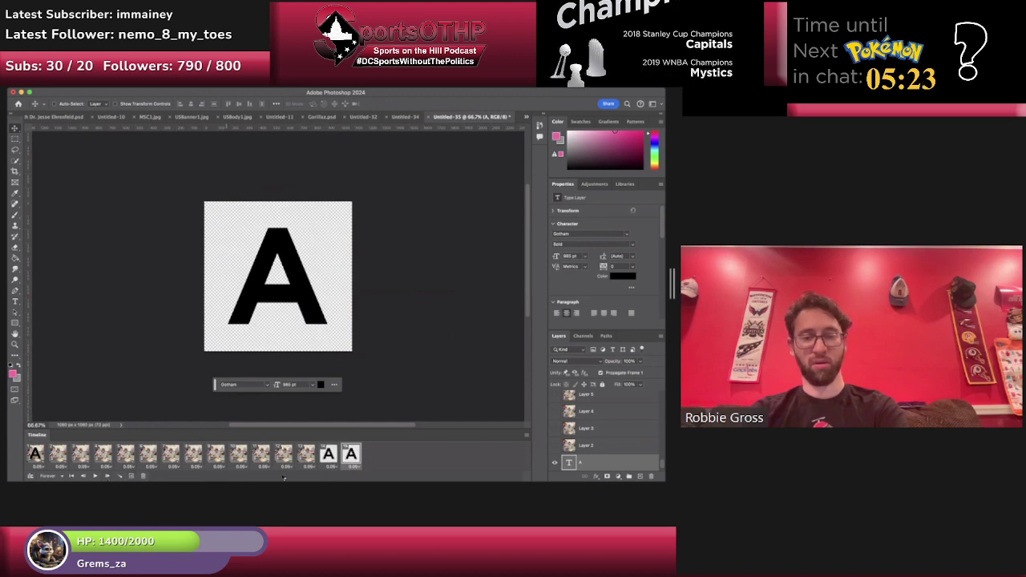
right_click(614, 460)
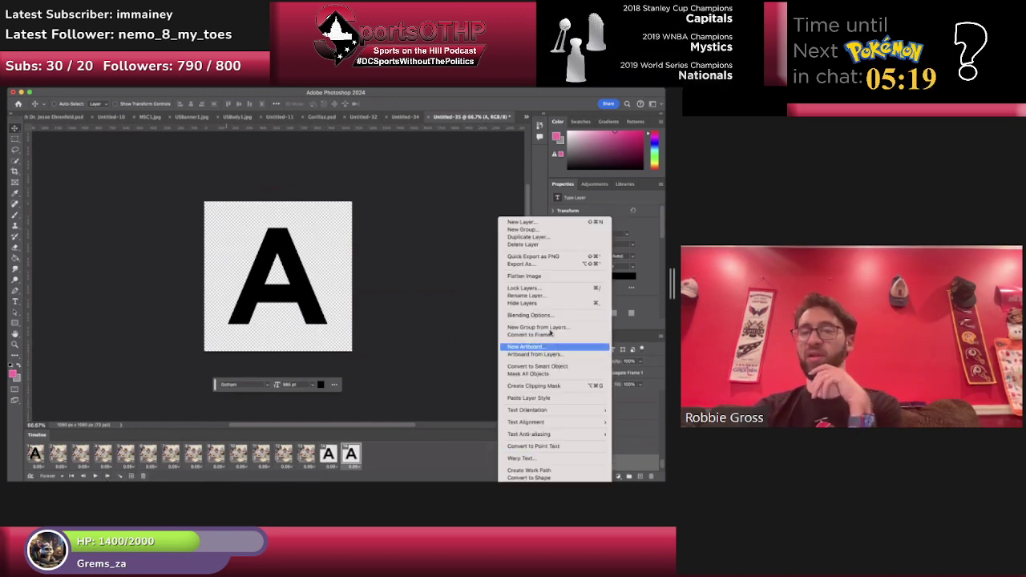
left_click(542, 237)
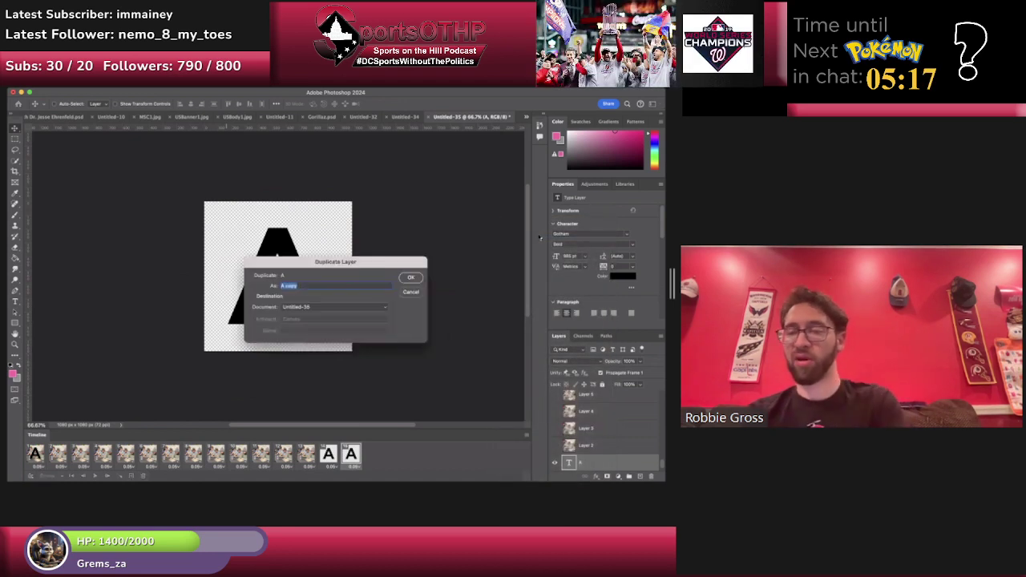
key("Return")
double_click(277, 286)
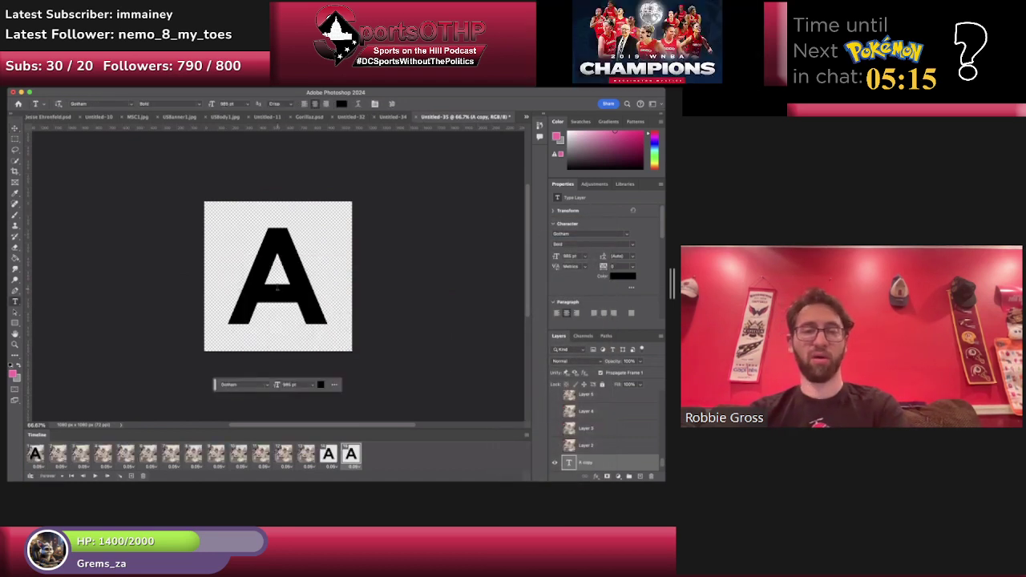
type("J")
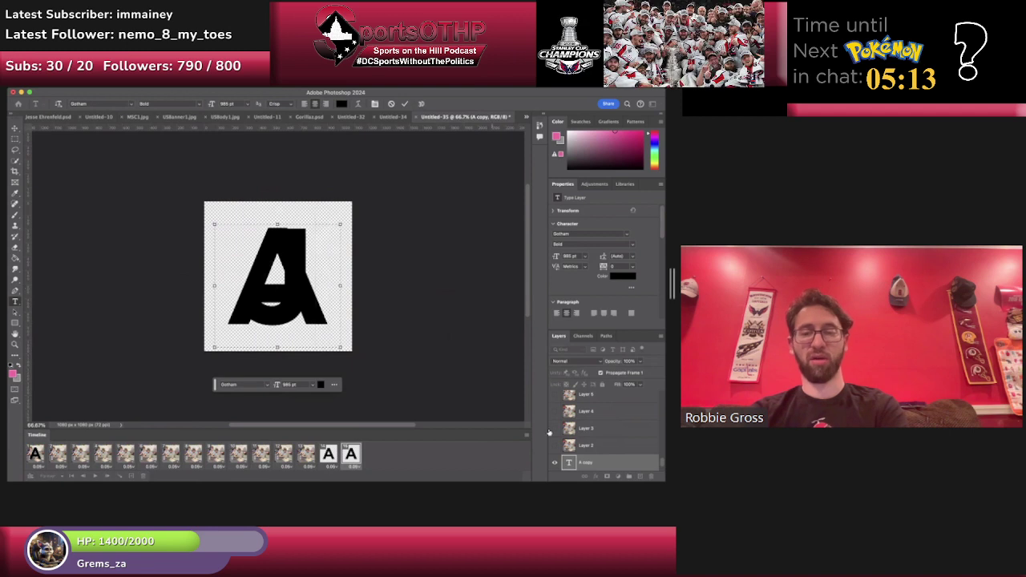
Hide the J text layer on the last frame.
scroll(630, 473, "down", 5)
scroll(616, 448, "down", 1)
scroll(617, 448, "down", 1)
left_click(555, 429)
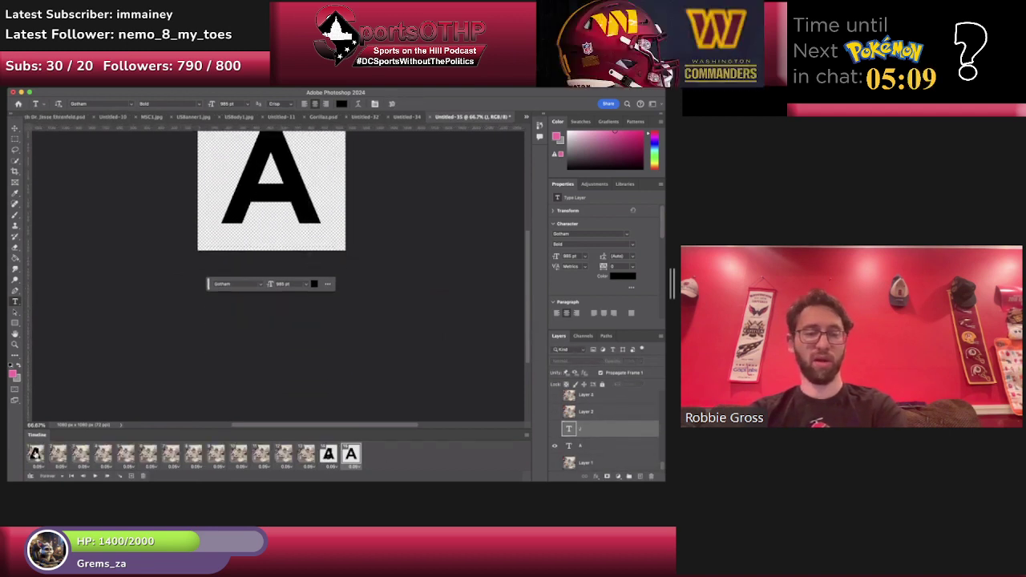
Hide both letter layers on frame 1, show only the A on frame 14 and only the J on frame 15.
left_click(33, 455)
left_click(556, 447)
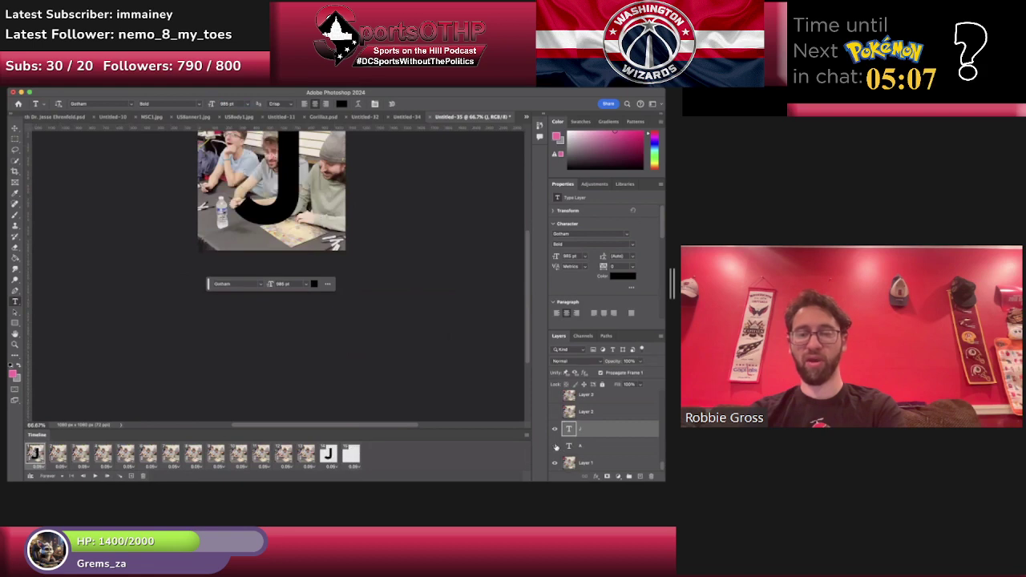
left_click(328, 455)
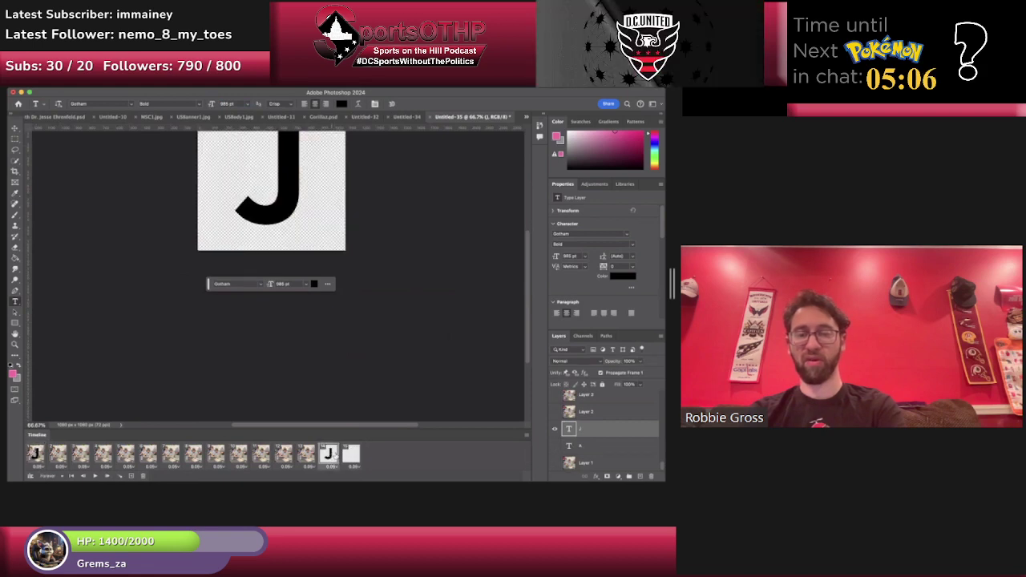
left_click(555, 446)
left_click(37, 454)
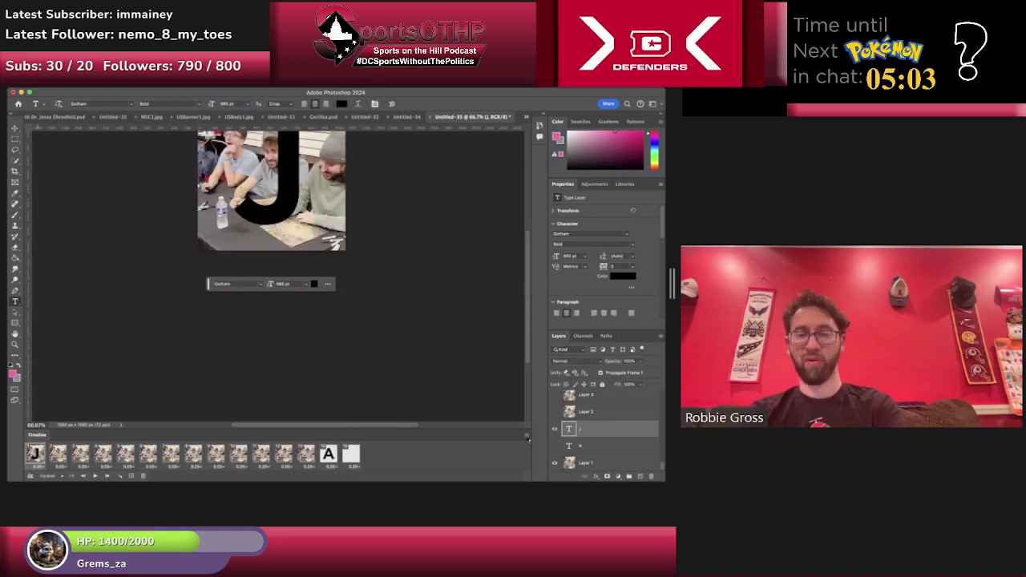
left_click(351, 453)
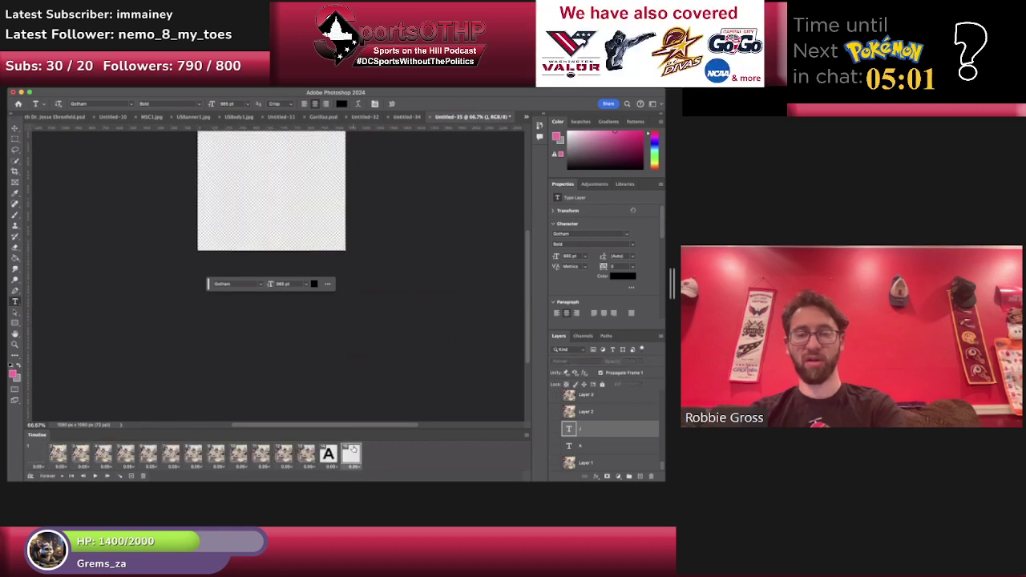
left_click(554, 430)
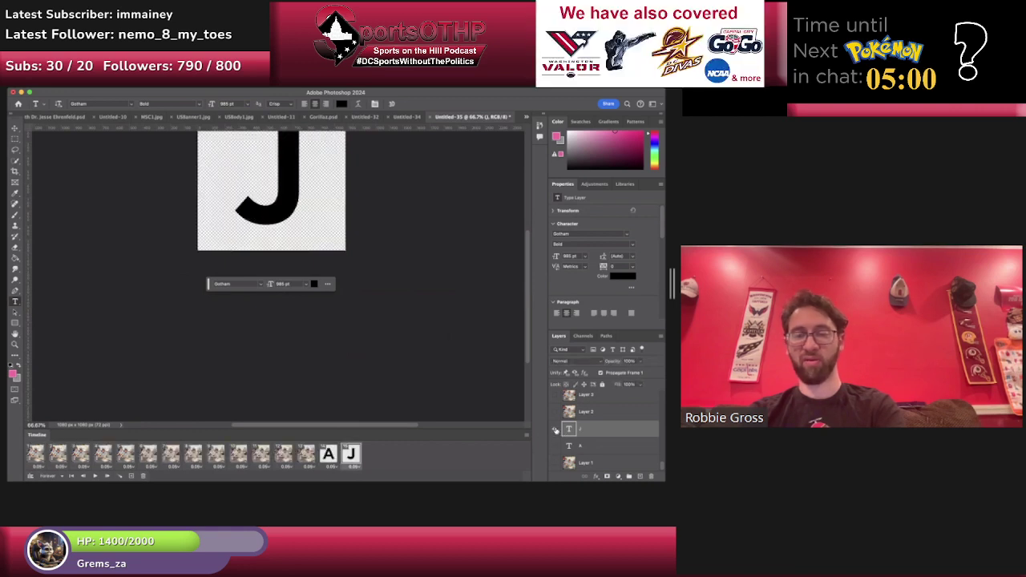
Add another frame after frame 15, duplicate the J text layer, and change the copy's letter to "R".
left_click(133, 476)
right_click(583, 429)
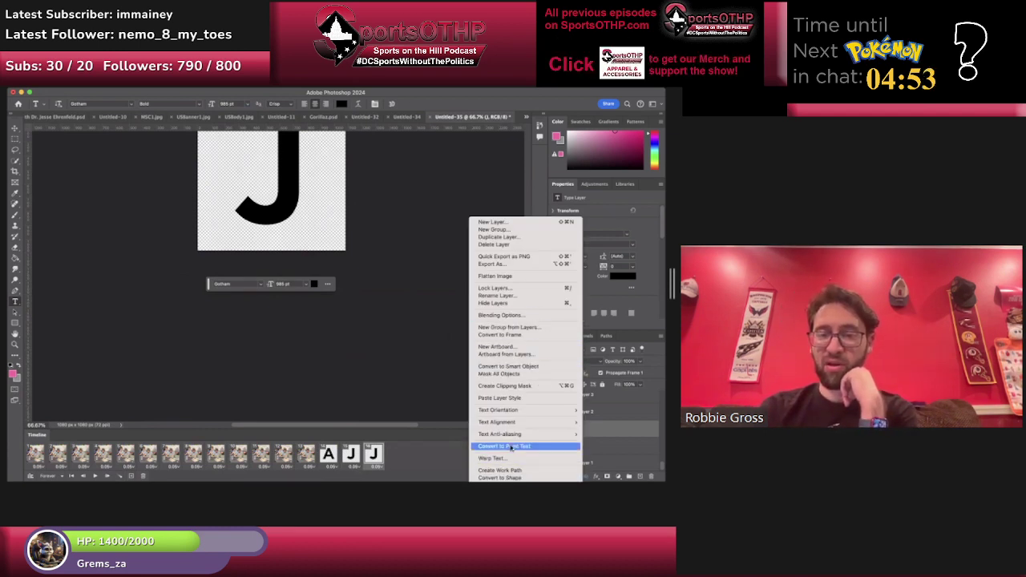
left_click(516, 239)
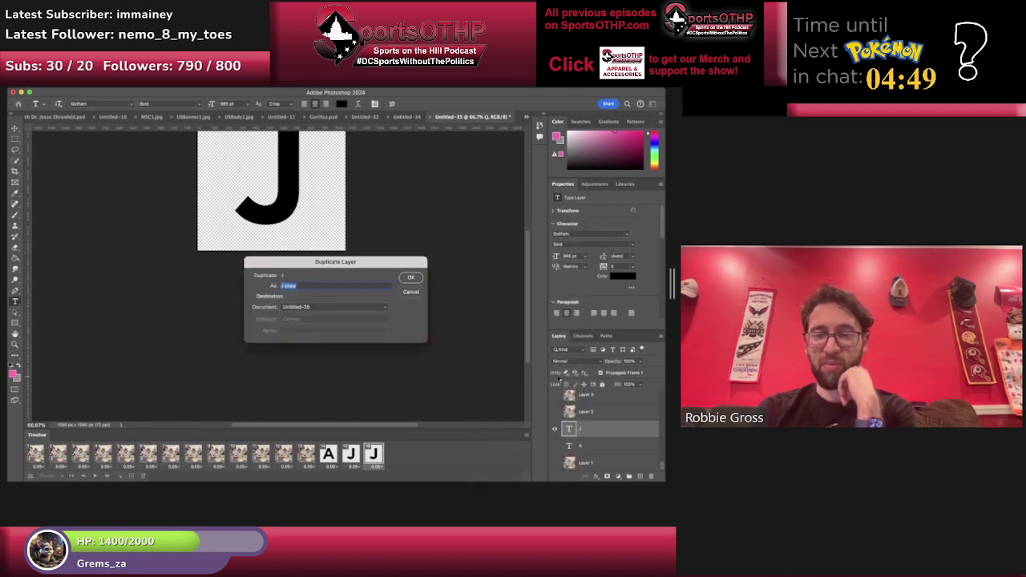
key("Return")
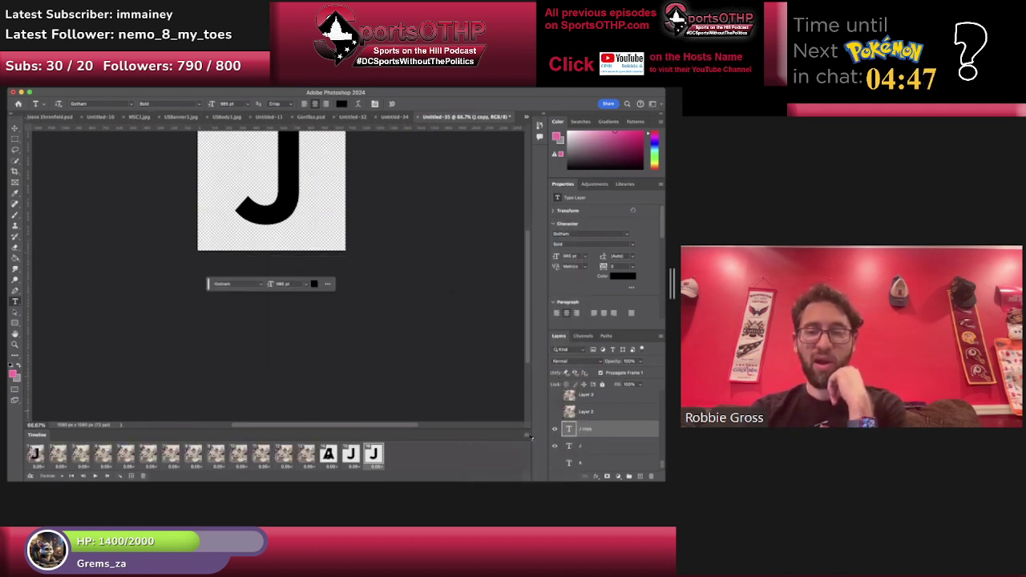
key("Return")
key("BackSpace")
type("R")
Hide the letter layers on frame 1 and show only A on frame 14, J on frame 15 and R on frame 16.
left_click(562, 449)
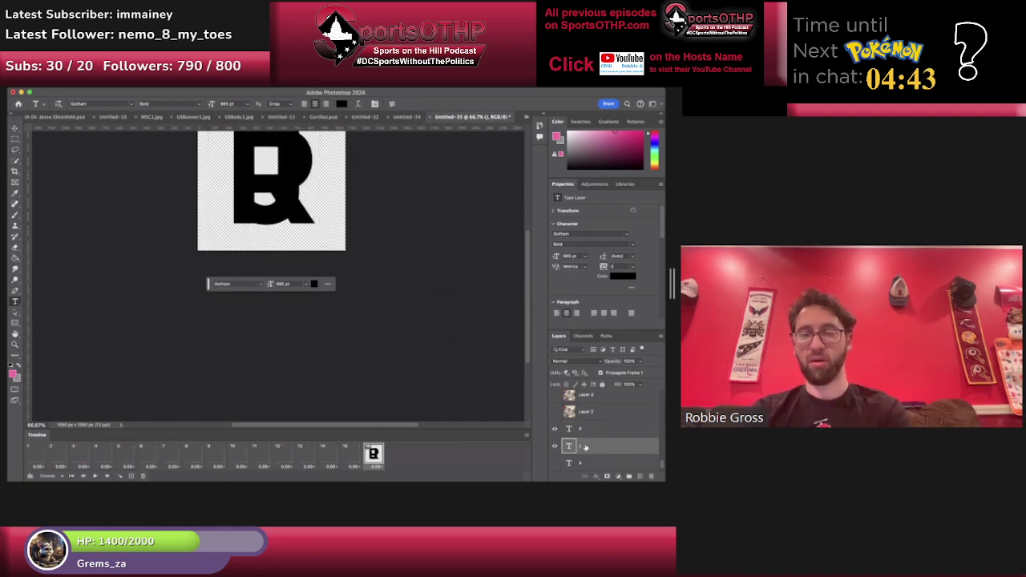
key("space")
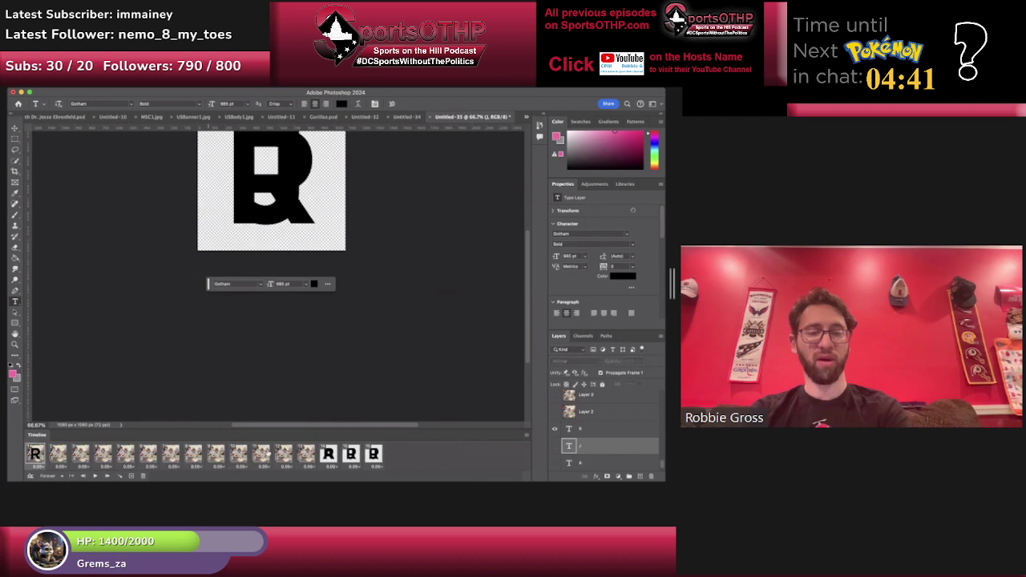
left_click(370, 457)
left_click(555, 447)
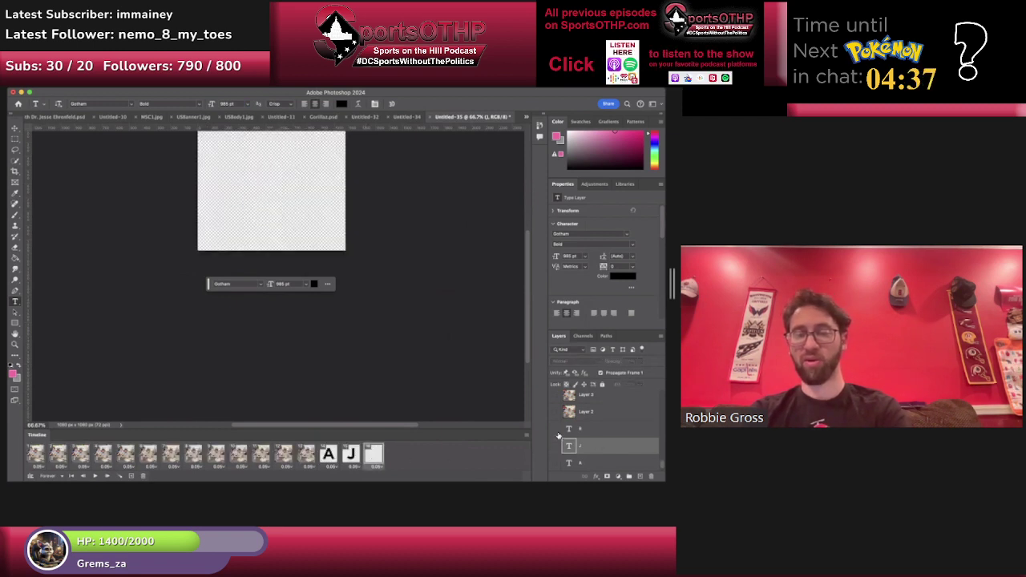
left_click(555, 430)
left_click(335, 451)
left_click(38, 457)
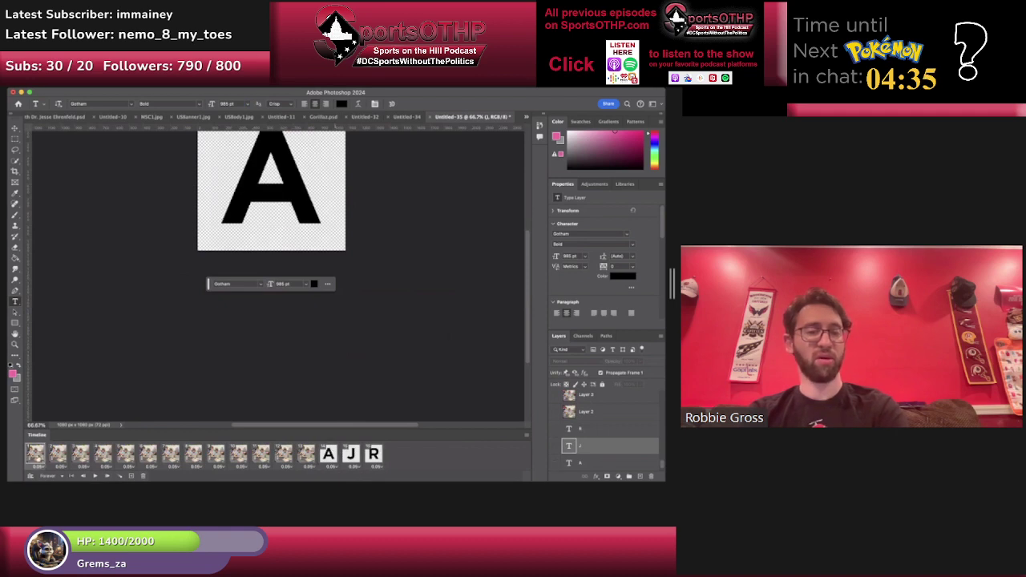
Set the delay of the A, J and R frames to 2 seconds and shorten the A frame's delay to 1 second.
left_click(331, 456)
left_click(350, 456)
left_click(371, 456)
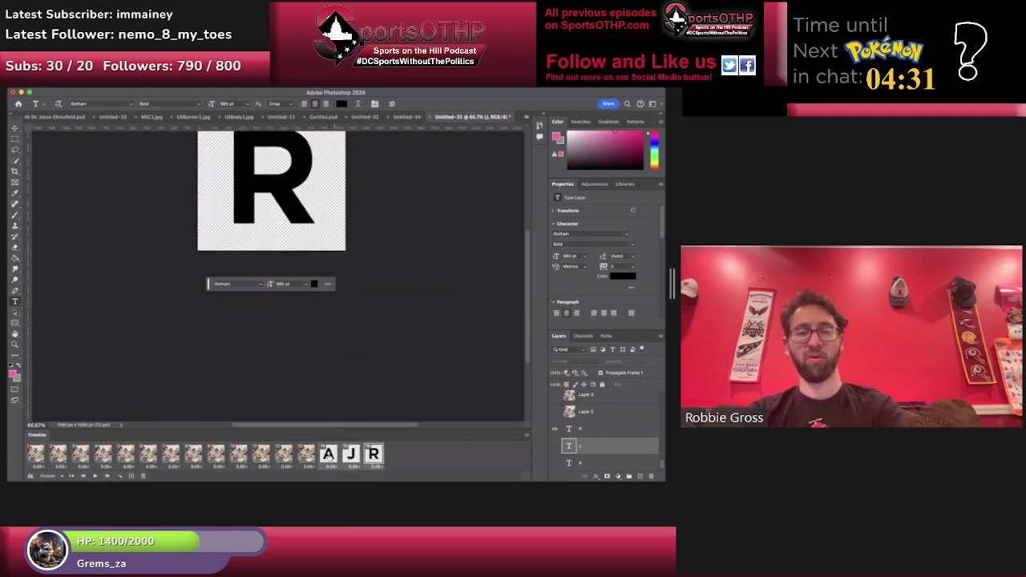
left_click(329, 466)
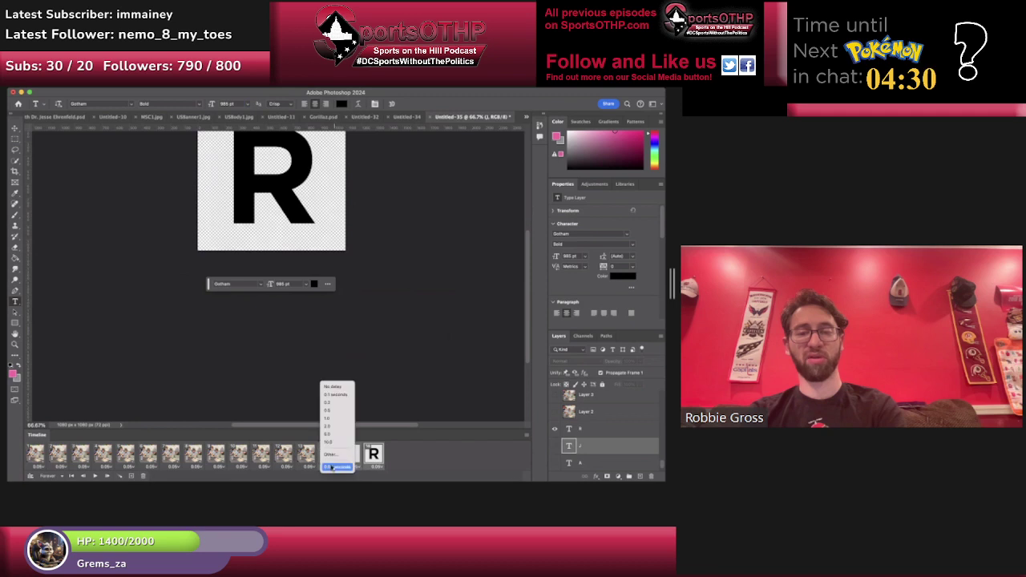
left_click(335, 426)
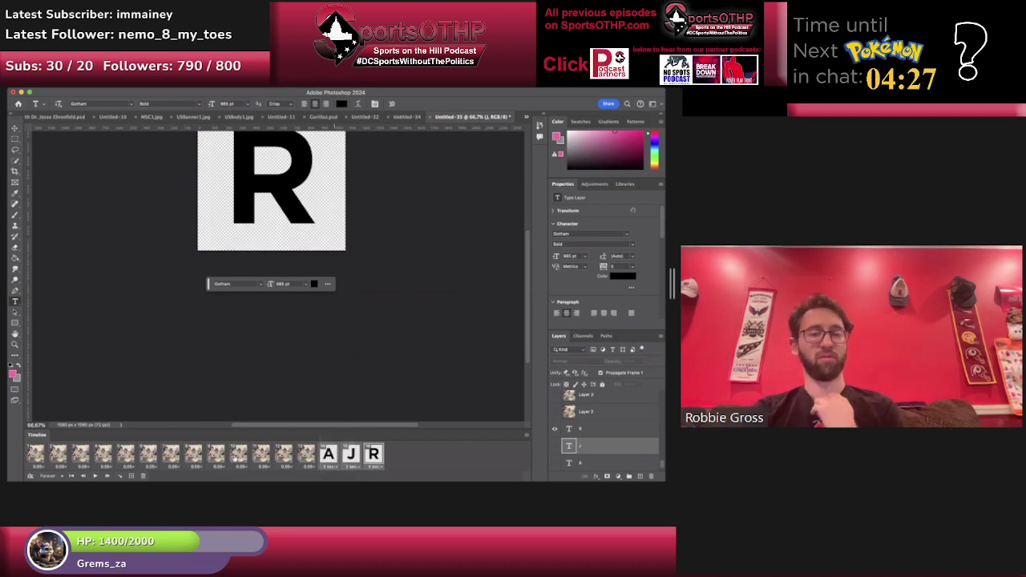
left_click(329, 456)
left_click(329, 466)
left_click(339, 454)
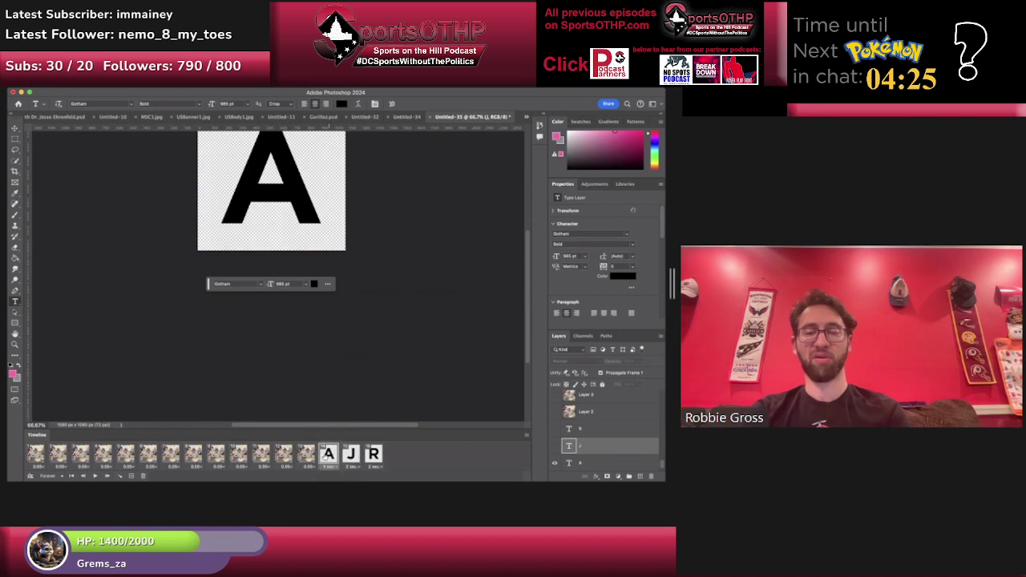
Set a custom delay of 1.5 seconds on the three letter frames and preview the animation.
left_click(377, 466)
left_click(378, 456)
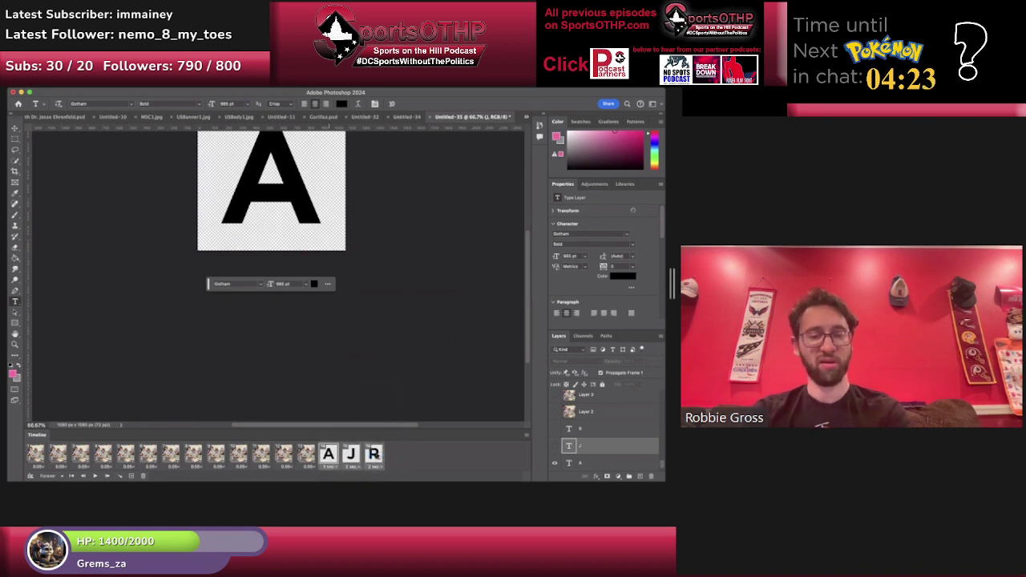
type("1.5")
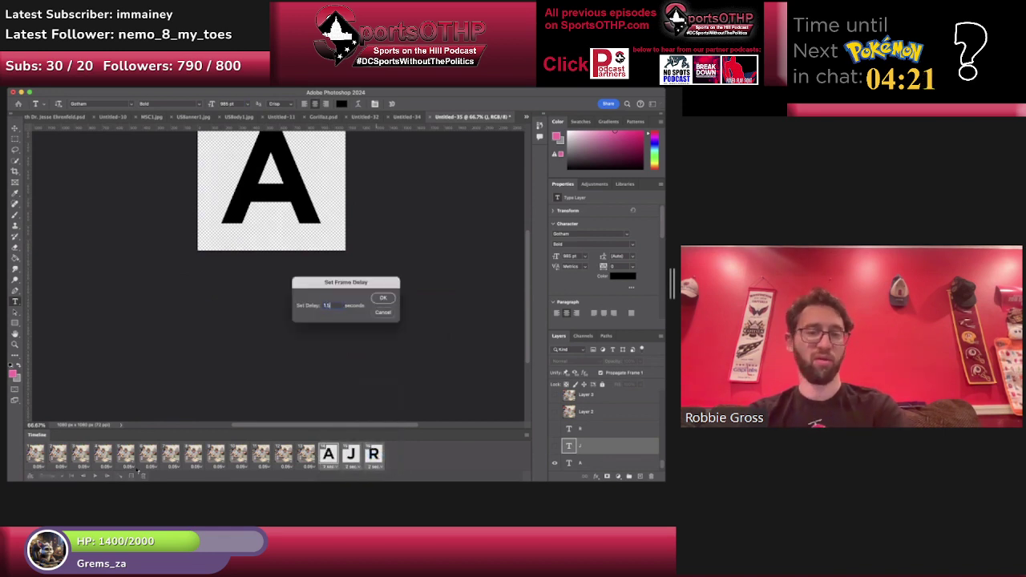
key("Return")
scroll(181, 352, "up", 5)
left_click(95, 475)
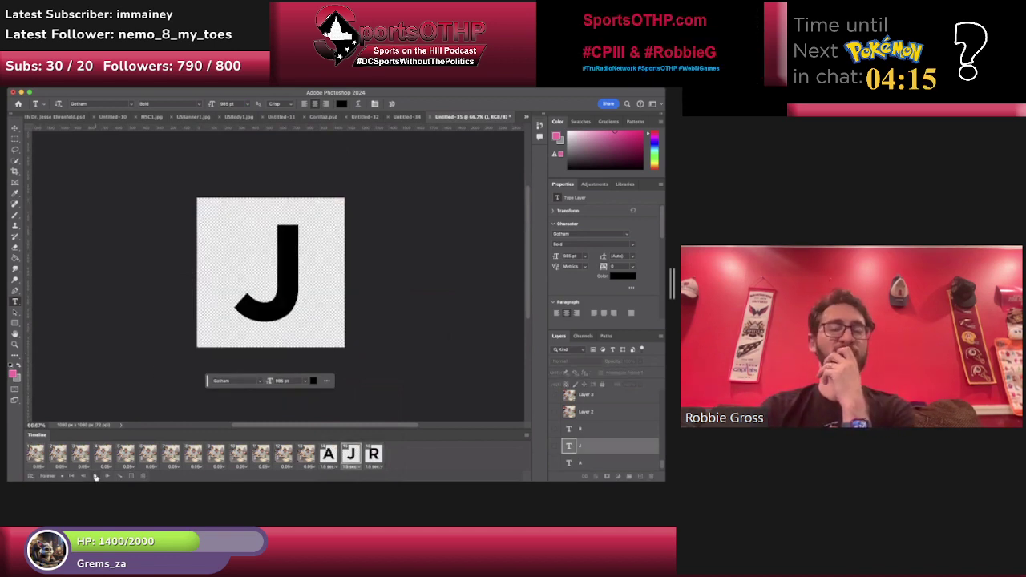
left_click(94, 475)
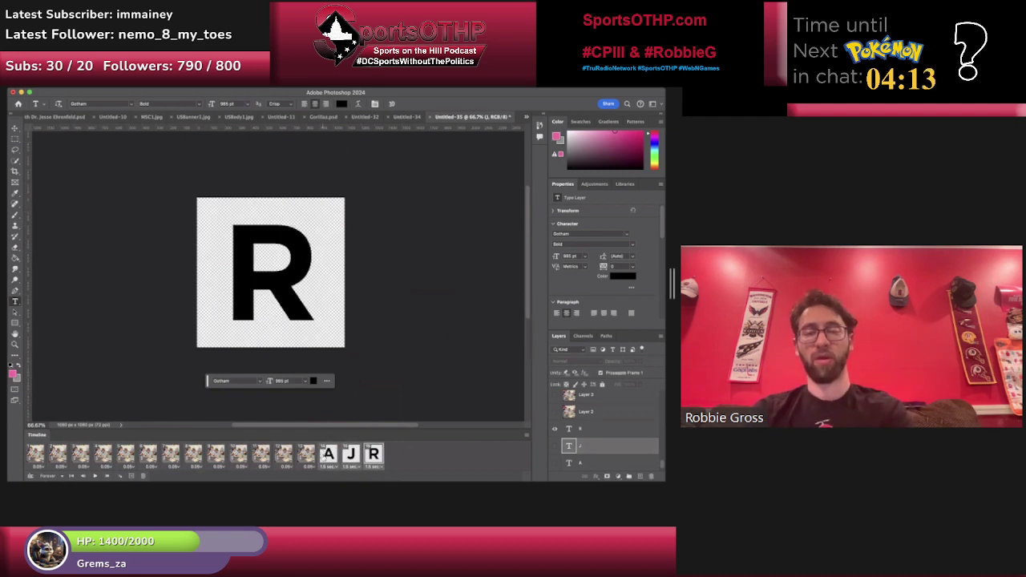
Set the delay of the A, J and R frames to 1 second and play the animation.
left_click(336, 467)
left_click(338, 419)
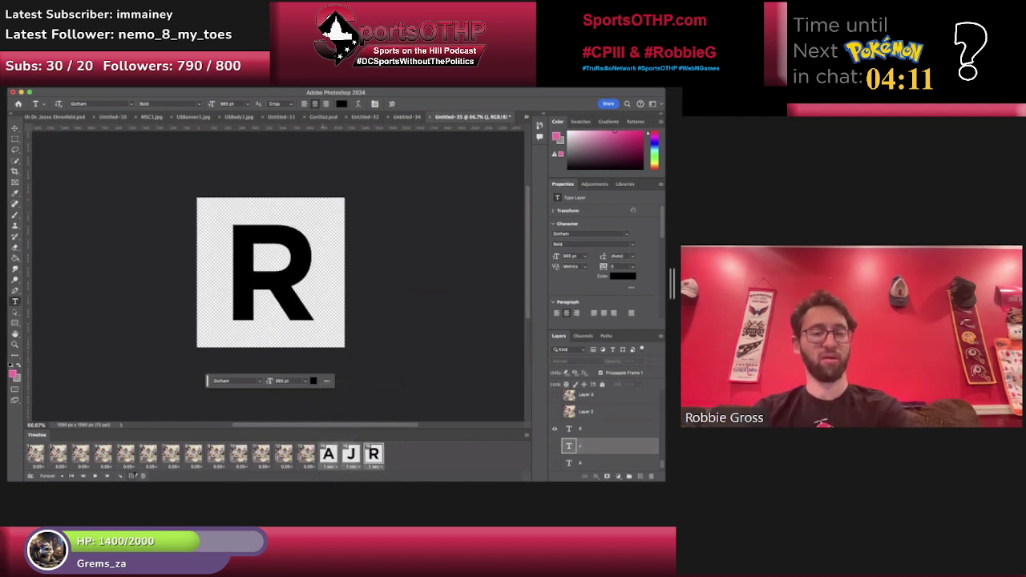
left_click(95, 476)
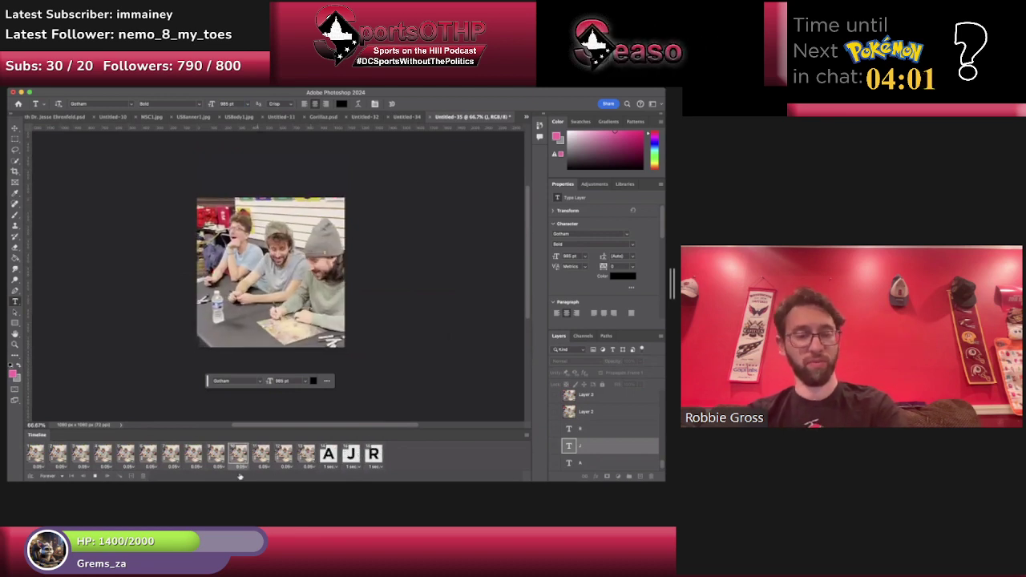
key("space")
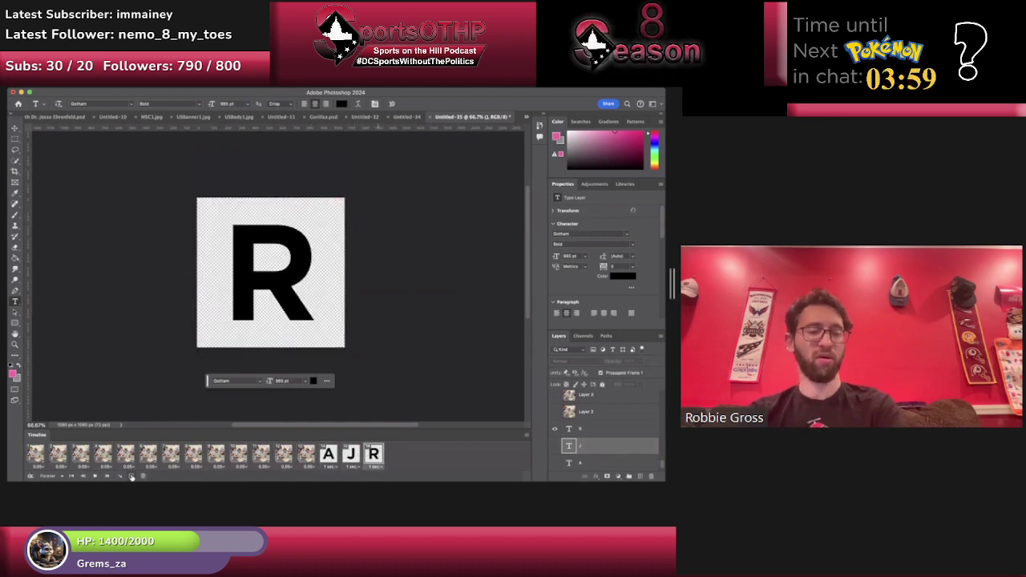
Add a frame after the R frame and hide the R text layer on it.
left_click(132, 476)
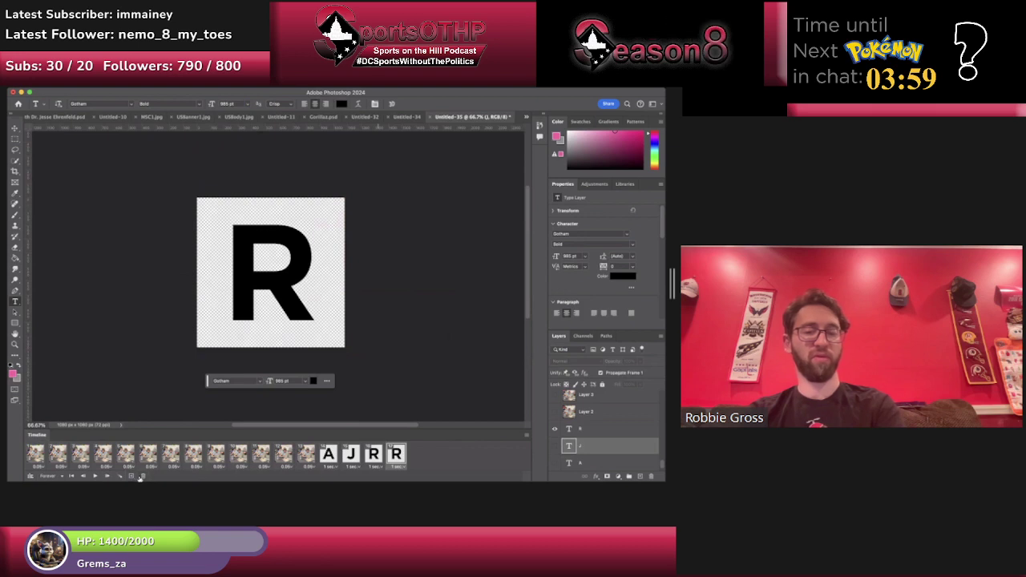
left_click(651, 477)
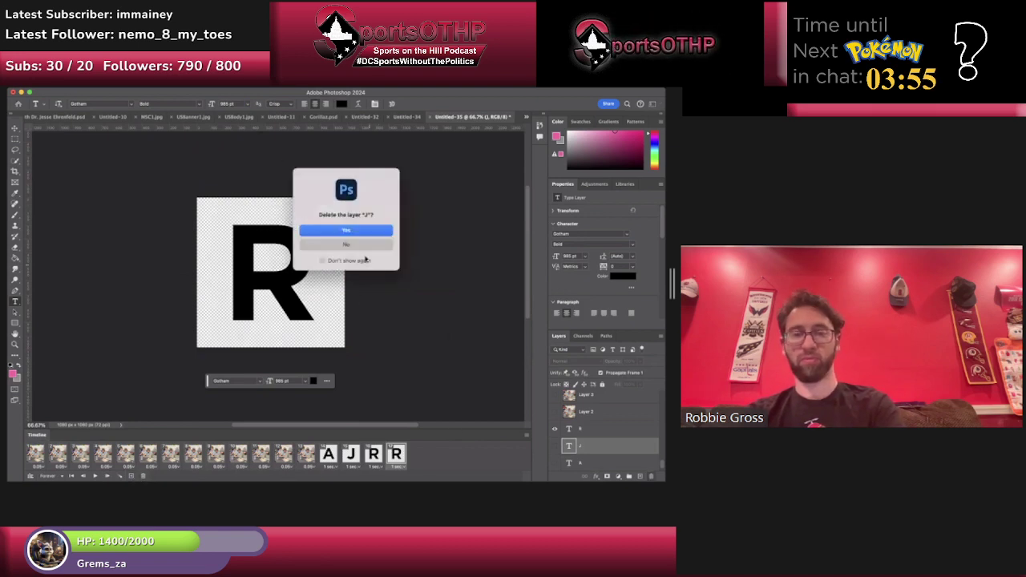
key("Return")
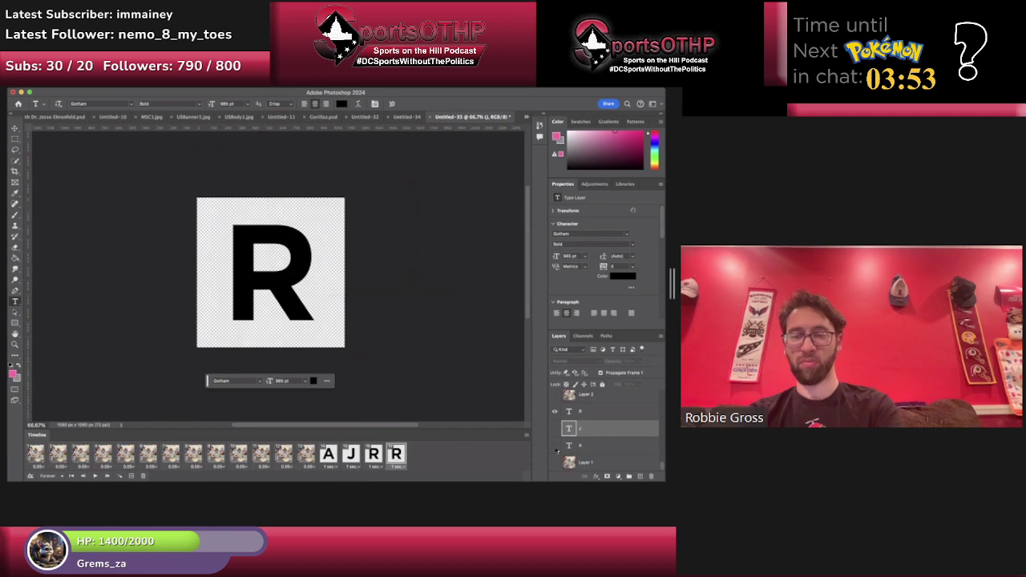
left_click(554, 411)
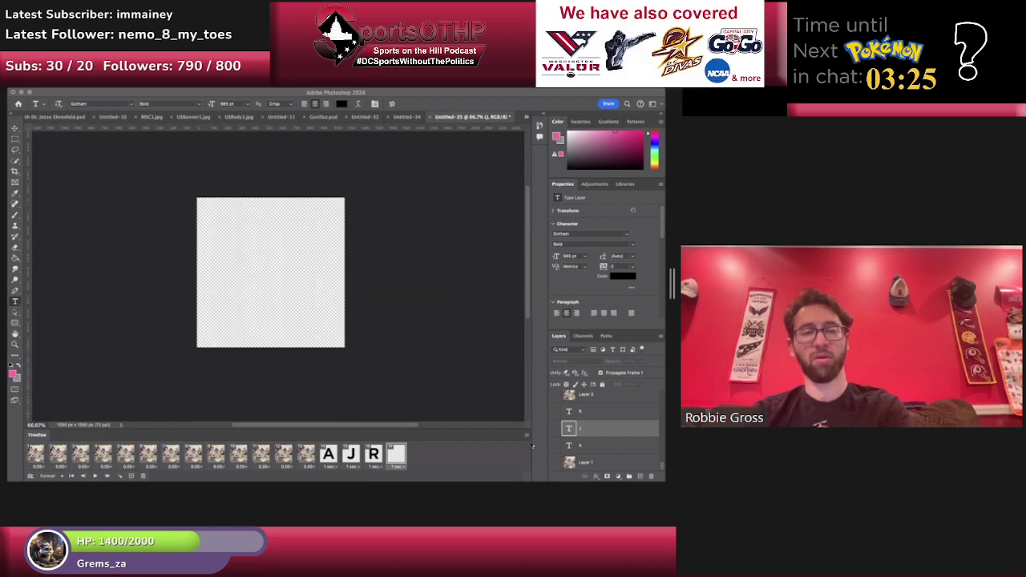
Paste the copied portrait photo onto the blank last frame and enlarge it to about 1324 px square, covering the canvas.
key("ctrl+v")
key("ctrl+t")
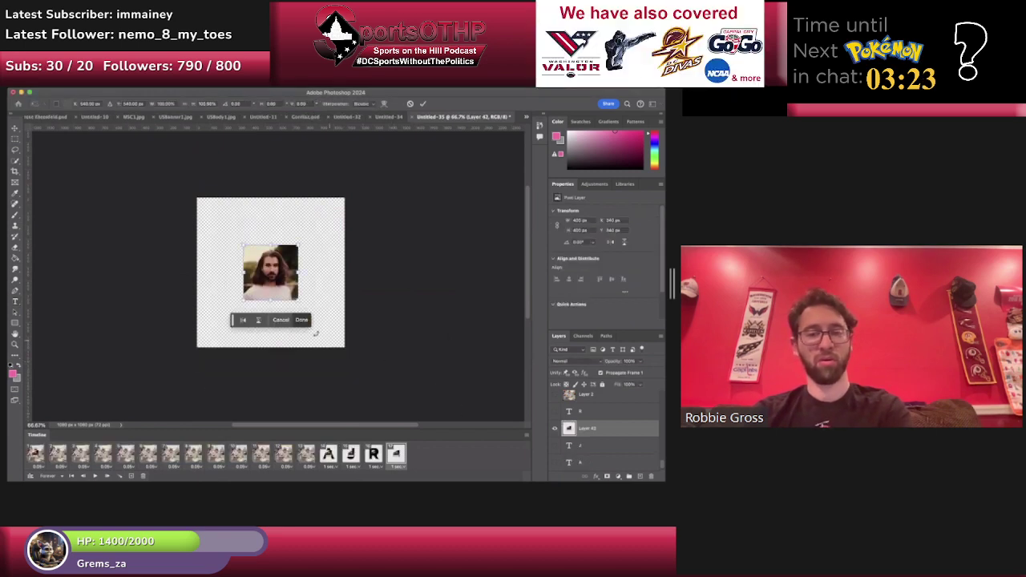
left_click_drag(298, 300, 366, 369)
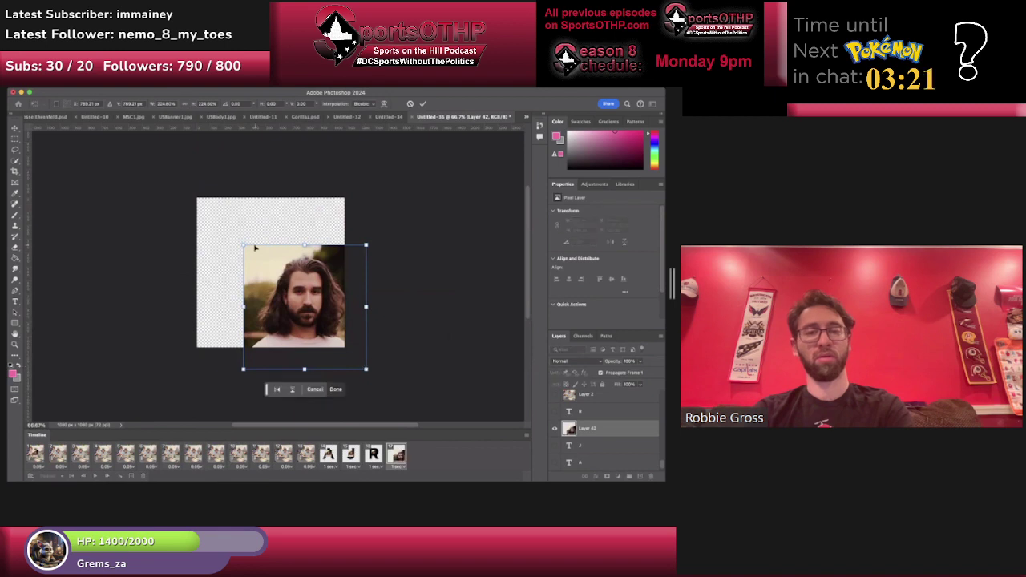
left_click_drag(240, 243, 187, 189)
key("Return")
key("t")
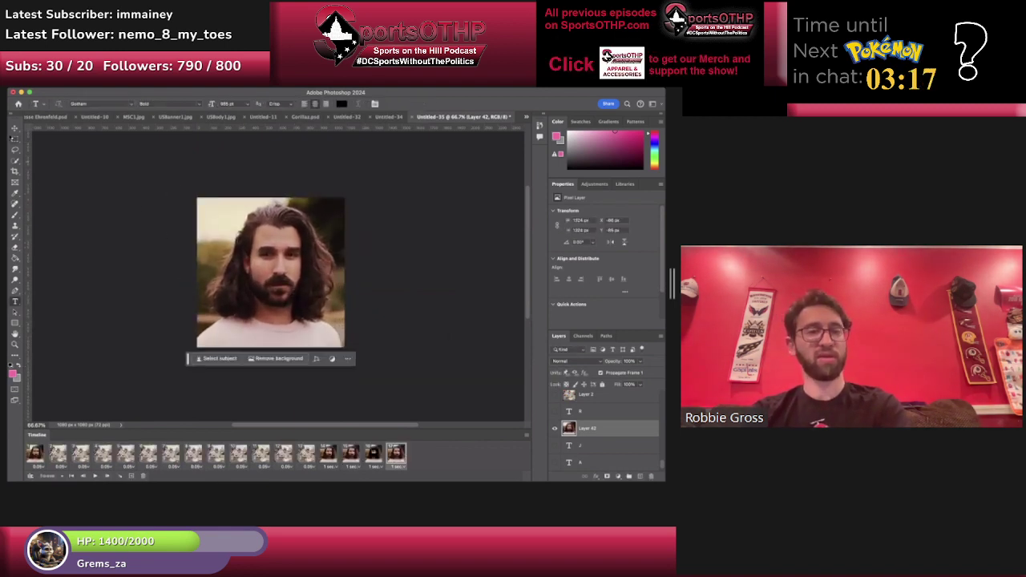
Hide the portrait photo layer on frame 1 and show it on frame 17.
left_click(15, 130)
left_click(36, 454)
left_click(558, 431)
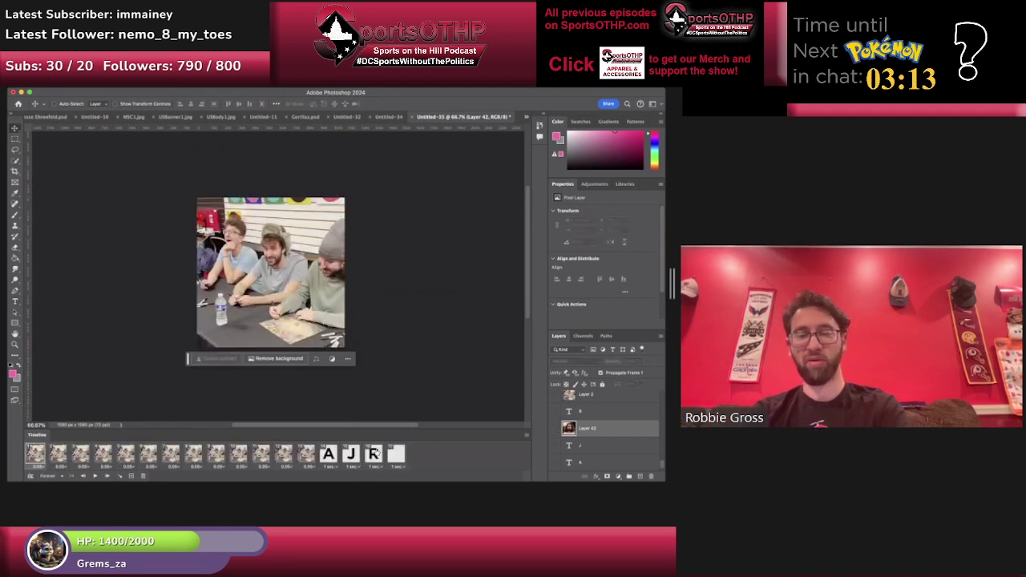
left_click(555, 430)
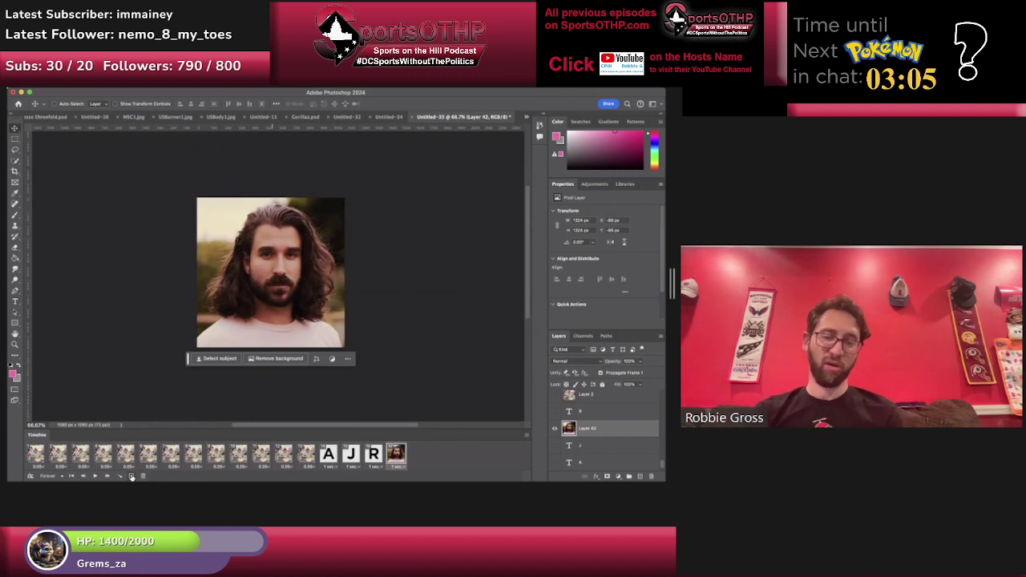
Add another frame after frame 17 and hide the portrait photo layer on it.
left_click(132, 475)
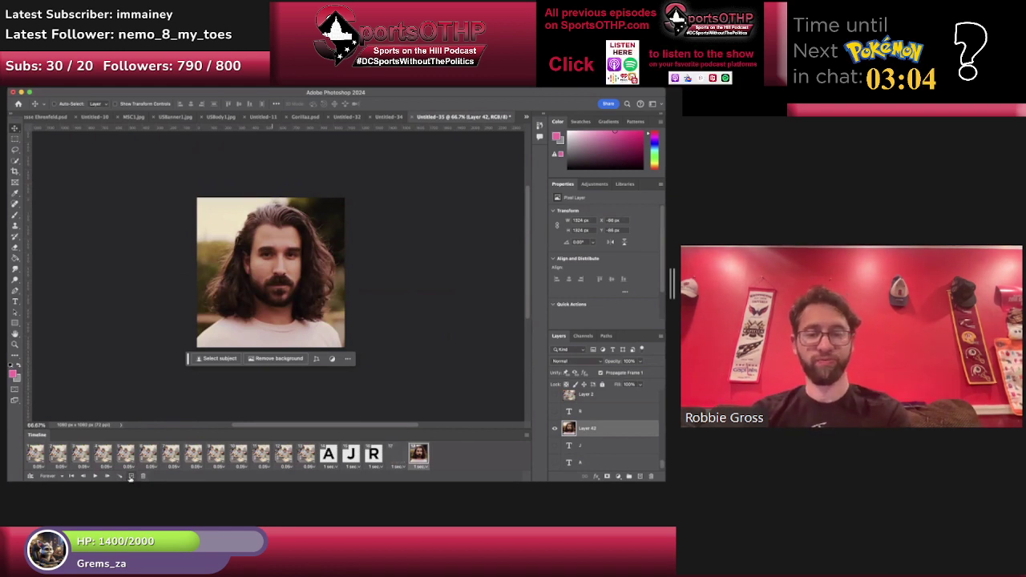
left_click(554, 429)
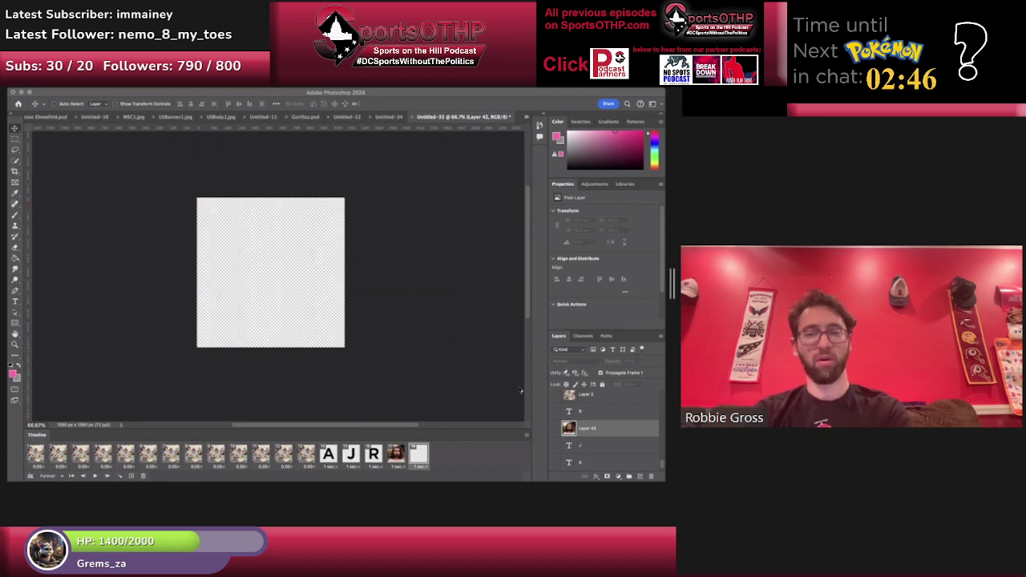
key("super+Tab")
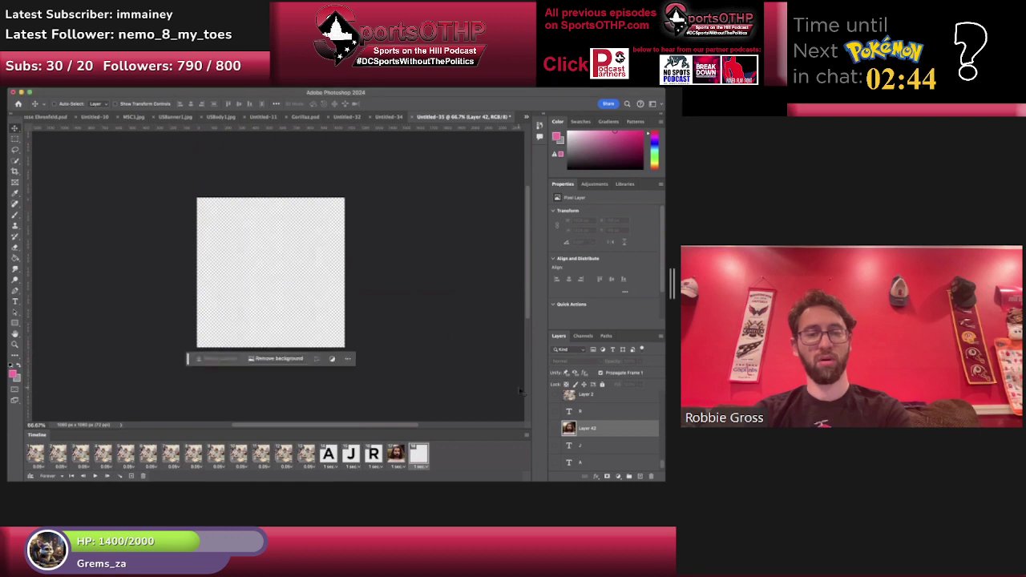
Paste the copied concert photo onto the blank frame 18, then enlarge and position it to cover the whole canvas.
key("super+v")
key("super+t")
left_click_drag(272, 275, 238, 239)
left_click_drag(274, 270, 396, 373)
left_click_drag(325, 321, 307, 313)
key("Return")
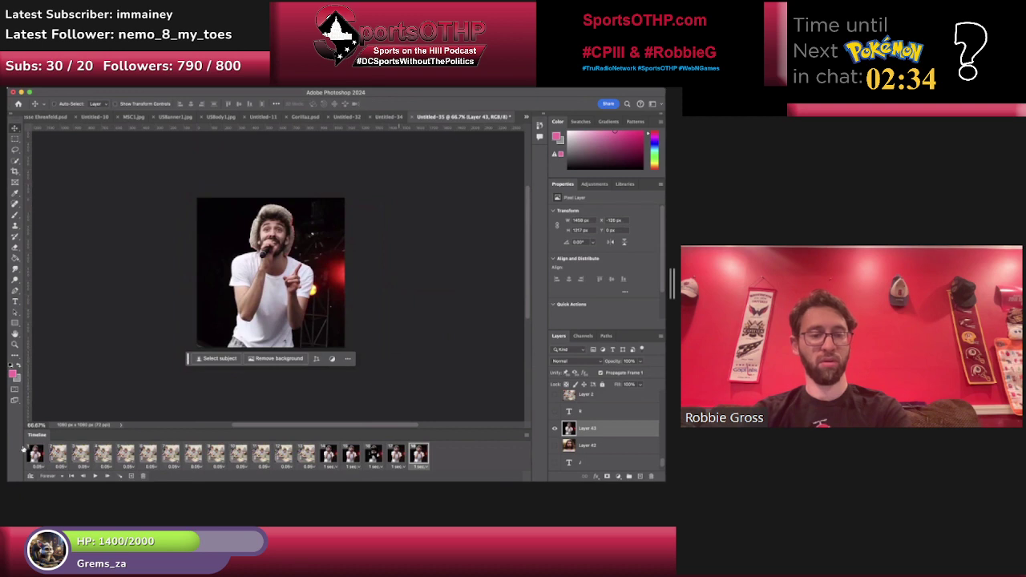
Hide the concert photo layer on frame 1 and show it on frame 18.
left_click(36, 454)
left_click(555, 429)
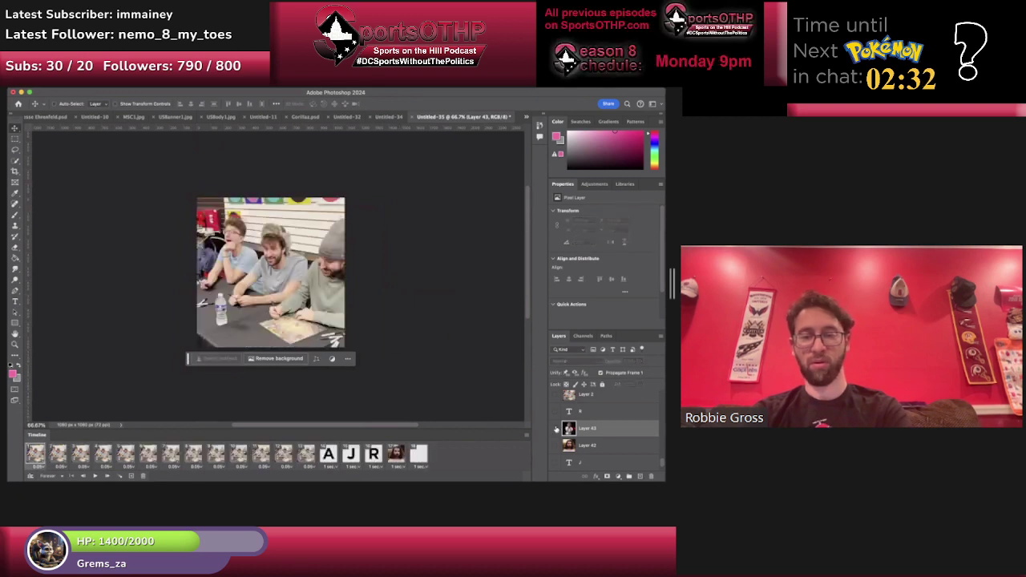
left_click(555, 429)
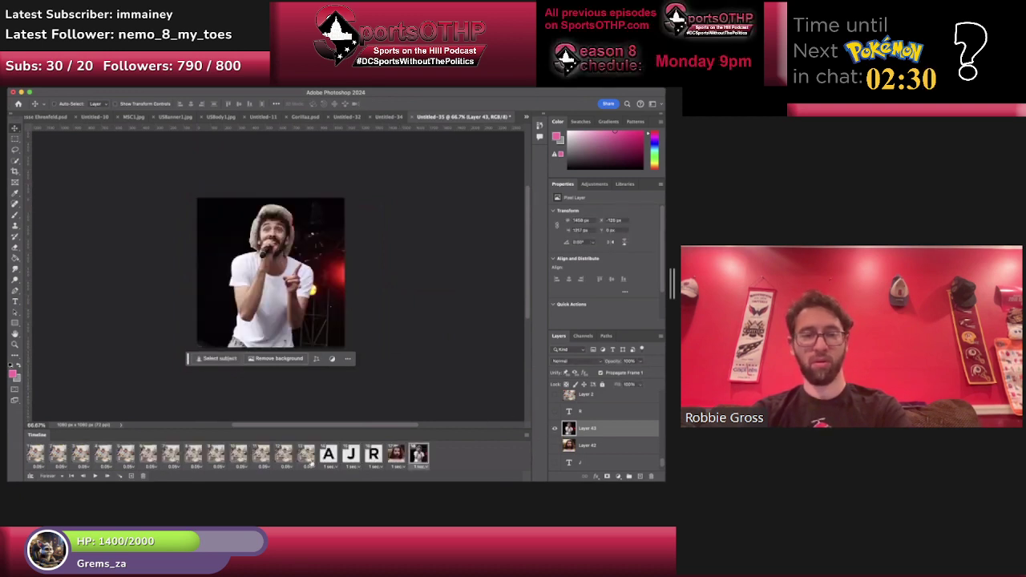
Shift the concert photo slightly and switch between frames 17 and 18 to compare the positions of the two portraits.
right_click(288, 304)
left_click(299, 307)
mouse_move(308, 282)
left_mouse_down()
mouse_move(348, 284)
mouse_move(321, 283)
mouse_move(294, 300)
mouse_move(290, 322)
mouse_move(292, 294)
left_mouse_up()
key("Left")
right_click(290, 301)
left_click(297, 303)
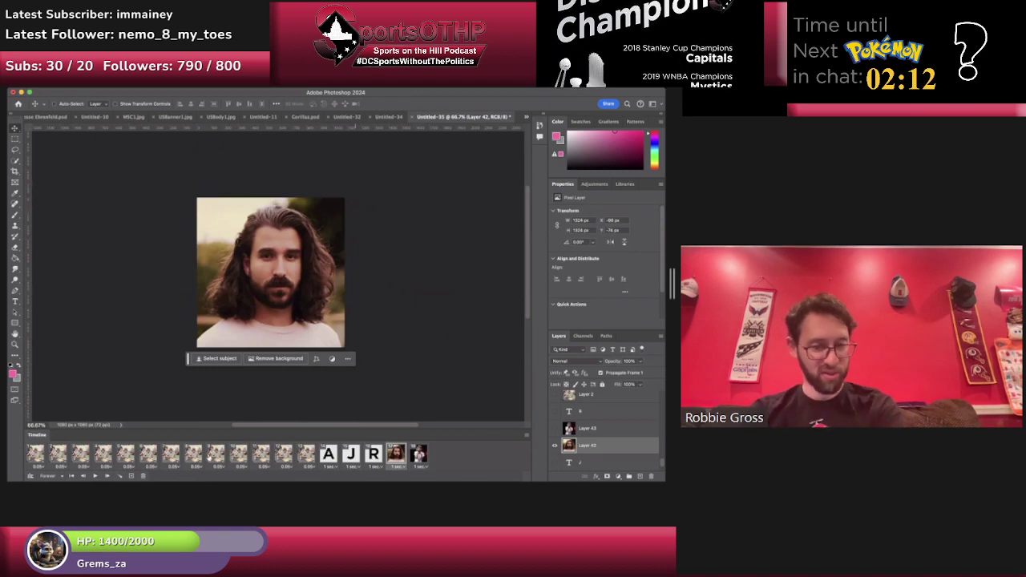
left_click(418, 455)
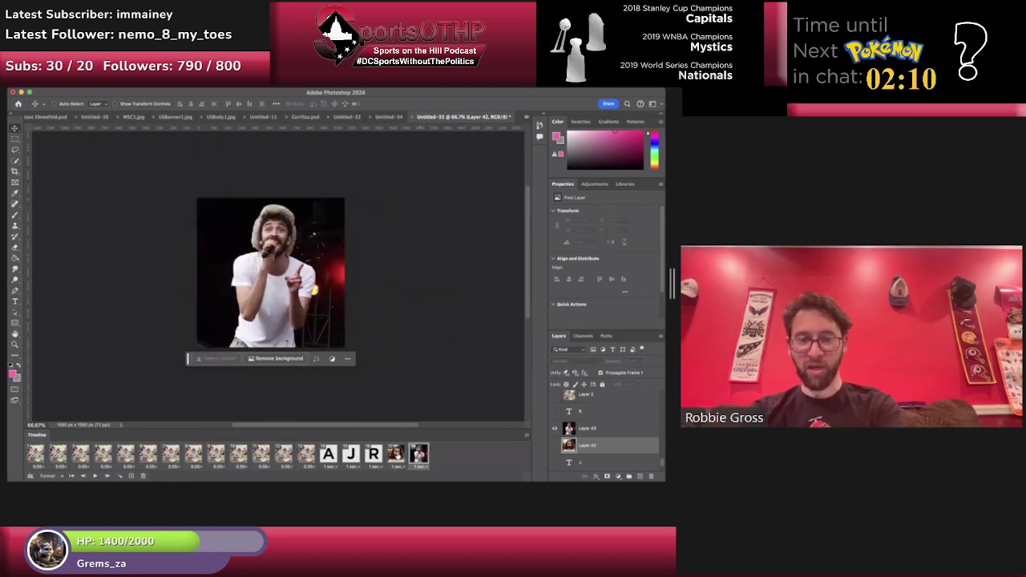
left_click(396, 455)
left_click(418, 455)
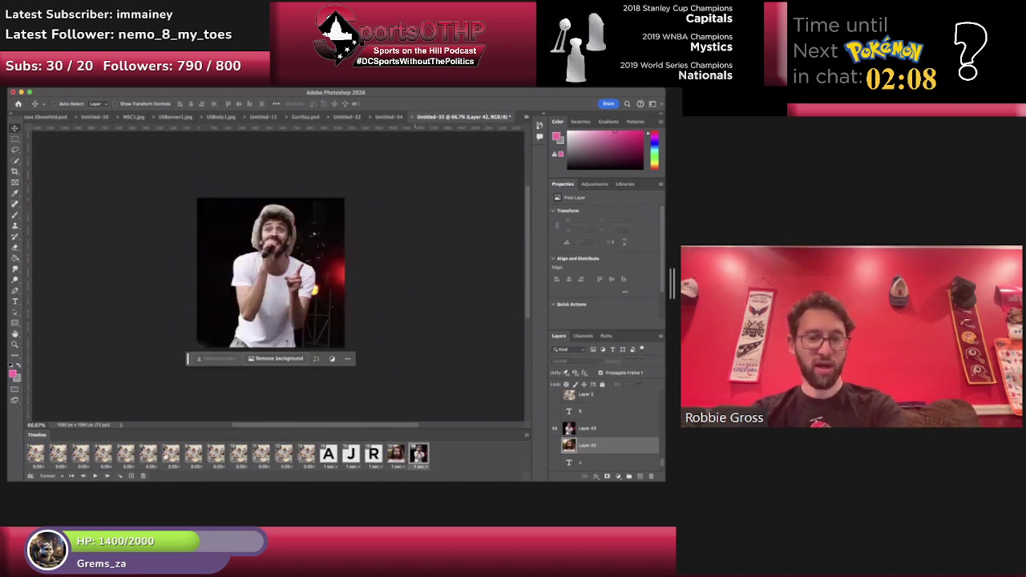
Add another frame after frame 18 and hide the concert photo layer on it.
left_click(133, 476)
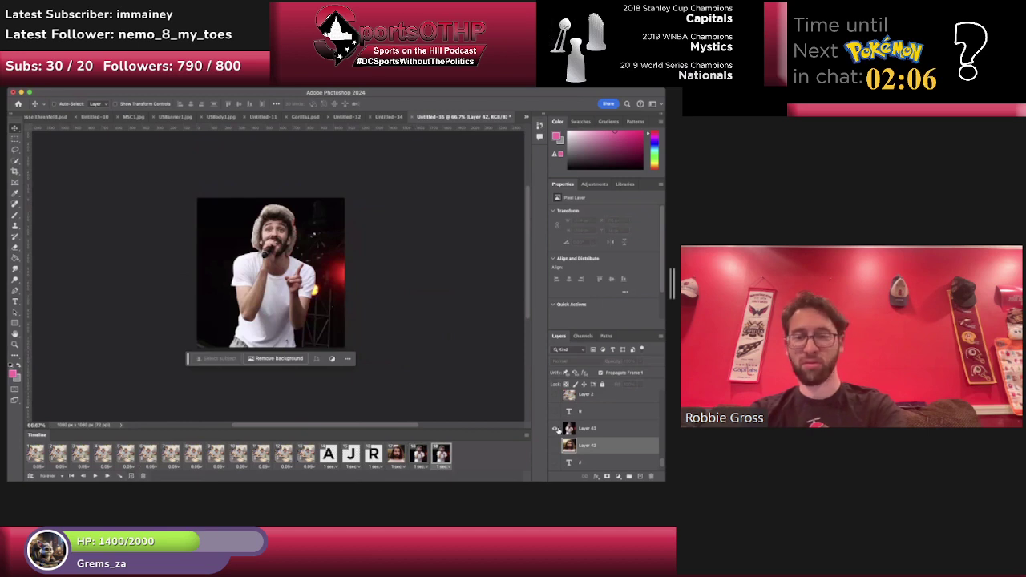
left_click(558, 429)
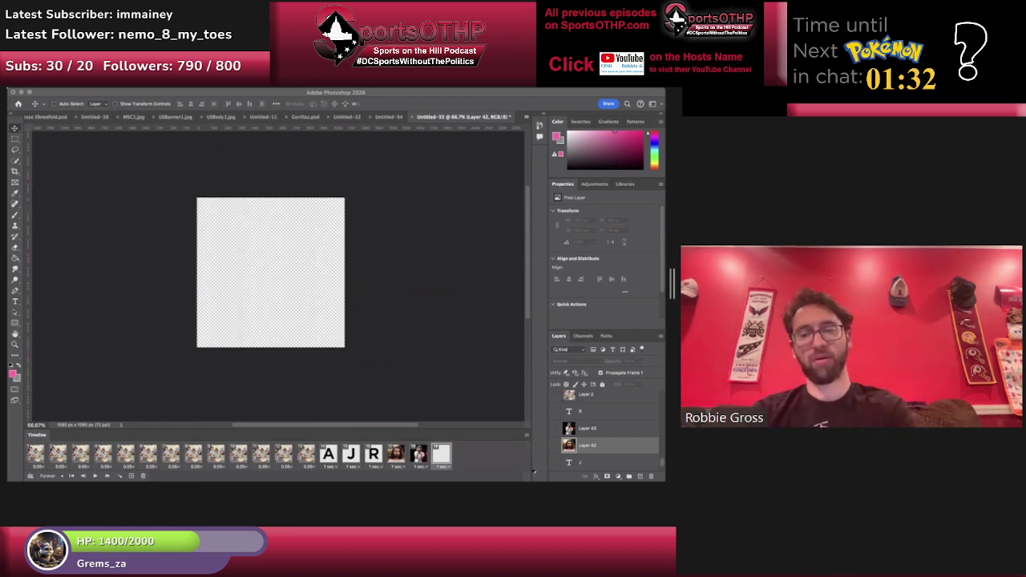
left_click(507, 455)
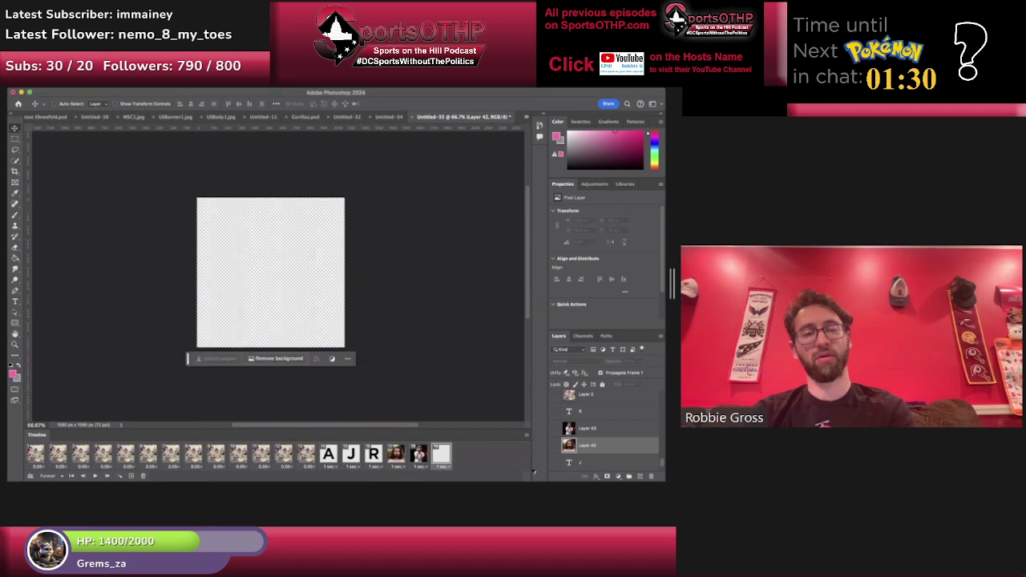
Paste the copied headshot with glasses onto the blank frame 19 and enlarge it to about 1157 px square, covering the canvas.
key("super+v")
key("super+t")
left_click_drag(281, 280, 374, 347)
key("Return")
Hide the headshot layer on frame 1 and show it on frame 19.
left_click(40, 453)
left_click(421, 455)
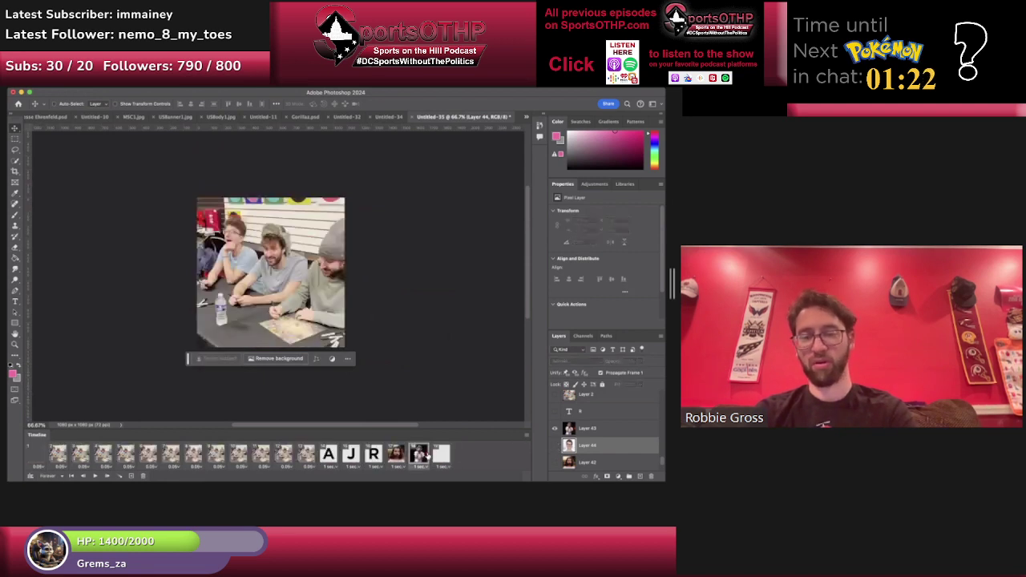
left_click(444, 457)
left_click(555, 445)
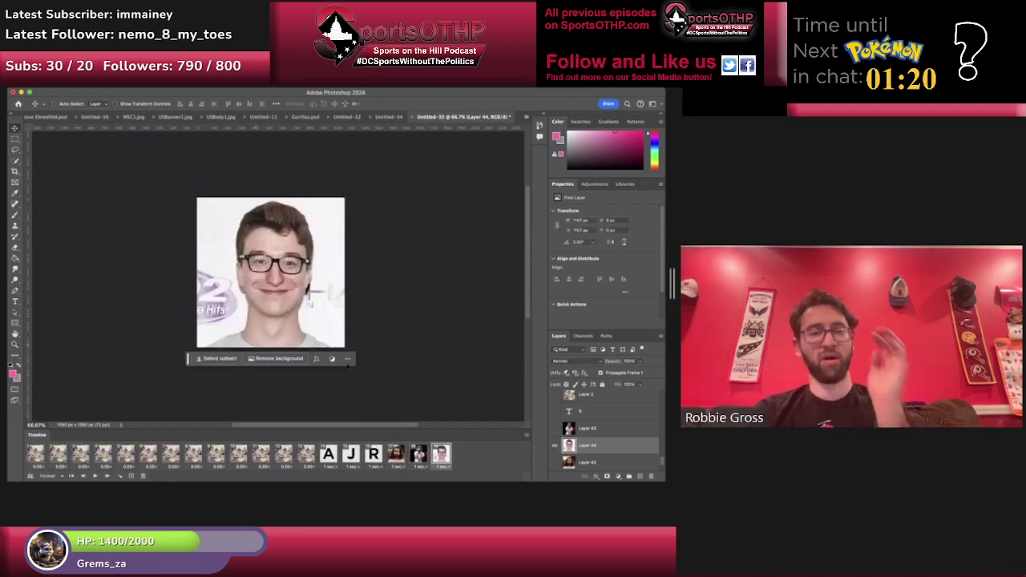
Select the person in the headshot with the Object Selection tool, cut the figure out and paste it as its own layer without the background.
mouse_move(14, 163)
left_mouse_down()
mouse_move(56, 175)
mouse_move(59, 161)
left_mouse_up()
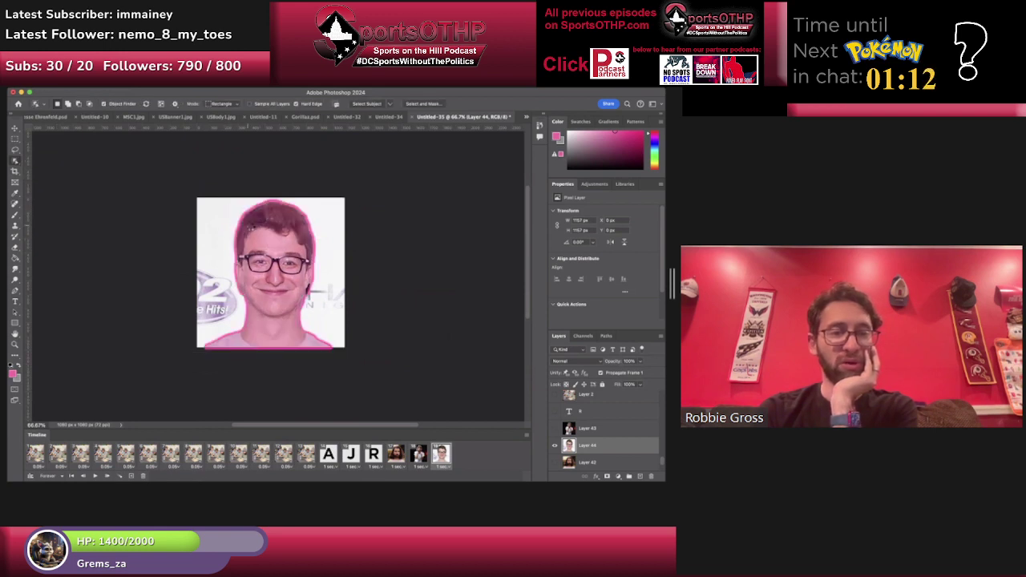
left_click(255, 233)
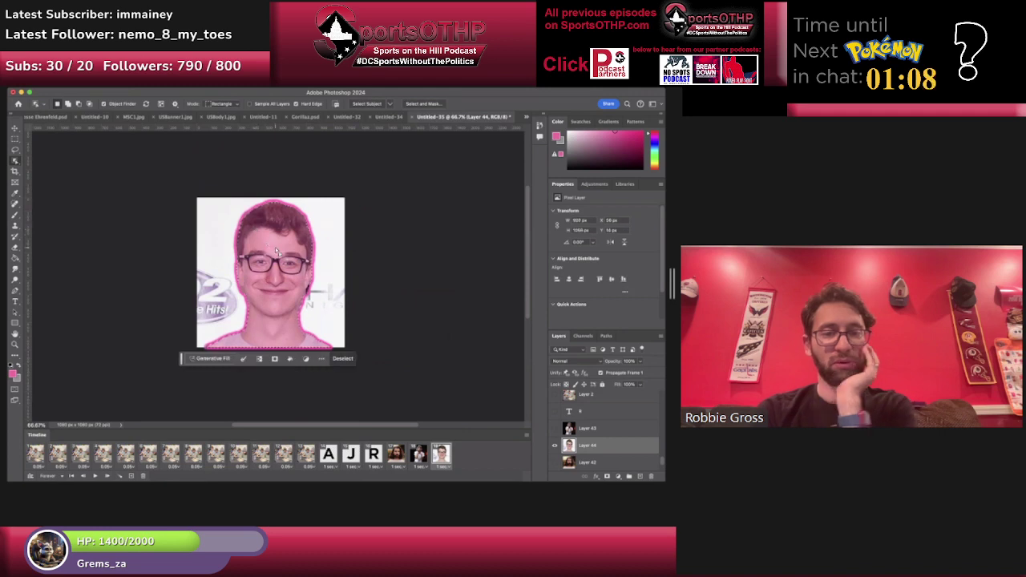
key("BackSpace")
key("super+d")
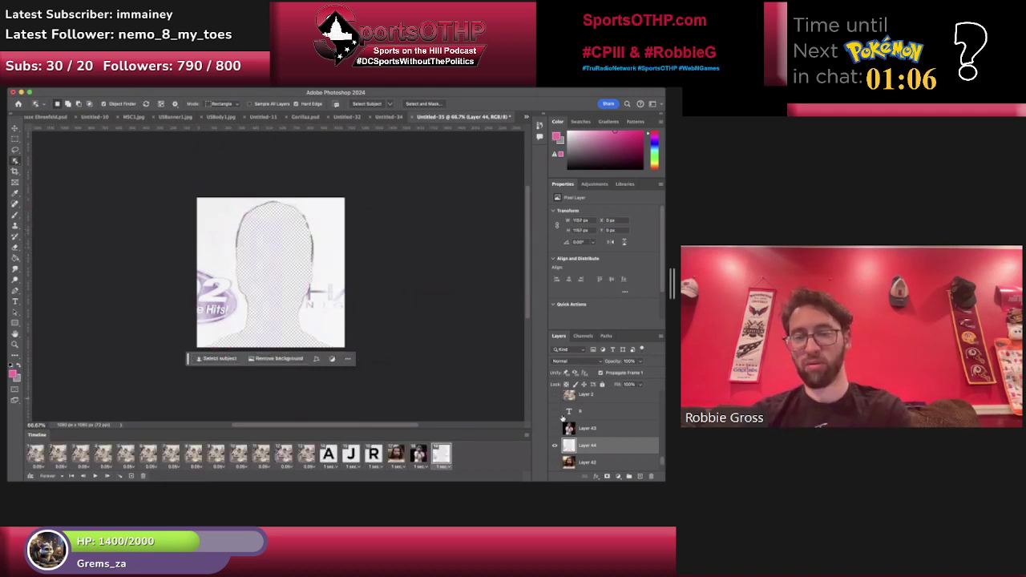
key("super+v")
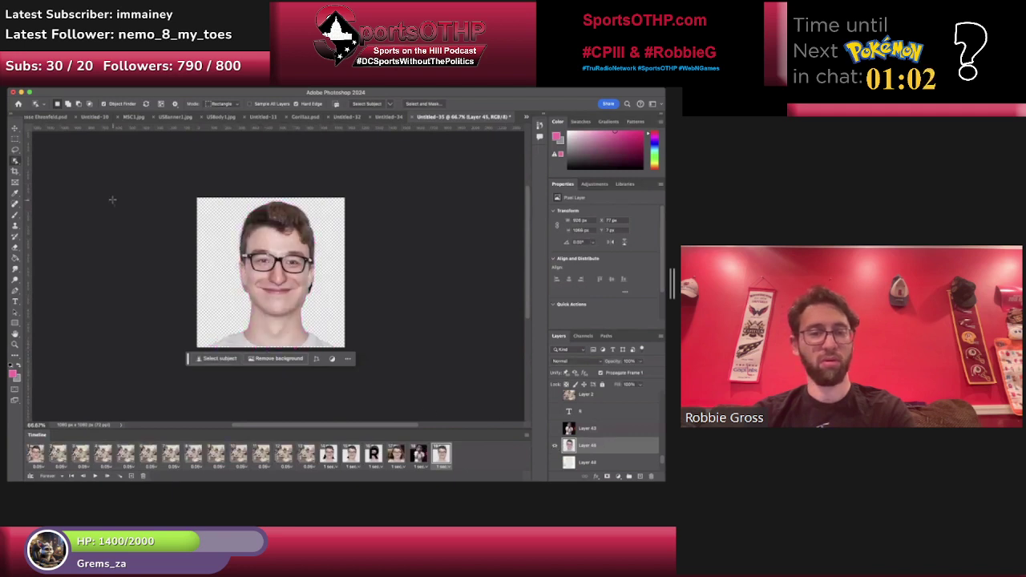
key("v")
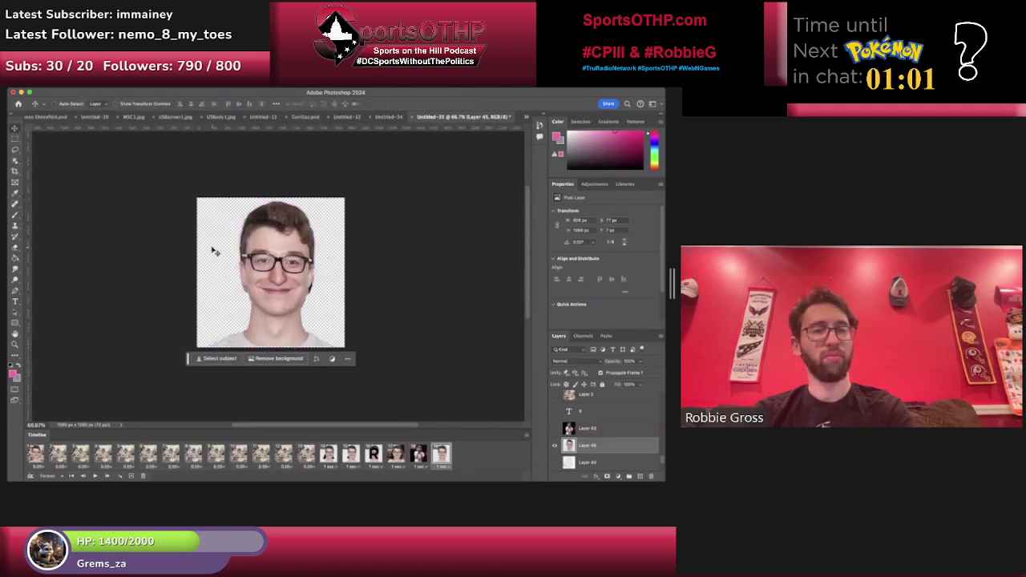
Hide the cut-out headshot layer on frame 1 and show it on frame 19.
left_click(44, 454)
left_click(559, 447)
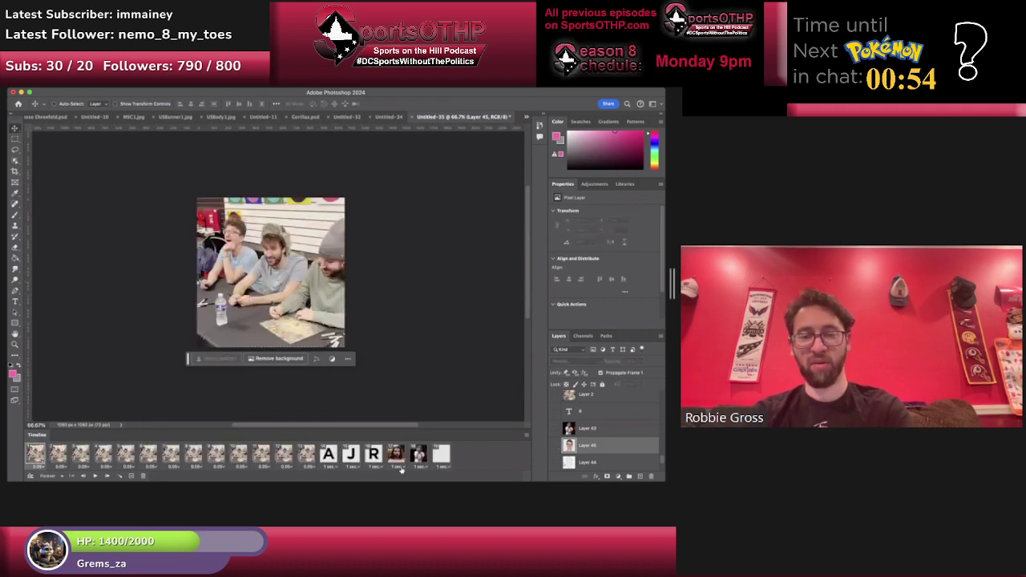
left_click(441, 454)
left_click(555, 446)
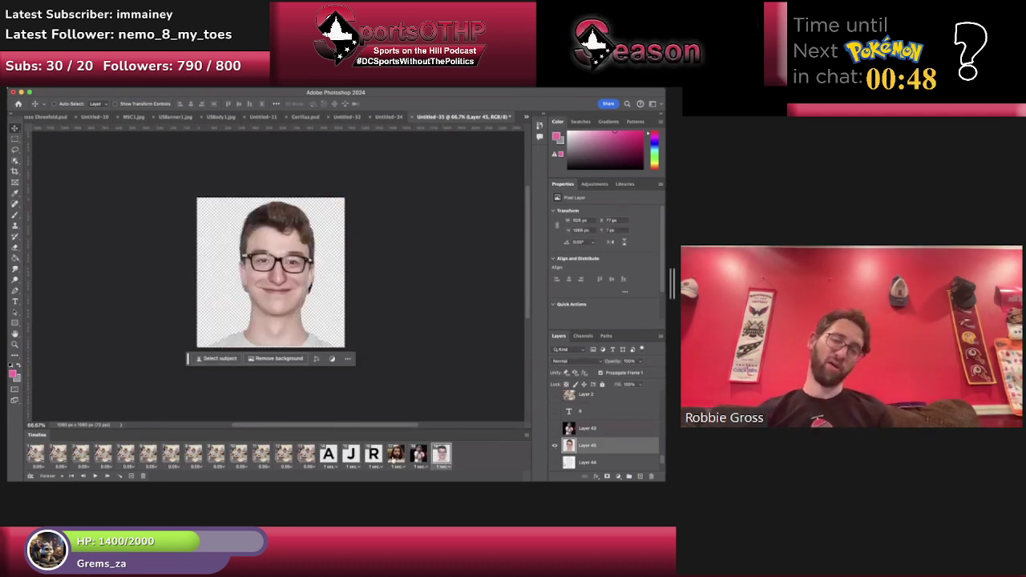
key("space")
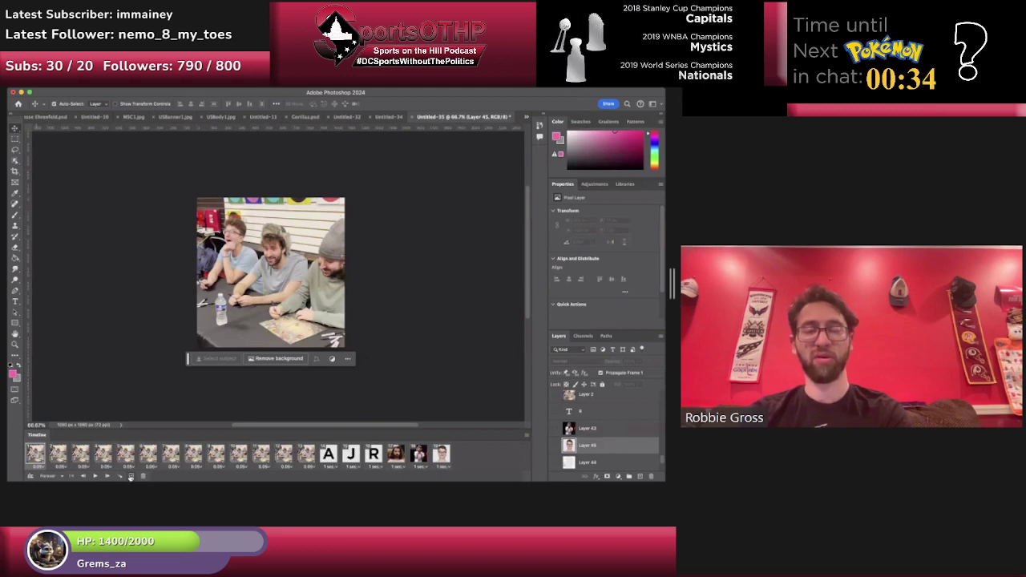
key("super+Tab")
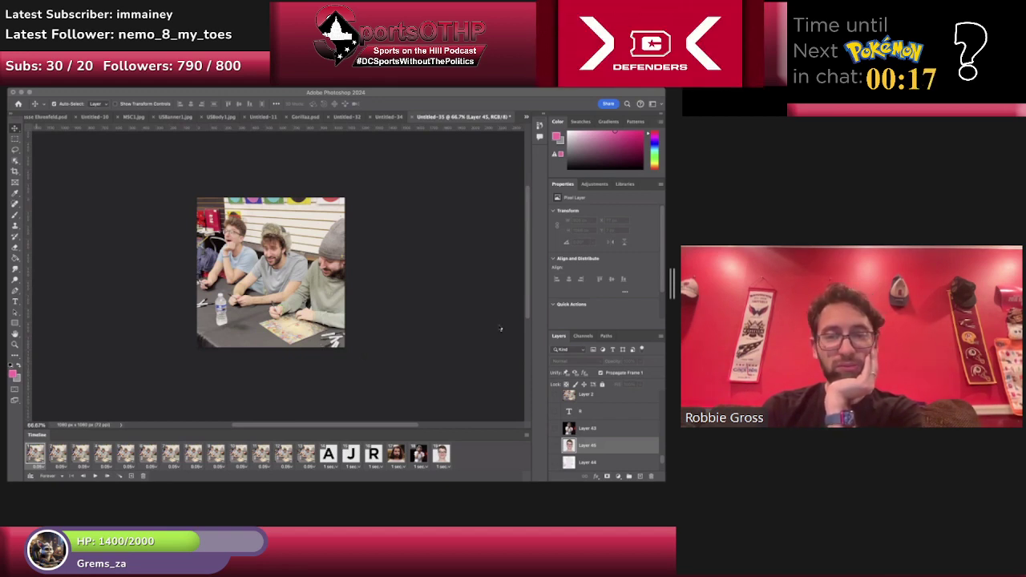
left_click(520, 425)
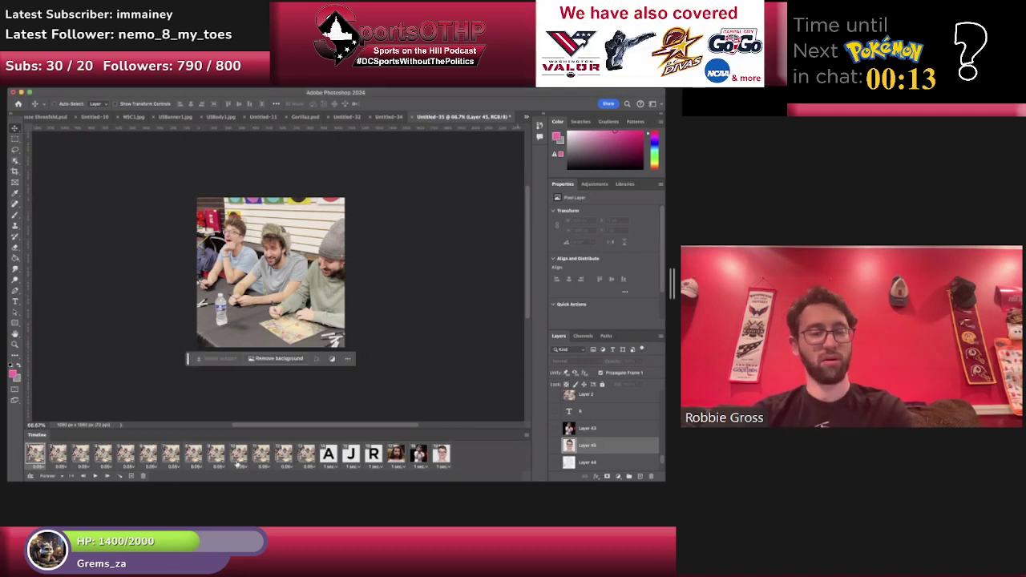
Duplicate the first video frame, return to frame 1 and look through its layer stack.
left_click(131, 476)
left_click(43, 458)
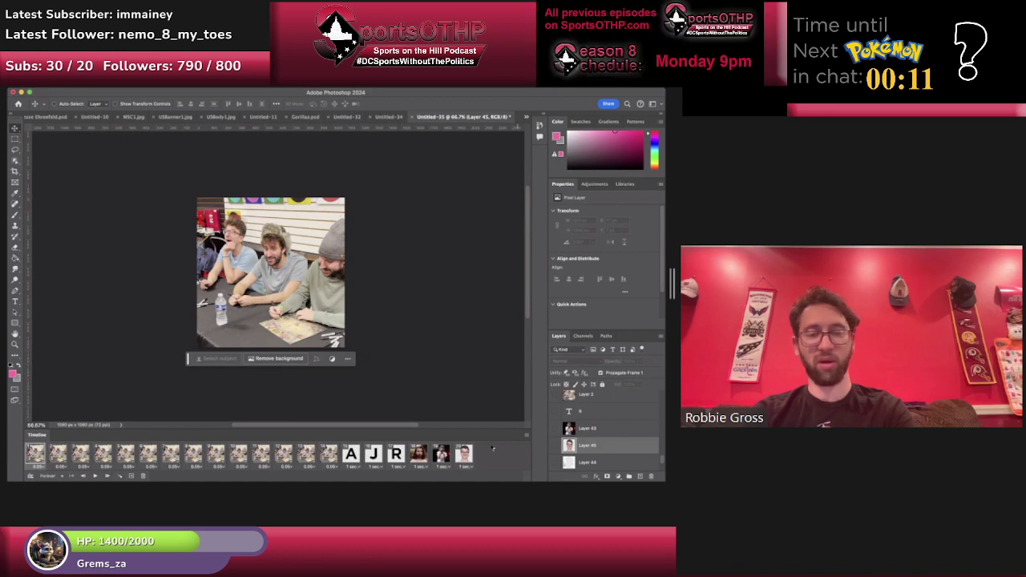
scroll(603, 431, "up", 15)
scroll(588, 417, "down", 2)
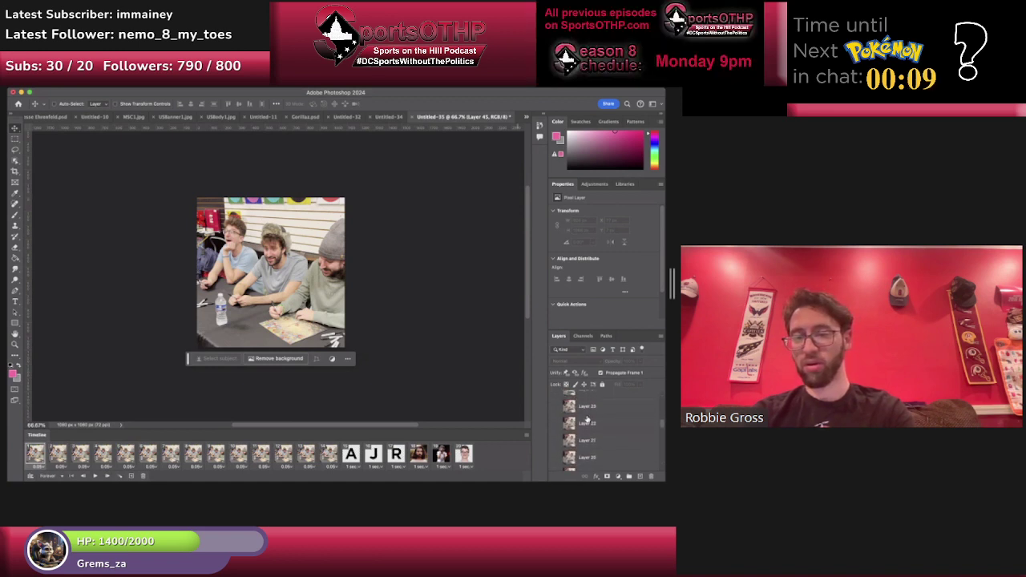
Add a frame after the cut-out headshot frame and hide the headshot layer on it.
left_click(464, 454)
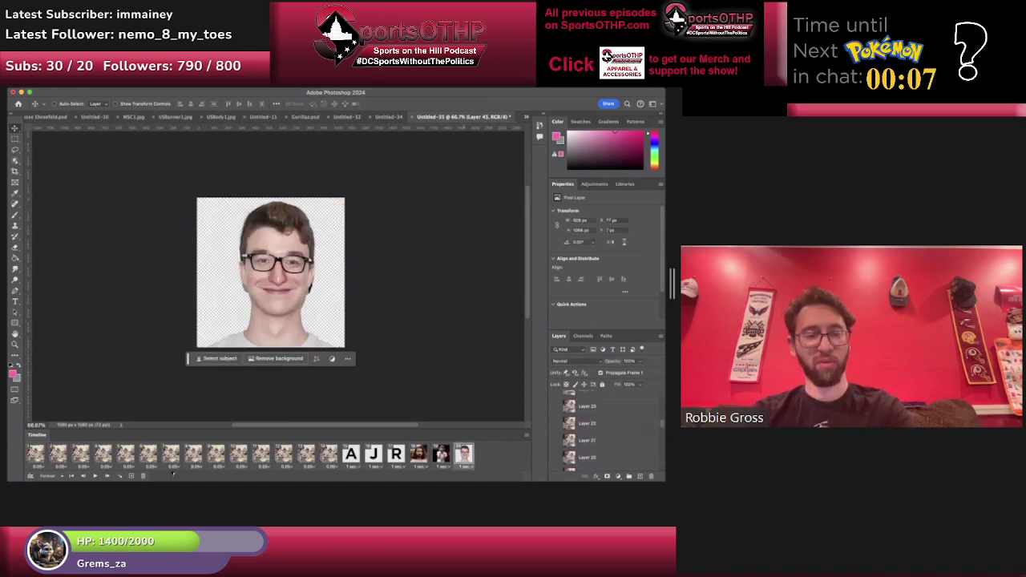
left_click(132, 476)
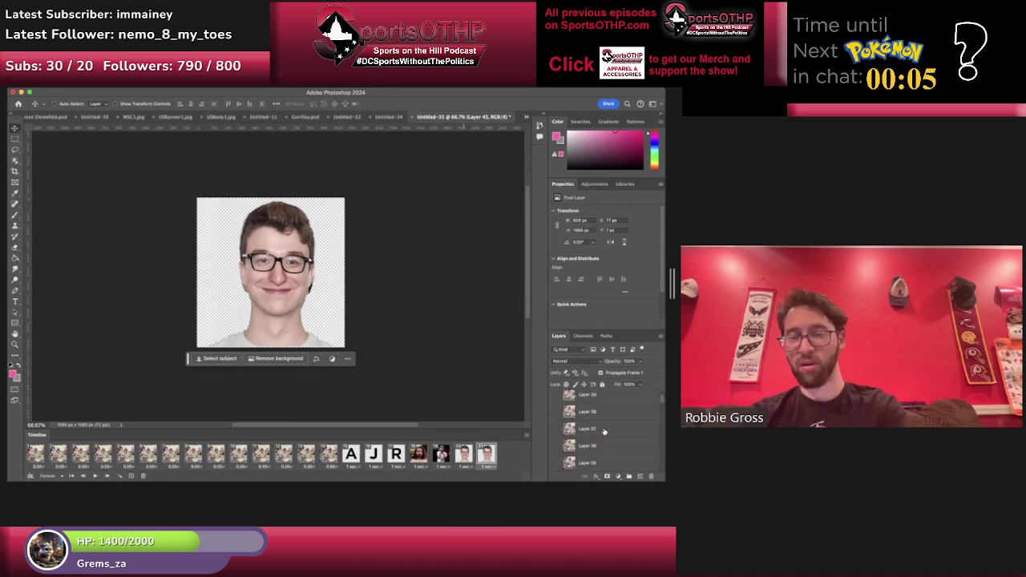
scroll(604, 432, "up", 10)
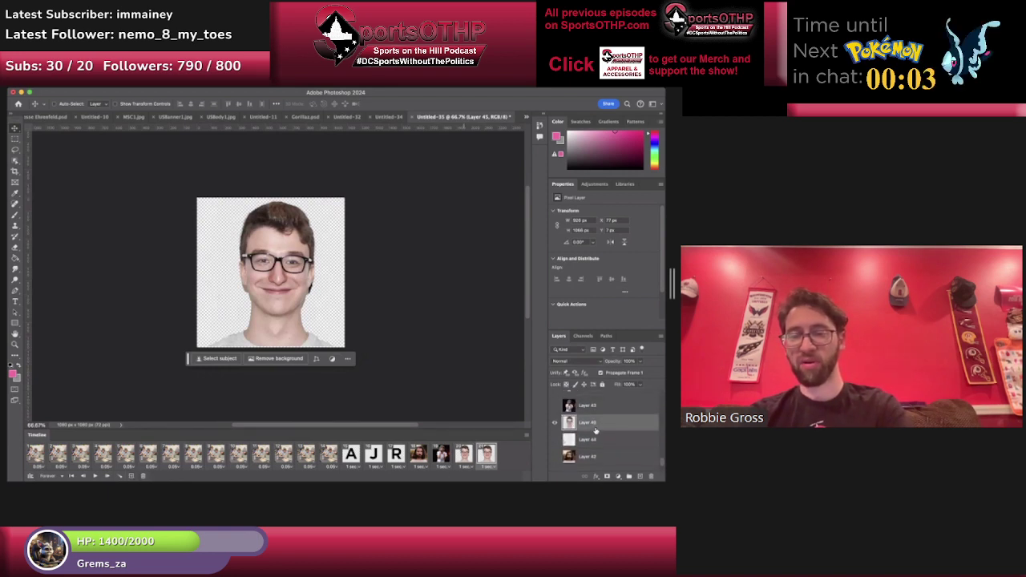
left_click(553, 421)
Paste the copied AJR logo artwork onto the blank last frame, scale it to about 154% and center it on the canvas.
key("super+v")
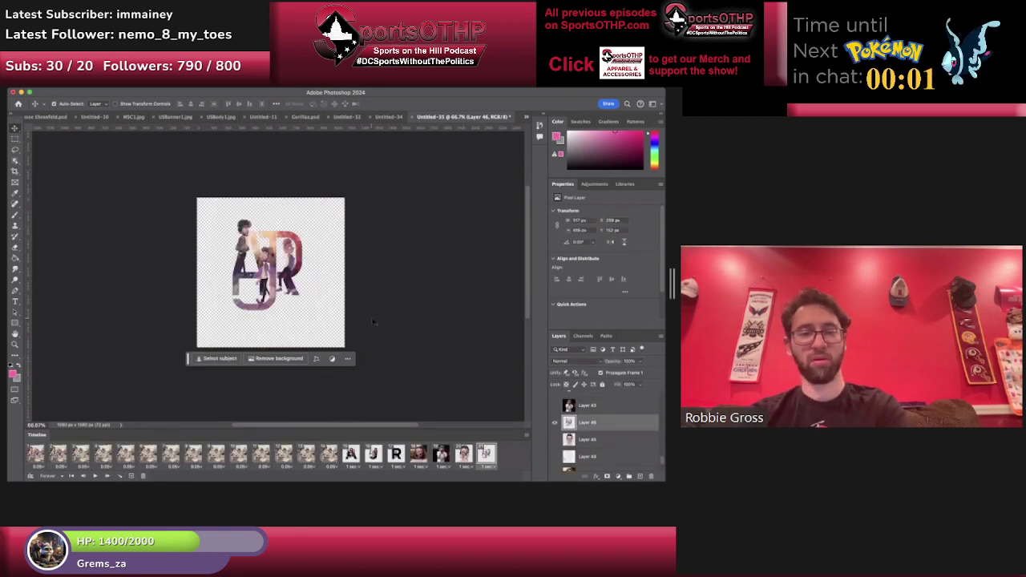
key("super+t")
left_click_drag(293, 288, 259, 278)
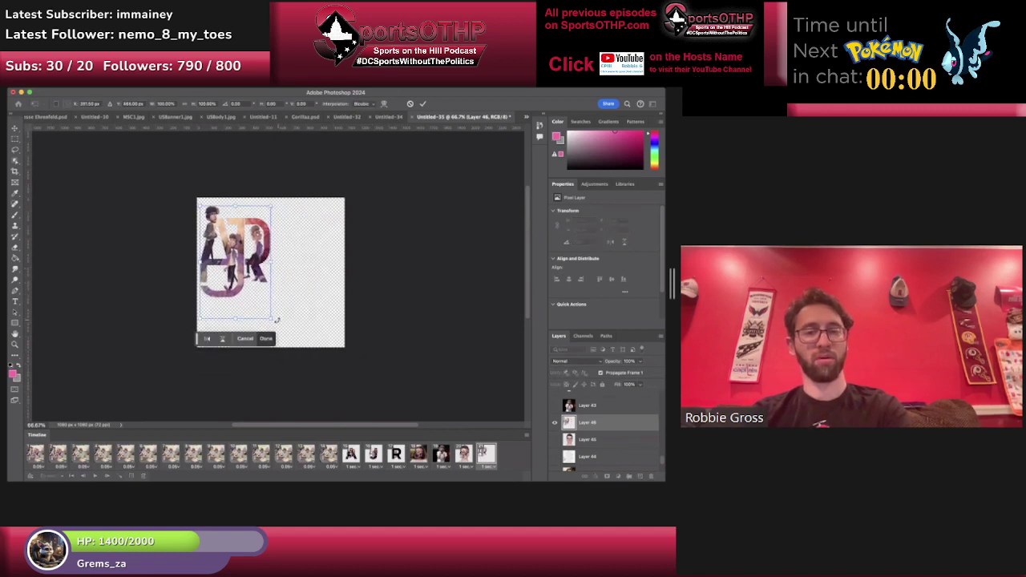
left_click_drag(273, 319, 309, 379)
left_click_drag(268, 274, 293, 271)
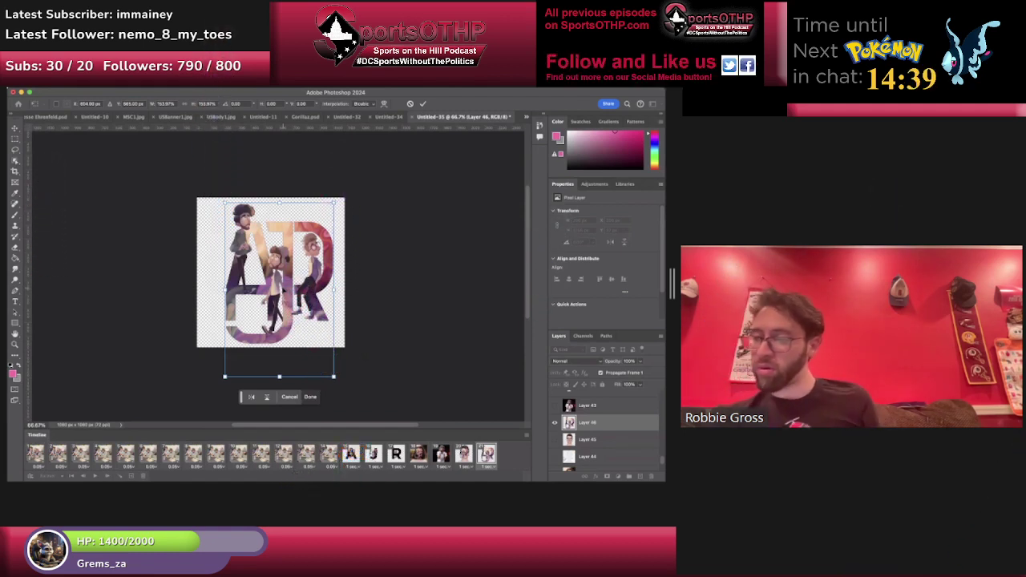
left_click_drag(283, 248, 274, 258)
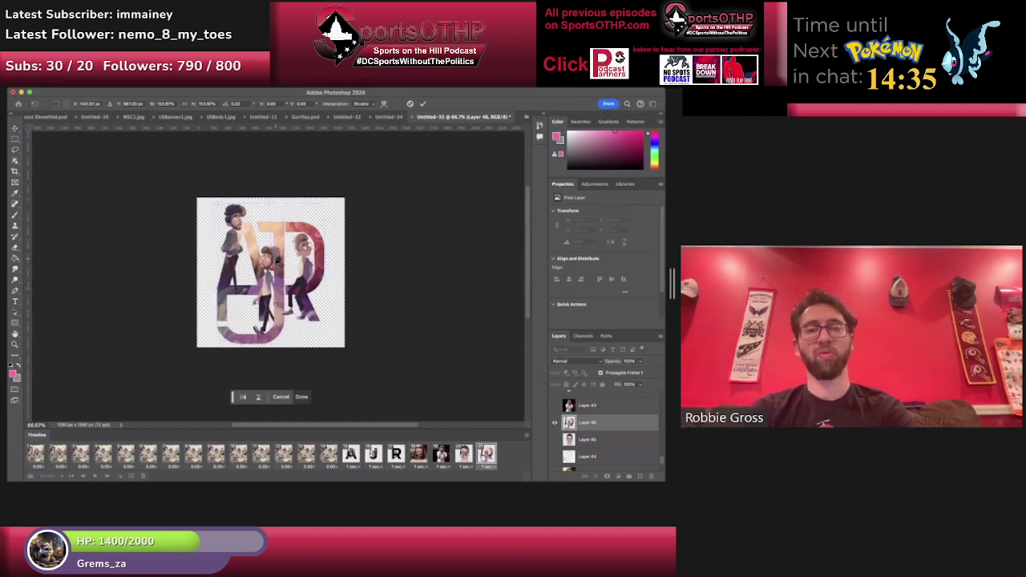
key("Return")
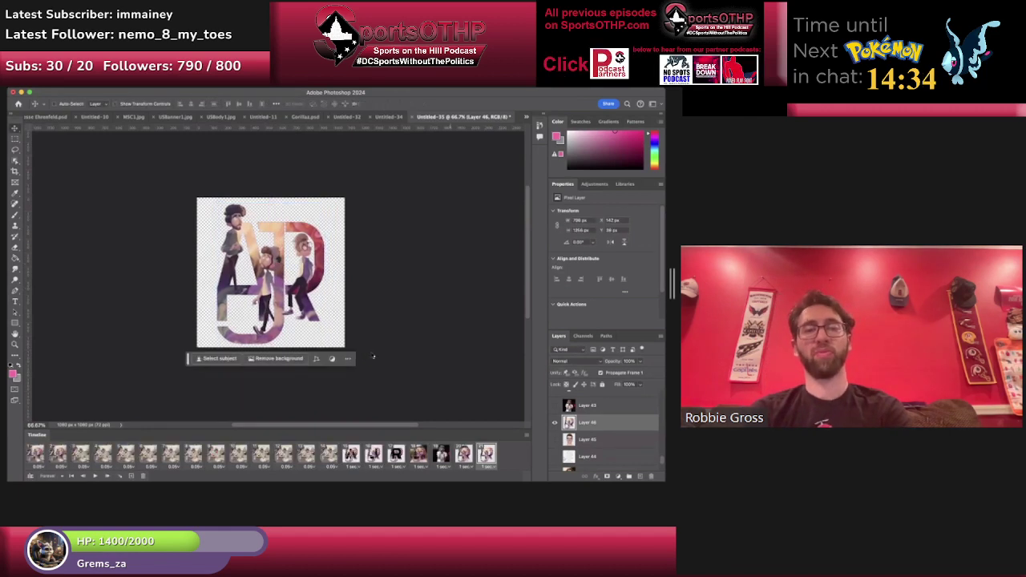
Duplicate the logo frame and set the logo layer's opacity to 0% on the first of the two frames.
left_click(143, 476)
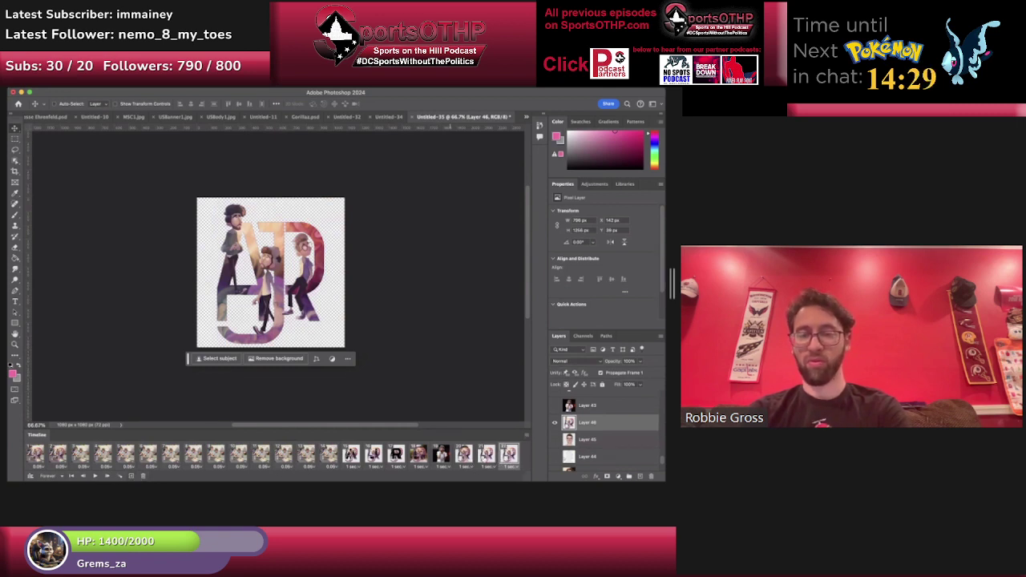
left_click(486, 455)
left_click_drag(641, 369, 600, 372)
Tween the last frame with the previous one, adding five in-between frames for the logo's fade-in.
left_click(509, 454)
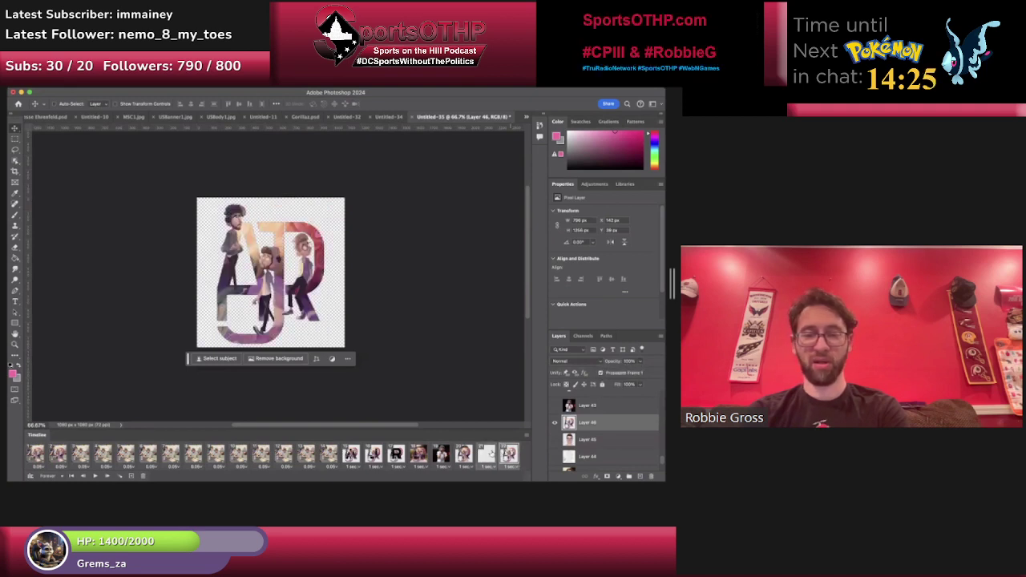
left_click(119, 476)
key("Return")
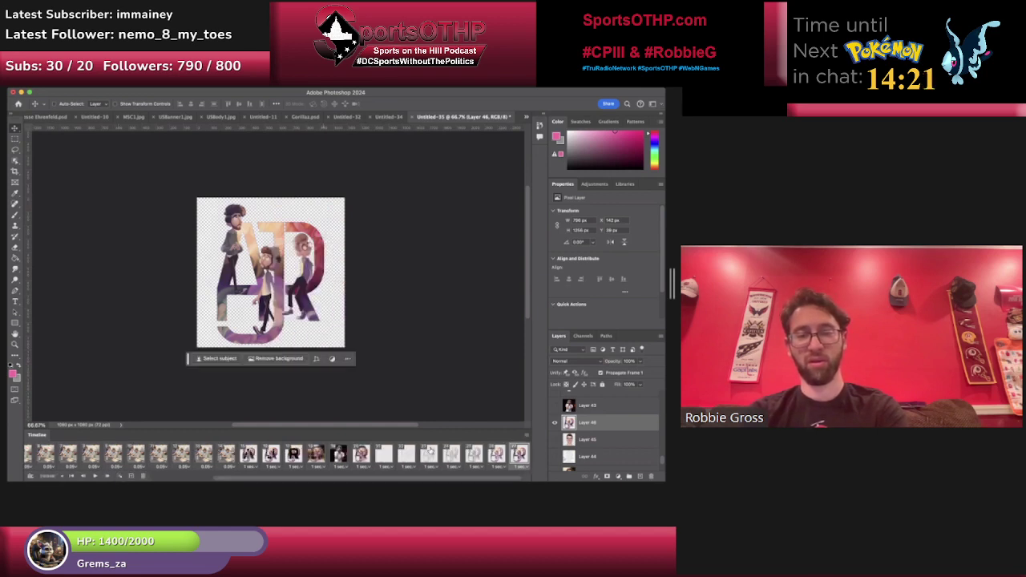
Go through the tweened frames one by one to check the logo's gradual fade-in.
left_click(380, 455)
left_click(425, 455)
left_click(411, 454)
left_click(430, 454)
left_click(452, 454)
left_click(475, 453)
left_click(497, 454)
left_click(519, 454)
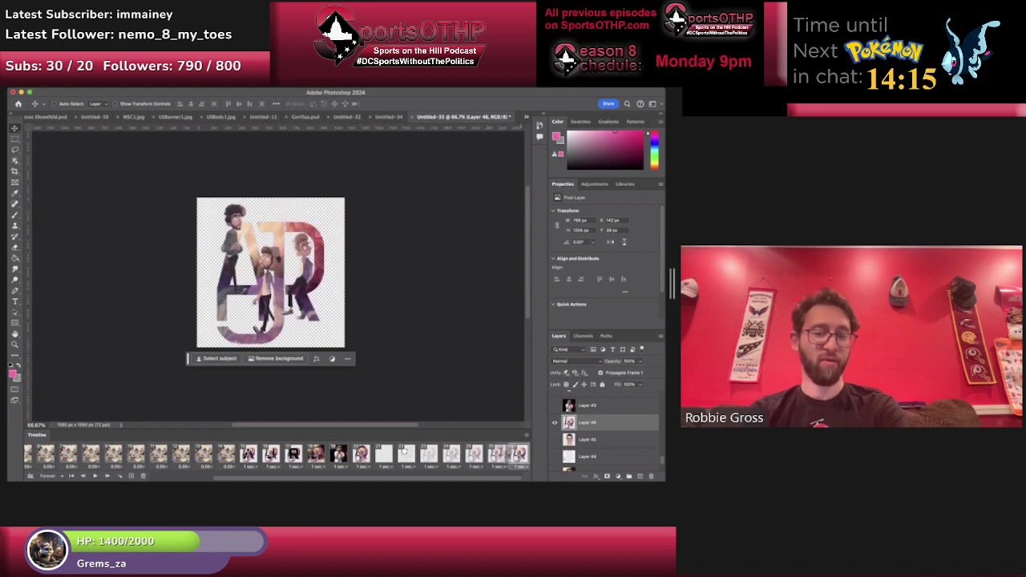
Hide the AJR logo layer on the video, letter and portrait frames, leaving it visible on the first frame.
scroll(189, 459, "left", 1)
scroll(278, 457, "left", 3)
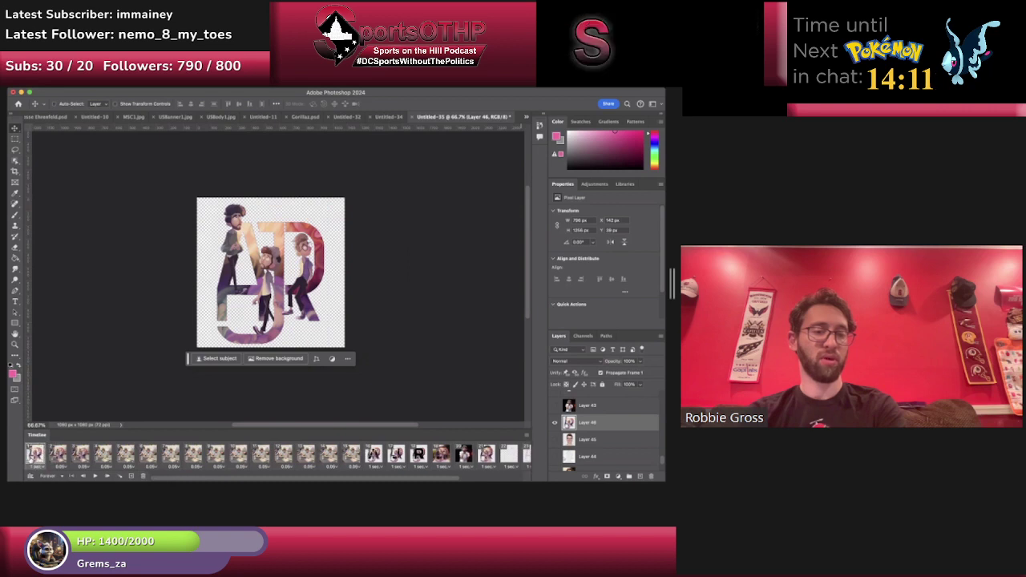
scroll(142, 466, "right", 3)
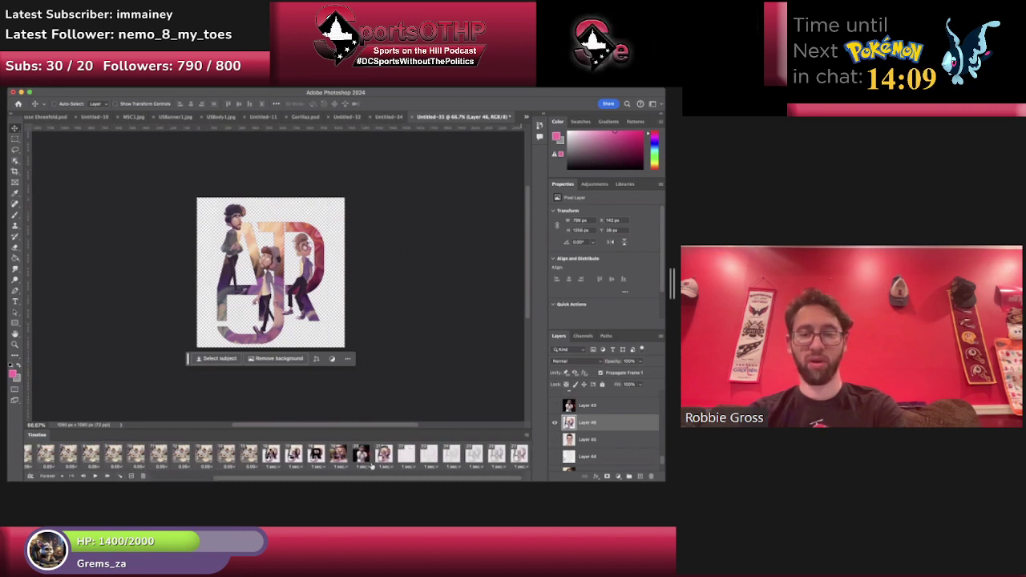
left_click(385, 455)
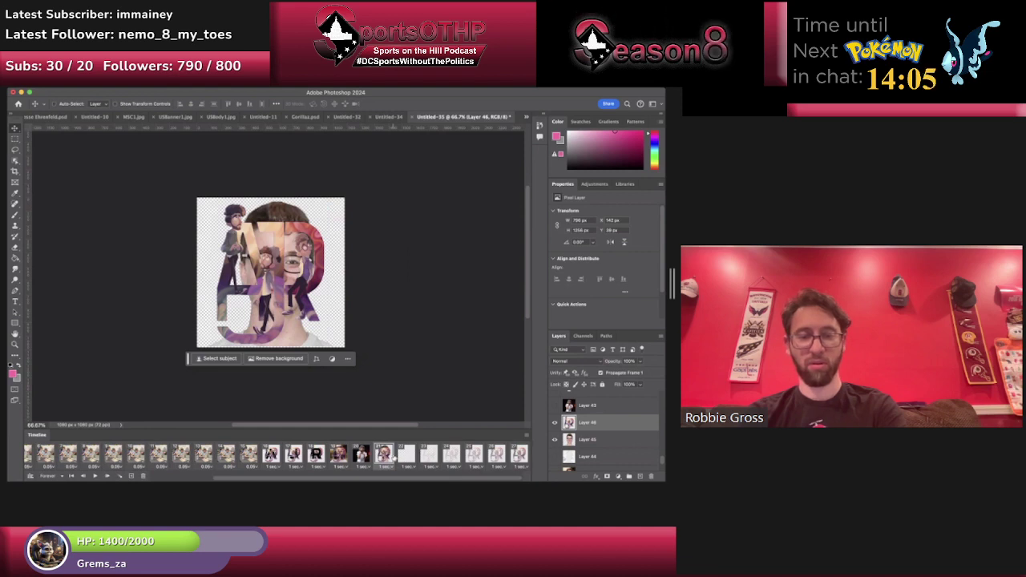
left_click(36, 453)
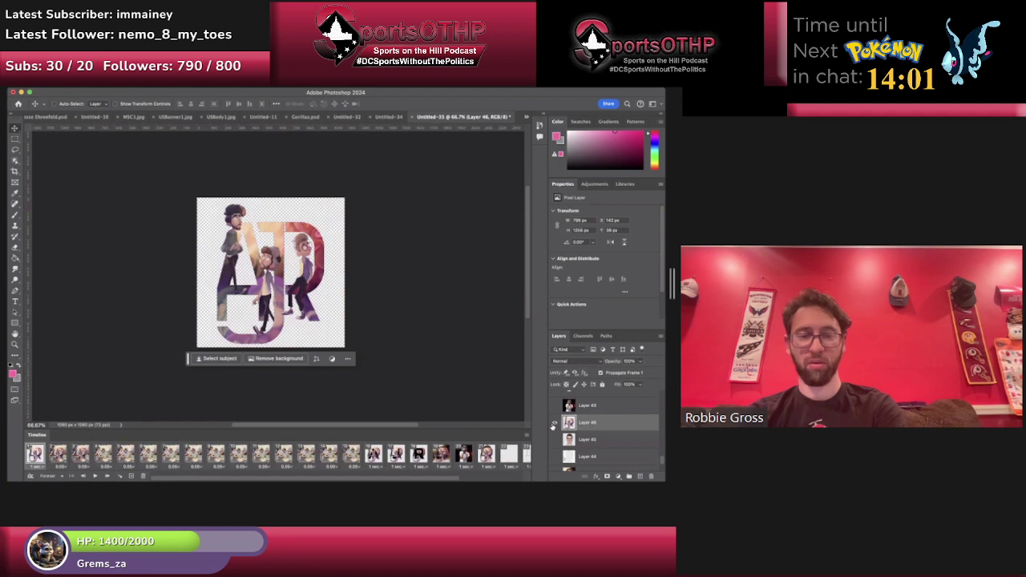
left_click(553, 424)
left_click(552, 424)
left_click(553, 424)
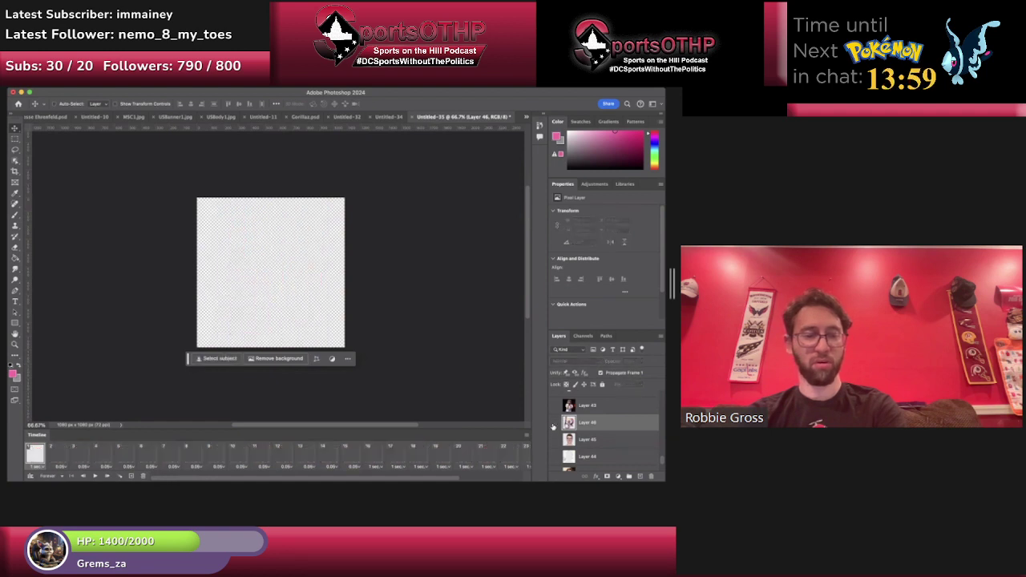
left_click(552, 425)
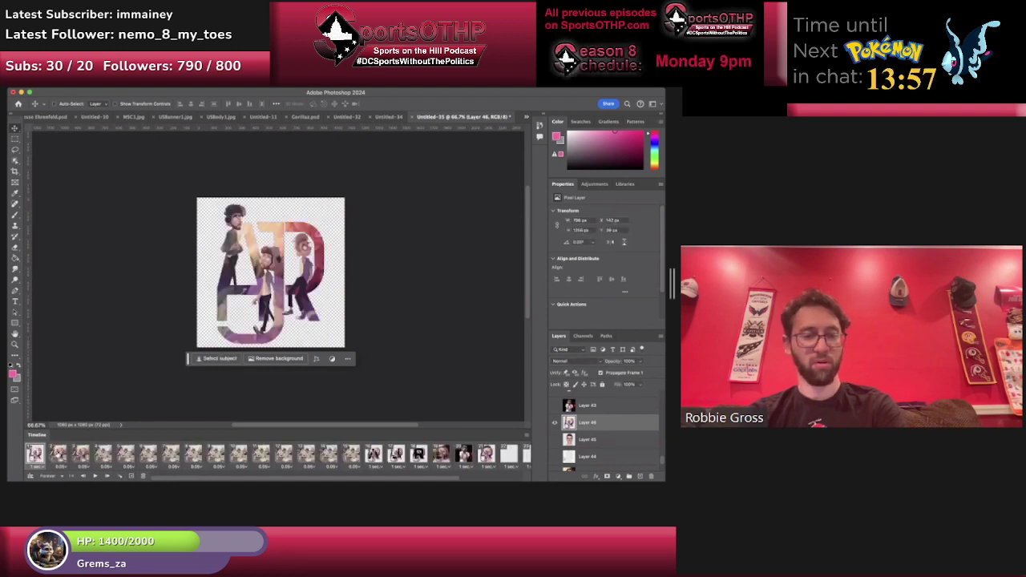
left_click(59, 454)
scroll(93, 445, "right", 4)
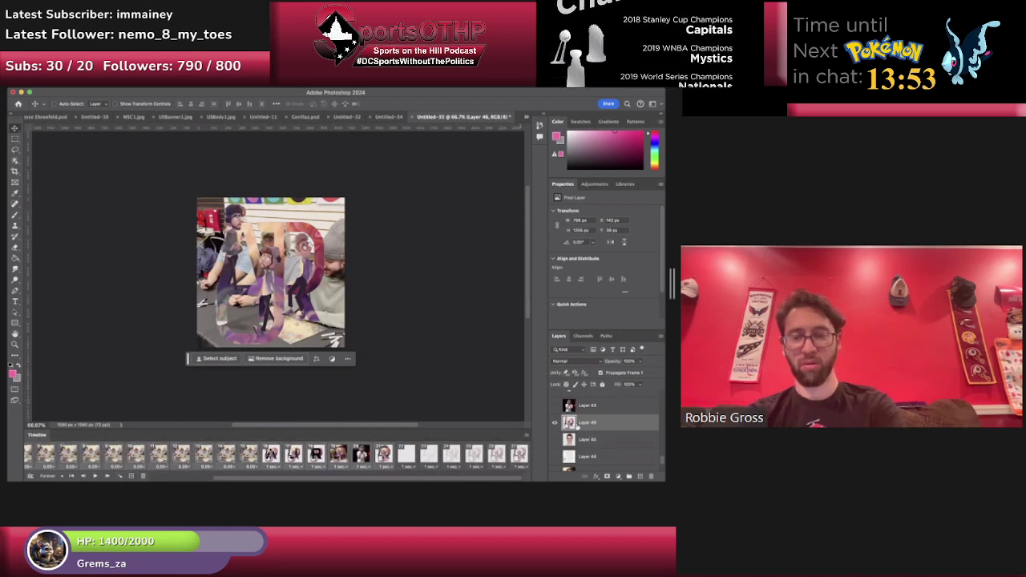
left_click(554, 424)
Check the logo's visibility on the first fade-in frames and the last portrait frame.
left_click(406, 458)
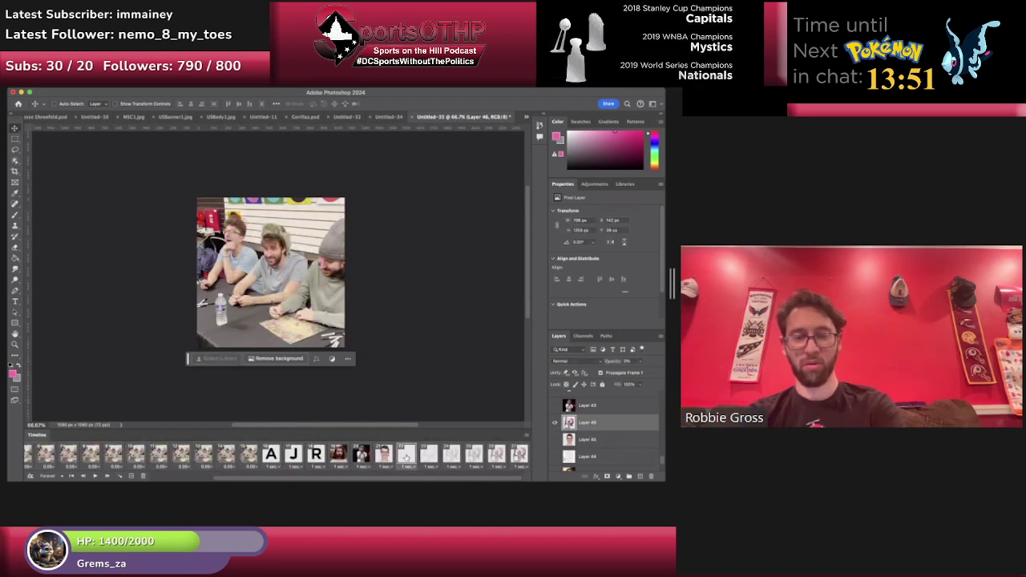
left_click(429, 458)
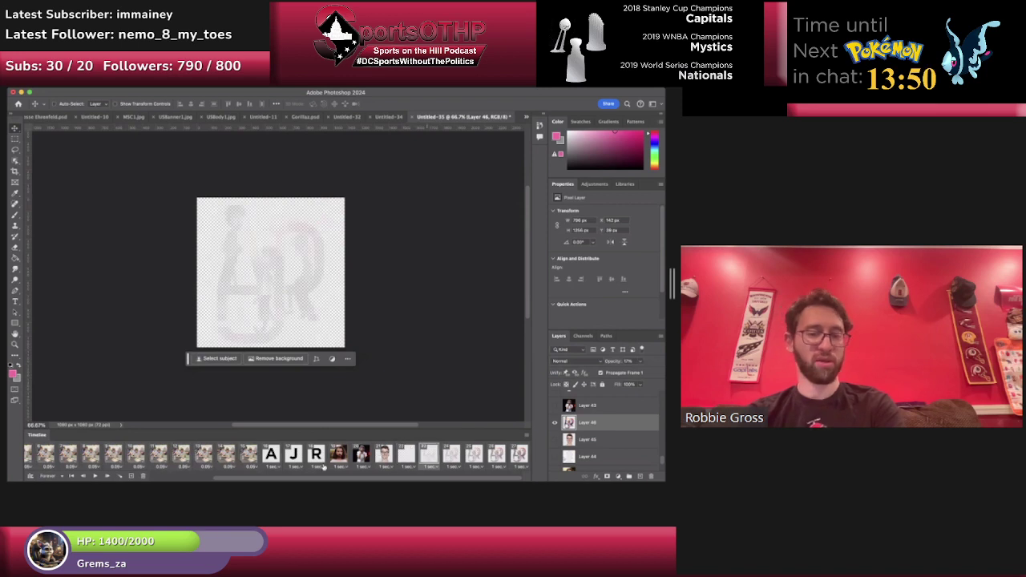
left_click(406, 460)
left_click(381, 459)
scroll(380, 460, "left", 5)
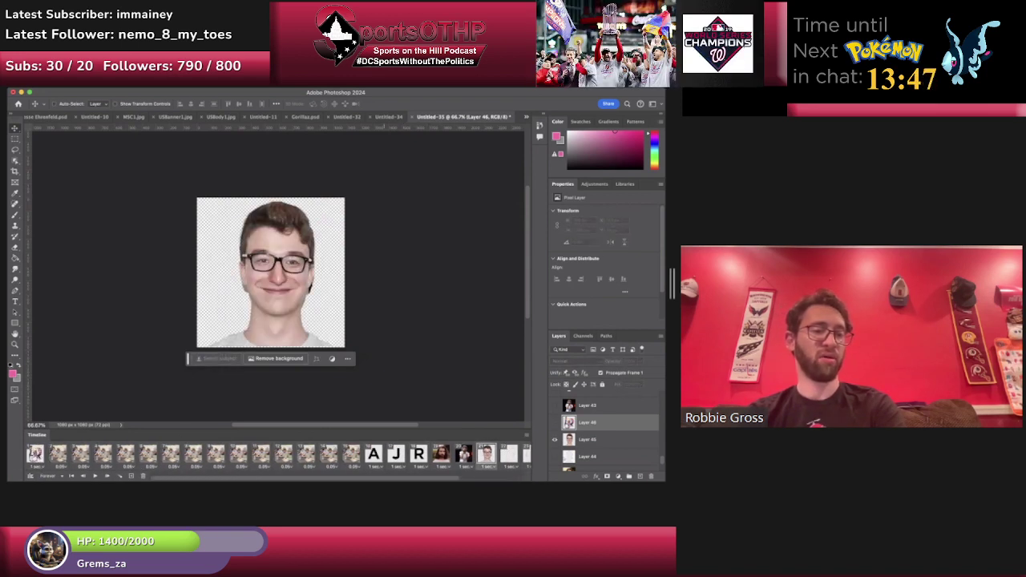
With the first frame selected, add a blank layer and move it to the very bottom of the layer stack.
left_click(34, 456)
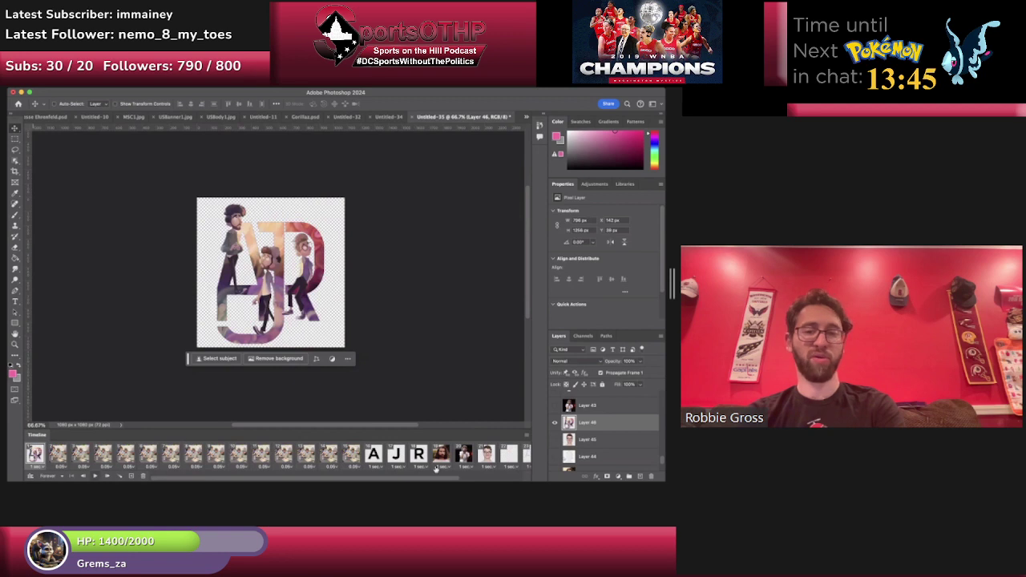
scroll(630, 440, "down", 3)
left_click(639, 477)
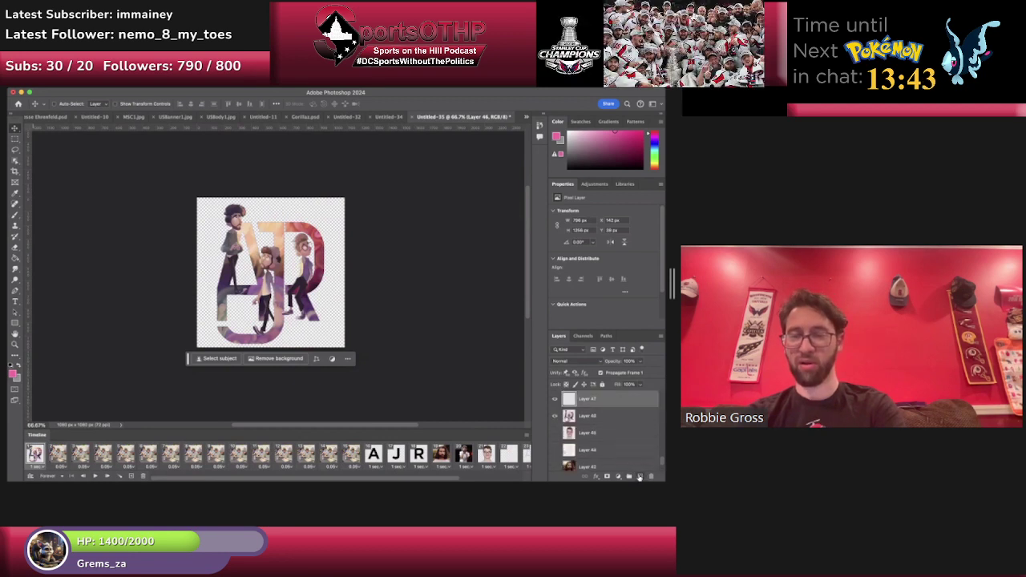
mouse_move(586, 479)
left_mouse_down()
mouse_move(585, 458)
mouse_move(586, 471)
left_mouse_up()
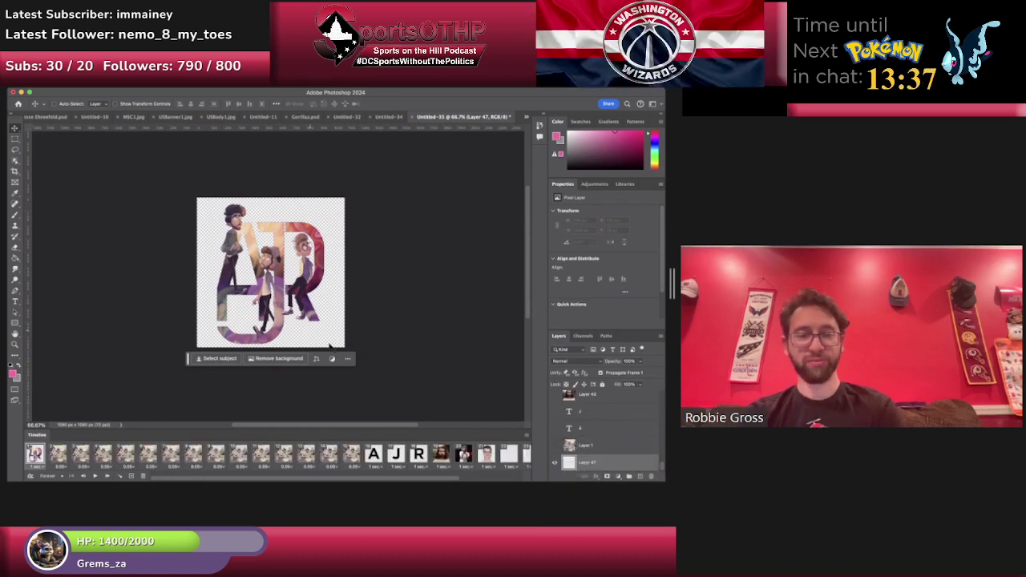
Set the foreground color to black (#000000) and fill the new bottom layer with the Paint Bucket.
left_click(15, 257)
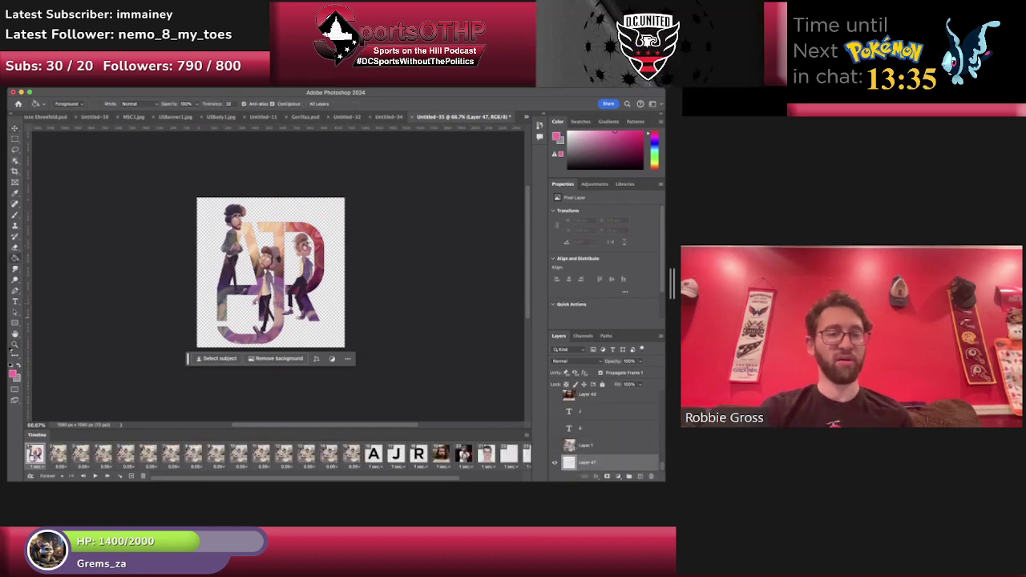
left_click(14, 374)
left_click_drag(409, 377, 451, 425)
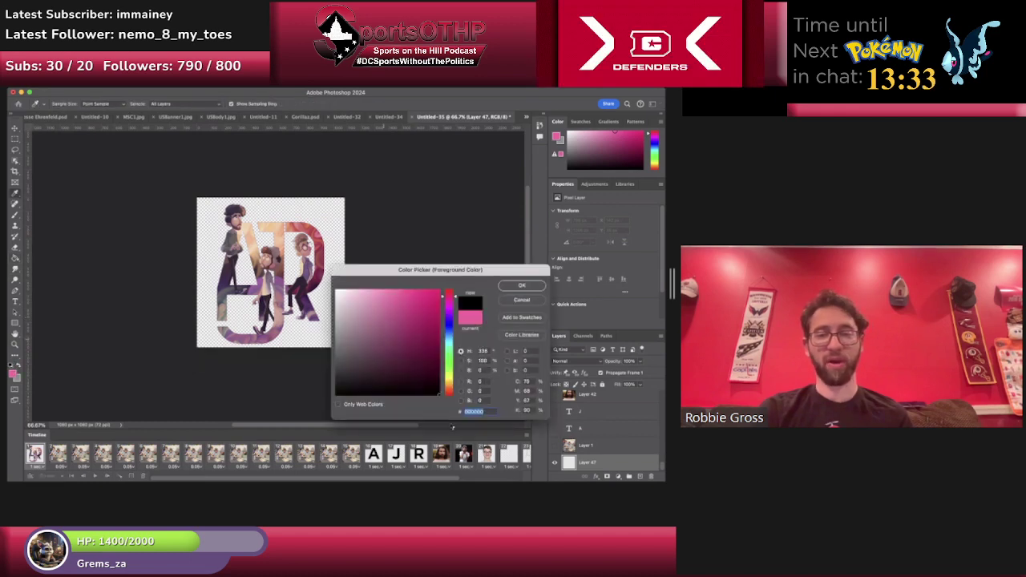
left_click(519, 286)
left_click(342, 318)
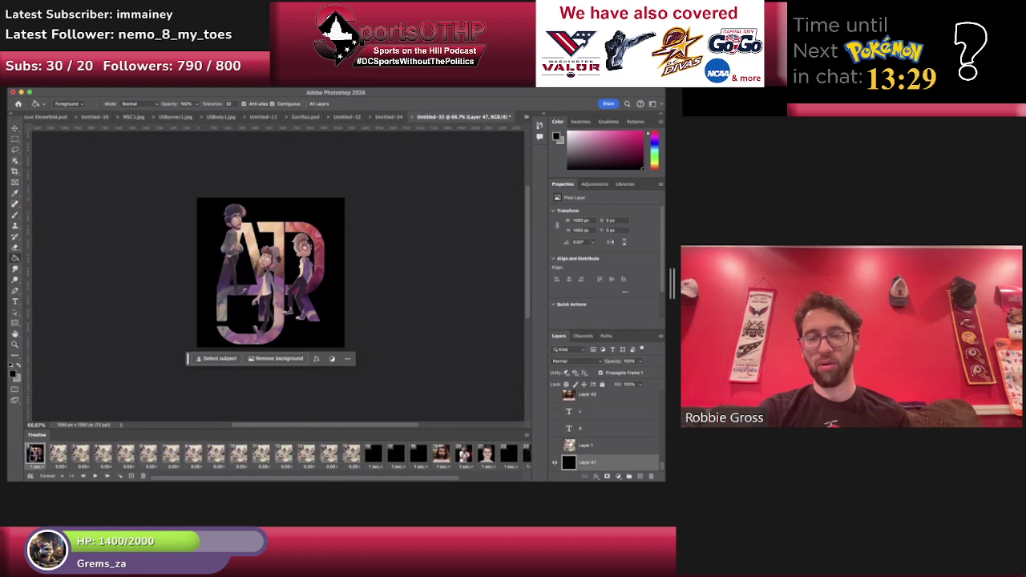
Apply a white Color Overlay at 100% opacity to the black bottom layer.
scroll(620, 437, "up", 10)
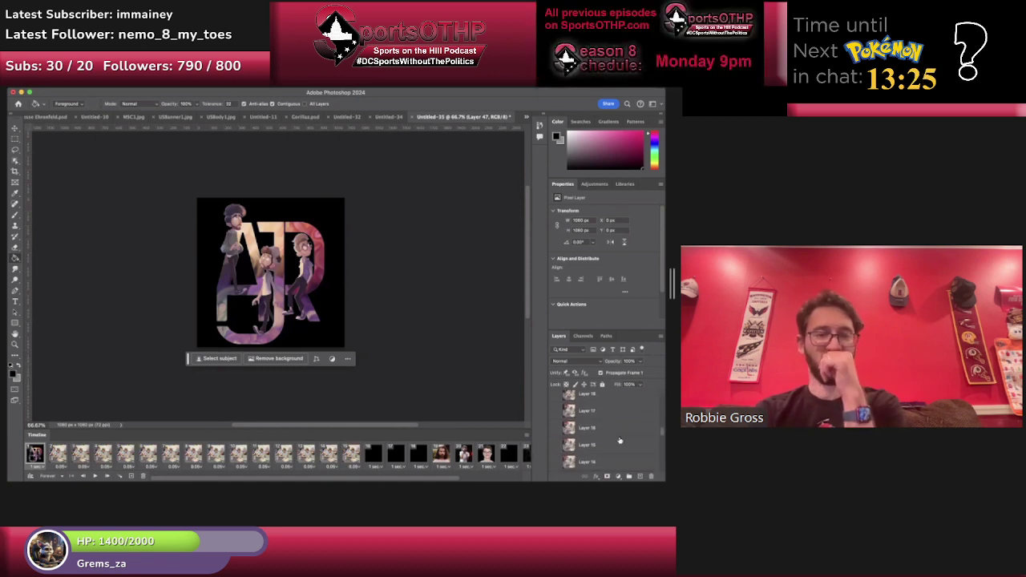
scroll(620, 441, "down", 10)
double_click(618, 461)
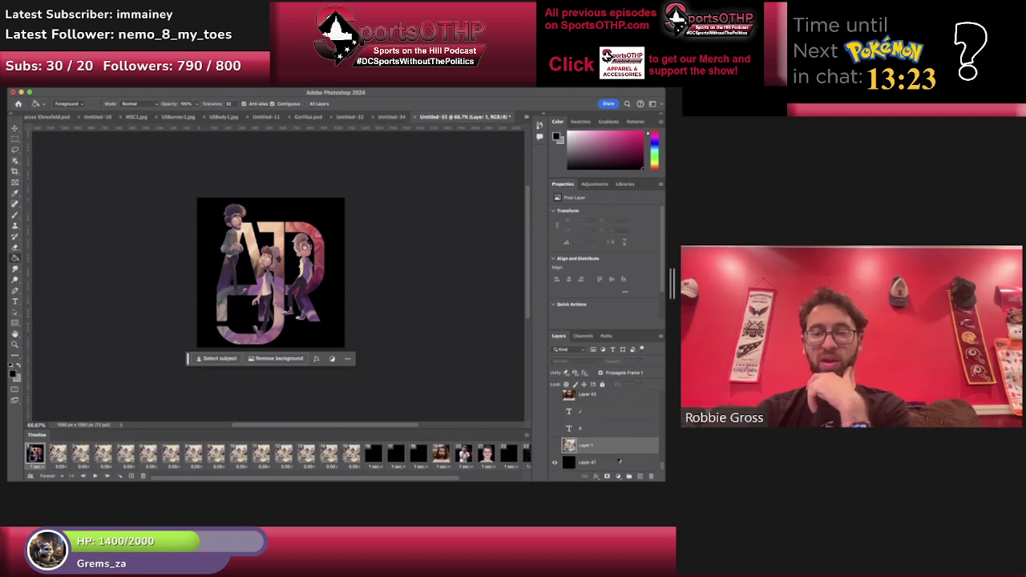
left_click(651, 236)
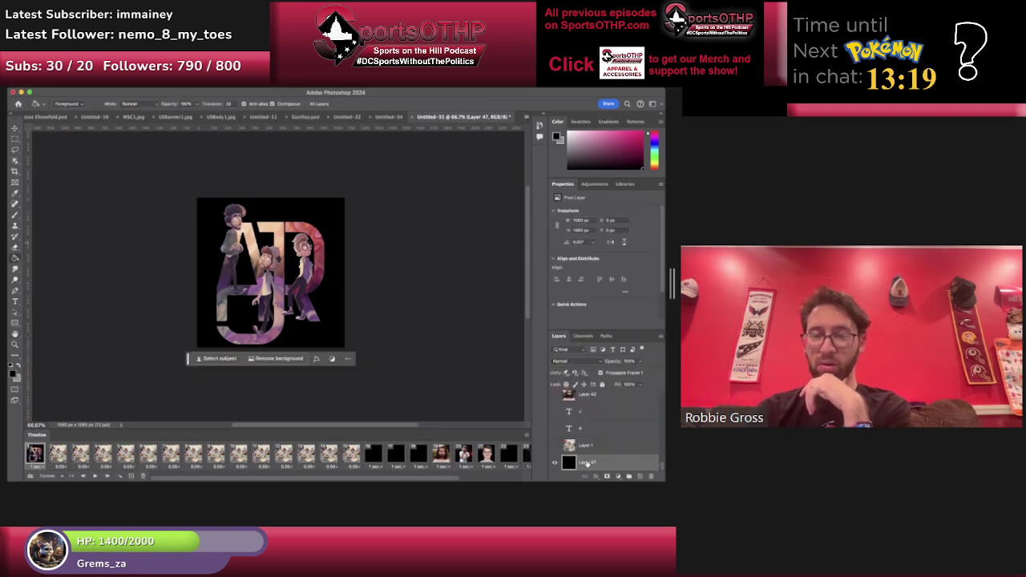
double_click(614, 463)
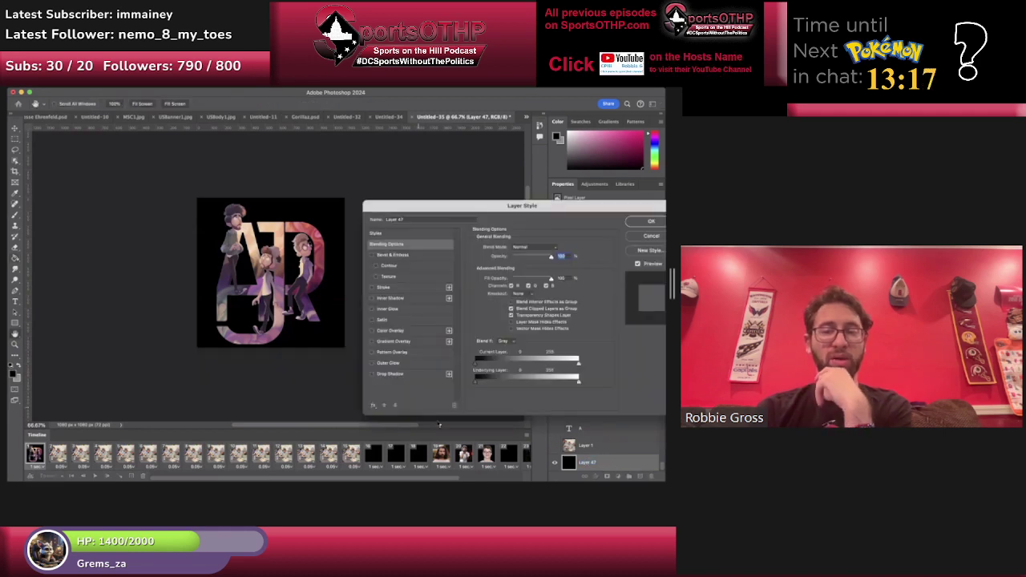
left_click(372, 332)
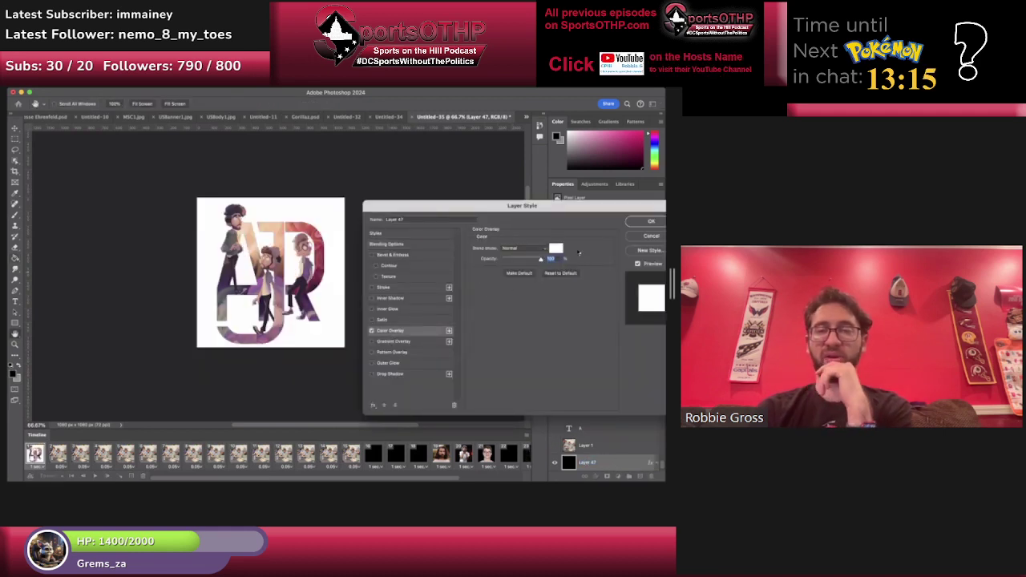
left_click(634, 221)
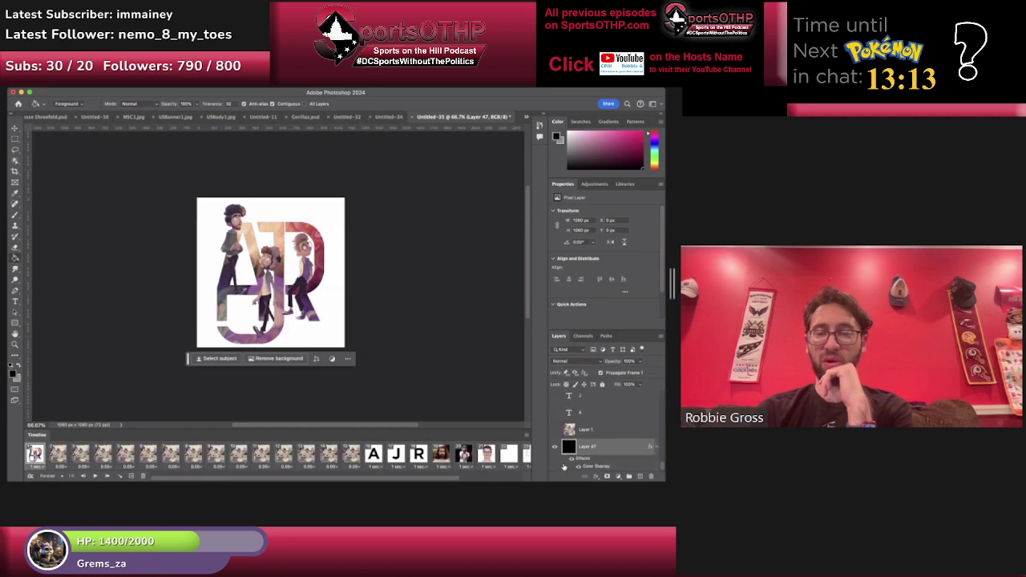
Toggle the bottom layer's effects off and on to compare the black and white backgrounds behind the logo.
left_click(571, 460)
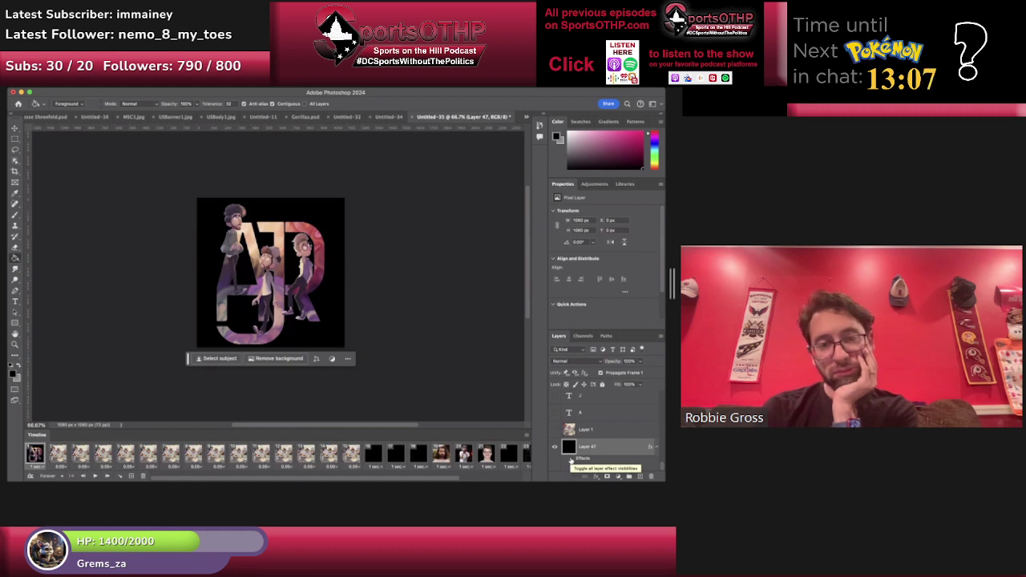
left_click(571, 461)
left_click(571, 461)
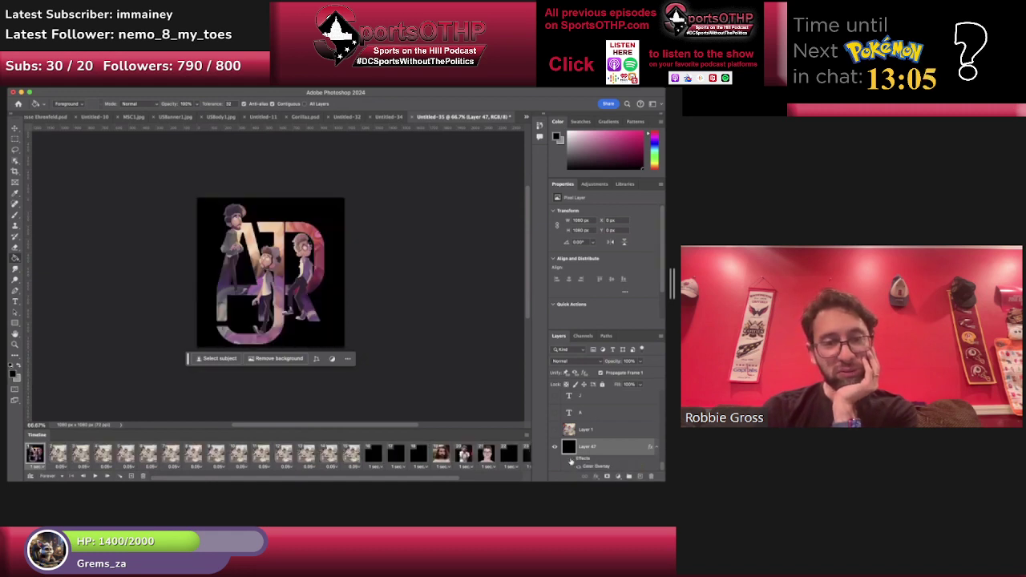
left_click(571, 461)
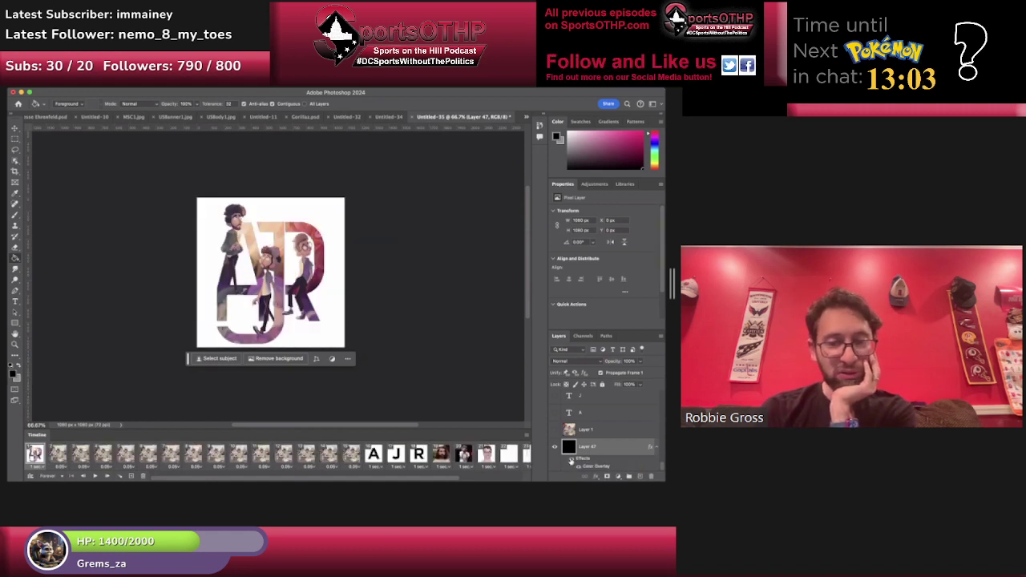
Apply a Drop Shadow and an Outer Glow to the AJR logo layer, leaving its Color Overlay disabled.
scroll(575, 443, "down", 10)
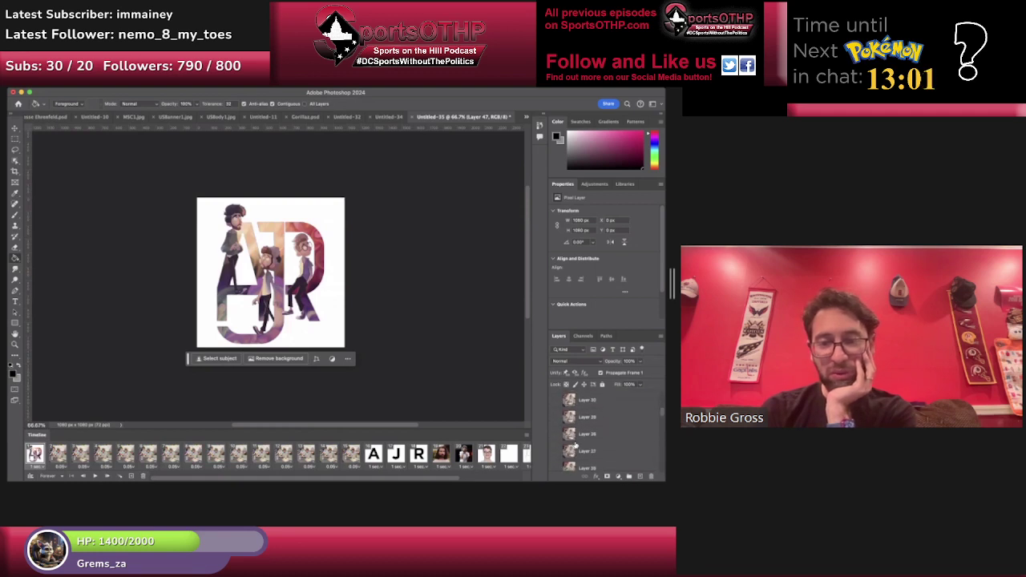
scroll(575, 444, "up", 10)
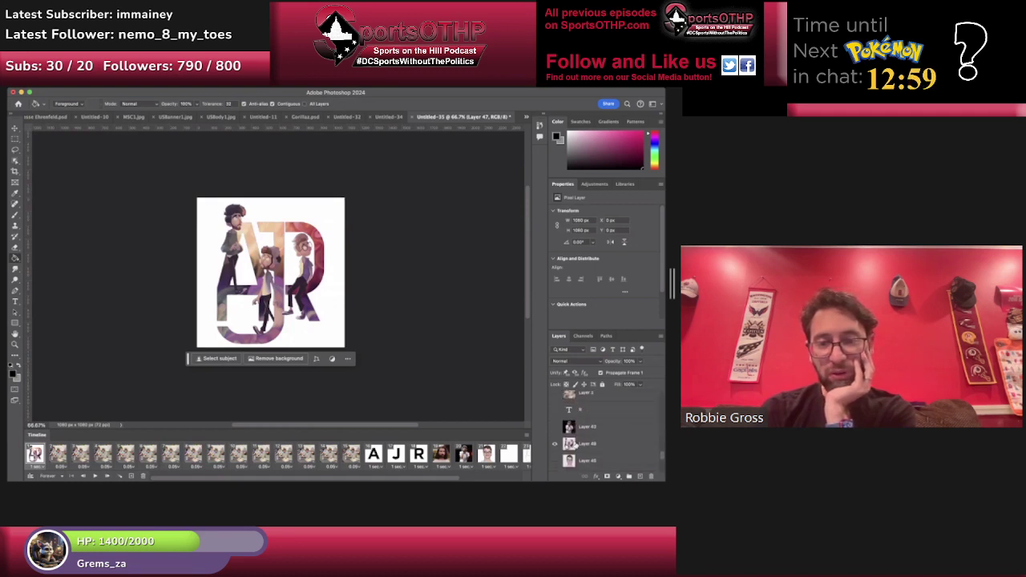
double_click(599, 416)
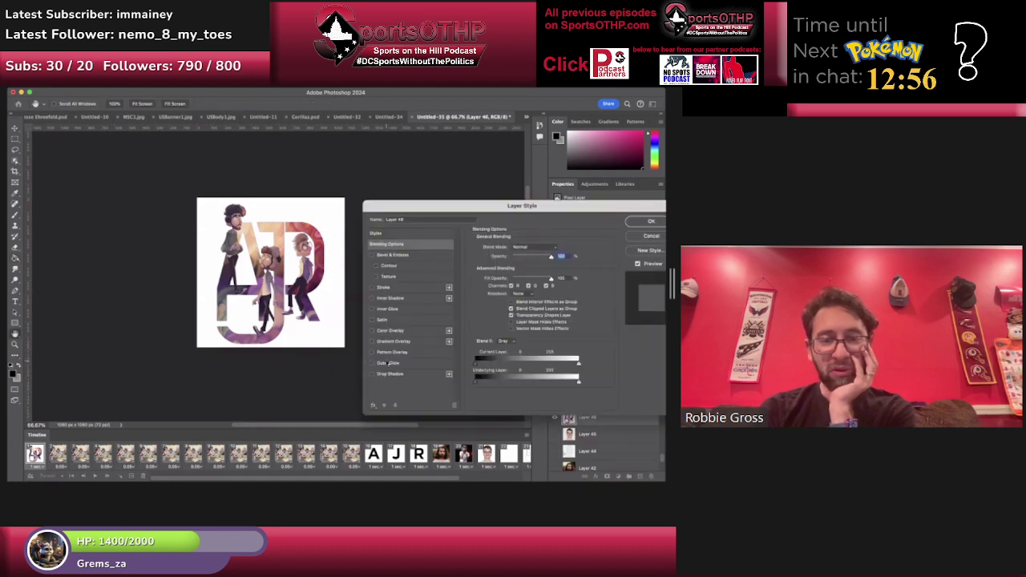
left_click(373, 374)
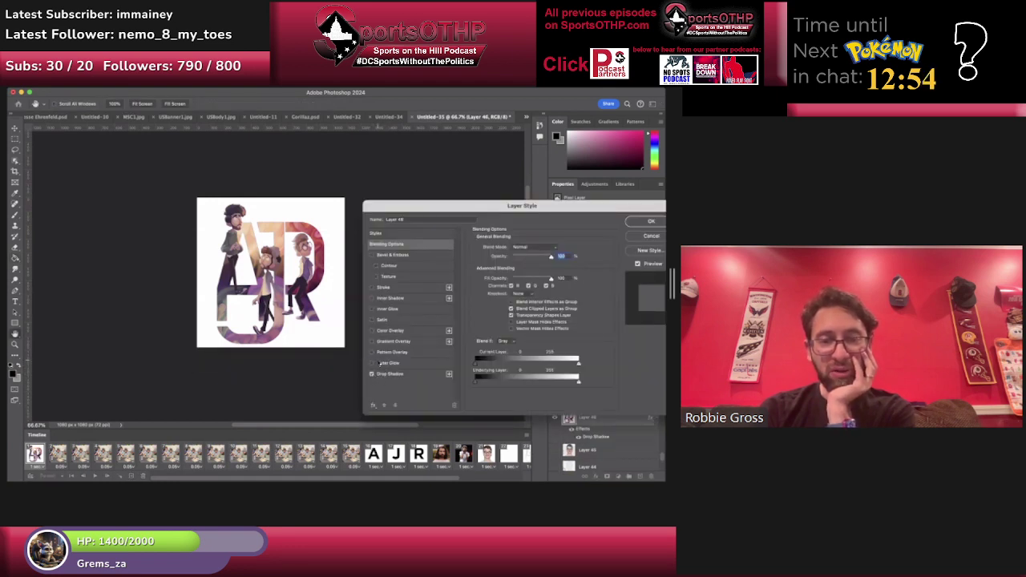
left_click(388, 333)
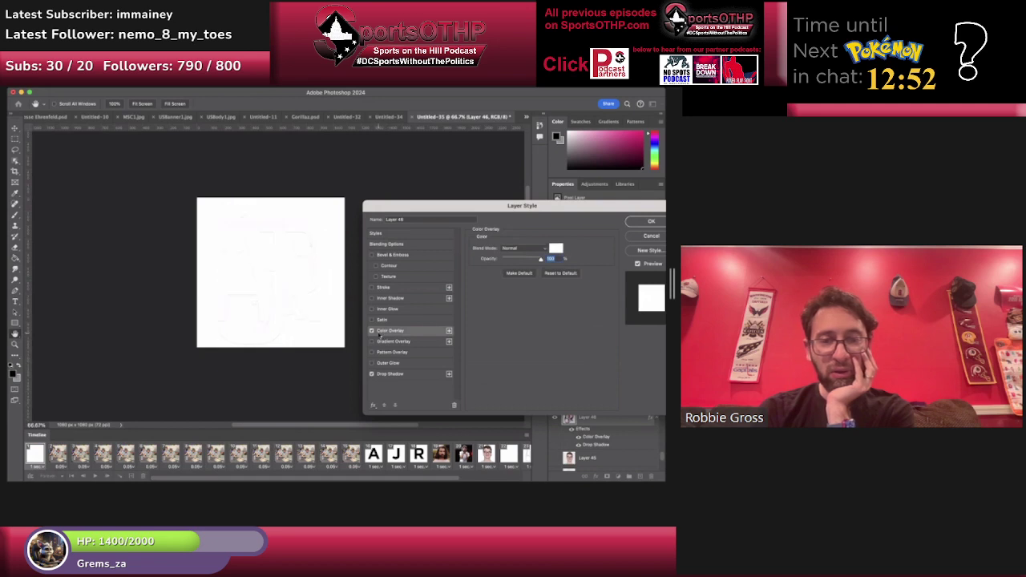
left_click(374, 331)
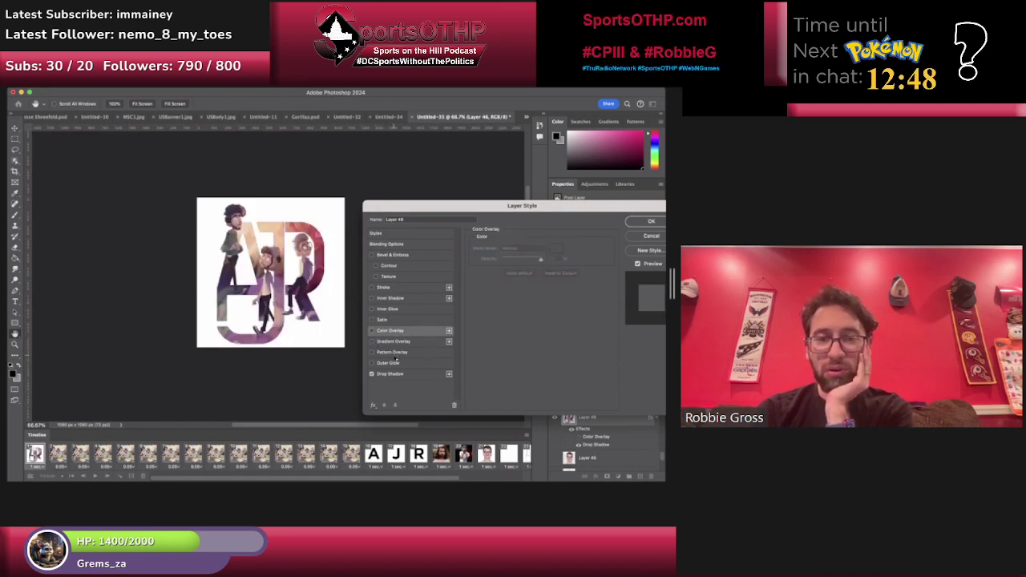
left_click(386, 363)
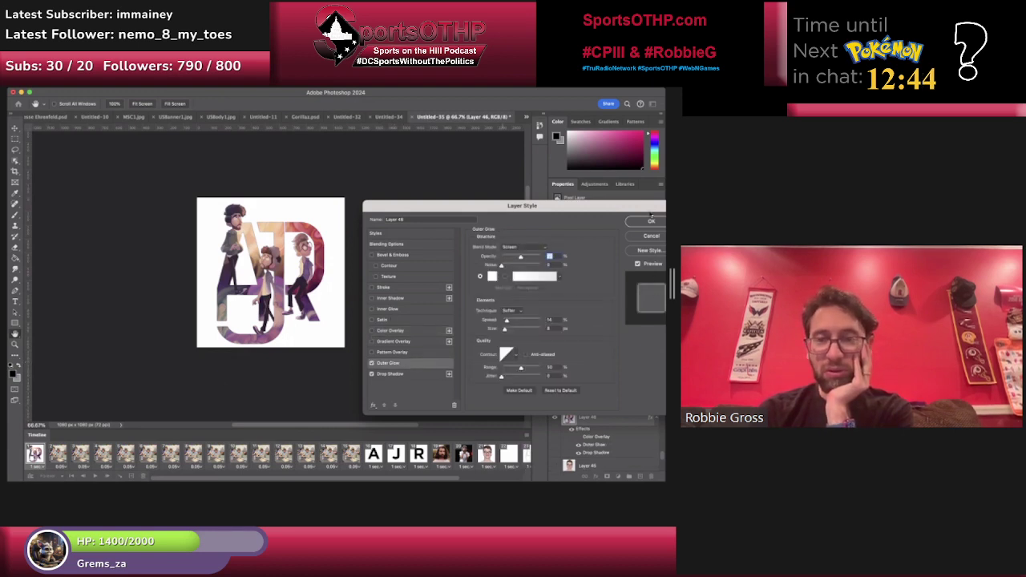
left_click(651, 220)
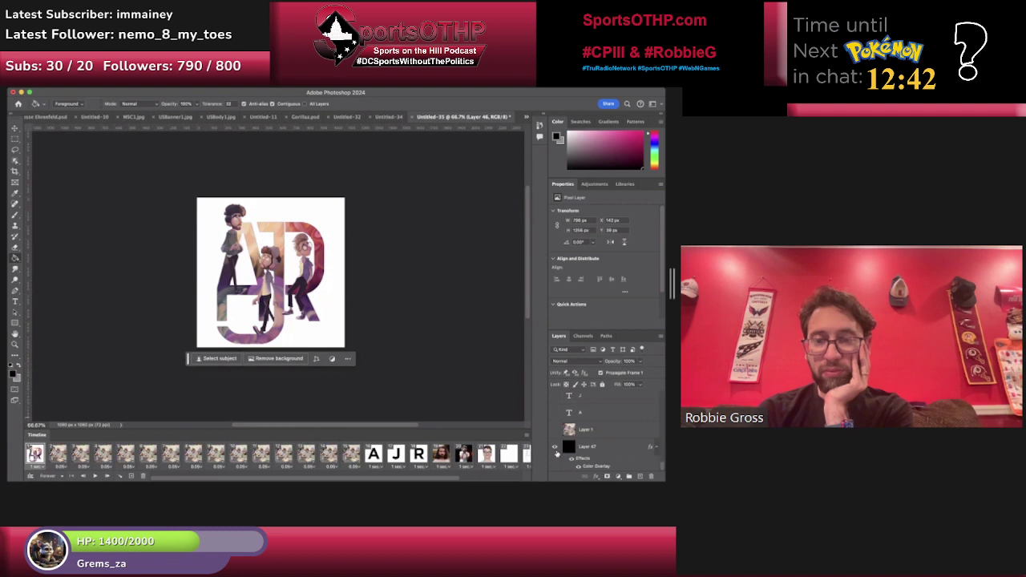
Switch off the bottom layer's white overlay effect to use the black background, and activate the Move tool.
left_click(556, 449)
left_click(556, 449)
left_click(556, 449)
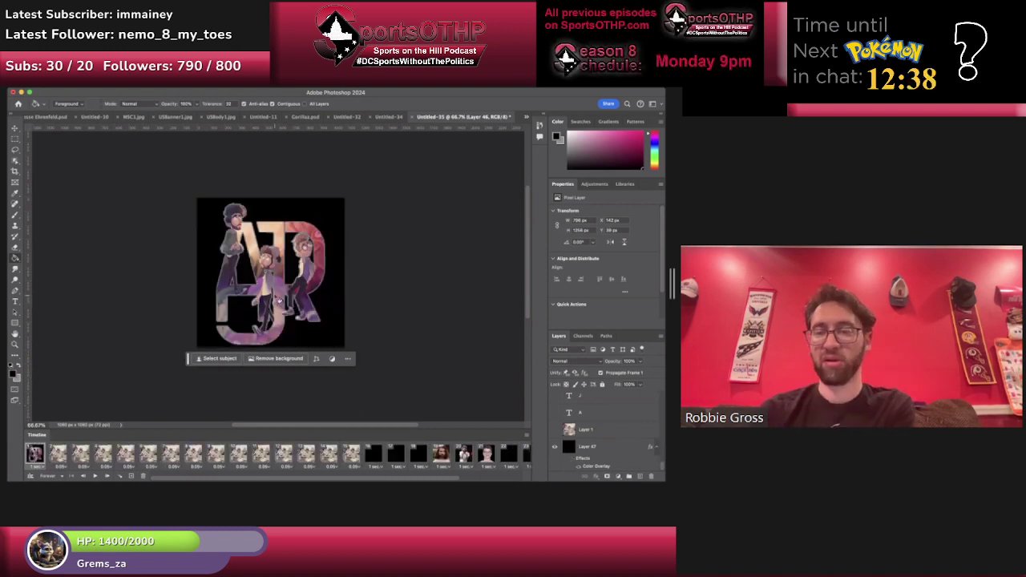
left_click(15, 129)
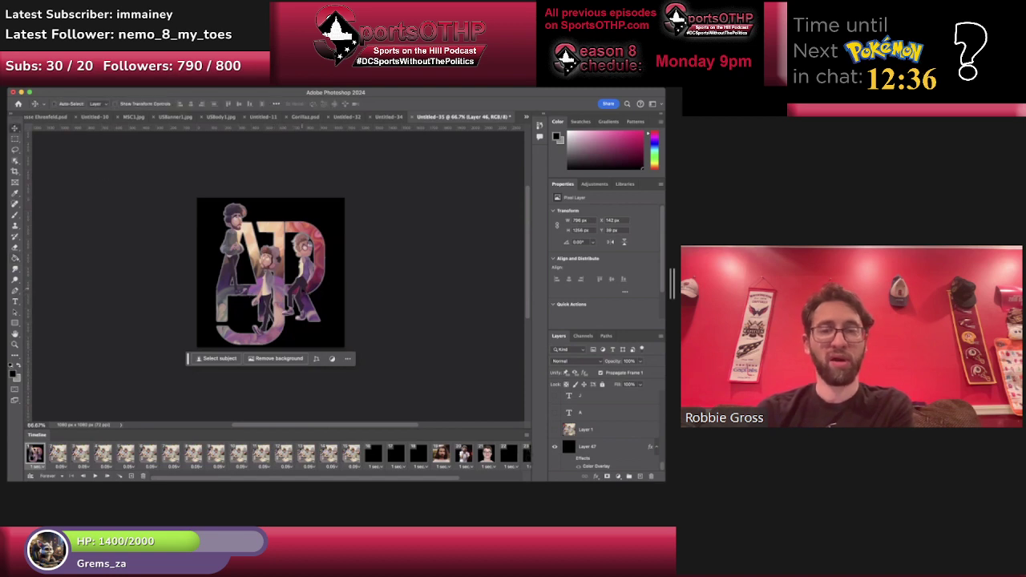
Select the AJR logo's layer from the canvas and rename it AJR Logo.
right_click(286, 281)
left_click(304, 288)
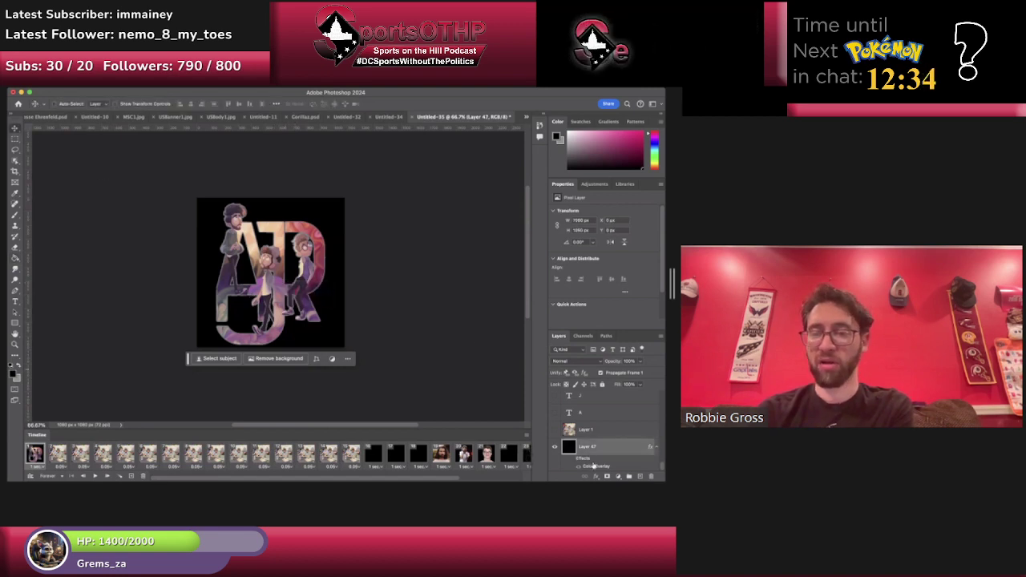
scroll(593, 466, "down", 5)
scroll(594, 466, "down", 10)
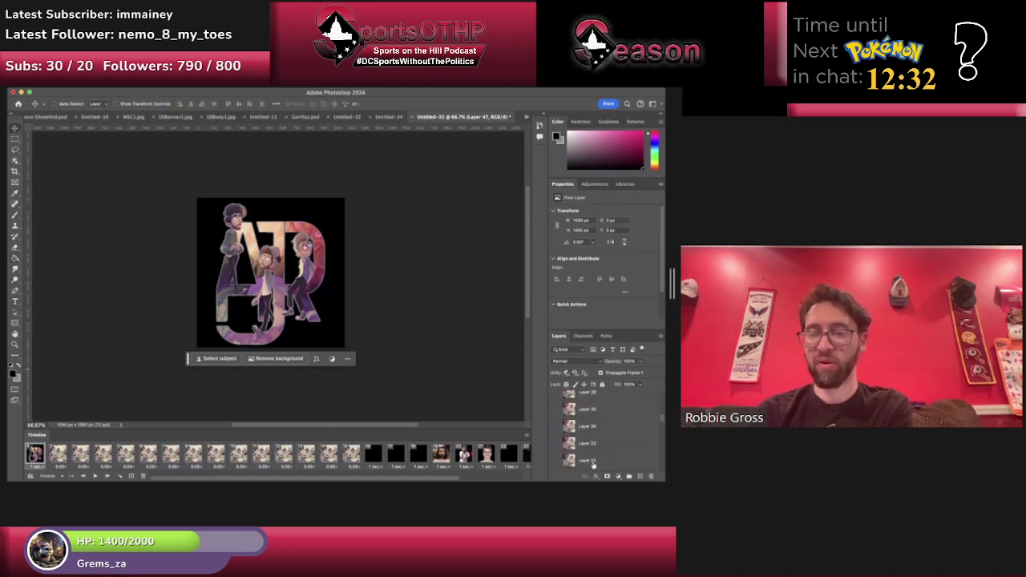
right_click(322, 260)
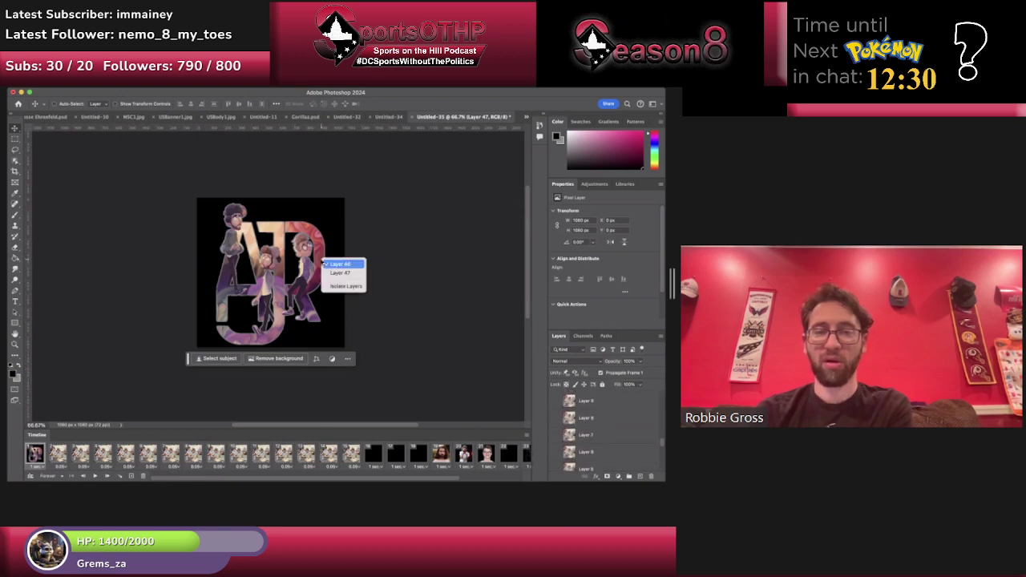
left_click(332, 267)
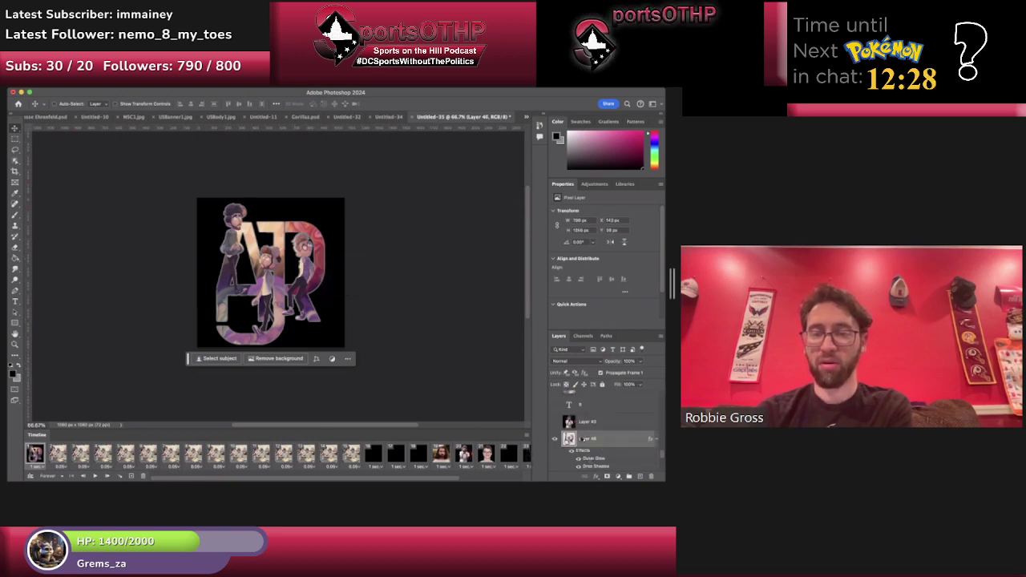
double_click(588, 438)
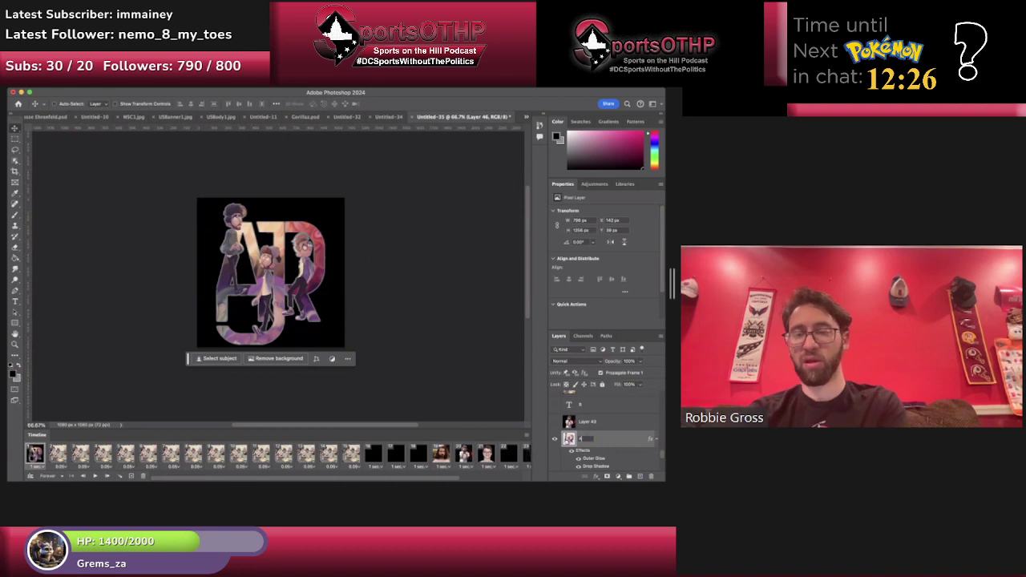
type("AJR Logo")
key("Return")
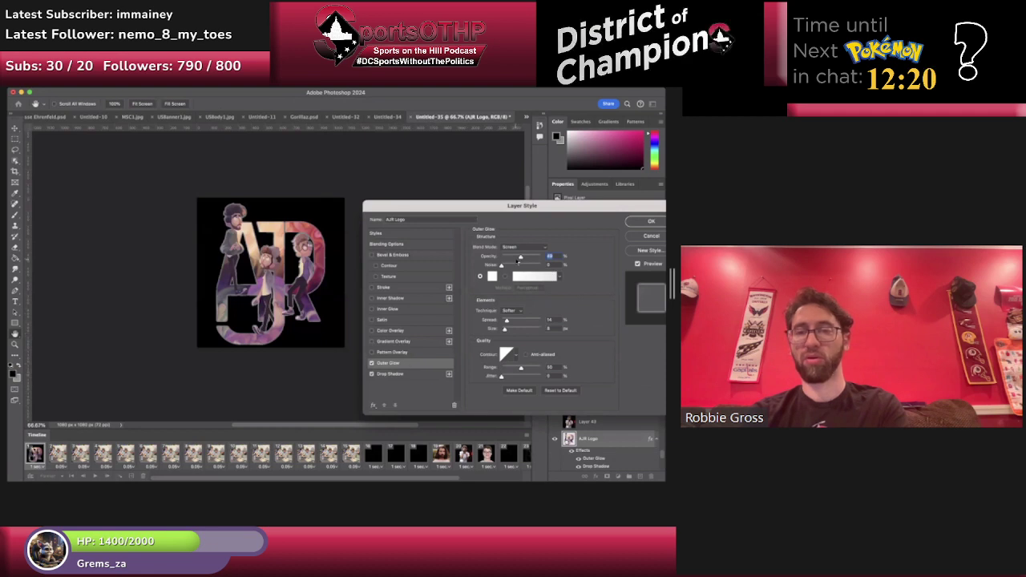
Adjust the Outer Glow on the AJR Logo layer to 42% spread and 2 px size.
mouse_move(507, 320)
left_mouse_down()
mouse_move(517, 321)
mouse_move(502, 330)
left_mouse_up()
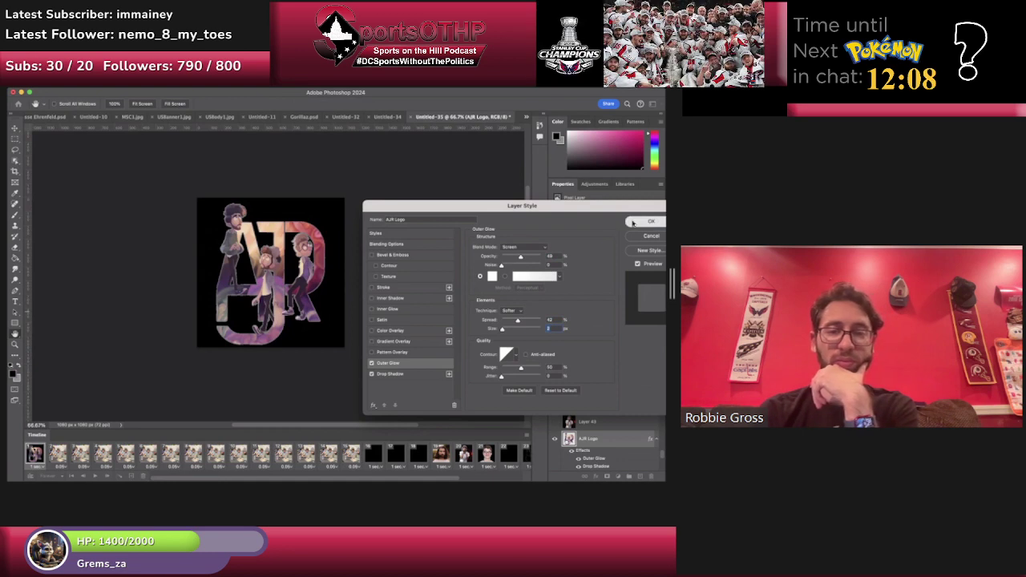
left_click(635, 223)
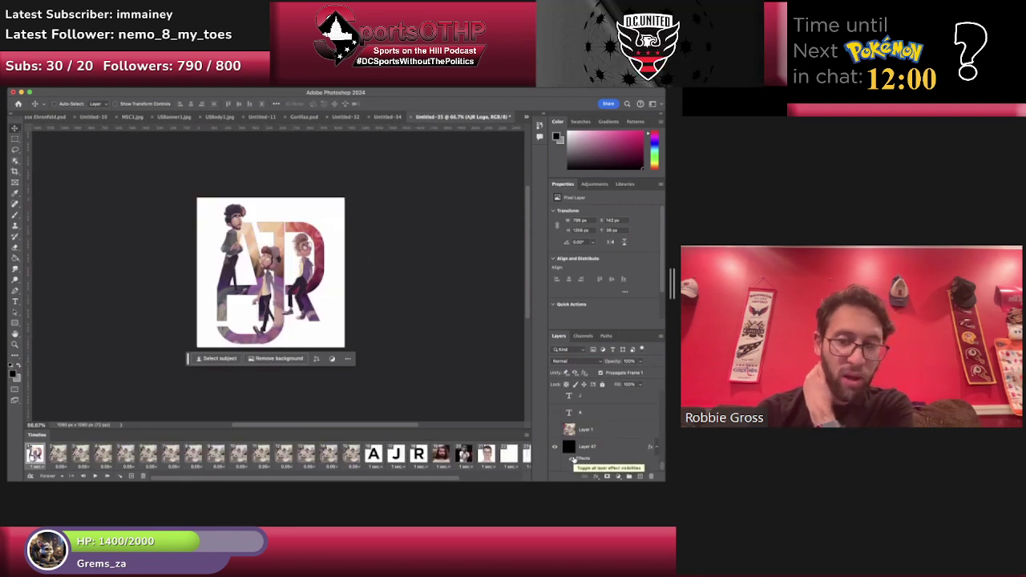
Strengthen the AJR Logo layer's Drop Shadow to 100% opacity, with a 140° angle and 42 px distance.
right_click(278, 276)
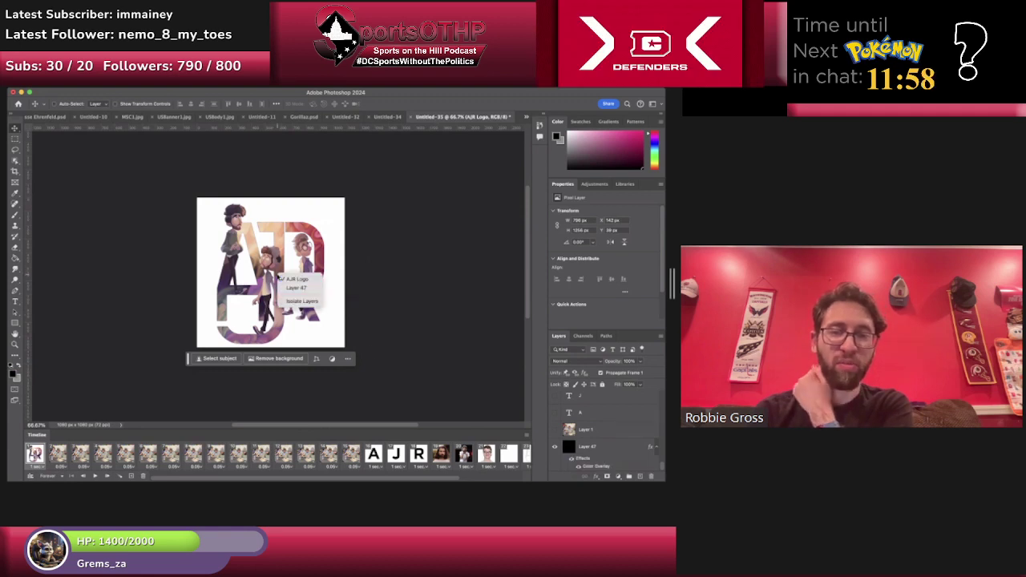
left_click(293, 279)
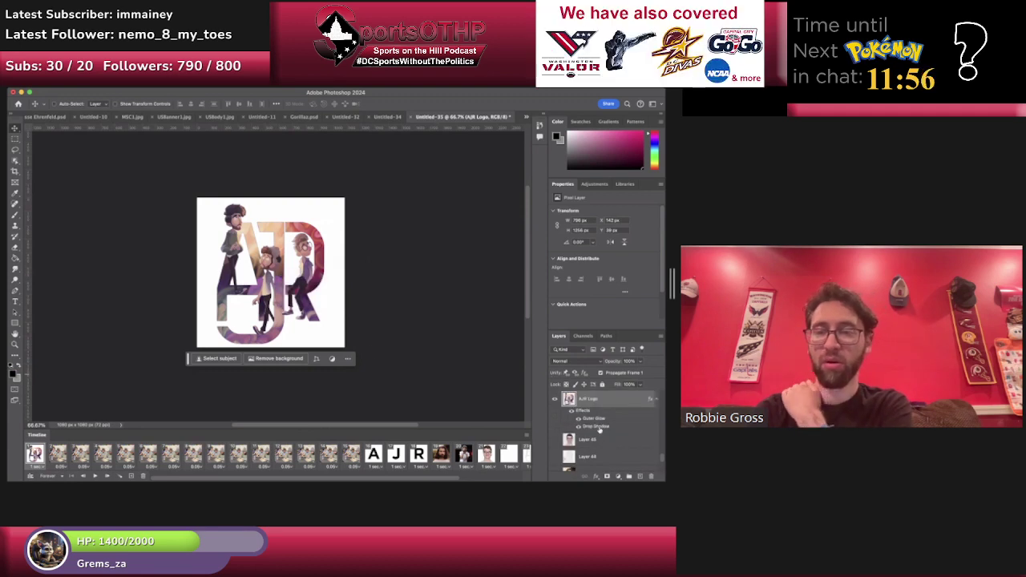
double_click(596, 427)
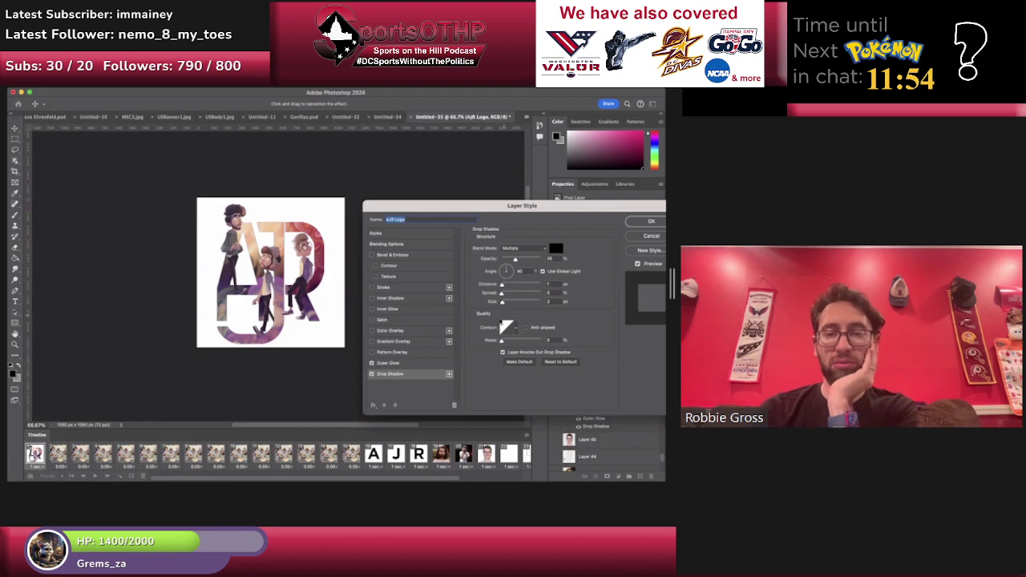
left_click(523, 261)
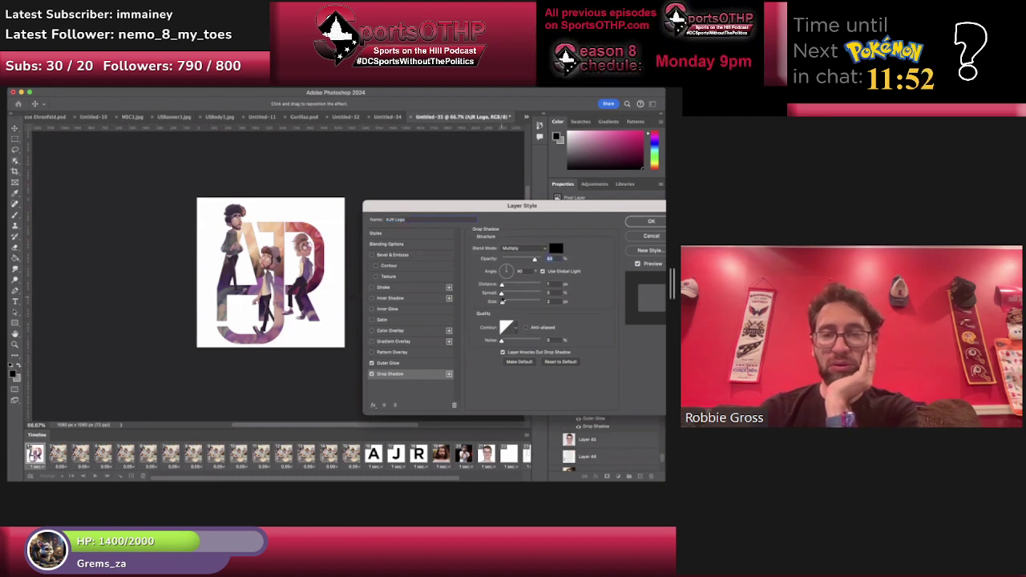
left_click(507, 286)
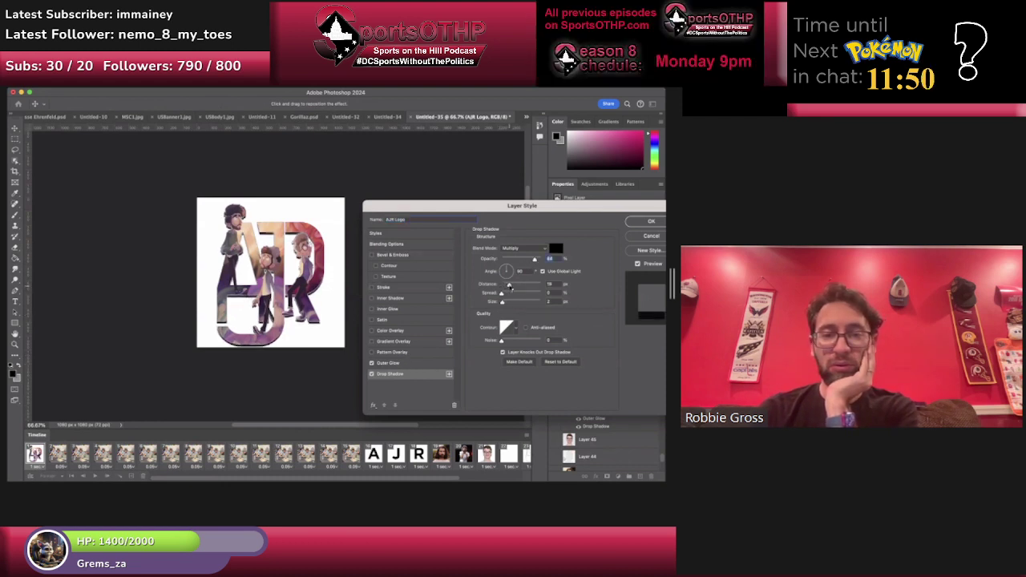
mouse_move(505, 296)
left_mouse_down()
mouse_move(508, 306)
mouse_move(504, 271)
mouse_move(521, 285)
mouse_move(516, 294)
mouse_move(529, 296)
mouse_move(503, 301)
left_mouse_up()
mouse_move(533, 260)
left_mouse_down()
mouse_move(517, 262)
mouse_move(545, 262)
left_mouse_up()
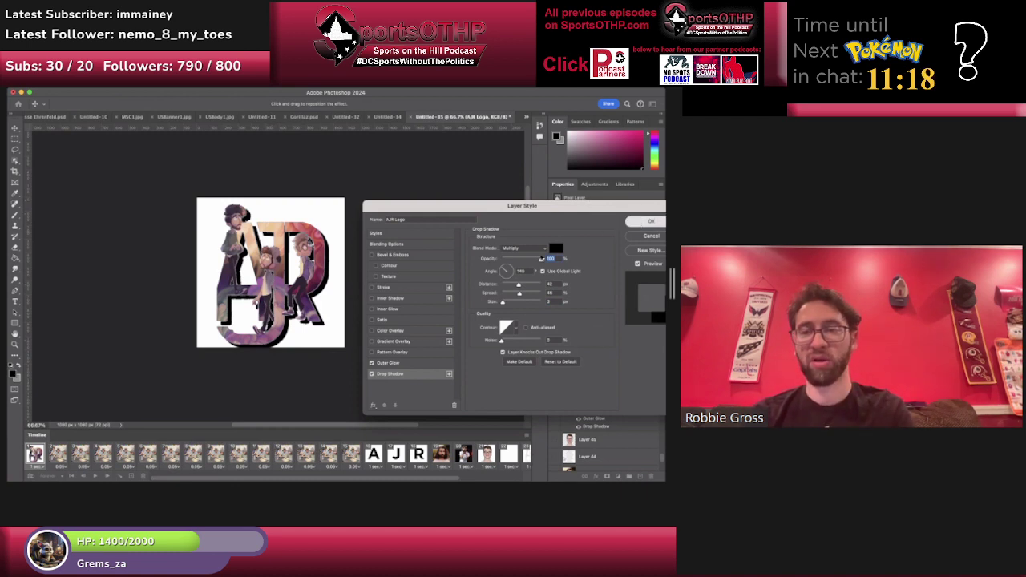
key("Return")
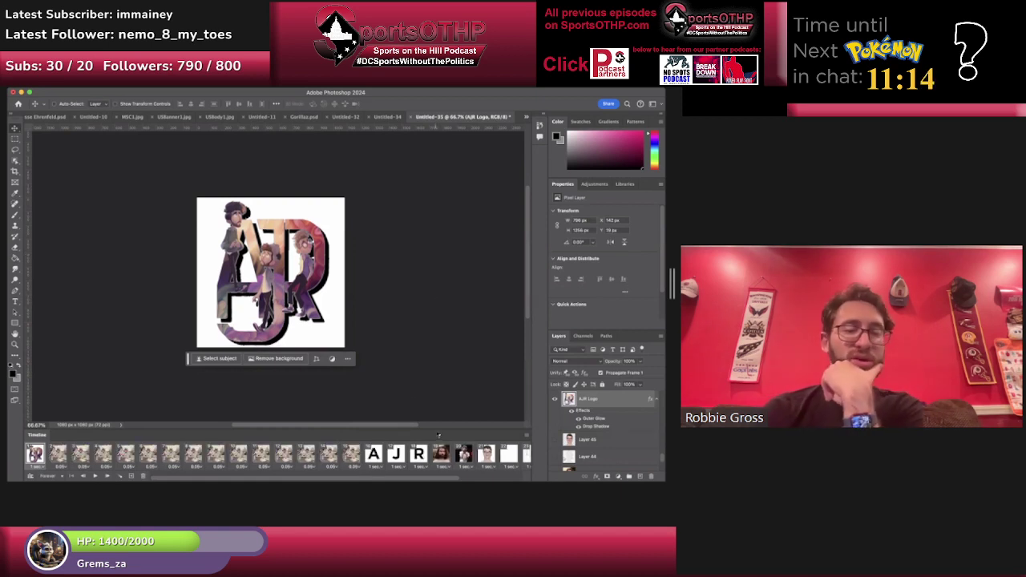
Toggle the bottom layer's white overlay effect off and on to compare how the logo's shadow looks on black and white.
scroll(585, 439, "down", 5)
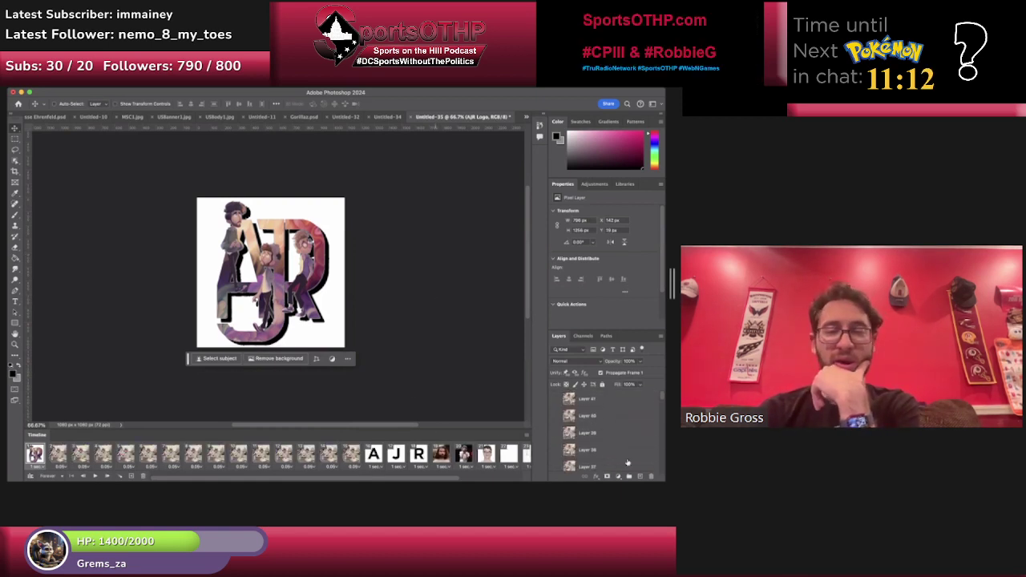
left_click(573, 463)
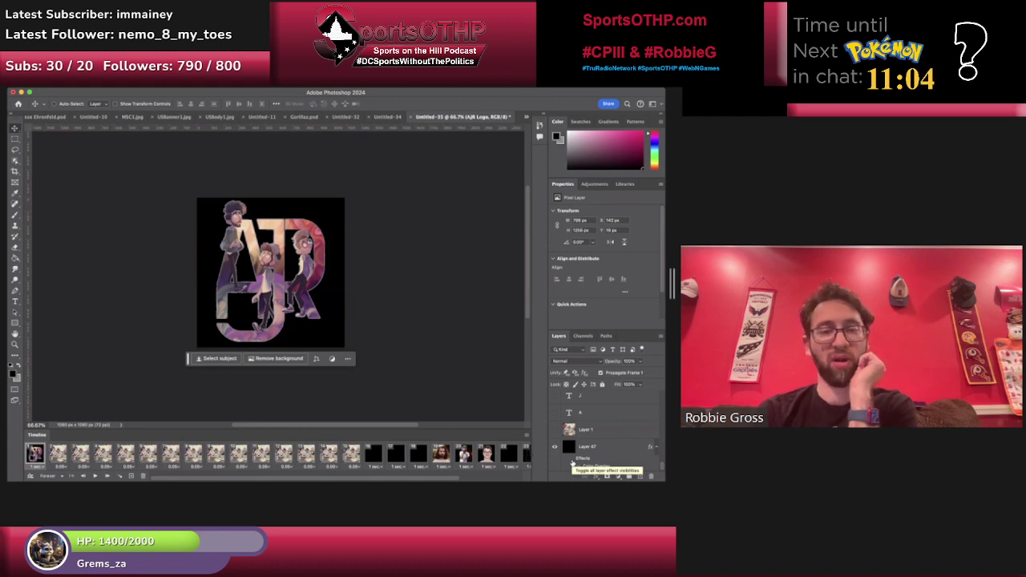
left_click(570, 460)
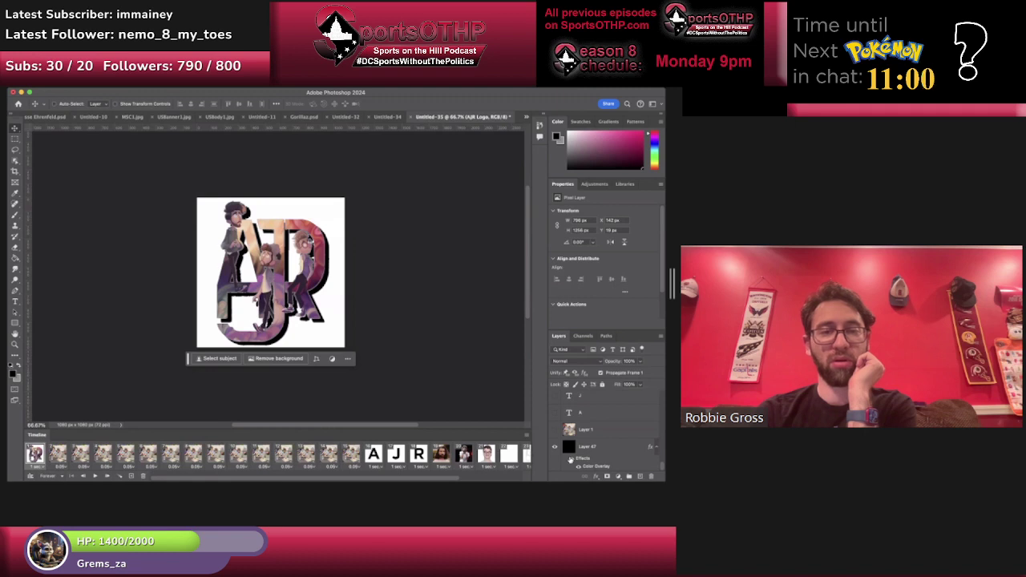
Select the AJR Logo layer from the canvas and nudge the logo down to a Y position of 30 px.
right_click(271, 328)
left_click(277, 331)
key("Down")
key("Down")
key("Down")
key("Down")
key("Down")
key("Down")
key("Down")
key("Down")
key("Down")
key("Down")
key("Down")
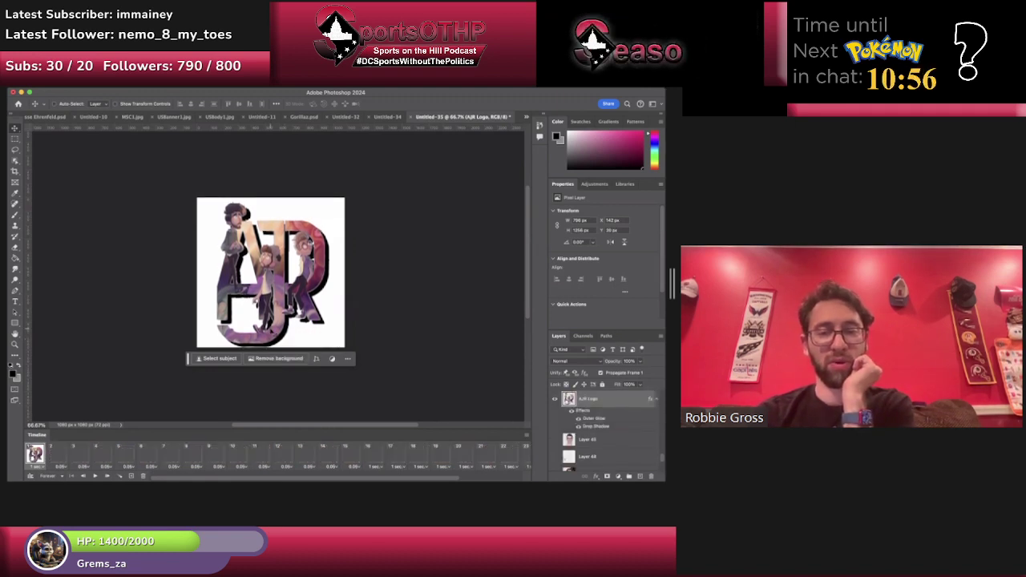
Compare the bottom layer with and without its white overlay effect, leave the effect on, and hide the layer.
scroll(588, 450, "down", 5)
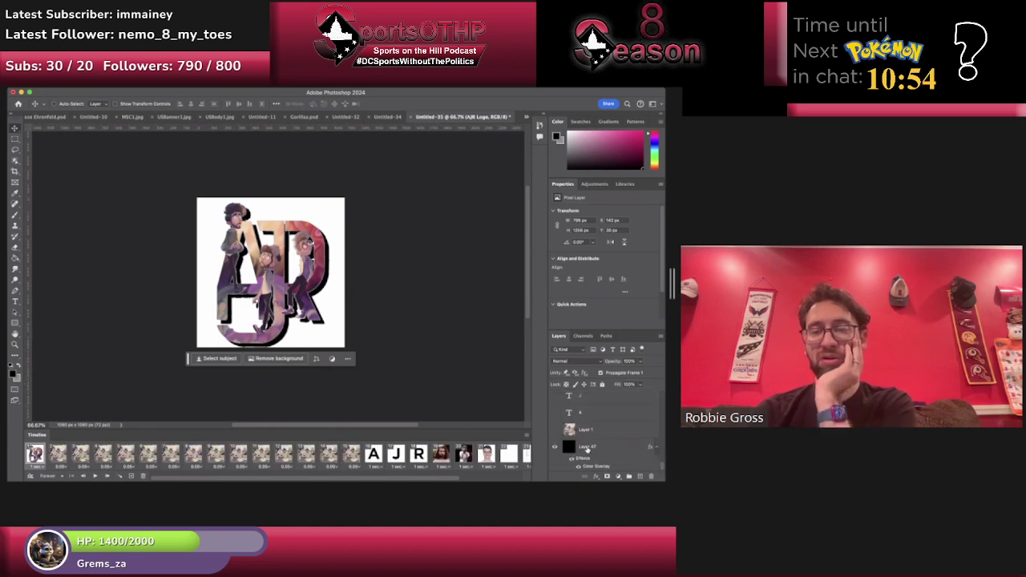
left_click(555, 447)
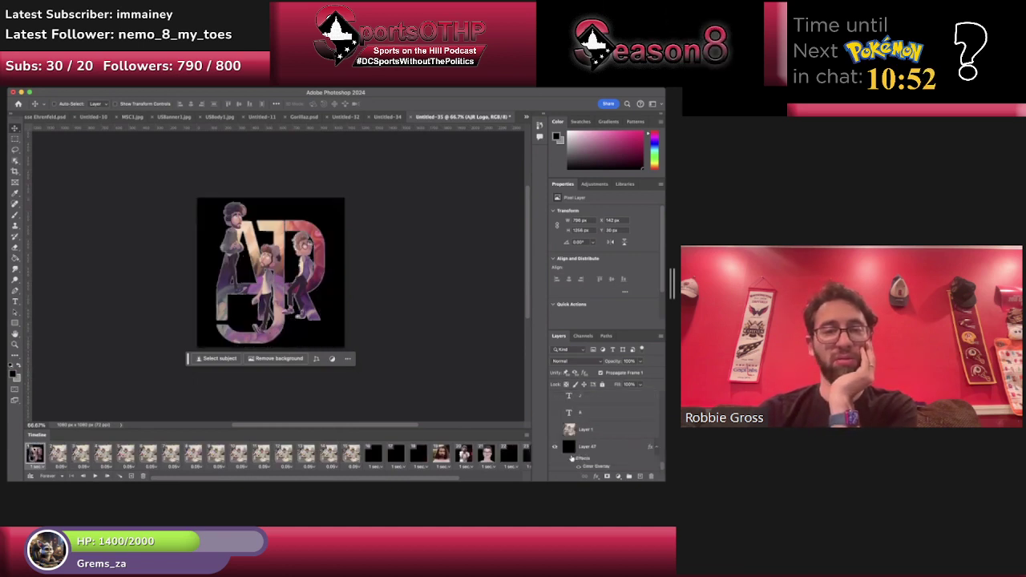
left_click(572, 458)
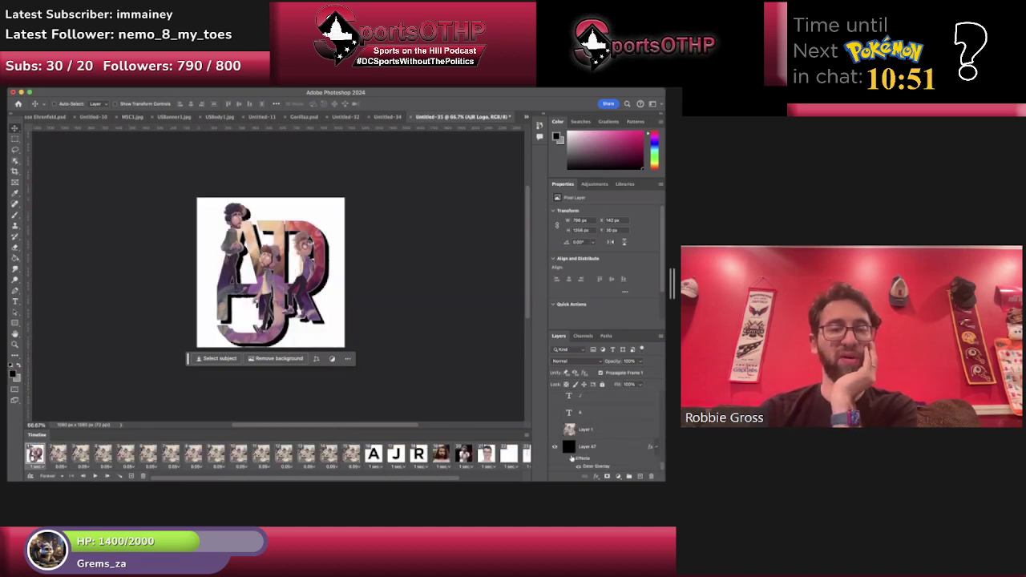
left_click(555, 447)
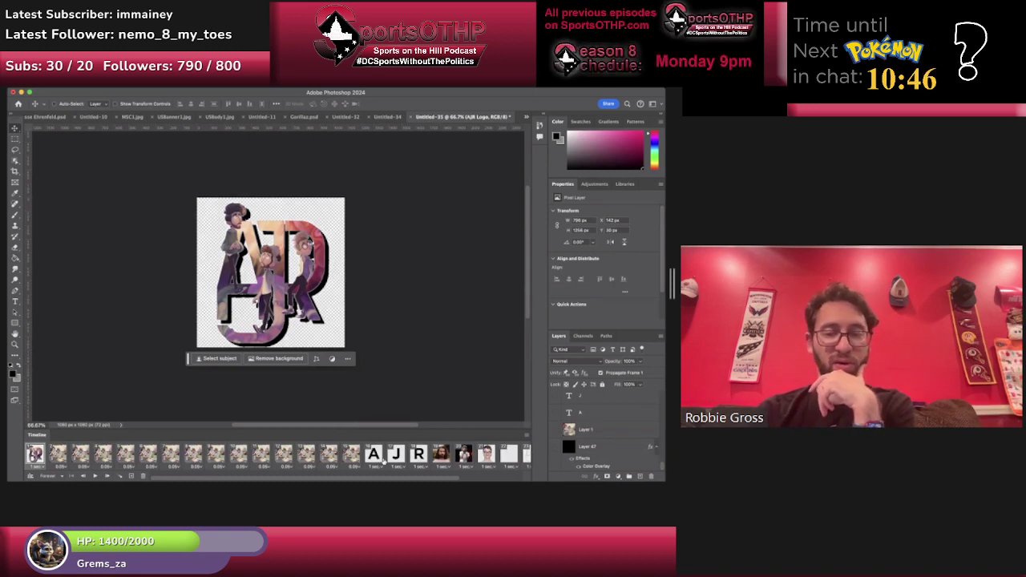
Set the frame delay of the AJR logo fade-in frames, 22 to 27, to 0.2 seconds.
scroll(383, 463, "right", 3)
left_click(430, 456)
left_click(452, 455)
left_click(498, 455)
left_click(520, 456)
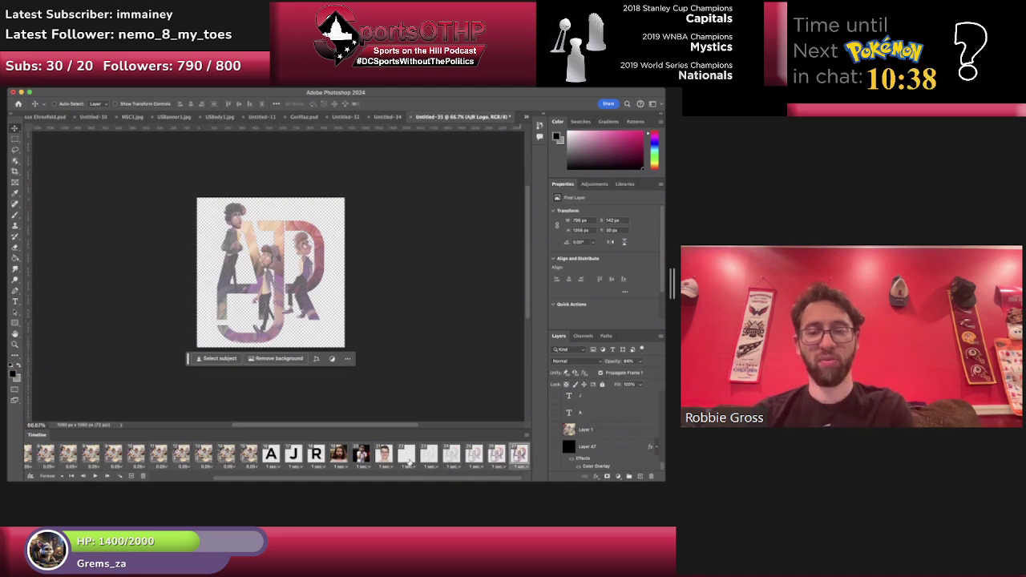
left_click(408, 466)
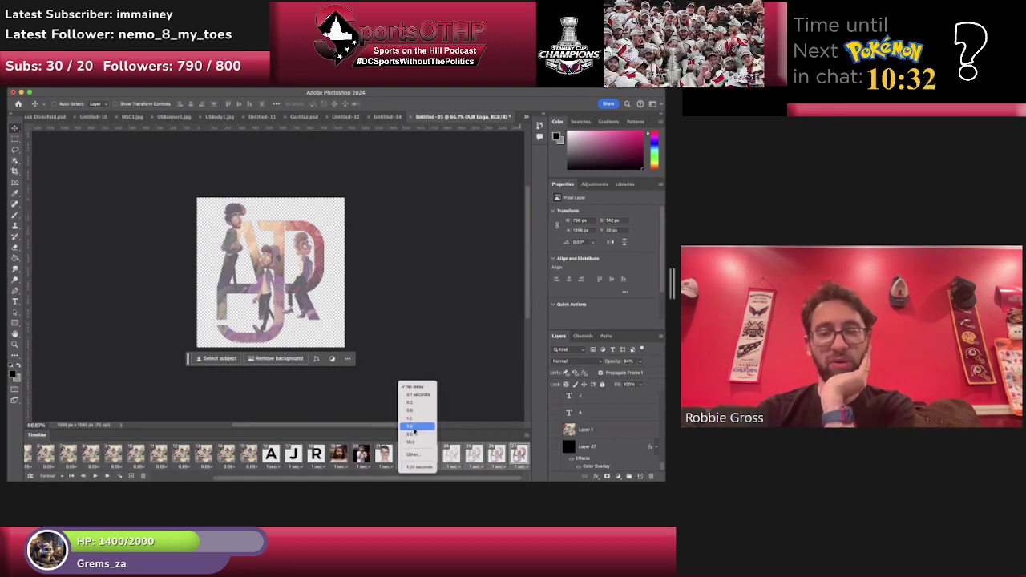
left_click(414, 429)
left_click(414, 465)
left_click(415, 463)
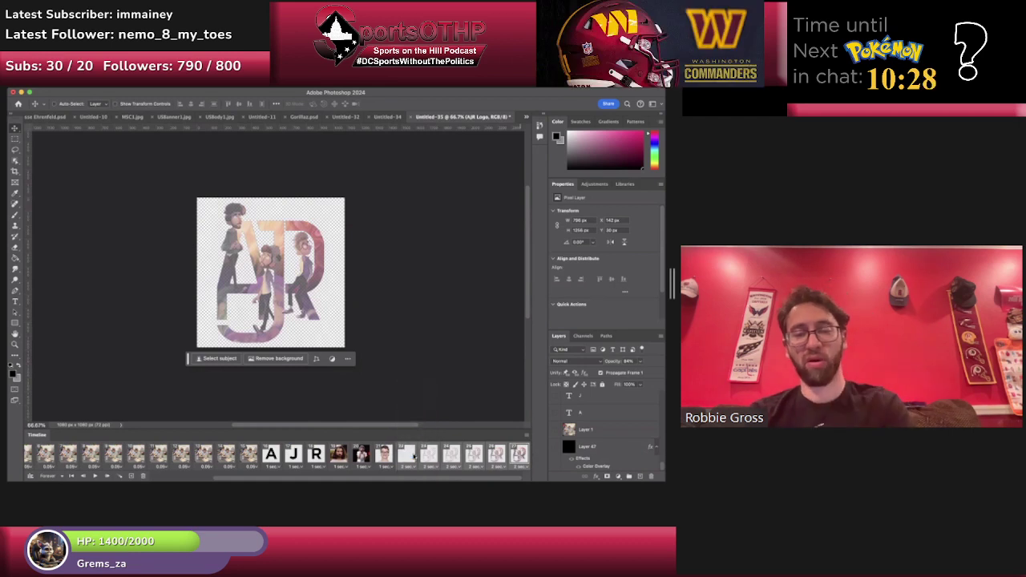
key("BackSpace")
type("2")
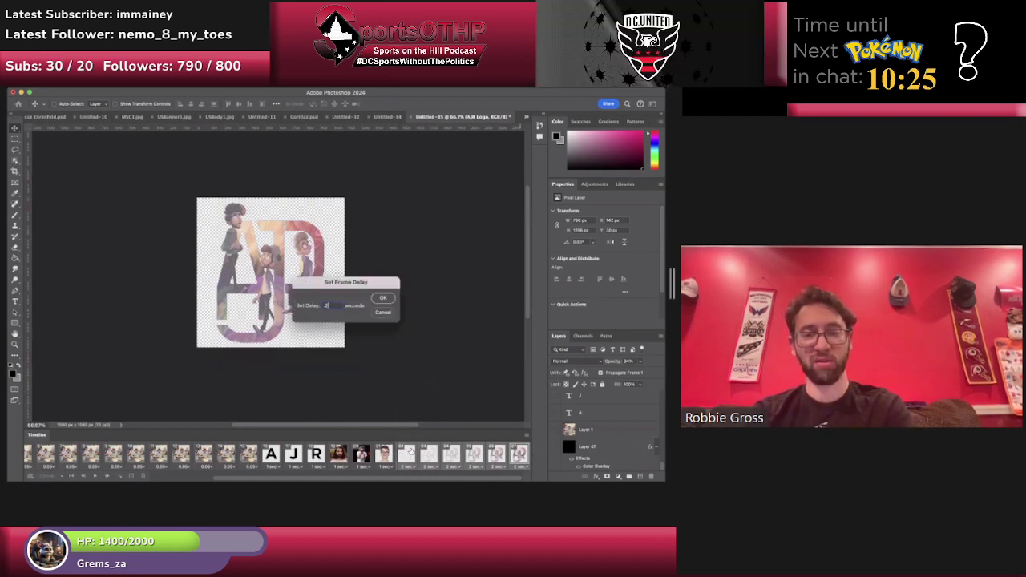
key("Return")
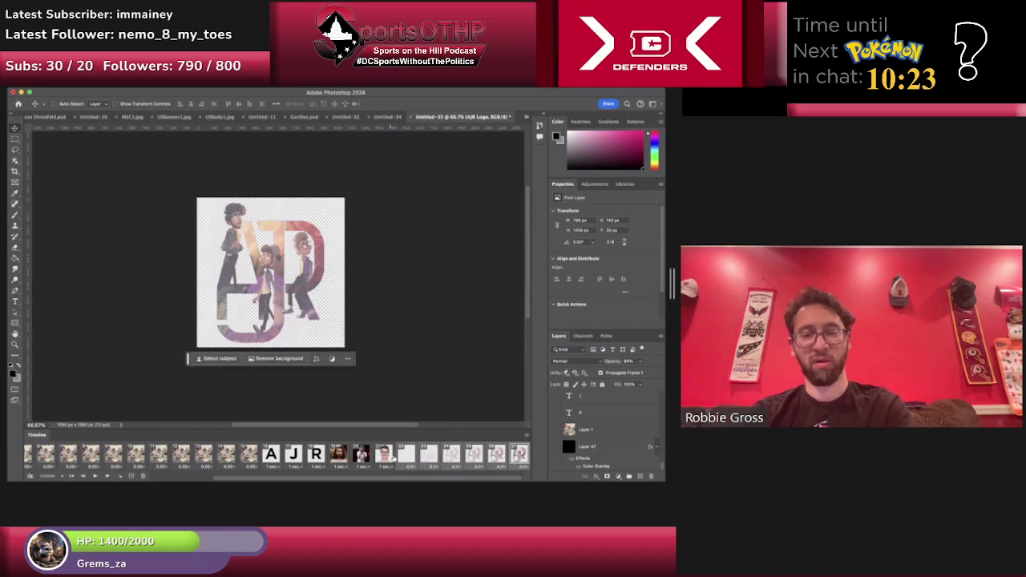
Play the animation from the first frame to review its timing, and stop playback at the letter A frame.
left_click(362, 457)
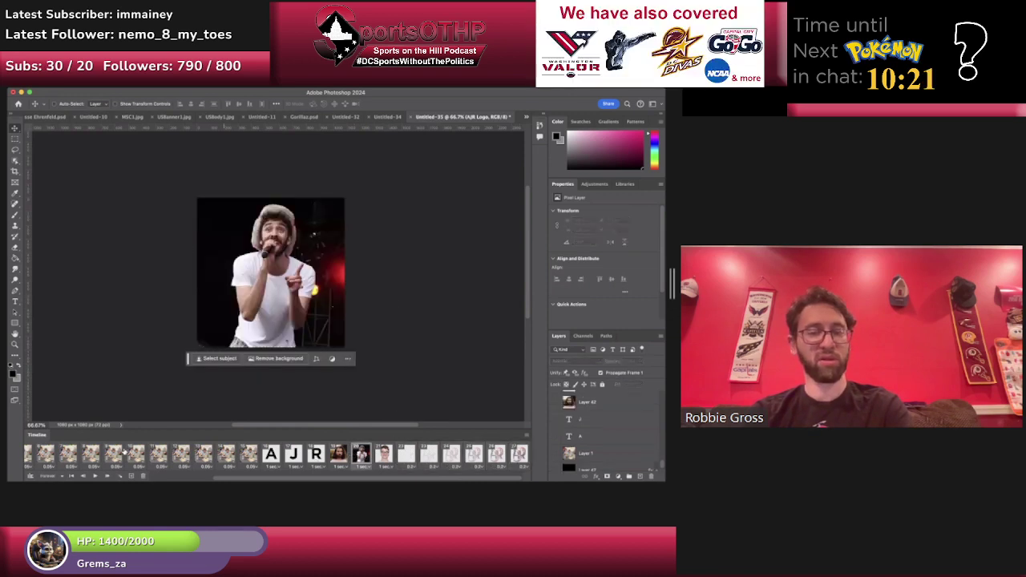
scroll(47, 455, "left", 3)
left_click_drag(47, 455, 36, 455)
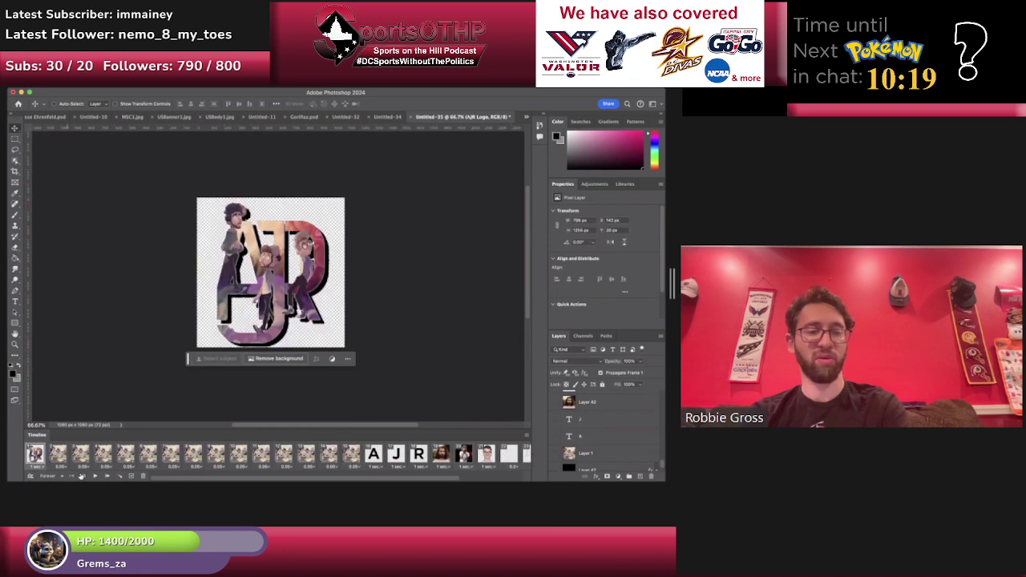
left_click(93, 476)
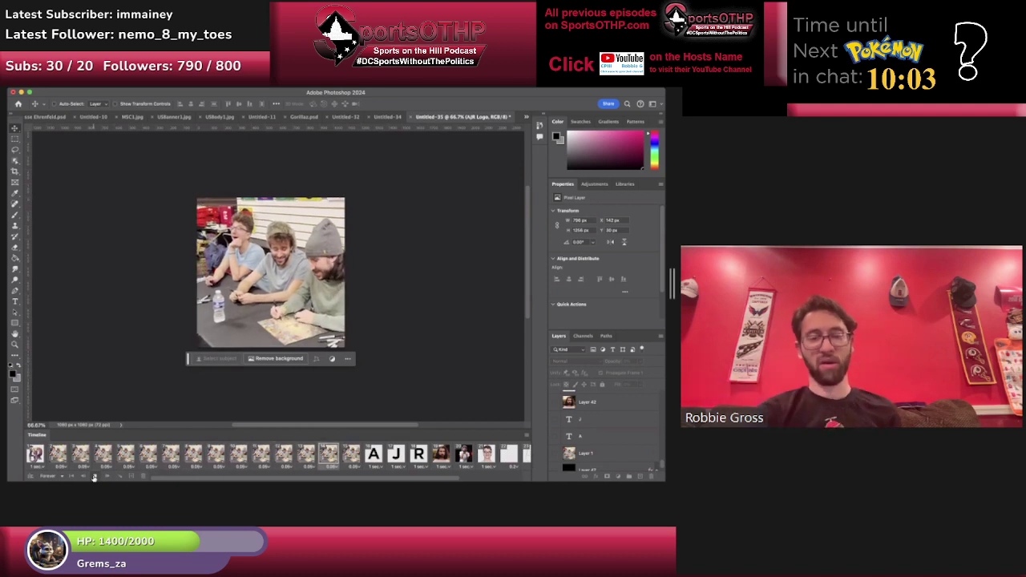
left_click(93, 477)
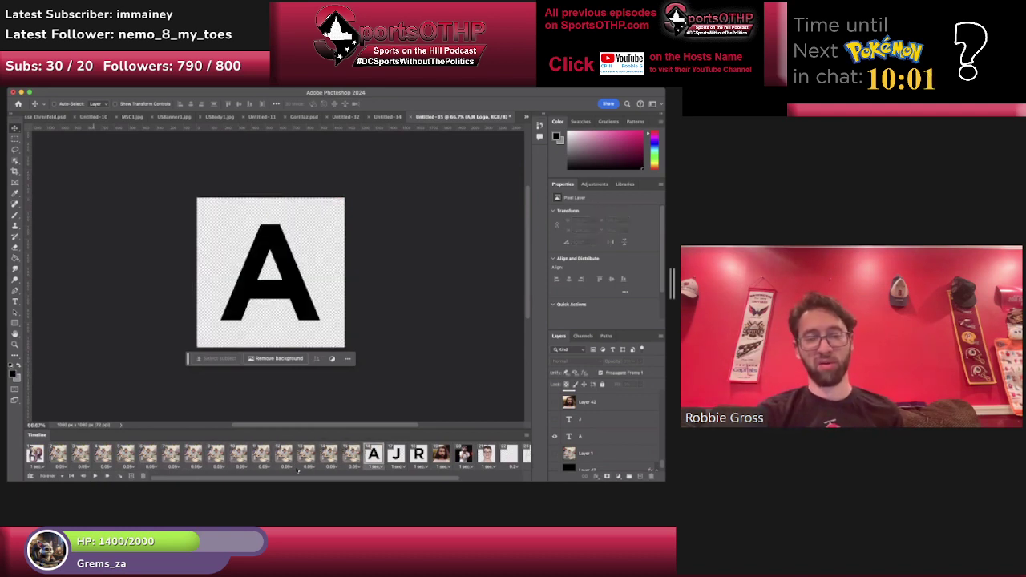
Set the frame delay of the last AJR logo fade-in frame, 27, to 0.7 seconds.
left_click(621, 426)
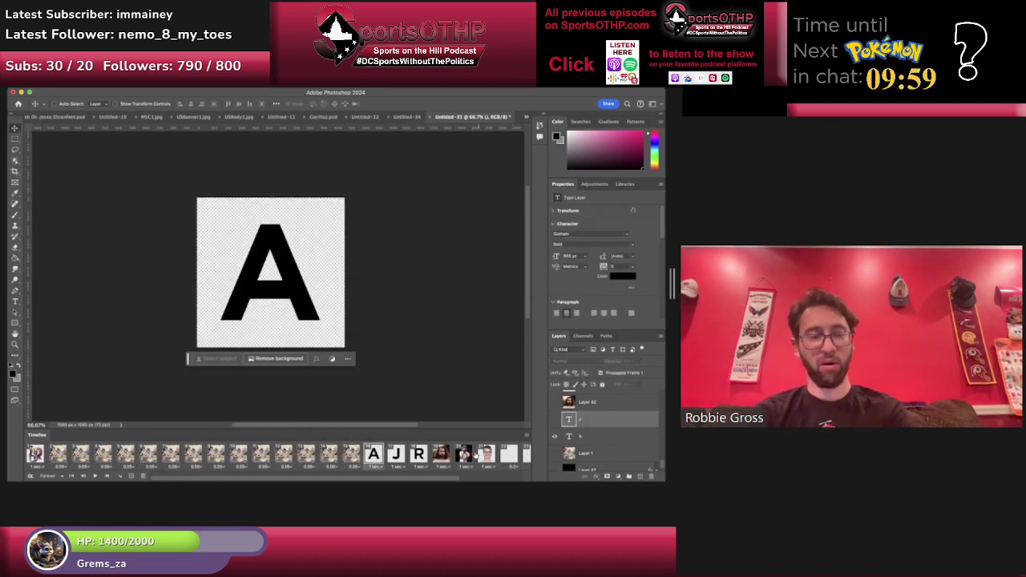
scroll(473, 450, "right", 3)
left_click(518, 455)
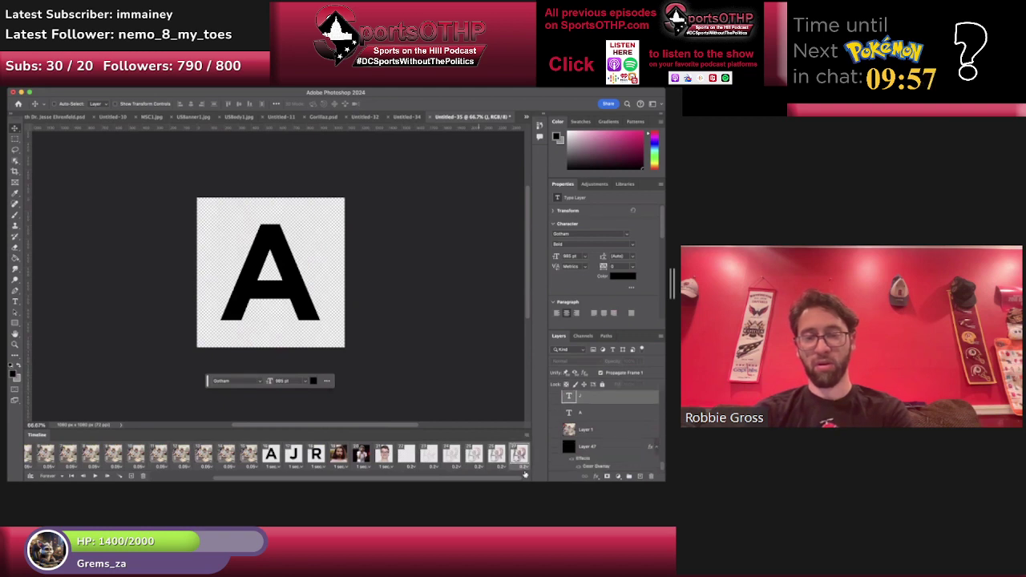
left_click(522, 464)
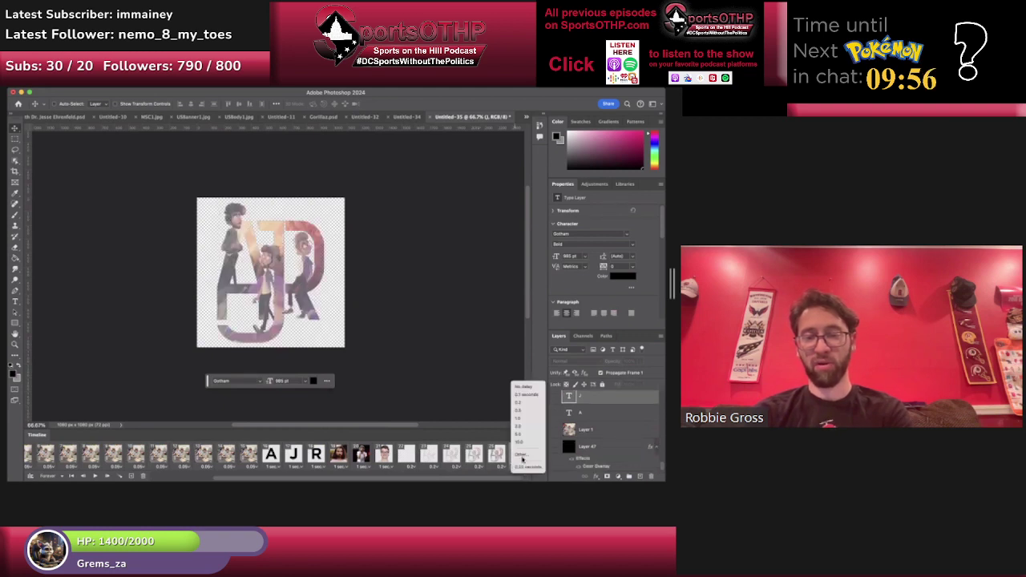
left_click(525, 419)
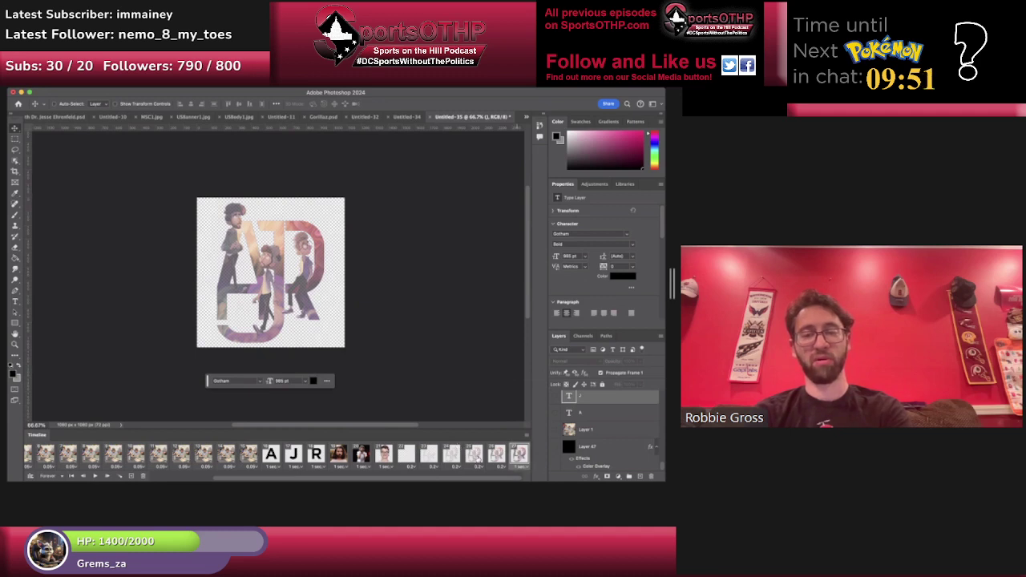
left_click(525, 469)
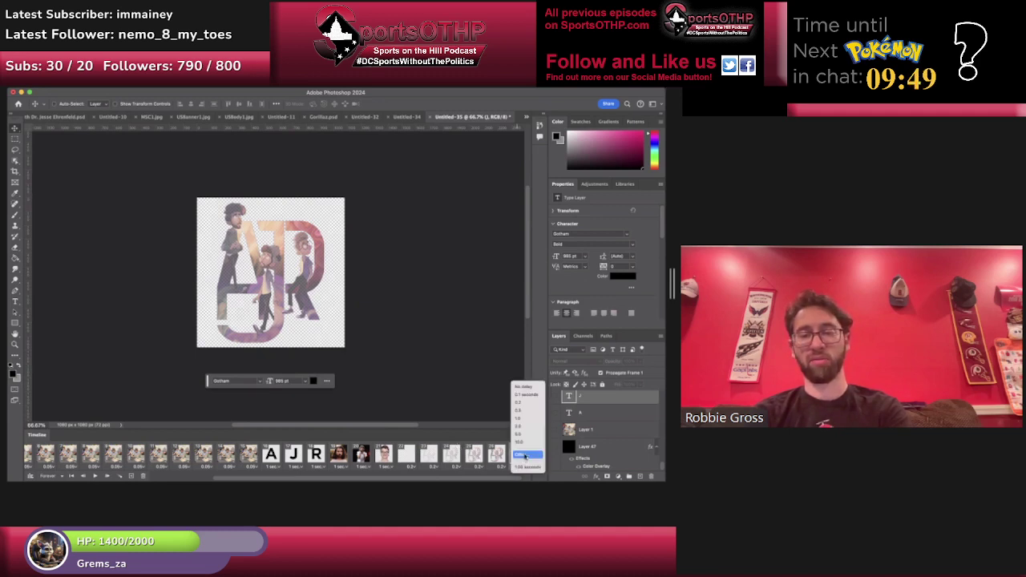
left_click(526, 457)
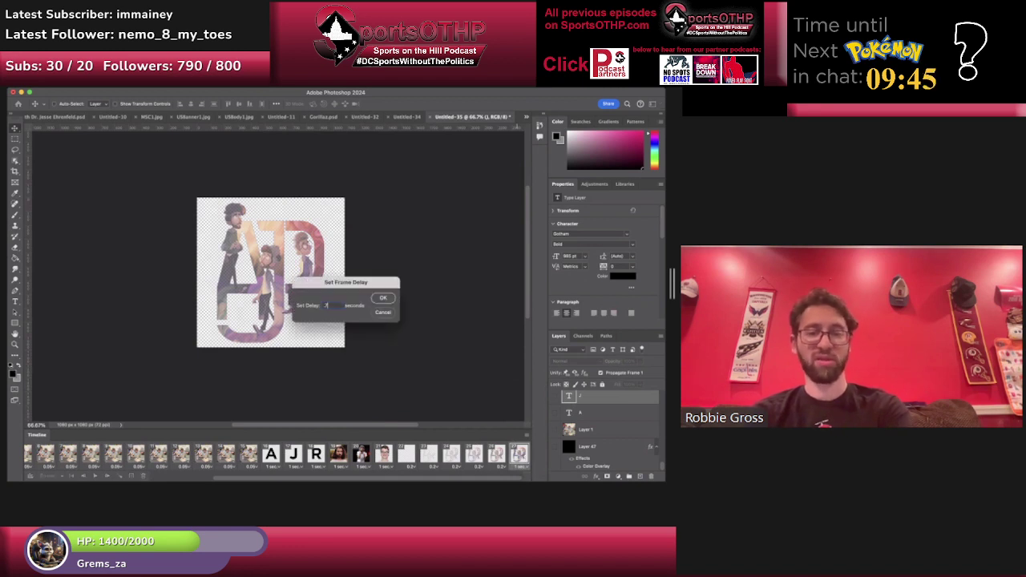
left_click(384, 299)
Set the first frame's delay to 1.5 seconds and play the animation to check its timing.
scroll(199, 451, "left", 3)
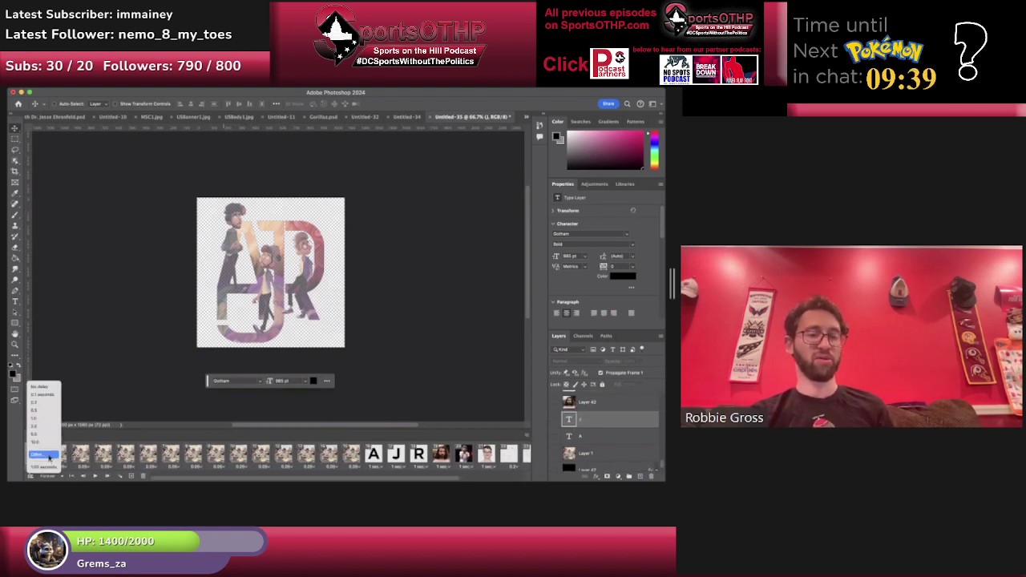
left_click(47, 461)
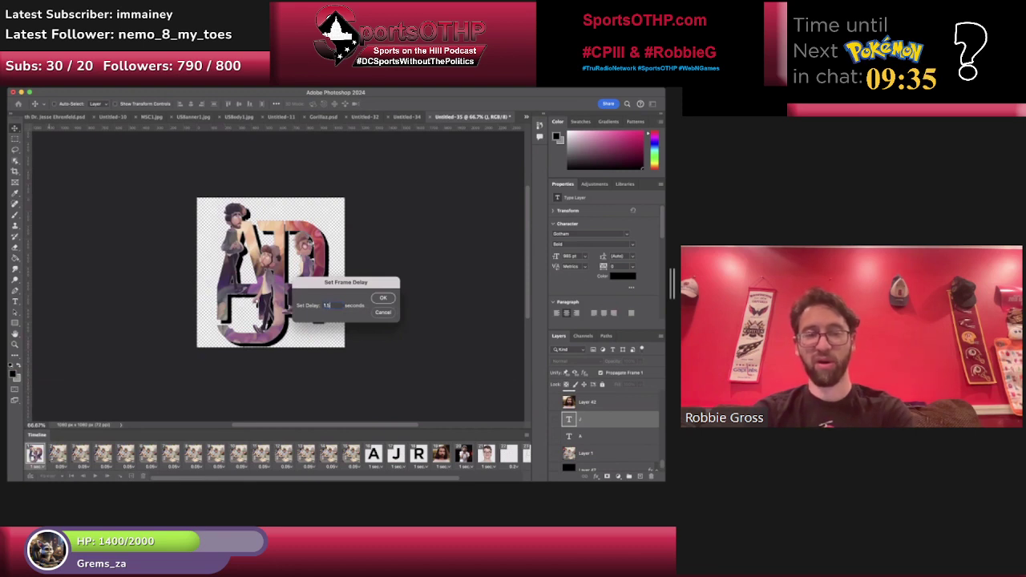
key("Return")
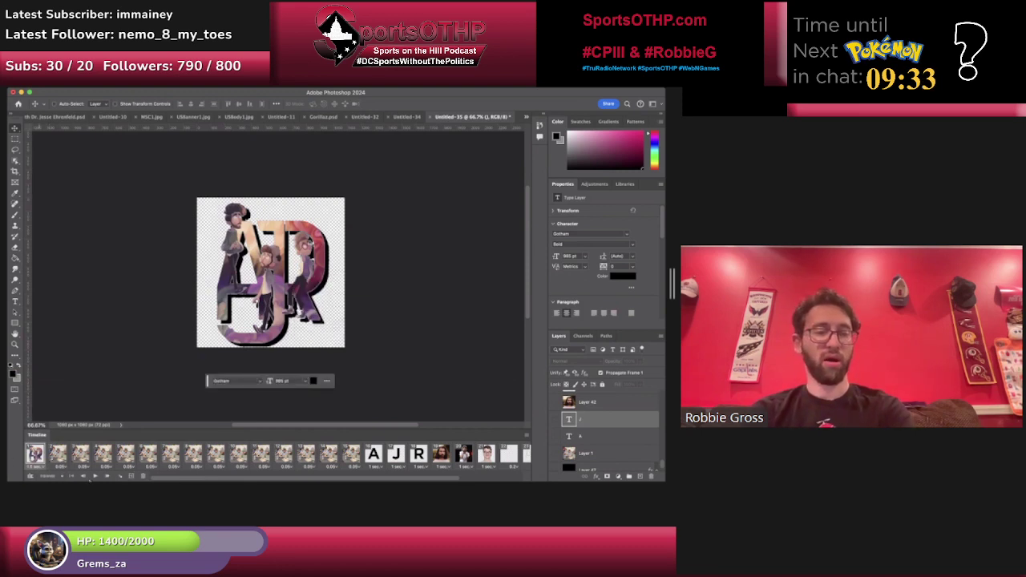
left_click(94, 476)
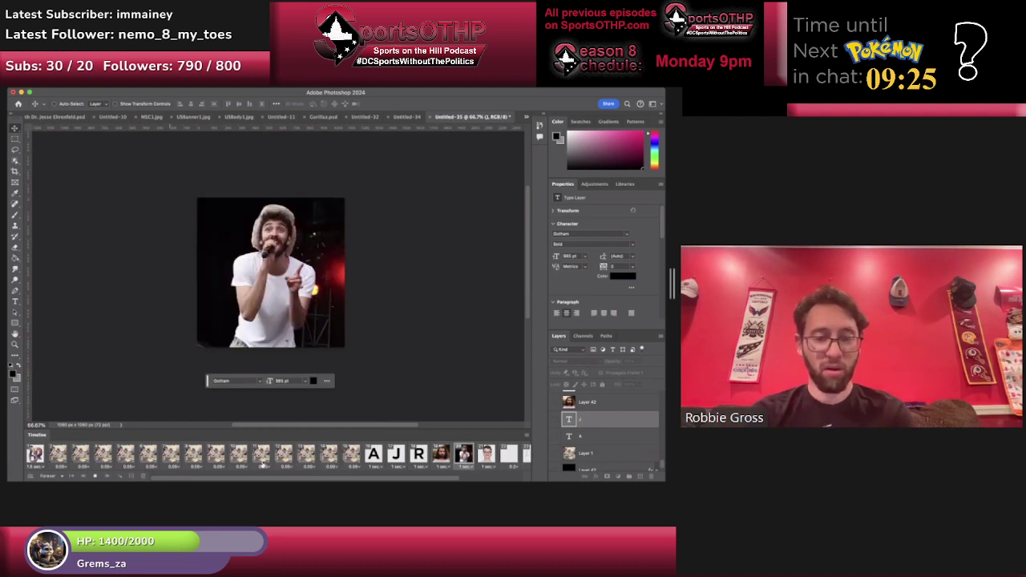
Set the delay of the video frames, 2 to 15, to 0.1 seconds and replay the animation from the first frame.
left_click(59, 473)
left_click(65, 454)
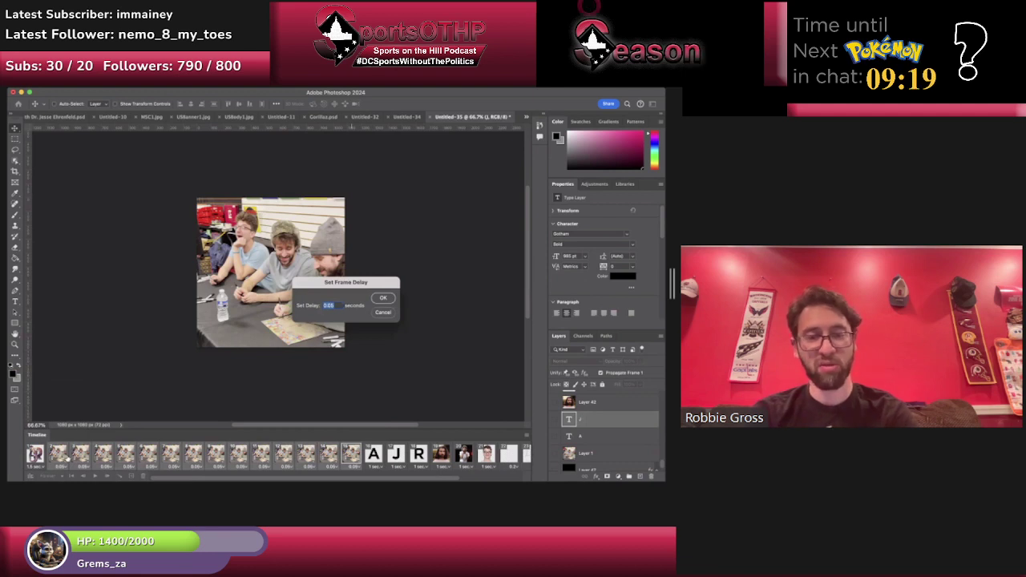
type("1")
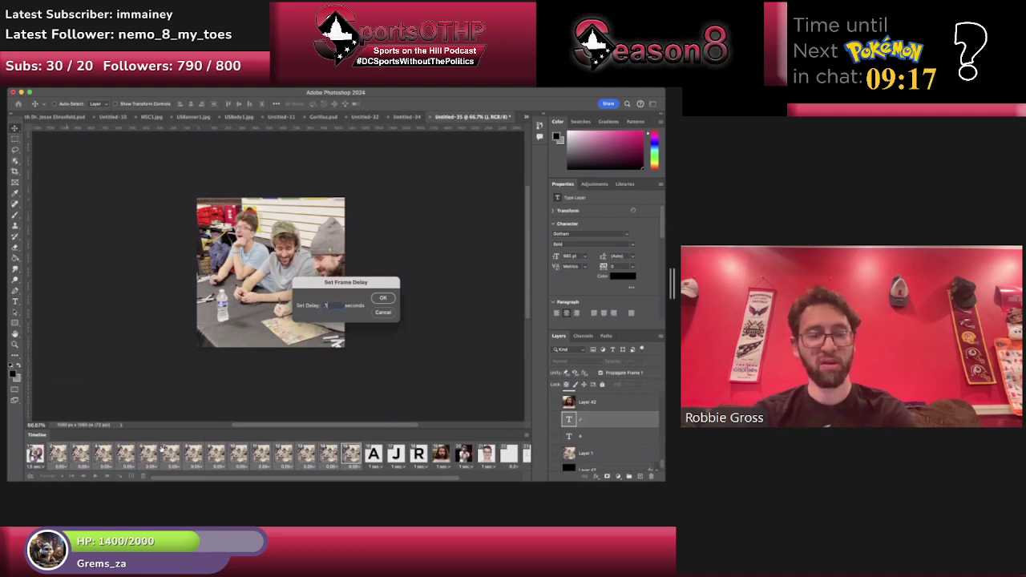
key("Return")
left_click(40, 453)
left_click(98, 477)
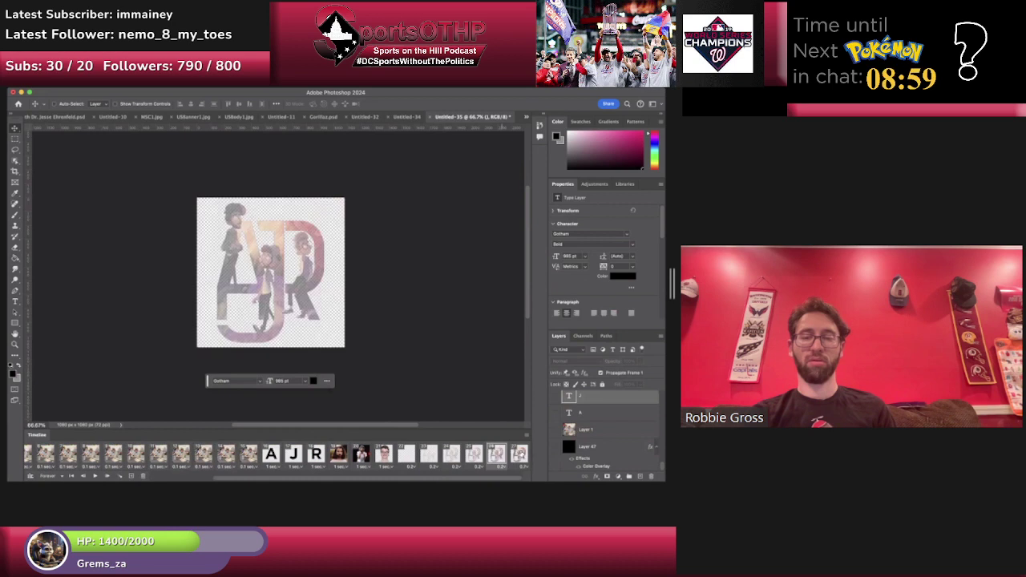
Duplicate the last logo frame and raise the AJR Logo layer's opacity to 100% in the copy.
left_click(523, 467)
left_click(496, 460)
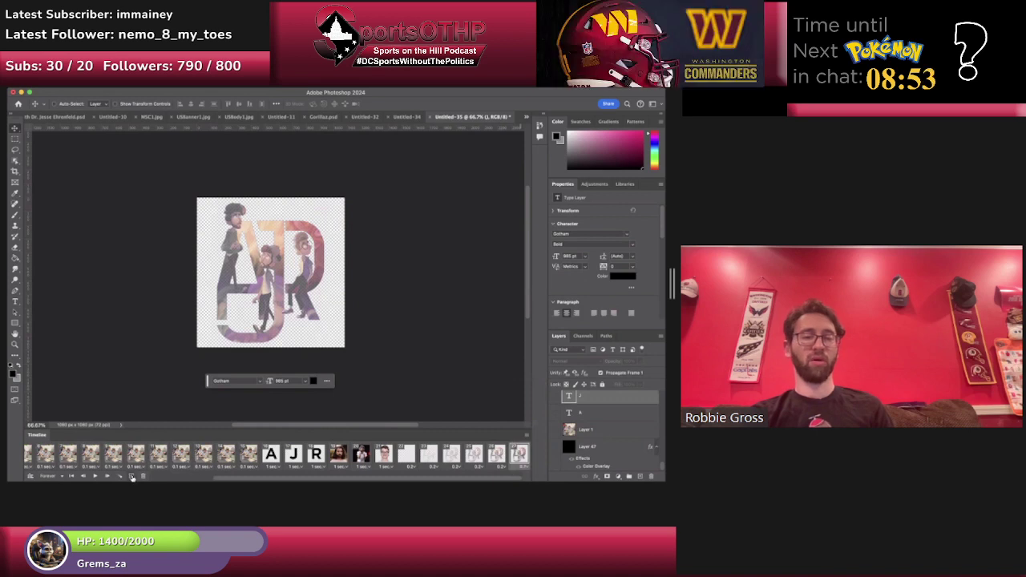
left_click(133, 476)
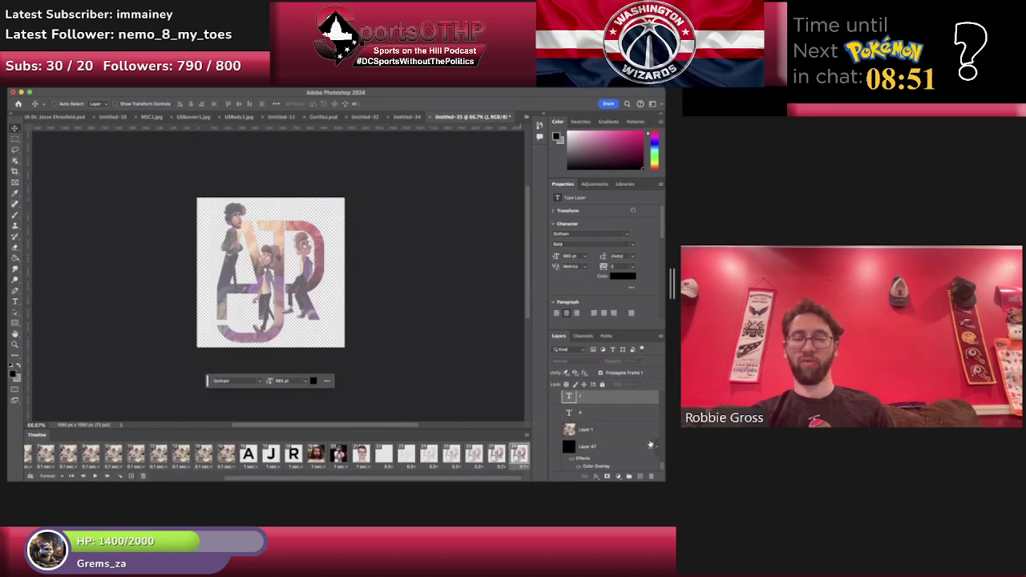
right_click(278, 310)
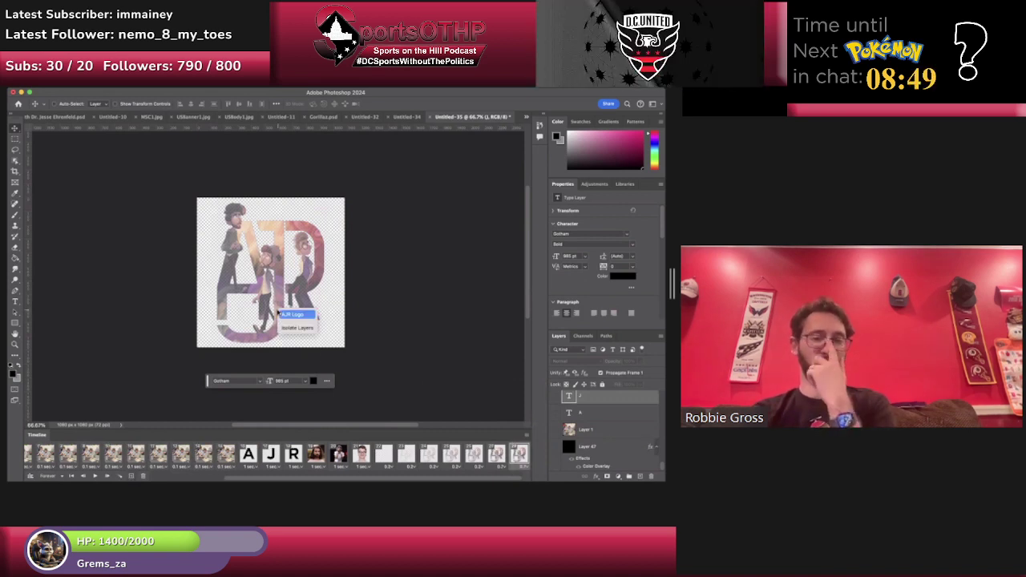
left_click(292, 315)
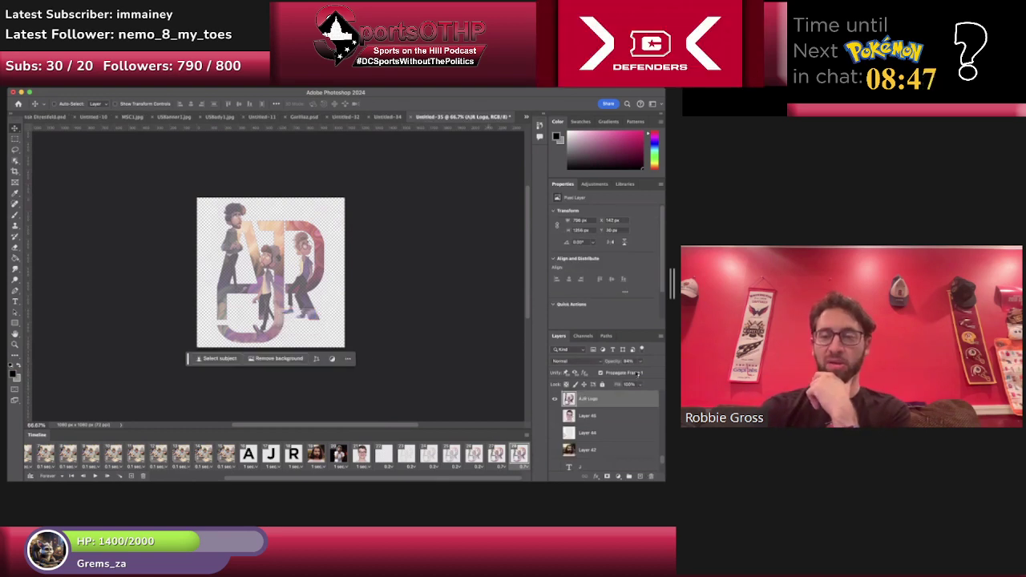
left_click_drag(641, 373, 647, 373)
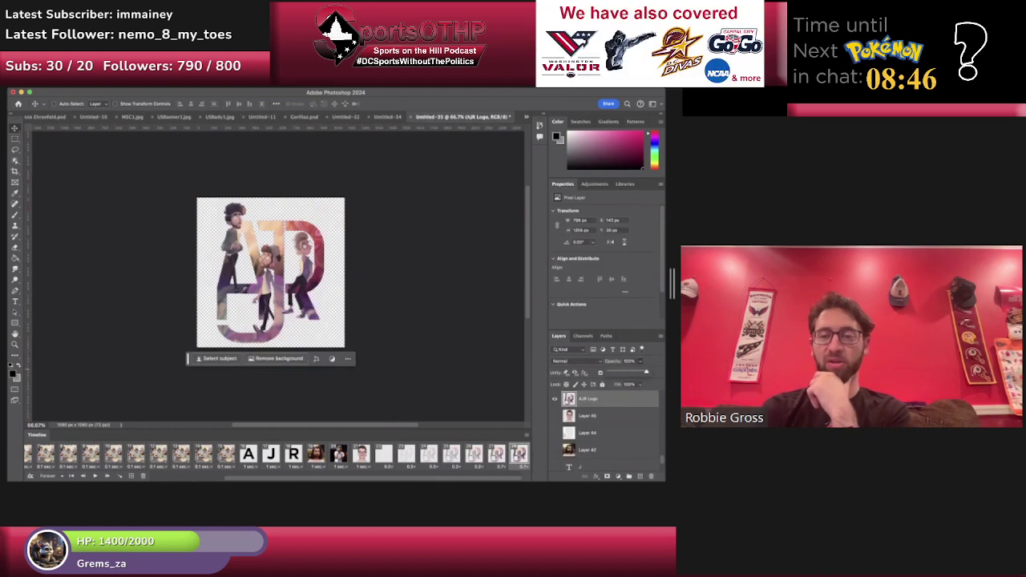
Set the delay of frame 27, just before the full-opacity logo frame, to 0.2 seconds.
left_click(496, 454)
left_click(498, 466)
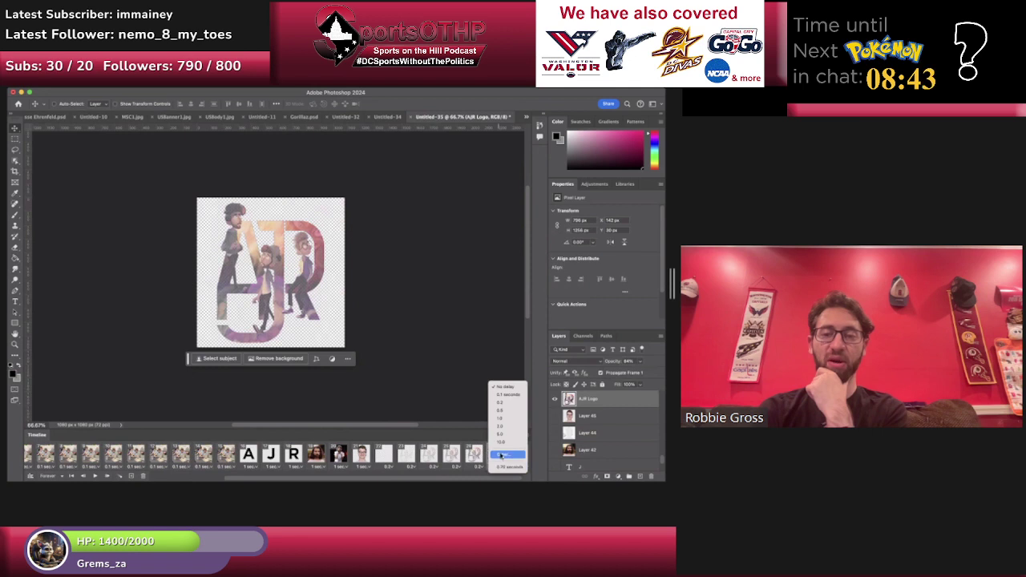
left_click(503, 451)
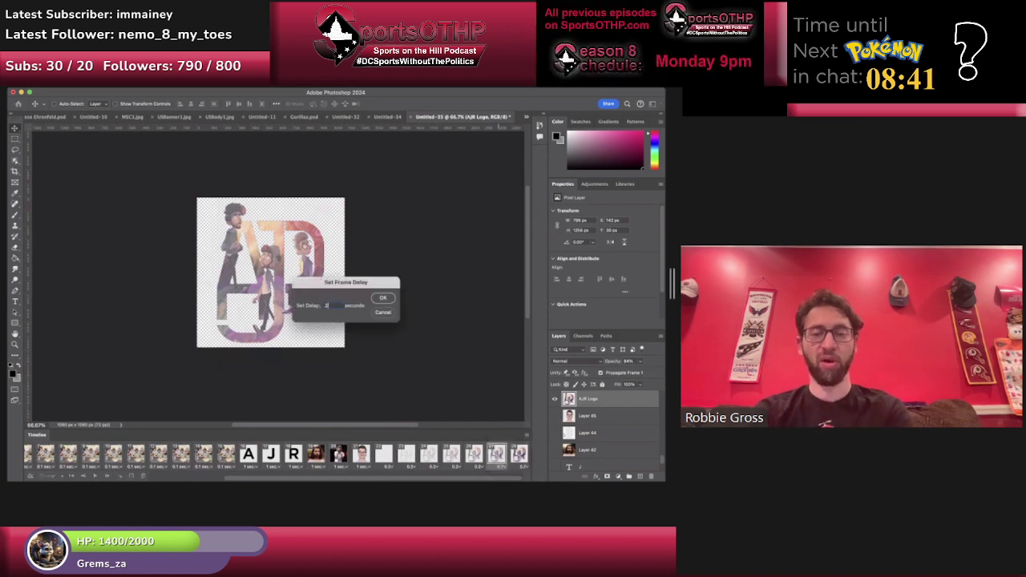
key("Return")
Play the animation from the last portrait frame to review the logo fade-in and the loop.
left_click(363, 454)
left_click(385, 454)
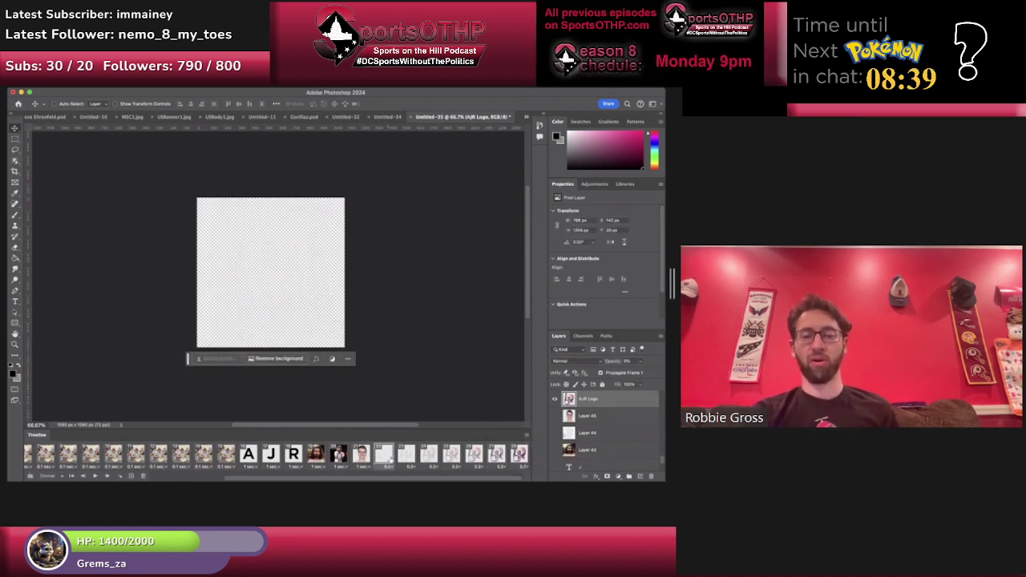
left_click(363, 455)
left_click(94, 476)
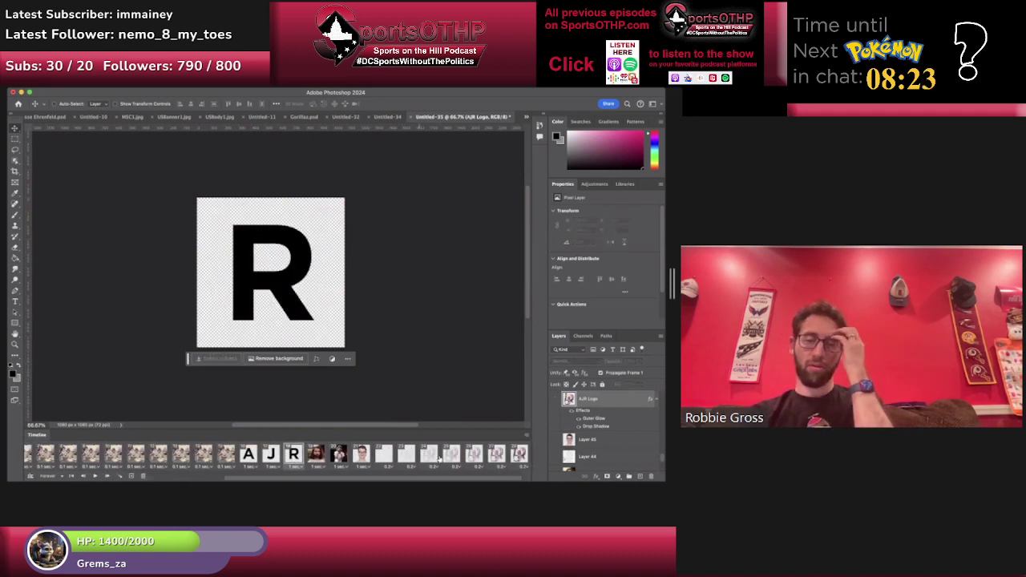
Move the long-haired portrait down to Y 0 px in frame 19, and up to Y -144 px in a duplicate of that frame.
left_click(317, 455)
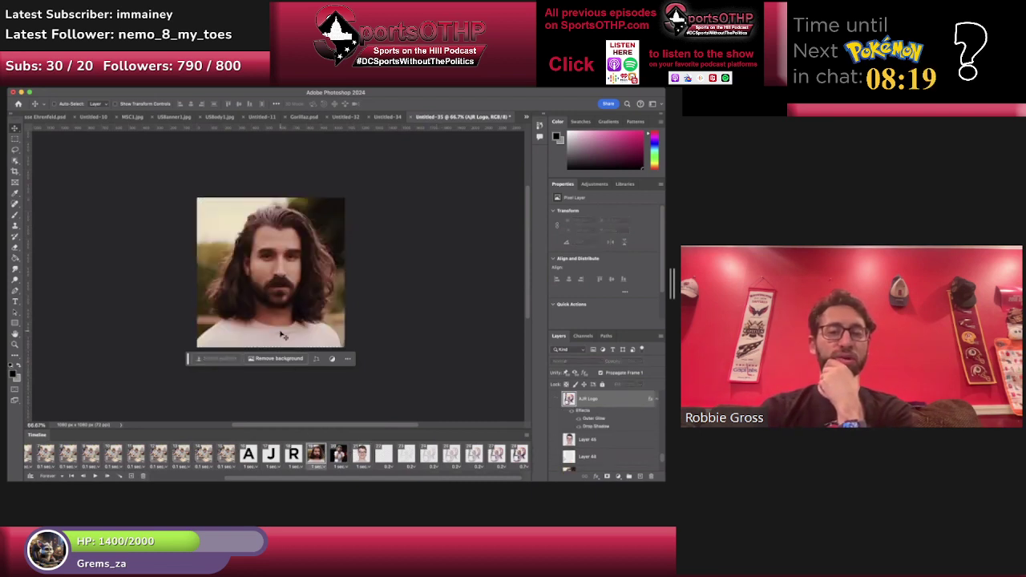
left_click(280, 337)
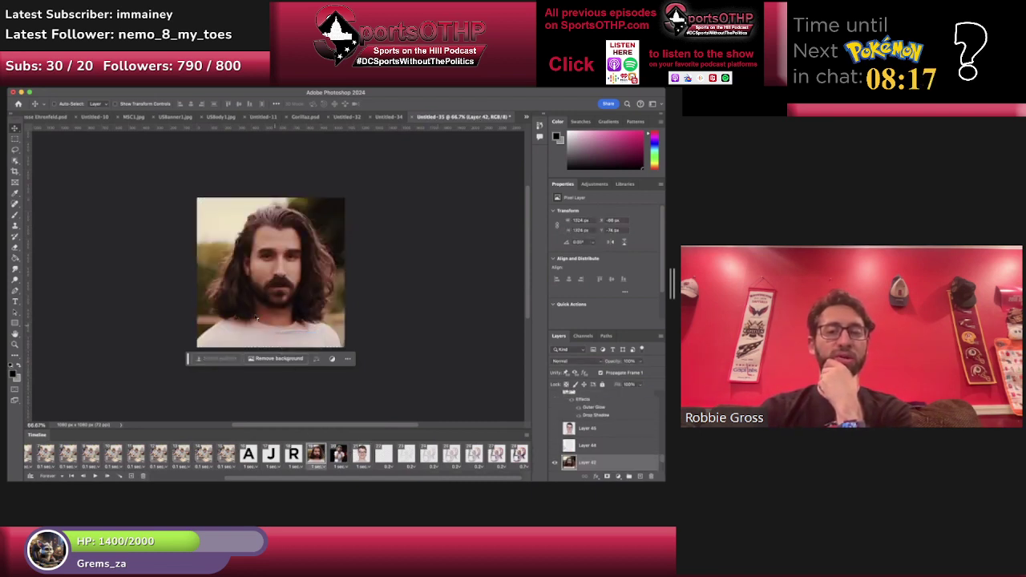
left_click_drag(257, 318, 279, 303)
left_click(141, 476)
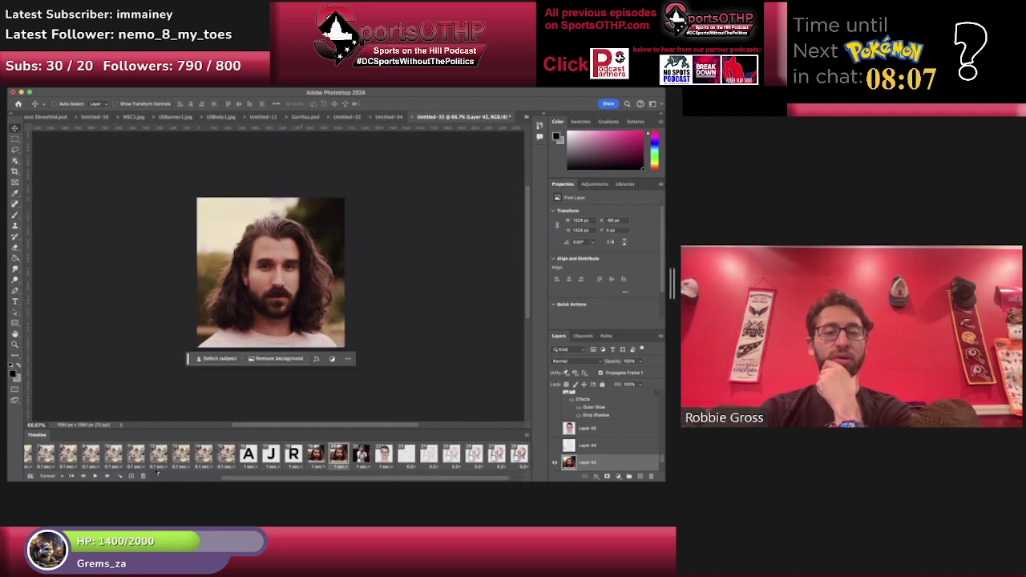
left_click_drag(296, 285, 294, 280)
Tween the two long-haired portrait frames with 4 added frames, keeping all layers and position, opacity and effects included.
left_click(318, 455)
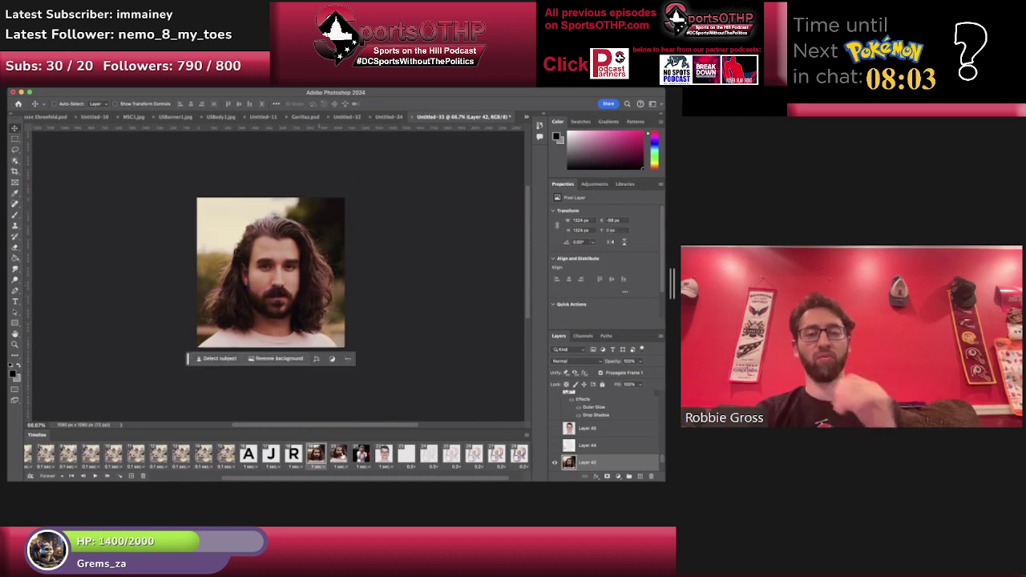
left_click(121, 476)
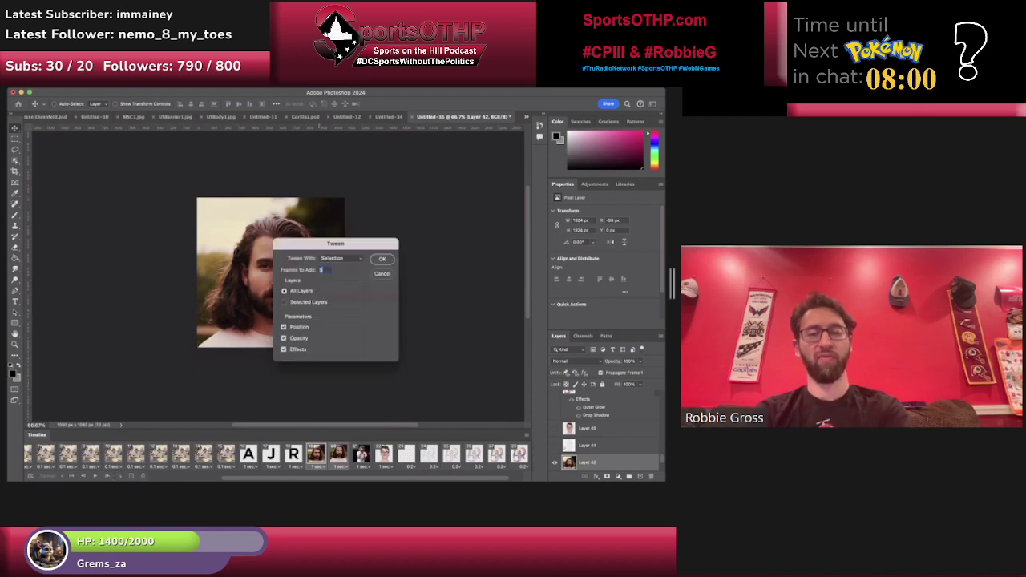
key("Return")
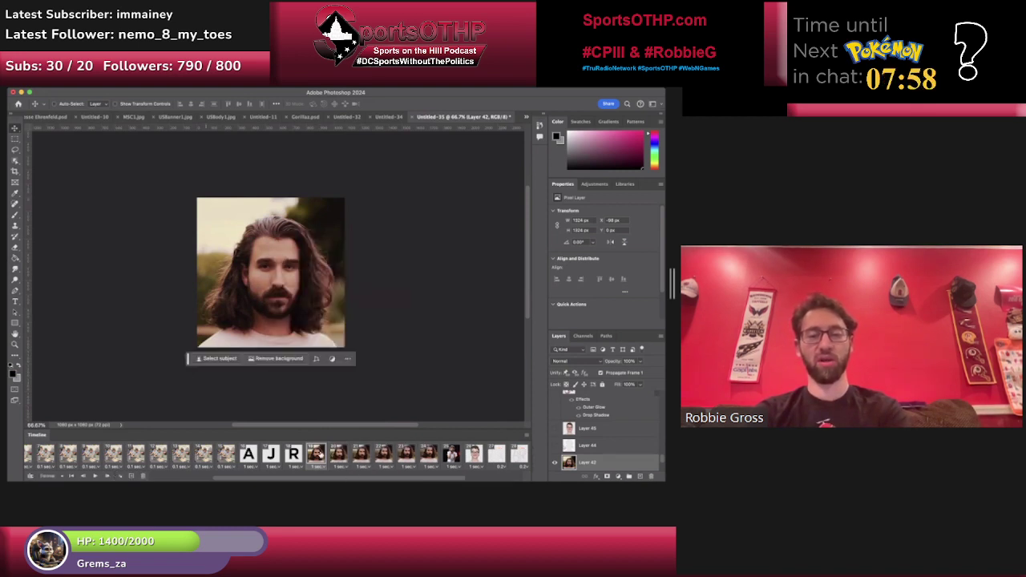
Set the delay of the long-haired portrait frames, 19 to 24, to 0.2 seconds.
left_click(434, 467)
left_click(437, 455)
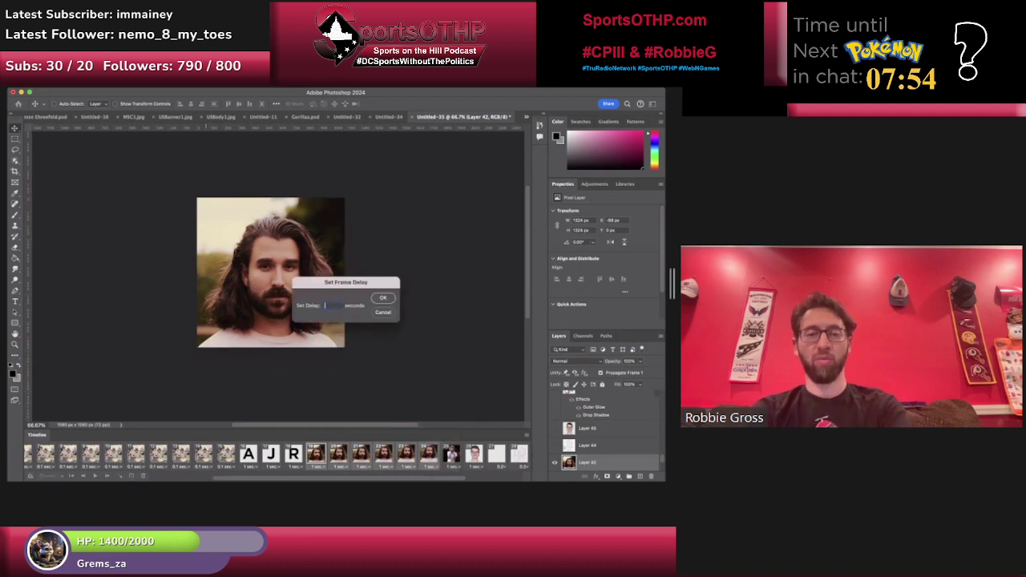
key("Return")
Play back the portrait pan briefly, stop it, and set the delay of its last frame, 24, to 1 second.
left_click(95, 476)
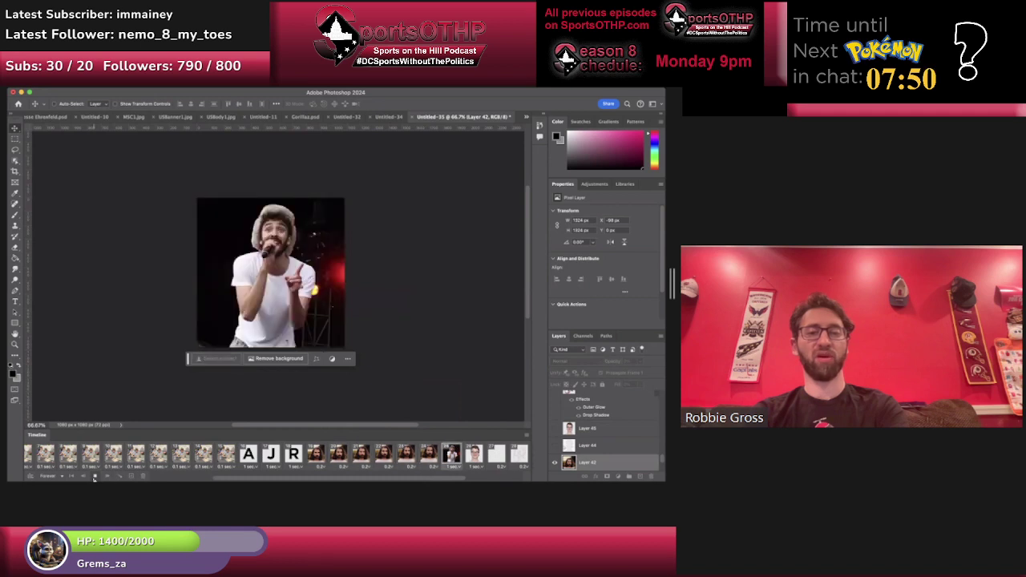
left_click(95, 477)
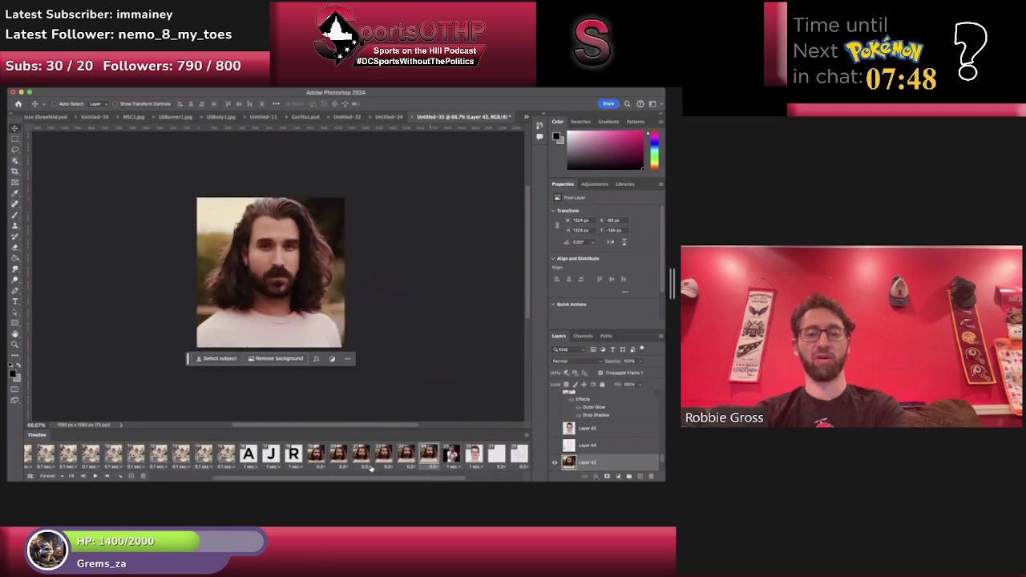
left_click(437, 467)
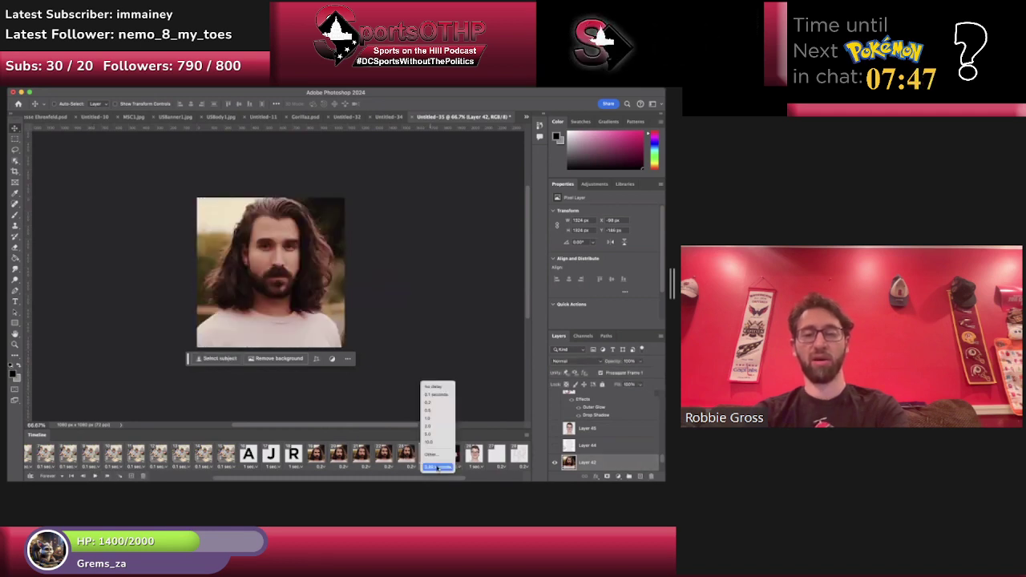
left_click(439, 419)
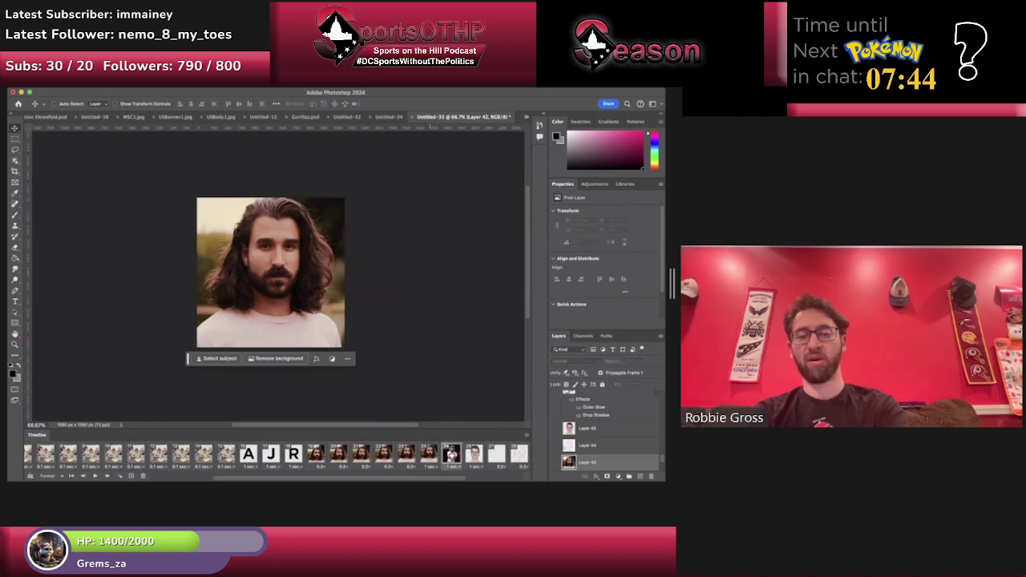
Shift the microphone singer's photo left to X -297 px in frame 25, and place it at X -51 px in a duplicate of that frame.
right_click(306, 335)
left_click(321, 341)
left_click_drag(307, 337, 273, 316)
left_click(131, 477)
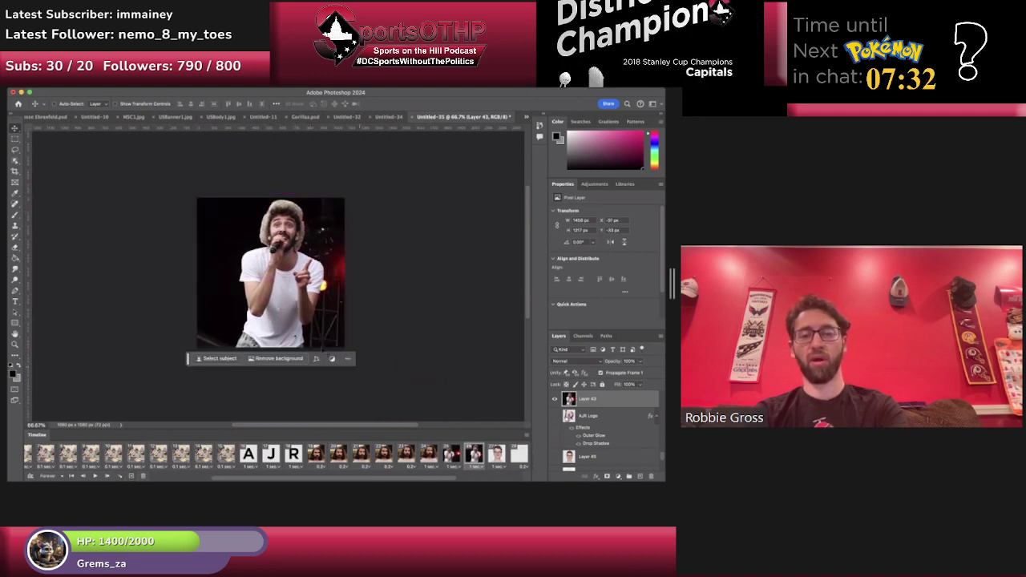
Tween the two microphone singer frames with 5 added frames, including all layers and parameters, and set the delay of frames 25 to 29 to 0.2 seconds.
left_click(121, 476)
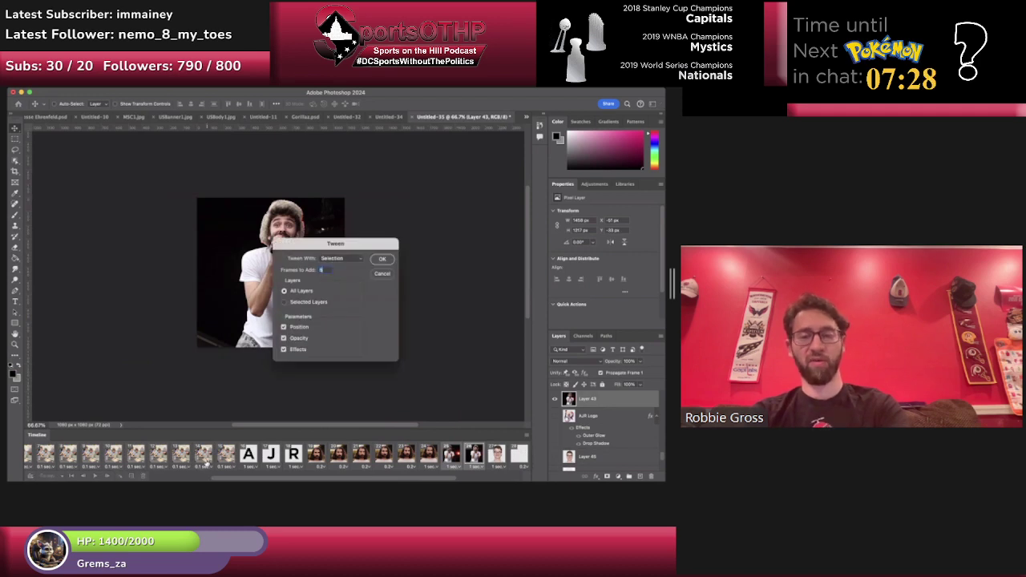
key("Return")
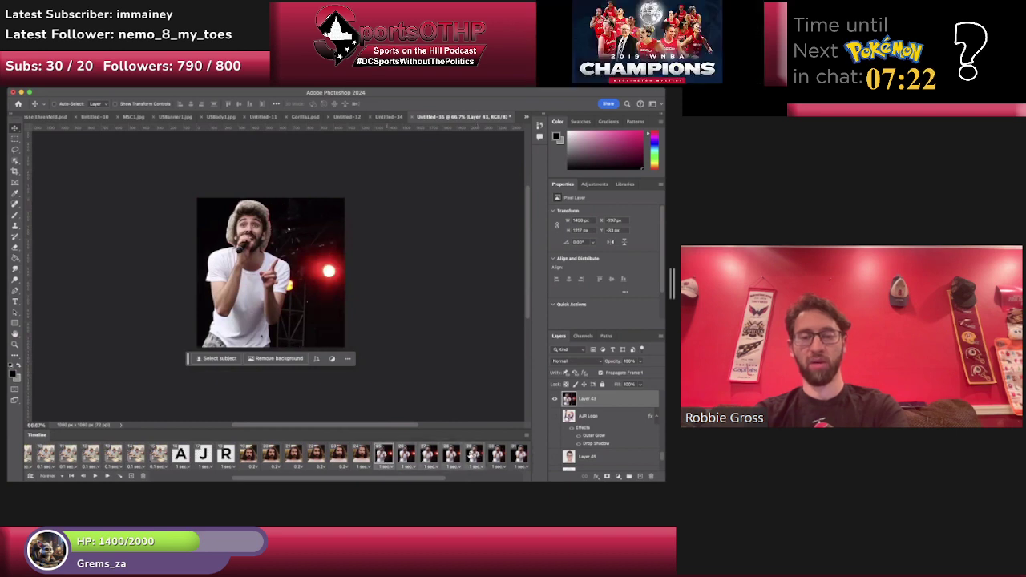
left_click(454, 468)
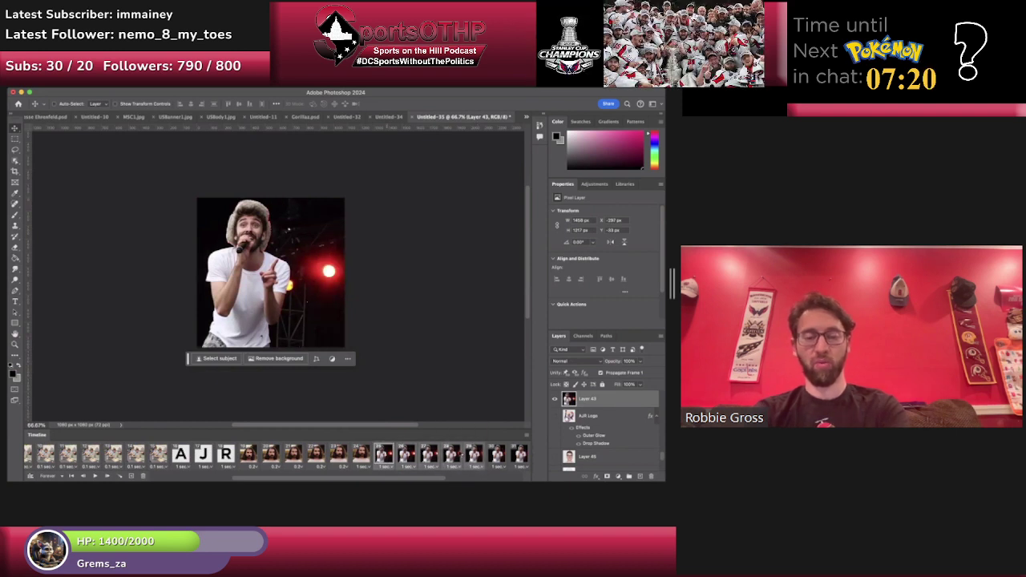
left_click(457, 455)
key("Return")
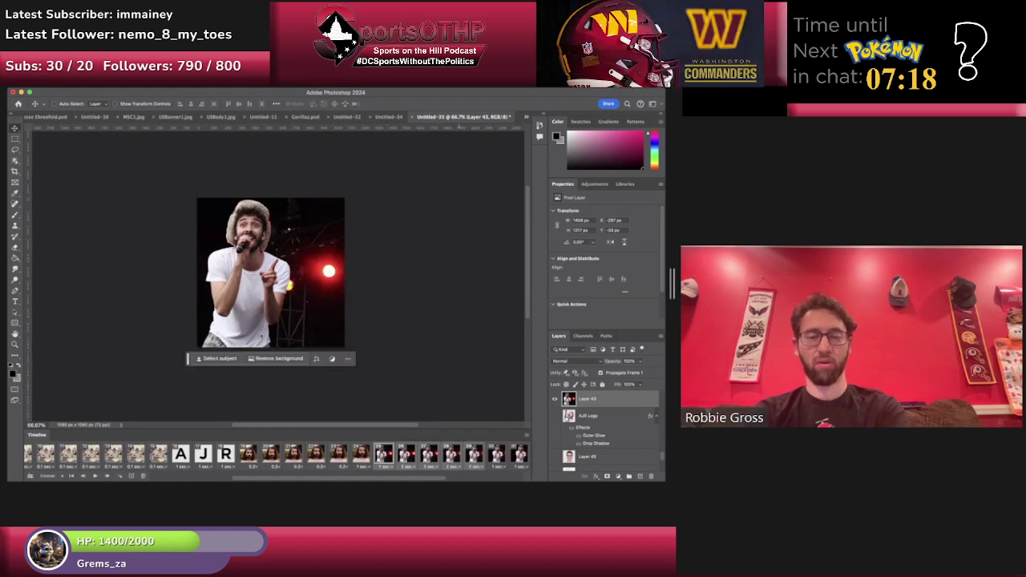
left_click(475, 468)
left_click(481, 456)
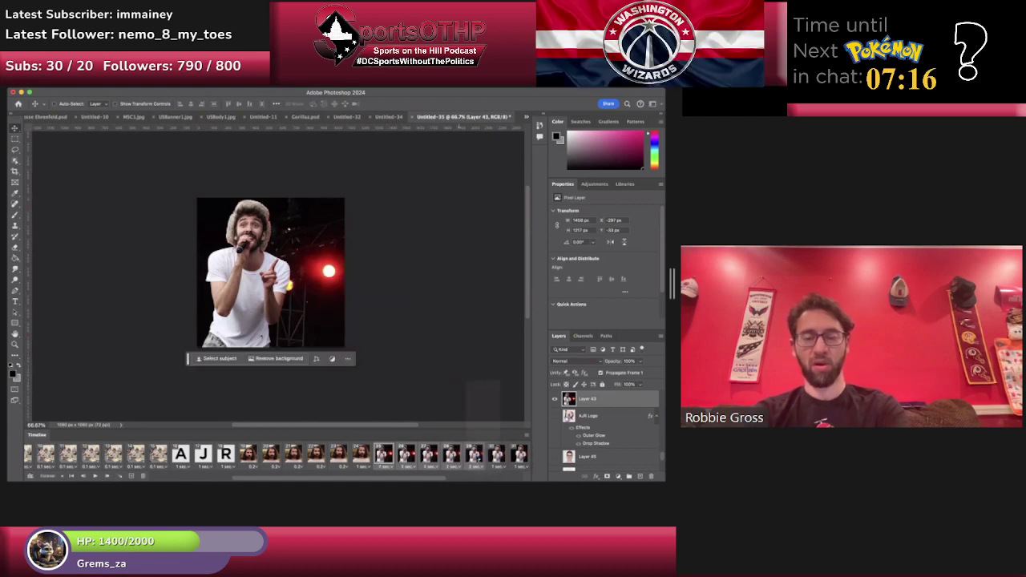
type(".2")
key("Return")
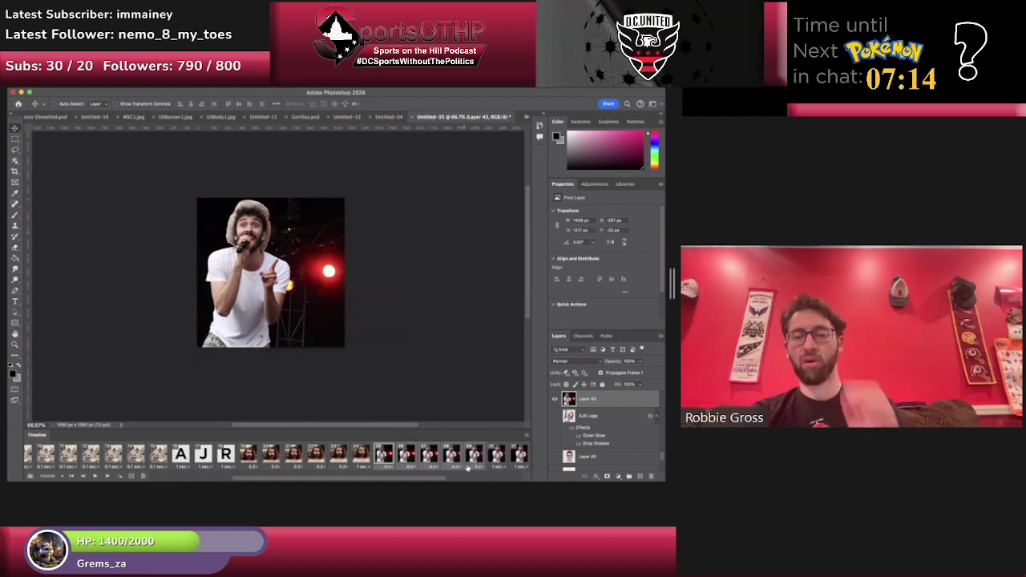
Examine the photo's position from frame to frame at the end of the singer pan, frames 28 to 31.
left_click(499, 456)
scroll(464, 457, "right", 2)
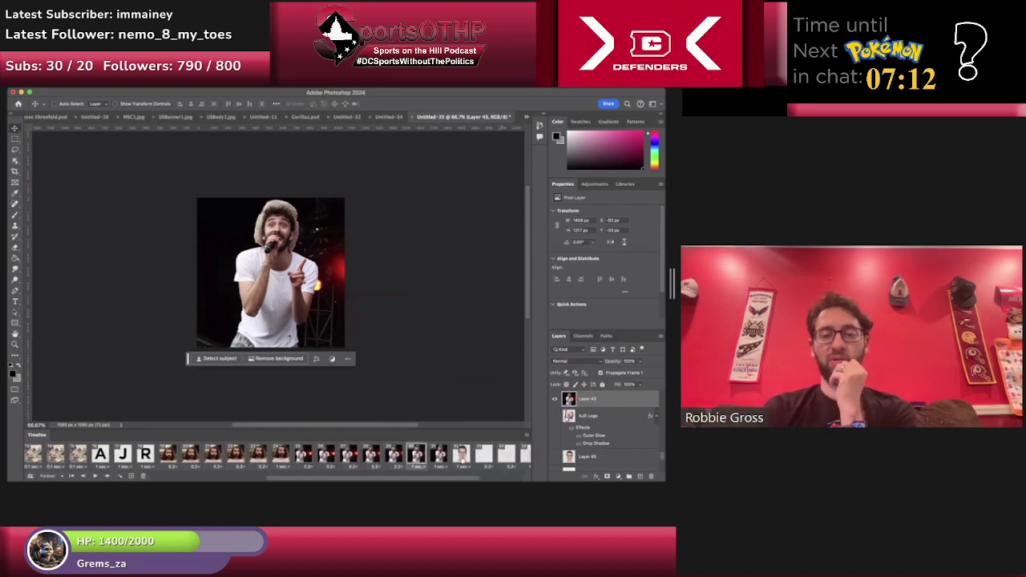
left_click(439, 455)
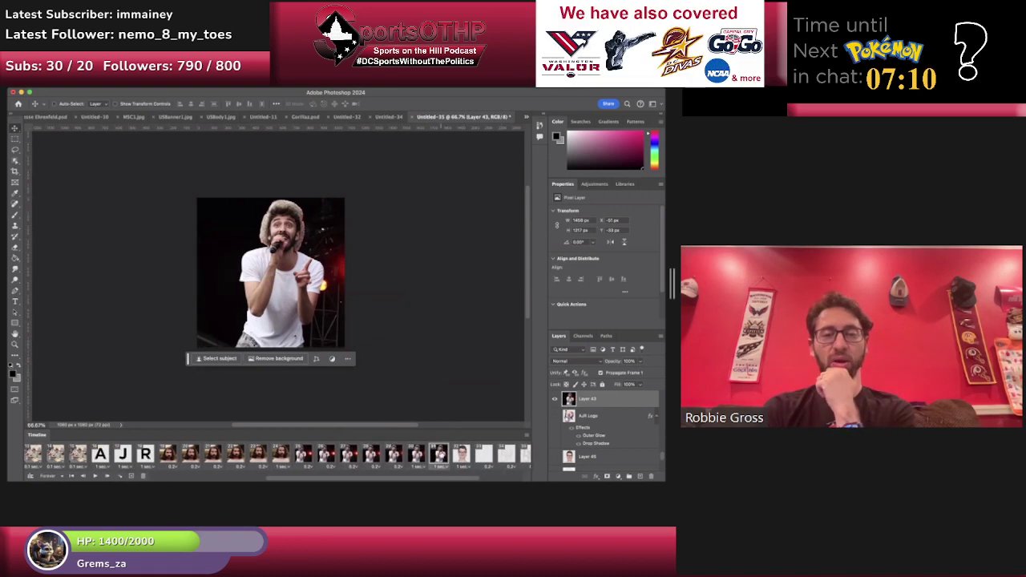
left_click(419, 455)
left_click(396, 455)
left_click(374, 456)
left_click(394, 455)
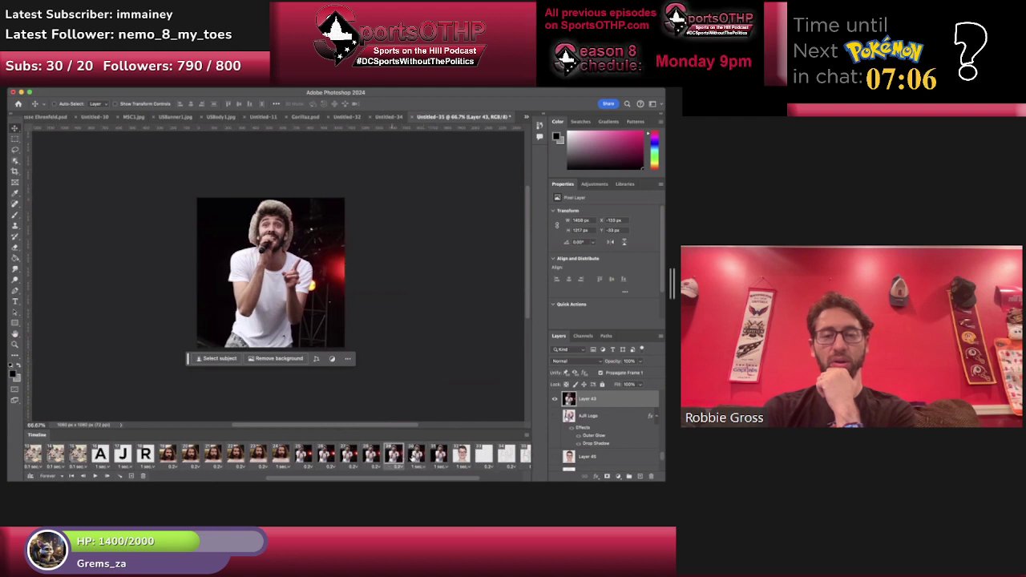
left_click(417, 455)
left_click(439, 455)
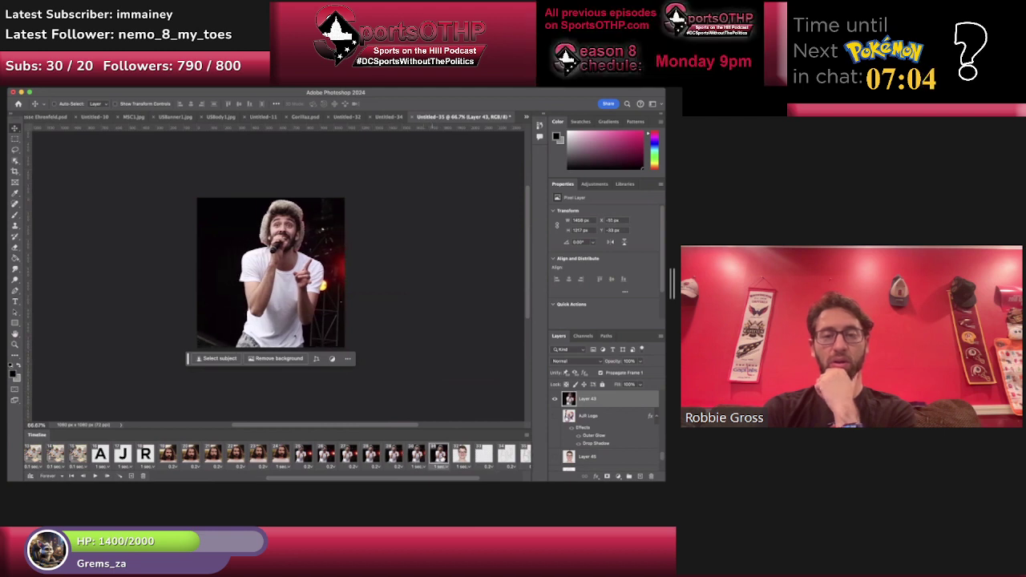
Set the delay of the last singer frame, 31, to 2 seconds.
left_click(440, 467)
left_click(441, 459)
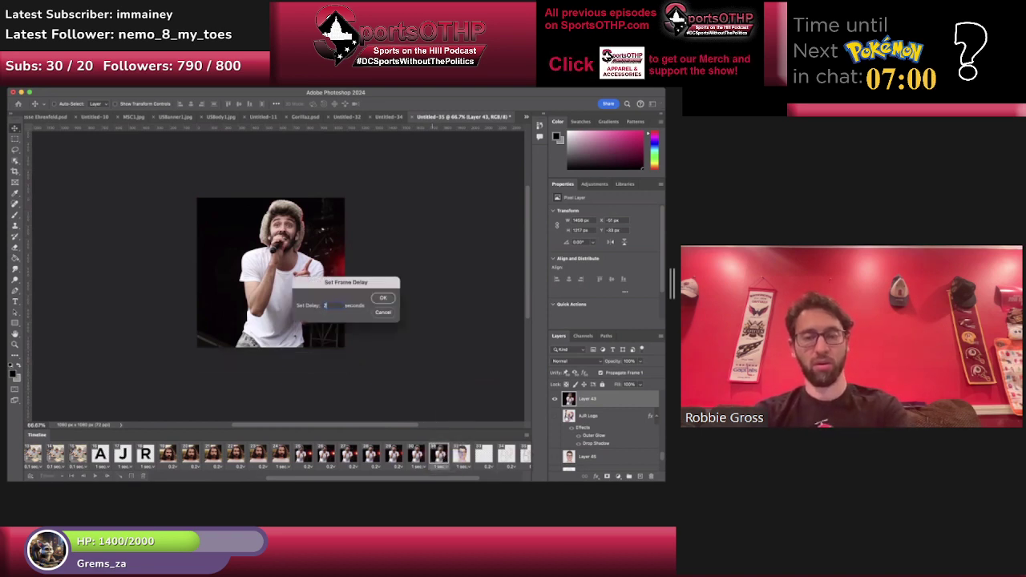
key("Return")
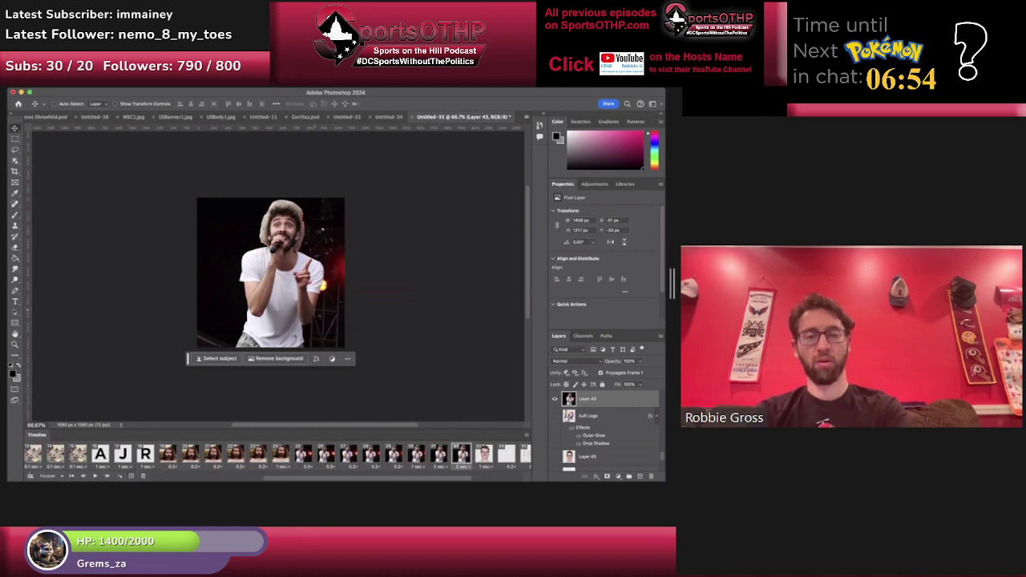
Move the microphone singer's photo right to X 0 px in a duplicate of frame 31.
key("shift+Right")
key("shift+Right")
mouse_move(303, 308)
left_mouse_down()
mouse_move(328, 308)
mouse_move(306, 308)
left_mouse_up()
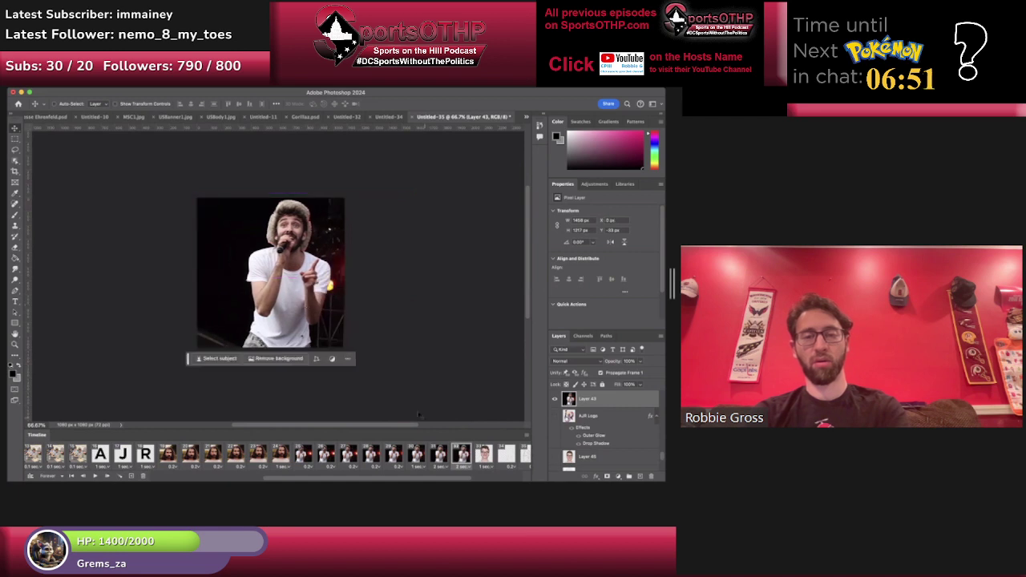
Set the delay of singer frames 31 and 32 to 0.2 seconds and check the final frames of the pan.
left_click(440, 467)
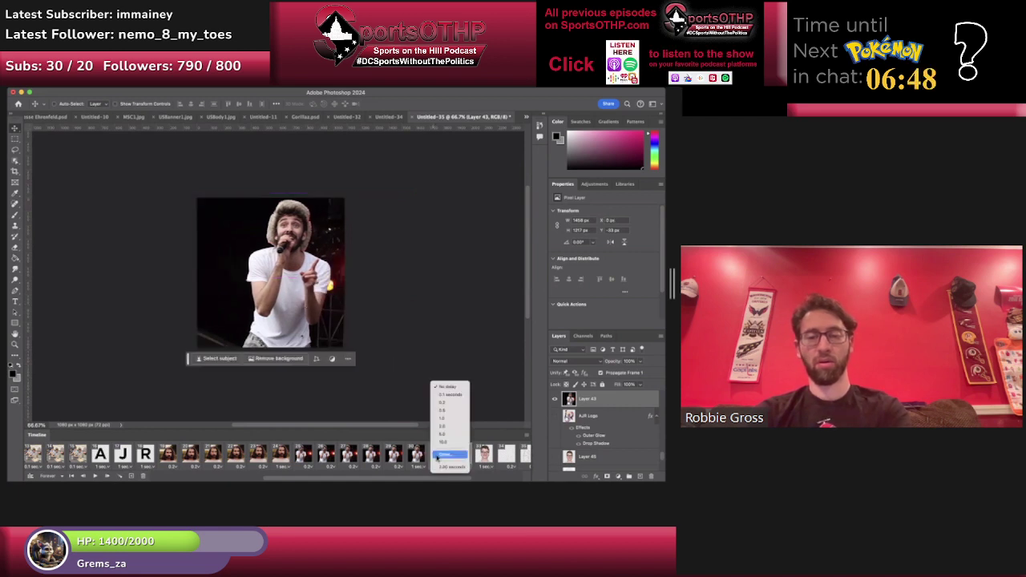
left_click(437, 455)
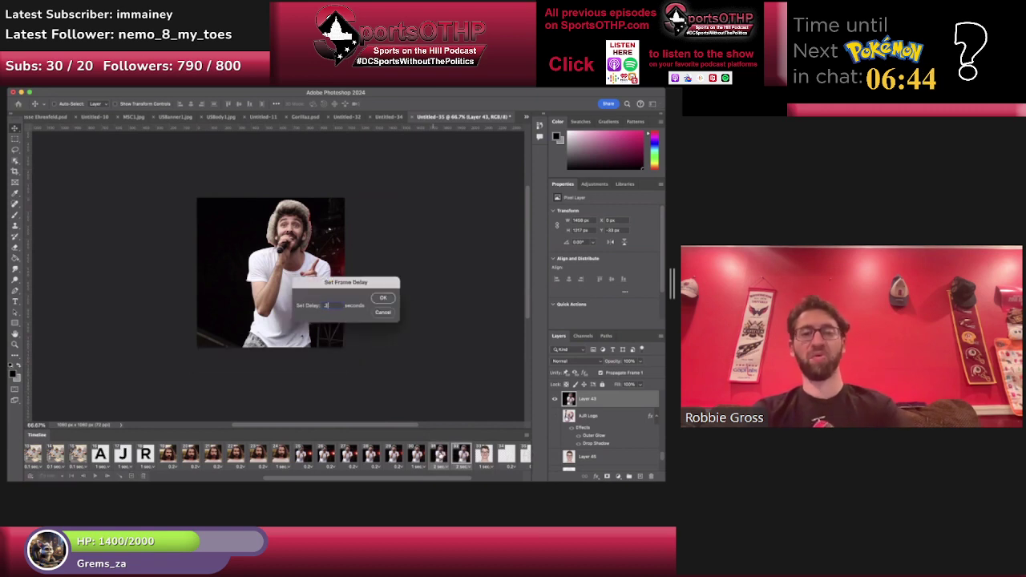
type("2")
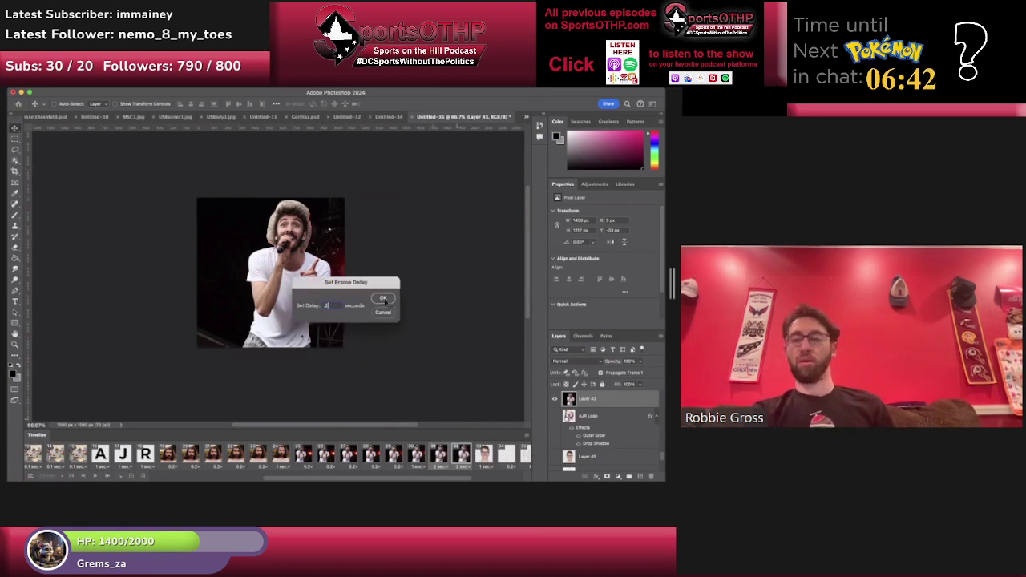
left_click(383, 300)
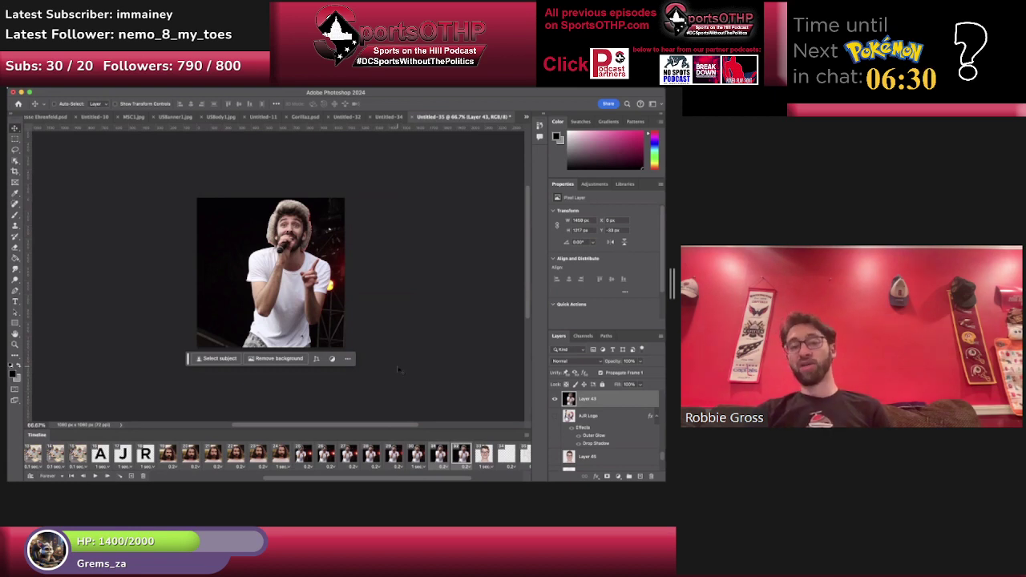
left_click(412, 455)
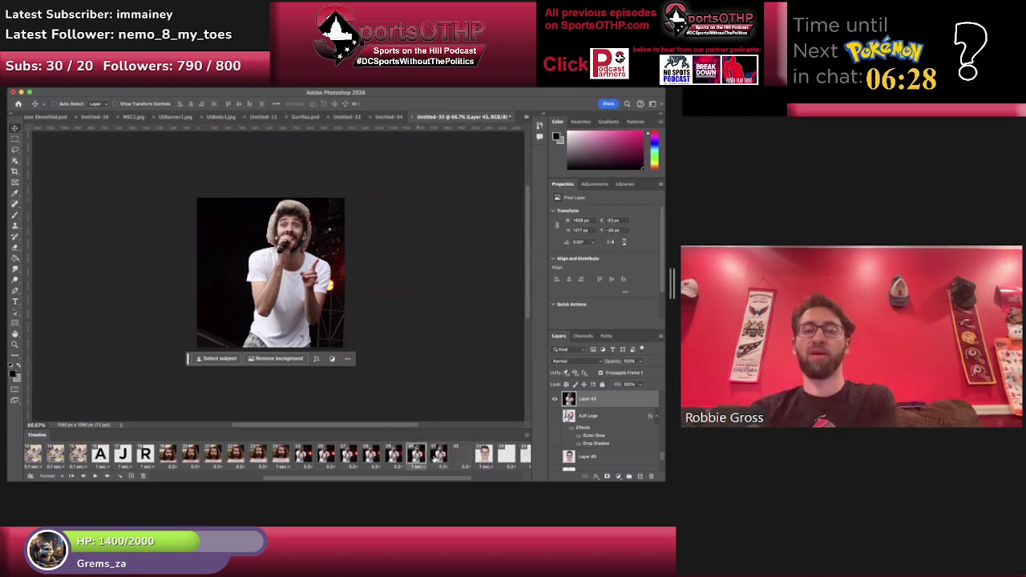
left_click(437, 456)
left_click(459, 457)
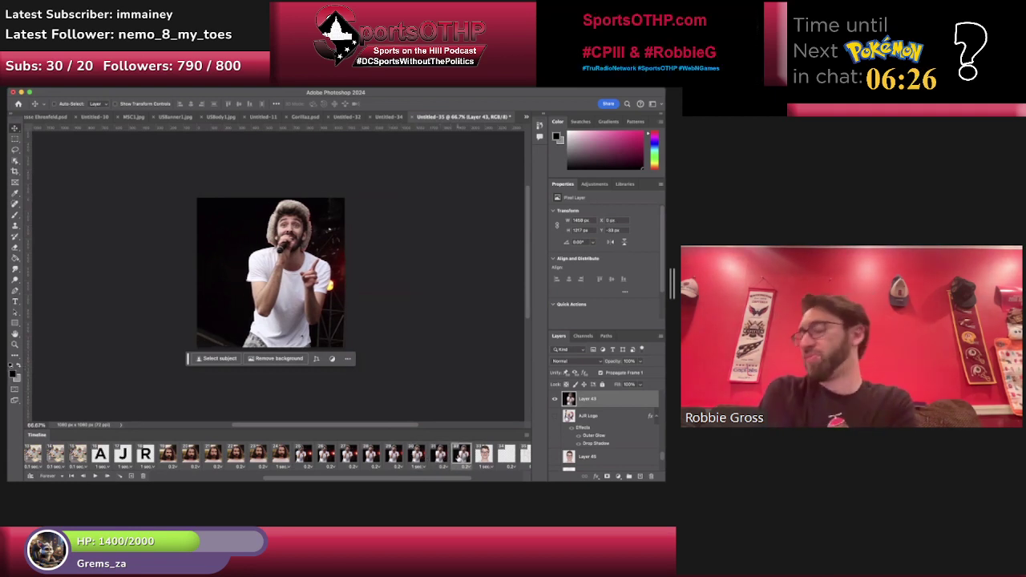
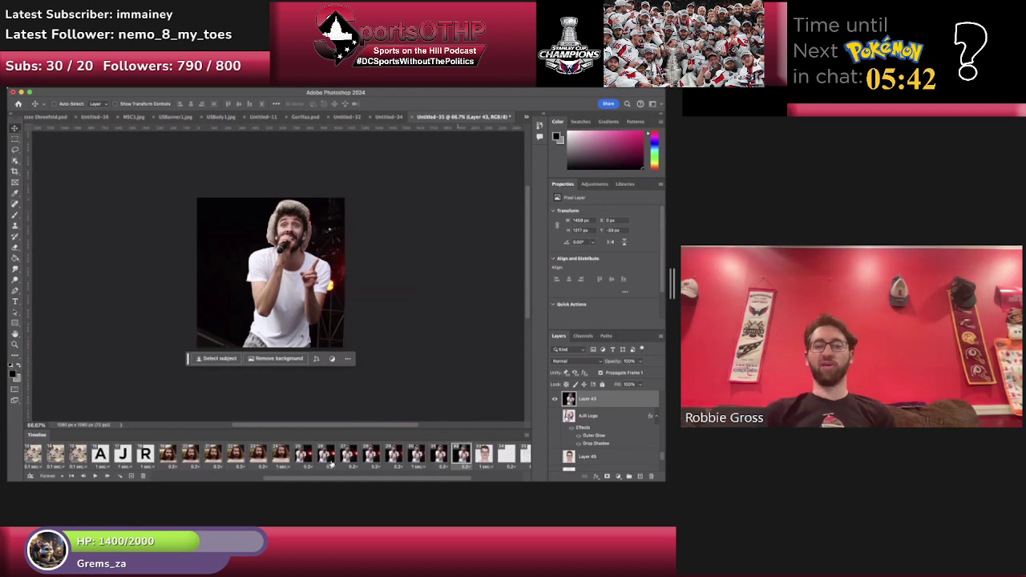
Select the glasses portrait's layer, Layer 45, in frame 33.
scroll(459, 456, "right", 3)
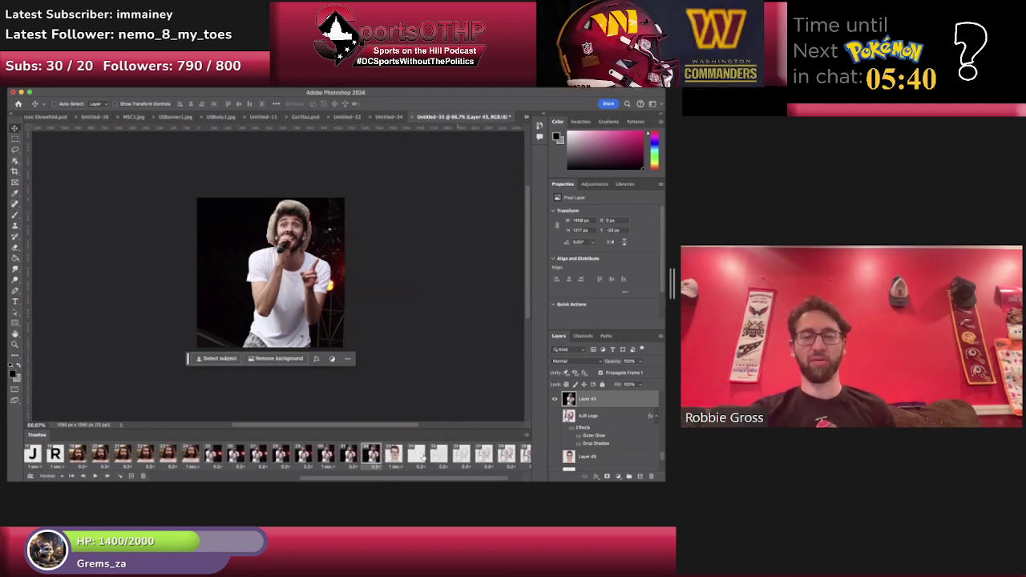
left_click(397, 455)
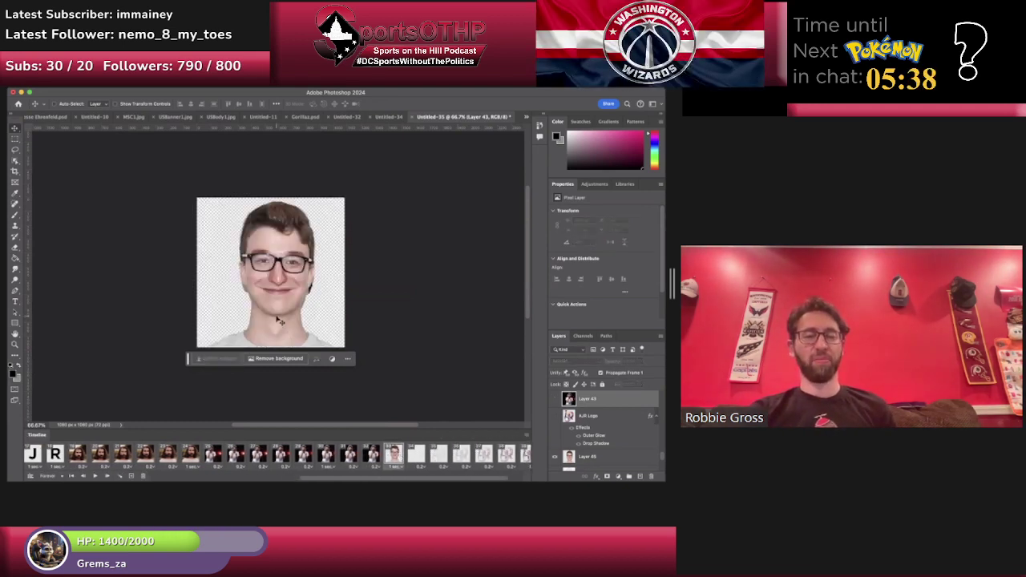
right_click(279, 321)
left_click(280, 320)
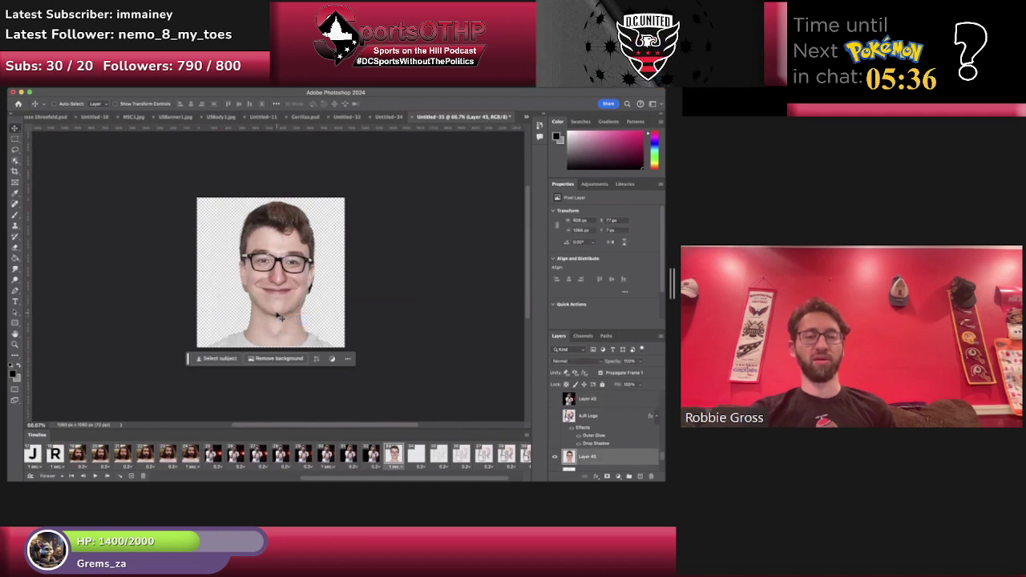
Return to the long-haired portrait frames and open the delay choices for frame 22.
key("space")
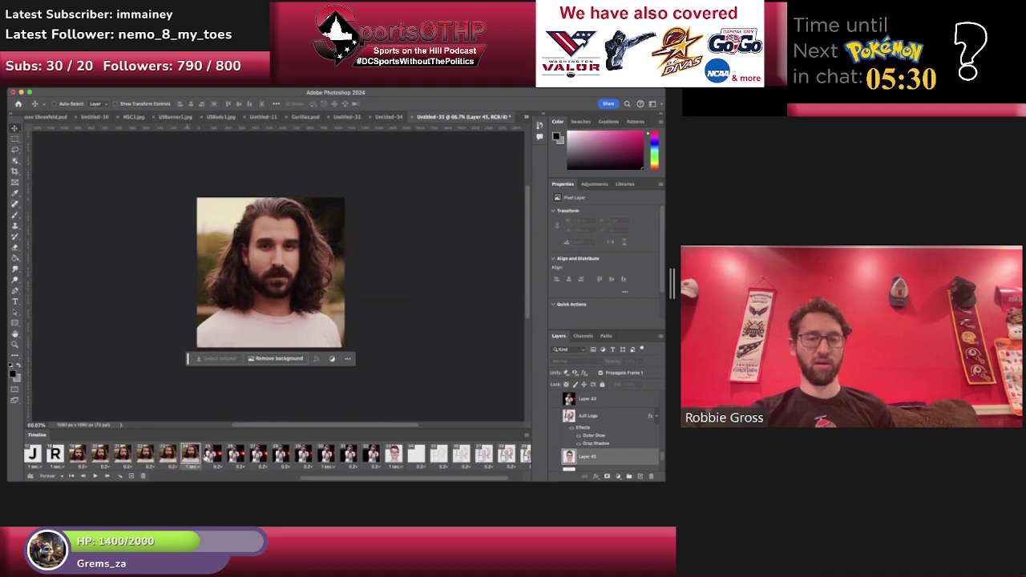
left_click(153, 467)
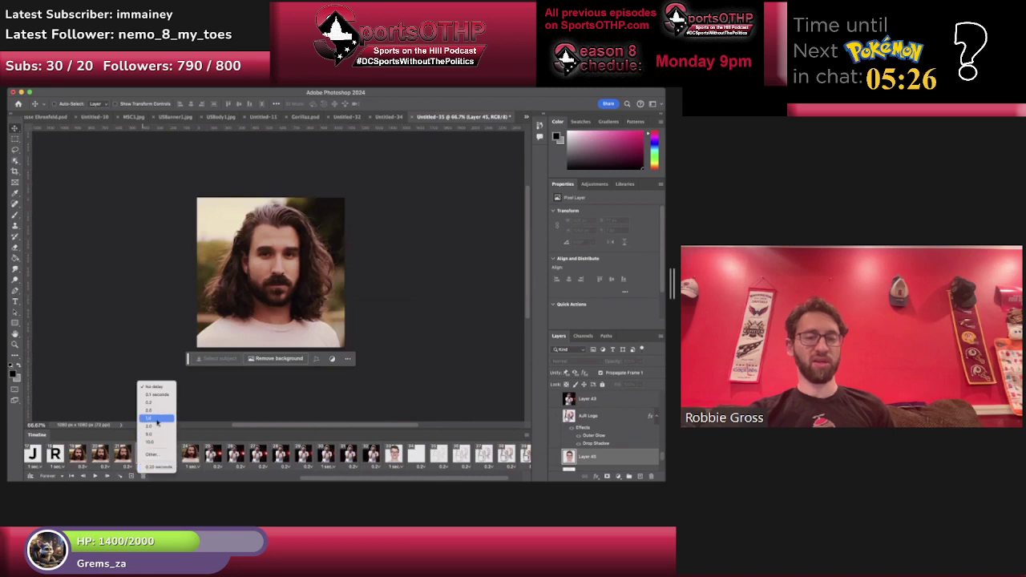
Set frame 22's delay to 1 second and frame 24's delay to 0.2 seconds.
left_click(157, 421)
left_click(193, 467)
left_click(199, 455)
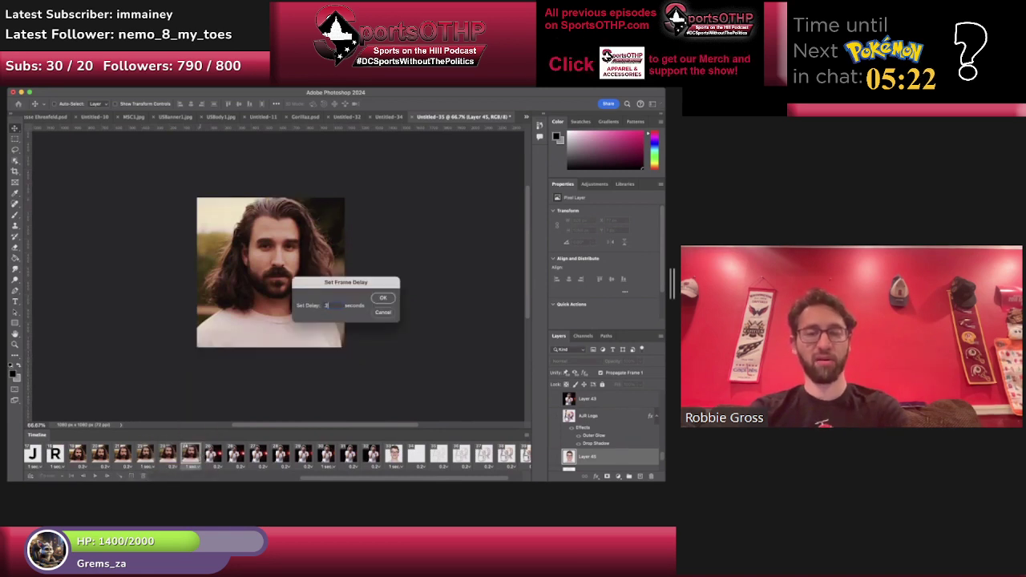
type("2")
key("Return")
On frame 33, move the glasses portrait layer down until only the top of the hair remains inside the canvas.
left_click(394, 454)
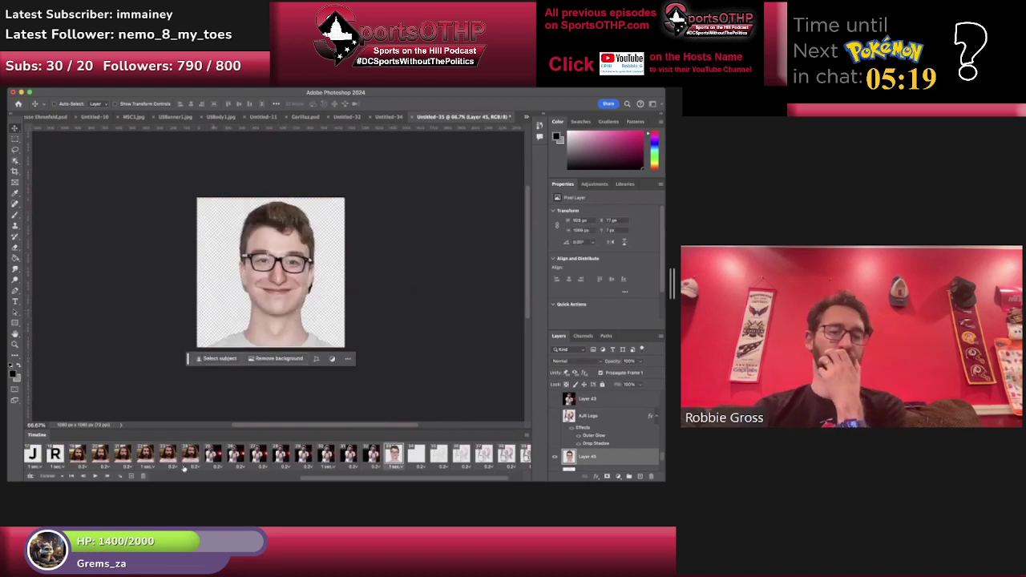
left_click(79, 455)
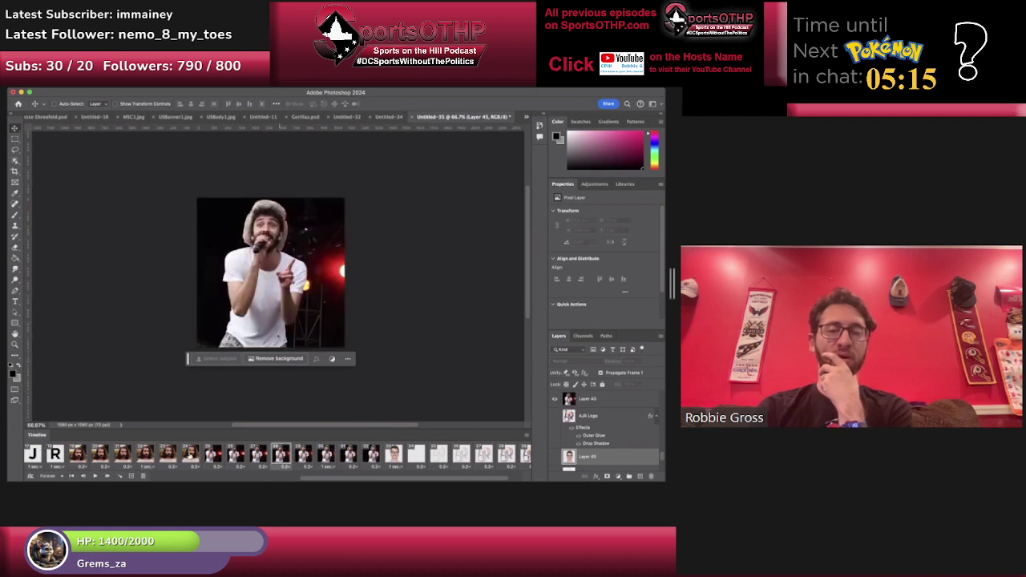
left_click(190, 456)
left_click(393, 454)
right_click(281, 288)
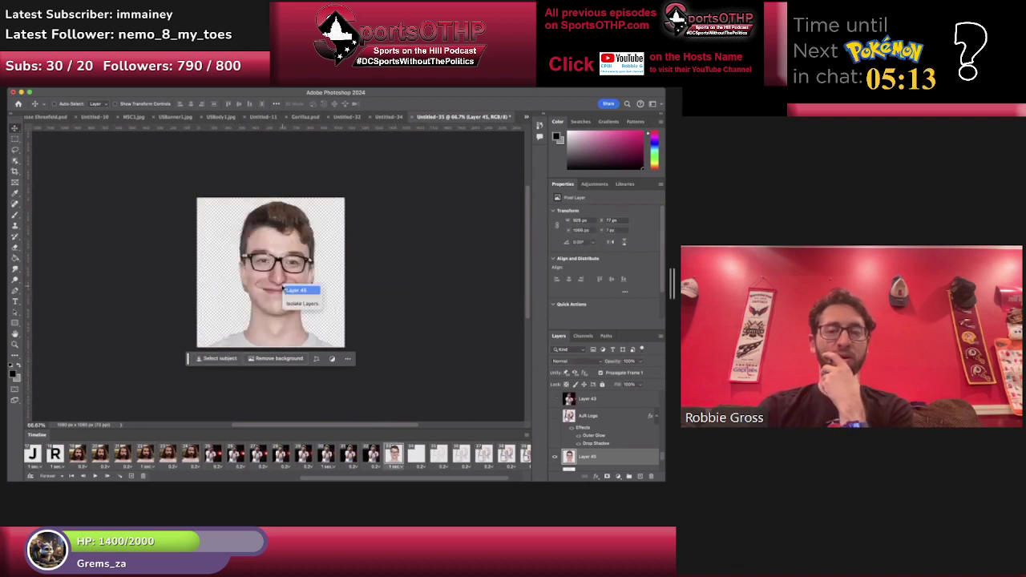
left_click(282, 291)
left_click_drag(279, 292, 283, 239)
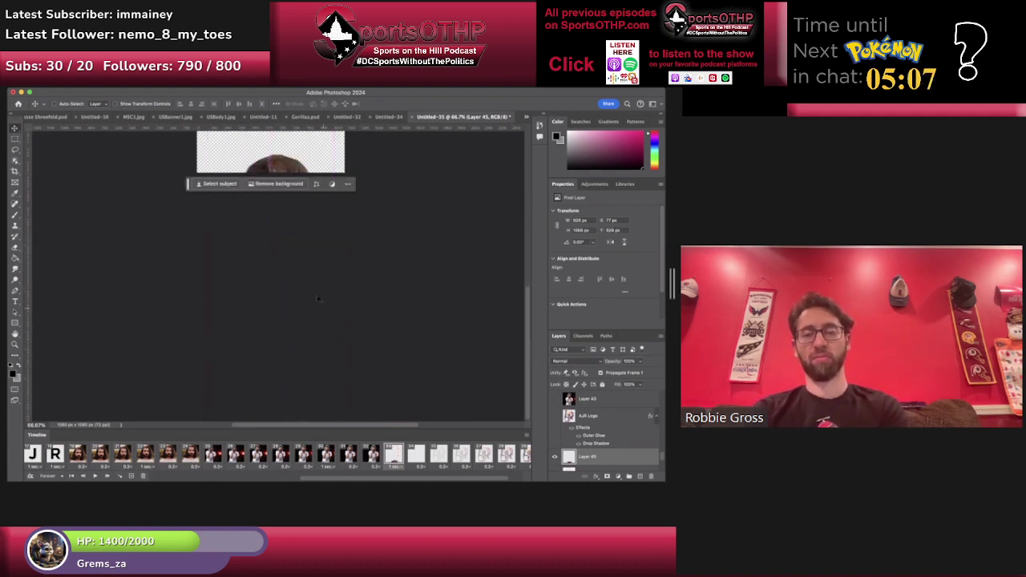
Duplicate the frame and, in the copy, move the portrait back up so it fills the canvas.
left_click(132, 477)
scroll(238, 377, "up", 5)
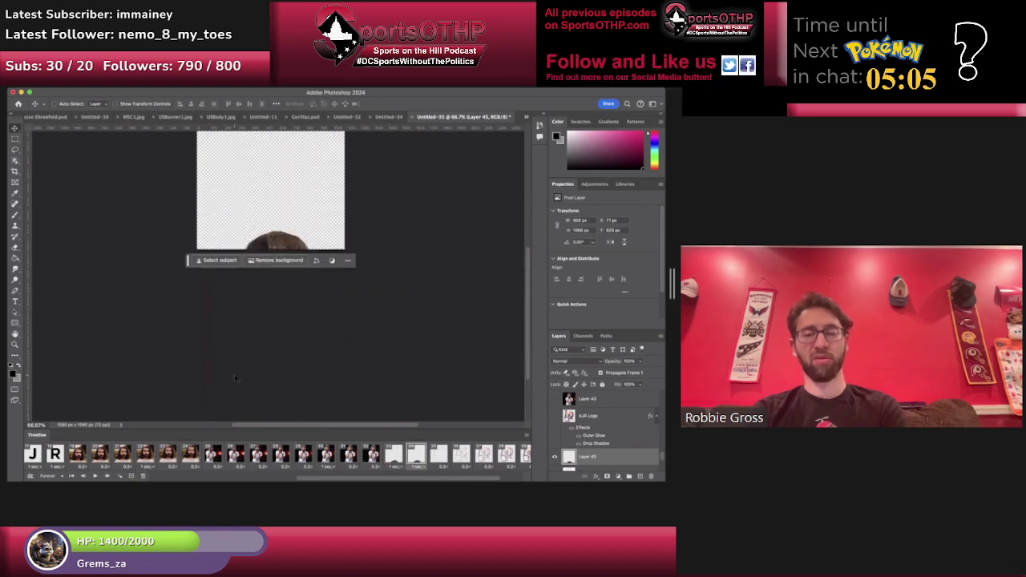
left_click_drag(279, 306, 295, 180)
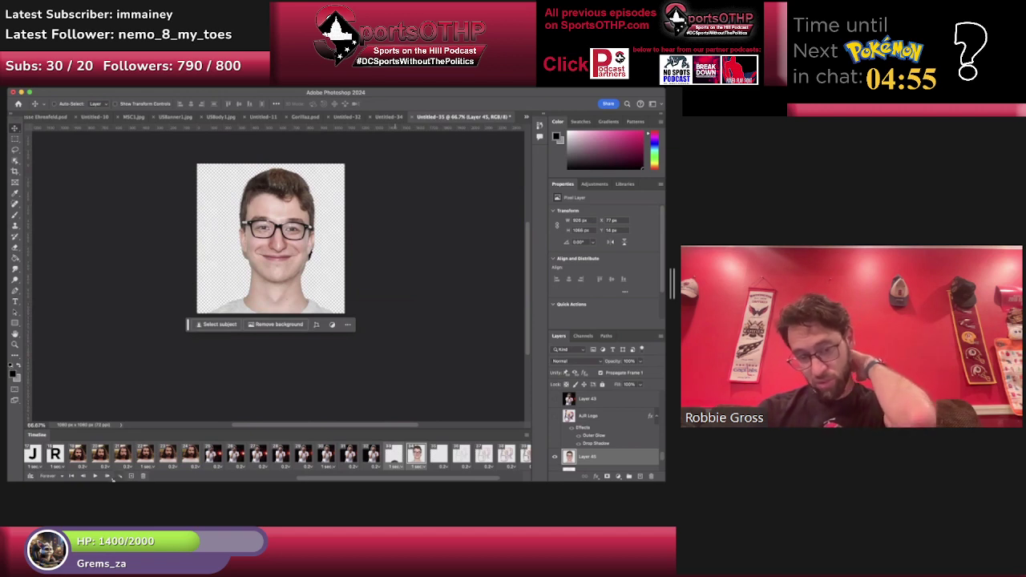
Tween between the lowered and raised portrait frames, adding 5 frames for all layers.
left_click(132, 478)
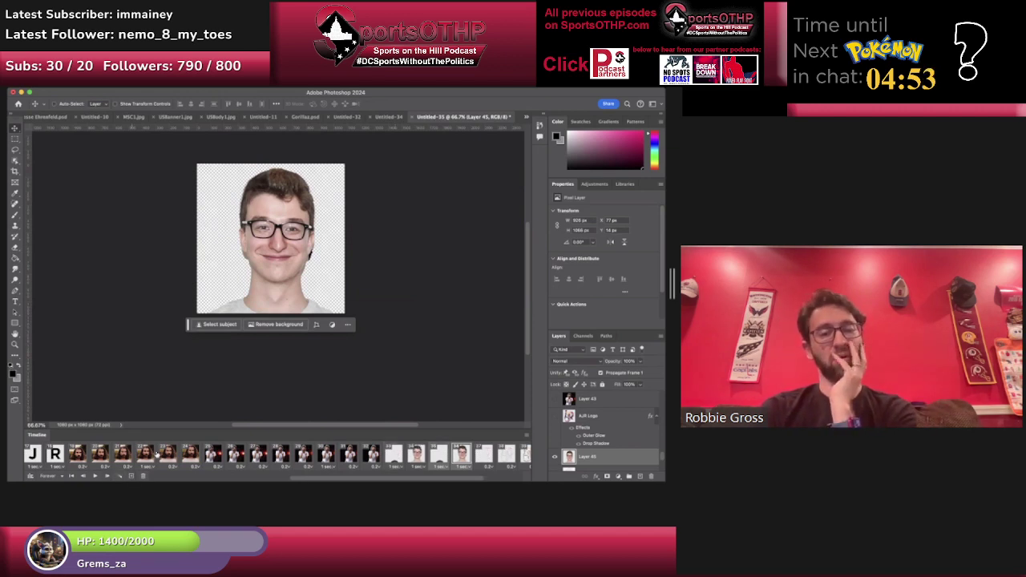
key("super+z")
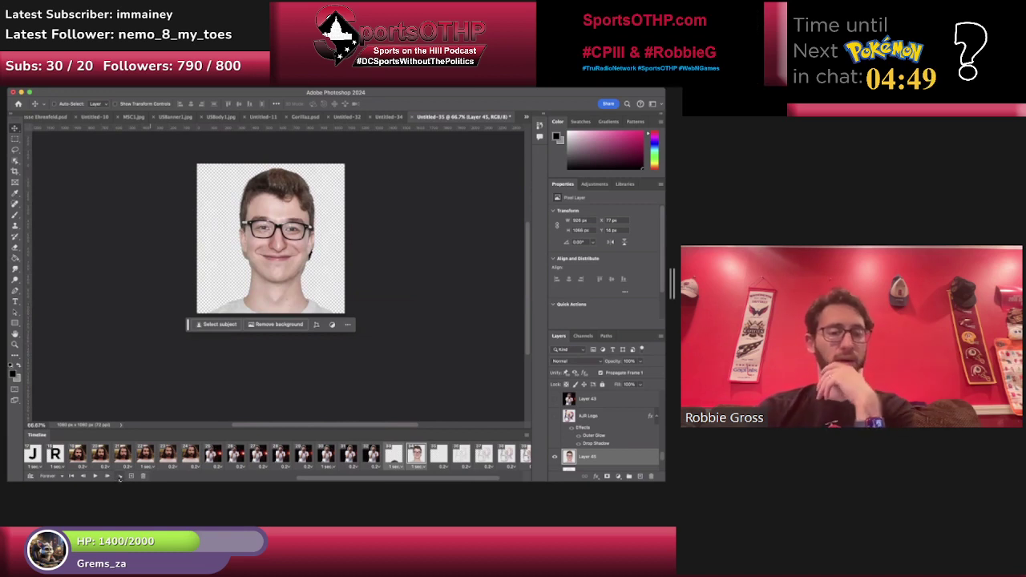
left_click(120, 476)
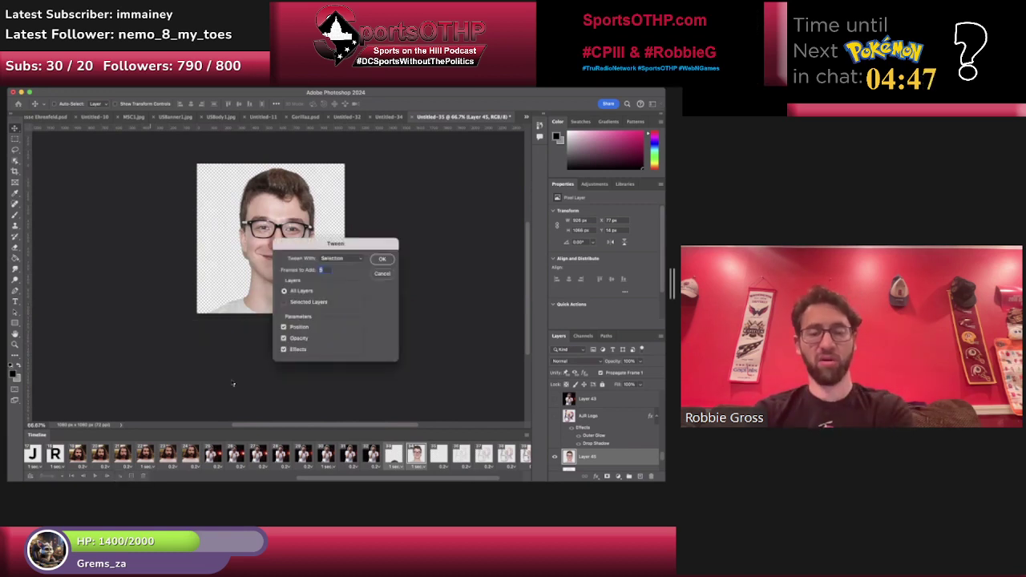
key("Return")
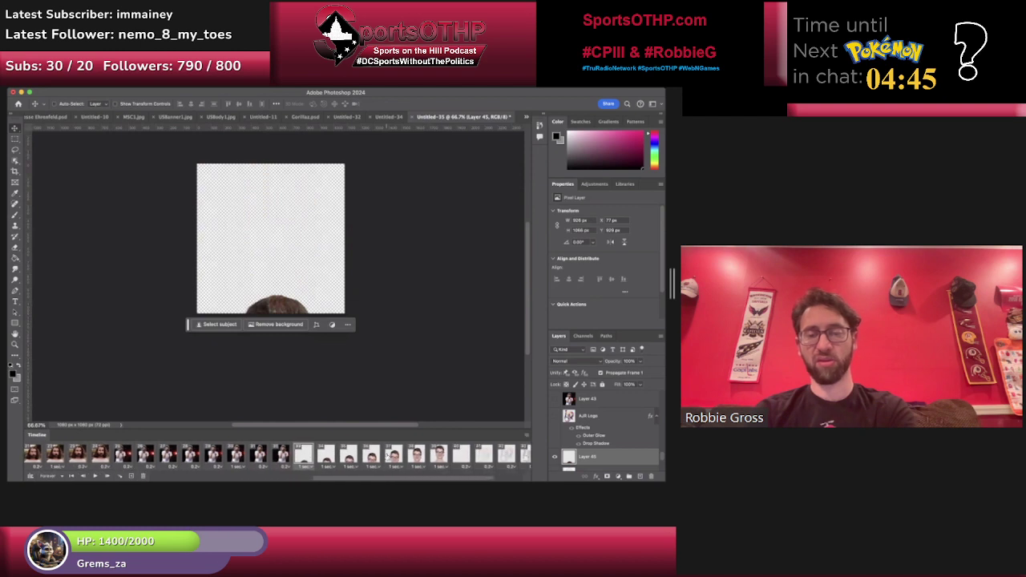
Set the delay of the rising portrait frames, except the final full-portrait one, to 0.2 seconds.
left_click(423, 458, "shift")
left_click(420, 467)
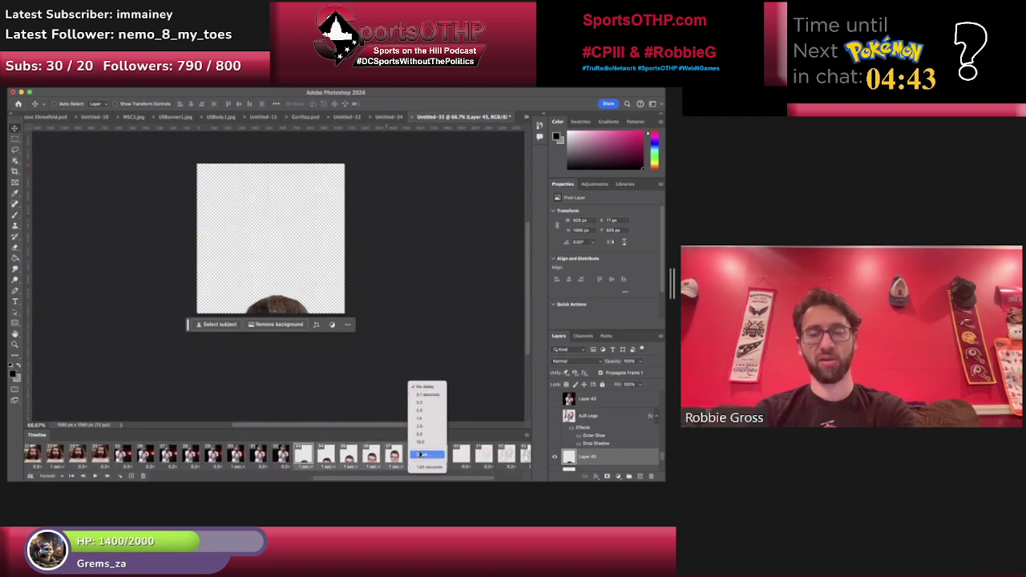
left_click(420, 456)
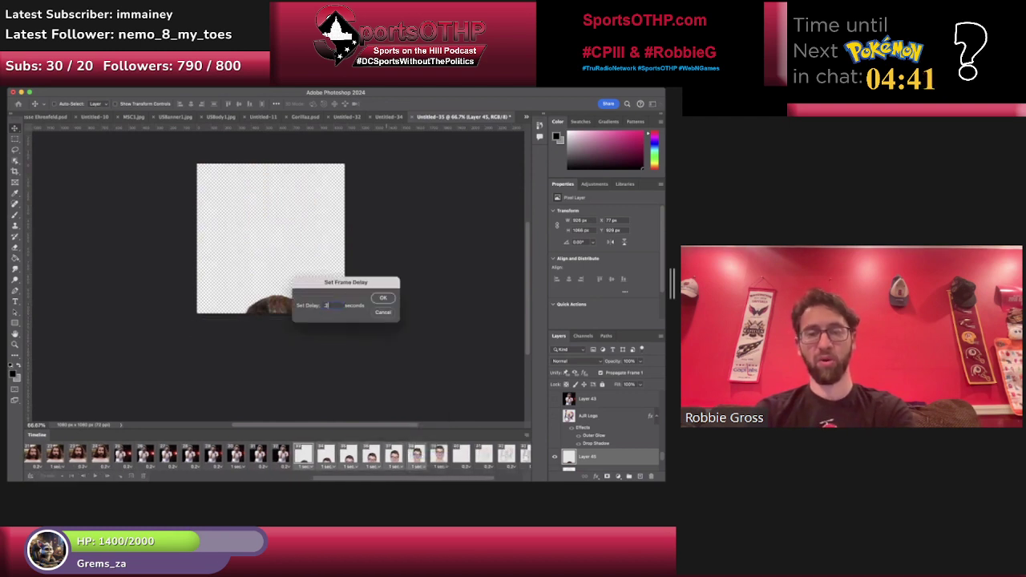
type("2")
key("Return")
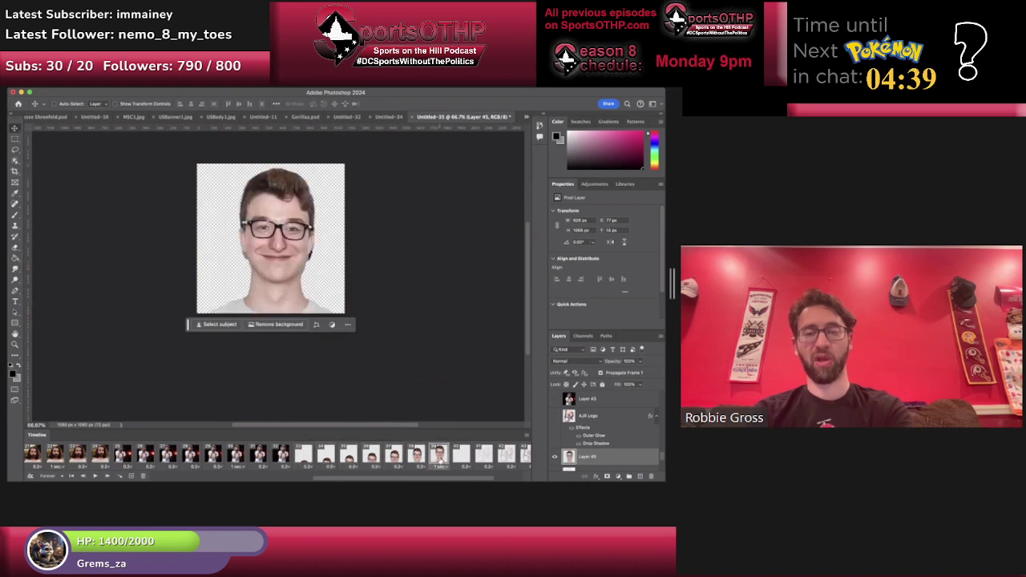
Play the animation from the first frame to check the portrait transition and the logo fade-in.
left_click(461, 460)
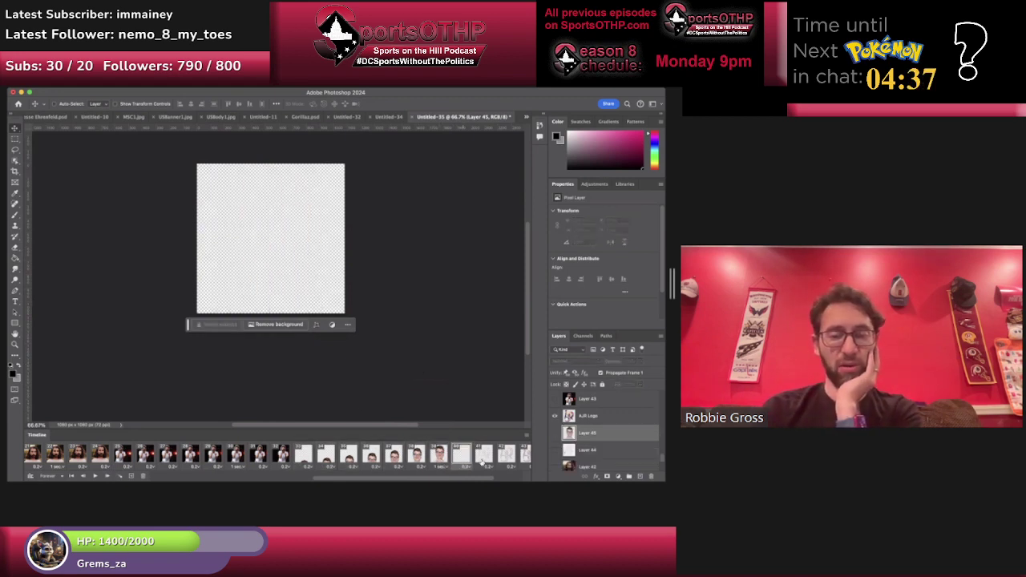
left_click(481, 461)
scroll(450, 462, "left", 10)
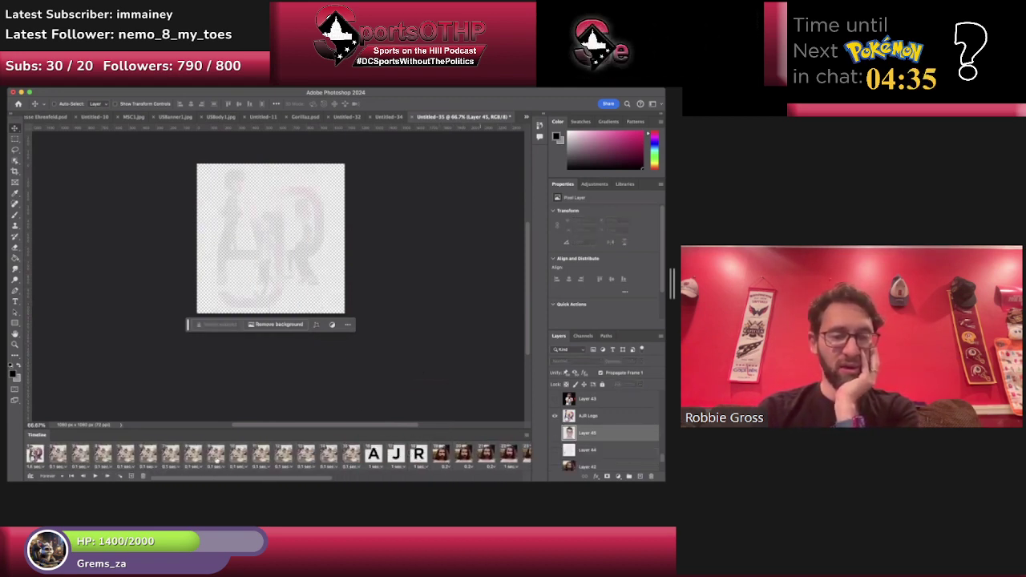
scroll(201, 458, "right", 8)
scroll(206, 465, "left", 10)
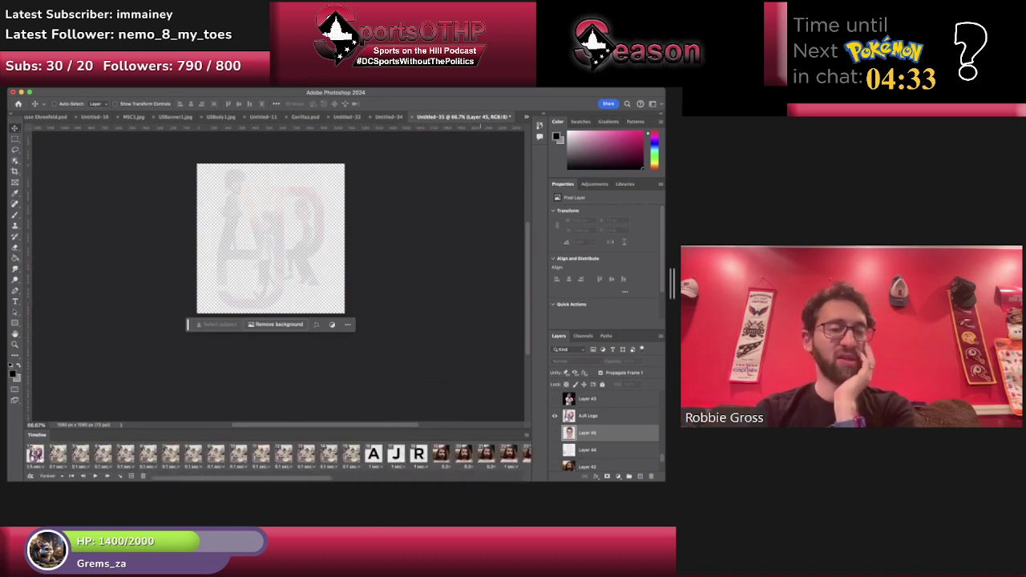
left_click(35, 457)
left_click(95, 477)
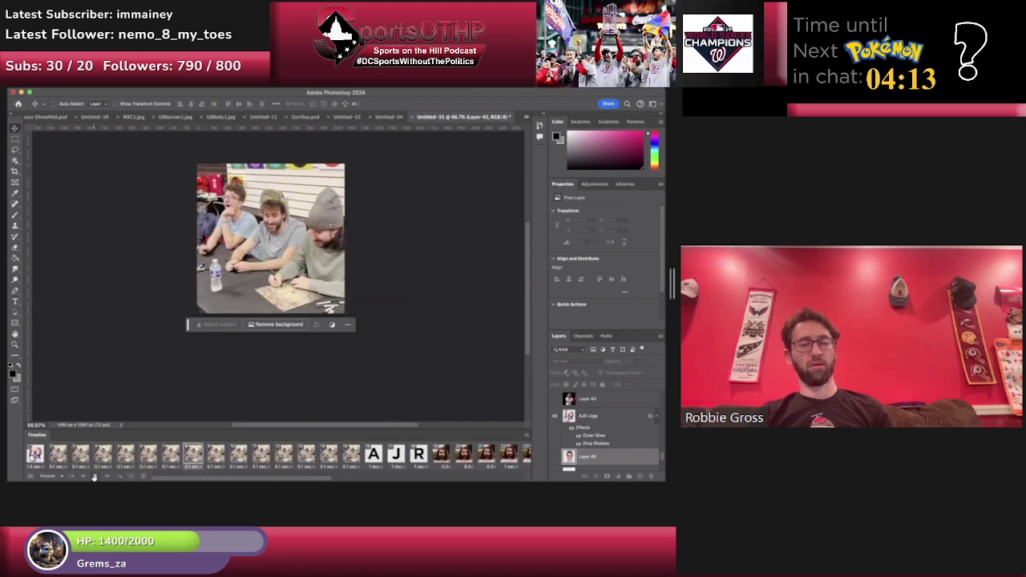
Examine the opening and closing logo frames and replay the whole animation to judge its loop and timing.
left_click(41, 459)
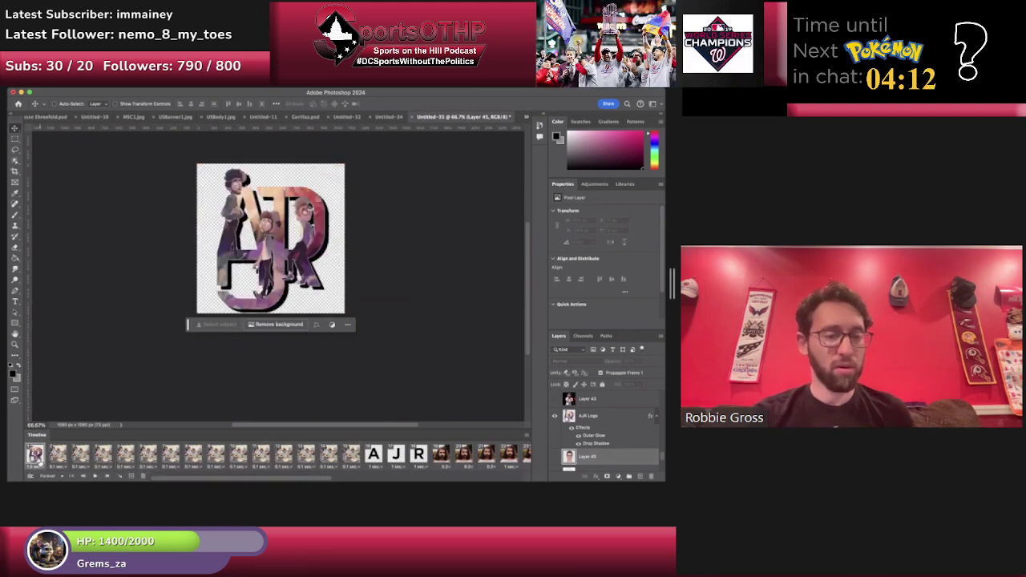
left_click(58, 460)
left_click(38, 461)
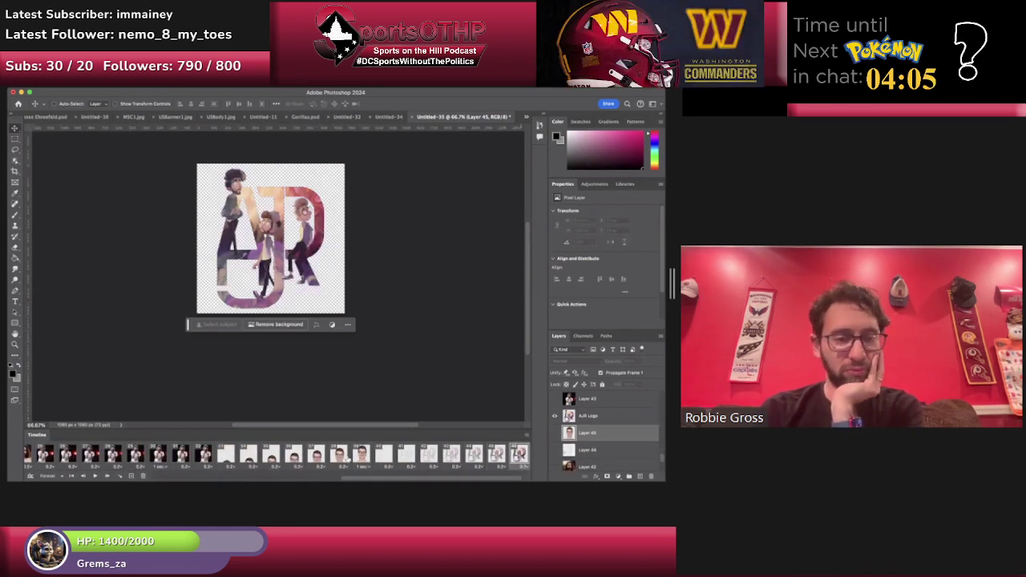
left_click(96, 477)
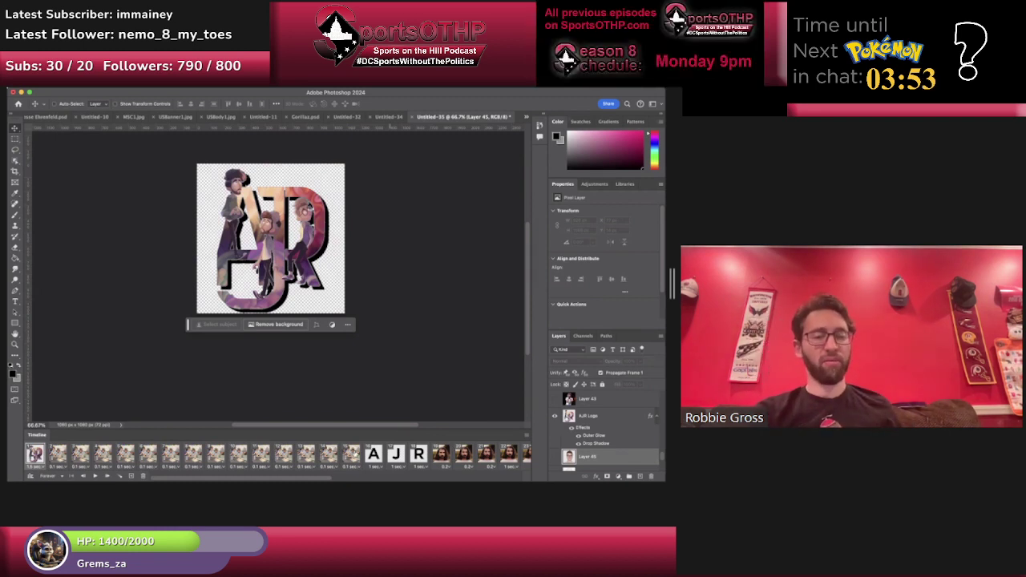
left_click(95, 476)
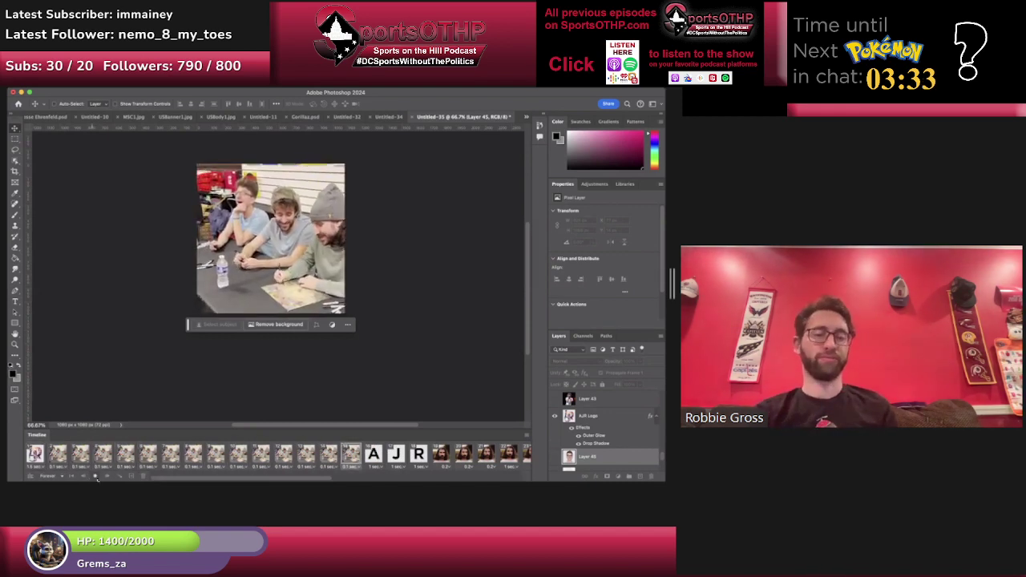
left_click(95, 476)
left_click(35, 459)
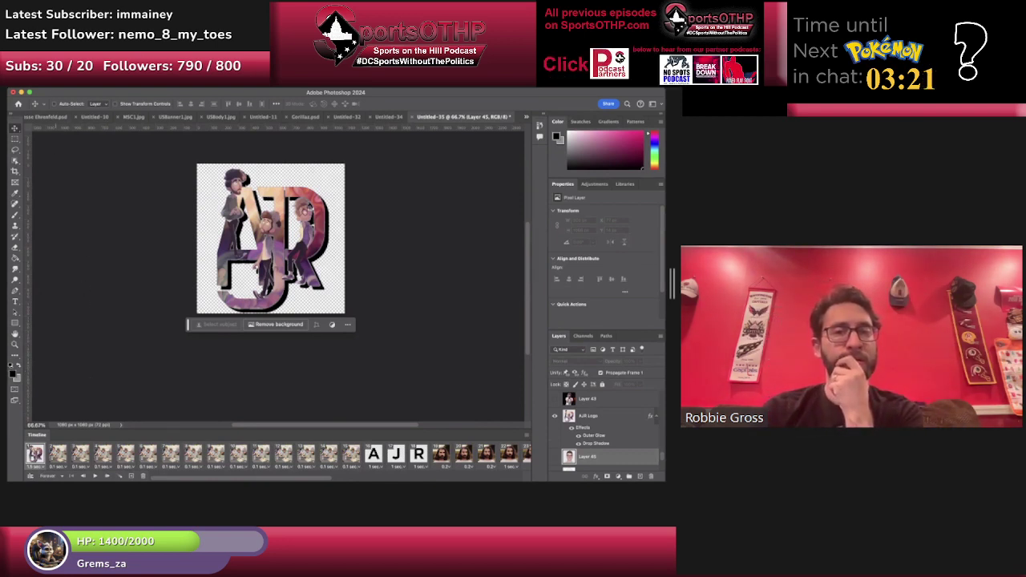
Save the animation in Photoshop format as AJR in the Twitch folder inside Pictures, keeping Maximize Compatibility on.
left_click(55, 80)
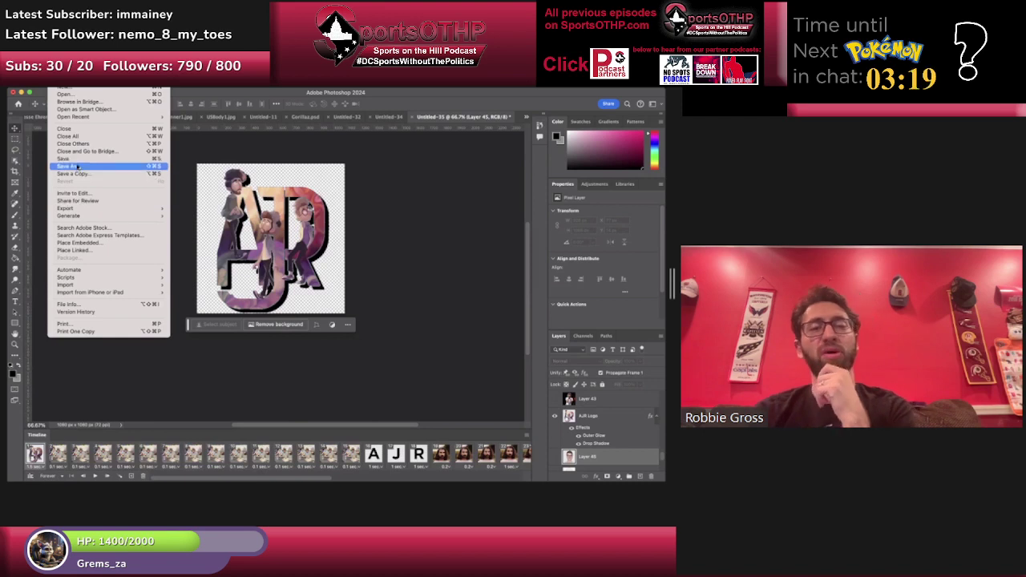
left_click(78, 166)
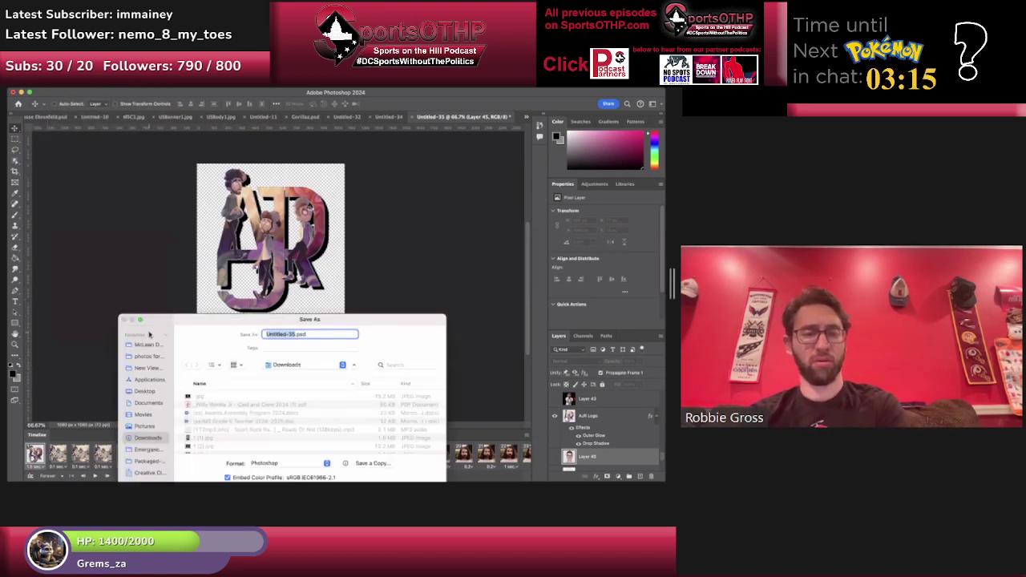
left_click(145, 426)
scroll(212, 414, "down", 10)
scroll(213, 414, "down", 3)
scroll(213, 416, "down", 2)
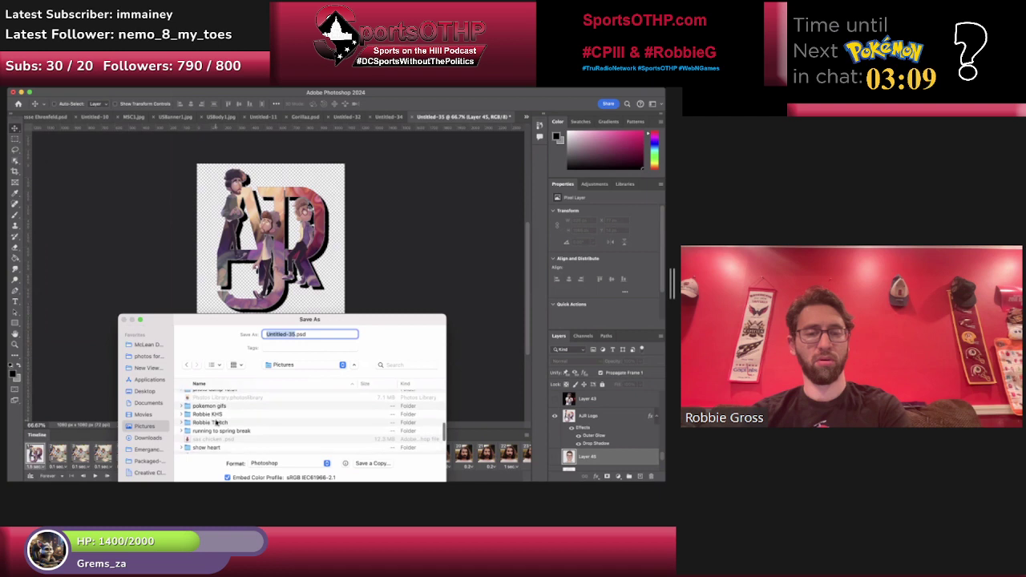
double_click(214, 420)
left_click(294, 334)
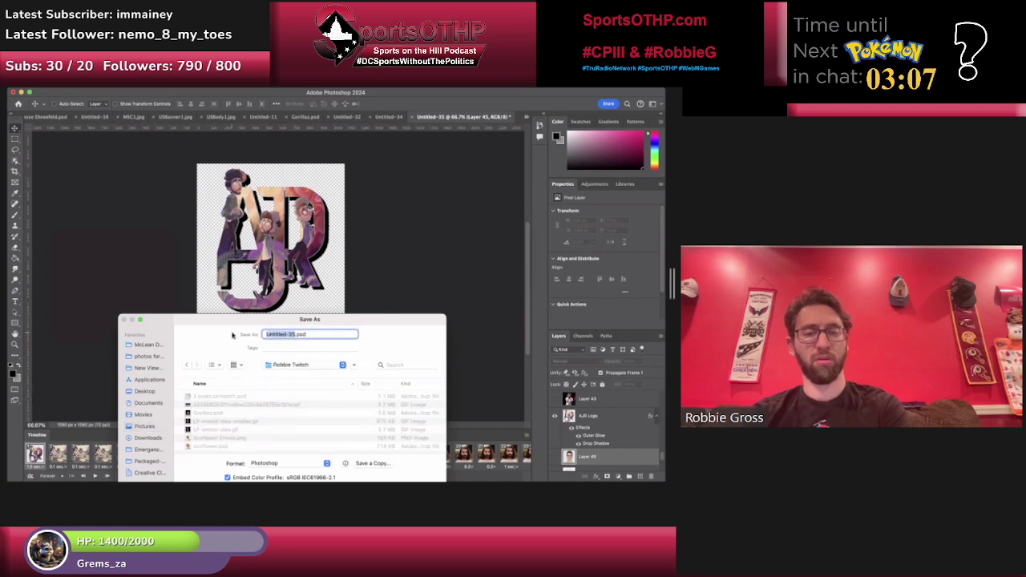
type("AJR")
key("Return")
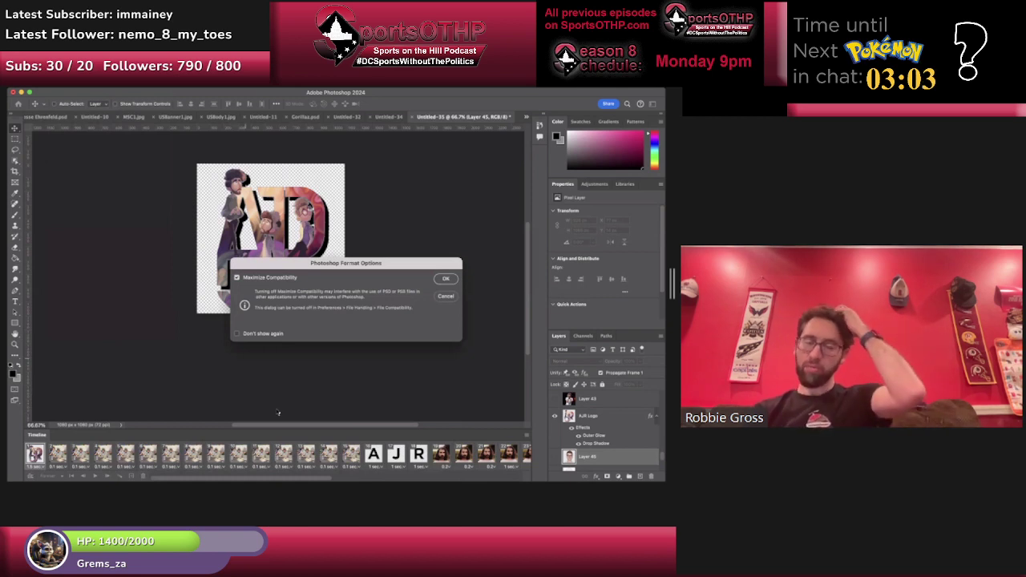
key("Return")
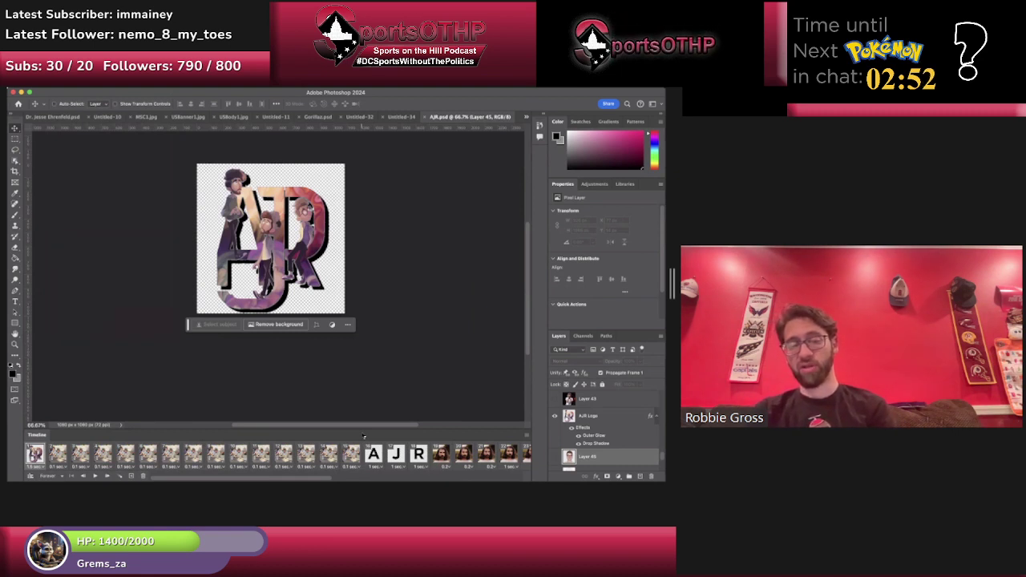
Play the animation while zoomed out to 8.33% and at 25% to judge how it reads at small size.
left_click(96, 476)
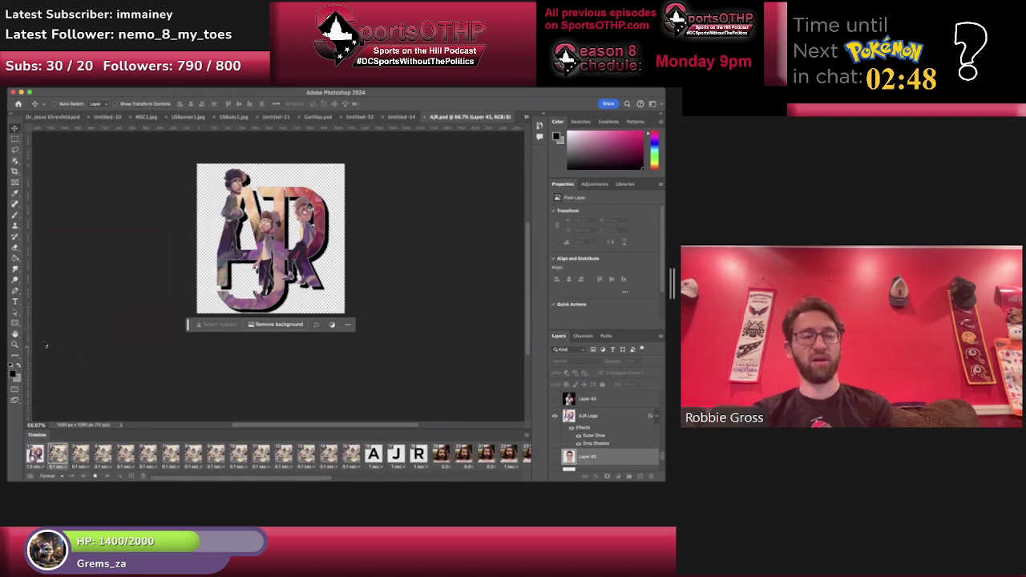
left_click(15, 345)
left_click(298, 233, "alt")
left_click(299, 235, "alt")
left_click(298, 235, "alt")
left_click(299, 235, "alt")
left_click(298, 235, "alt")
left_click(297, 236, "alt")
left_click(297, 235, "alt")
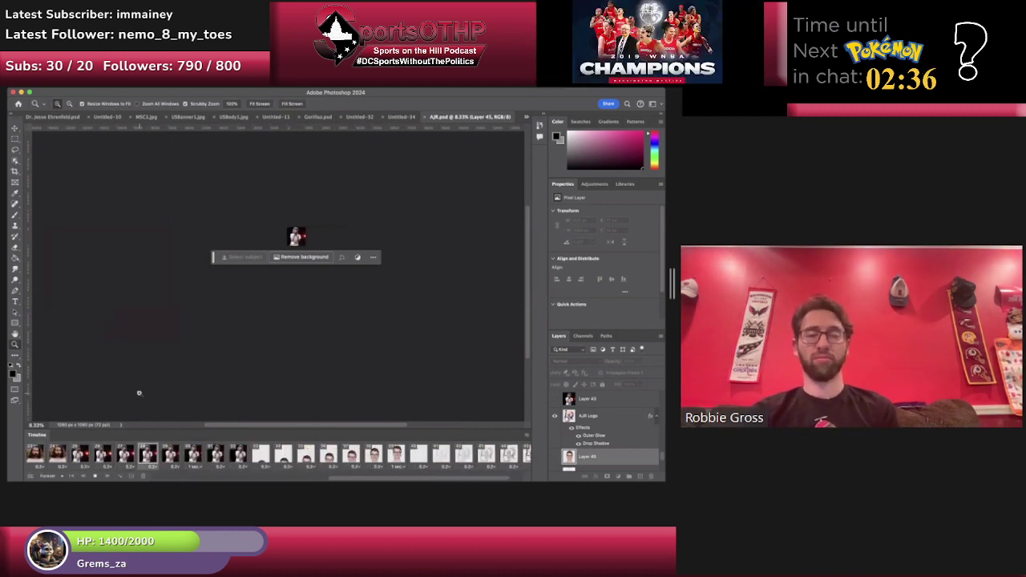
left_click(303, 294)
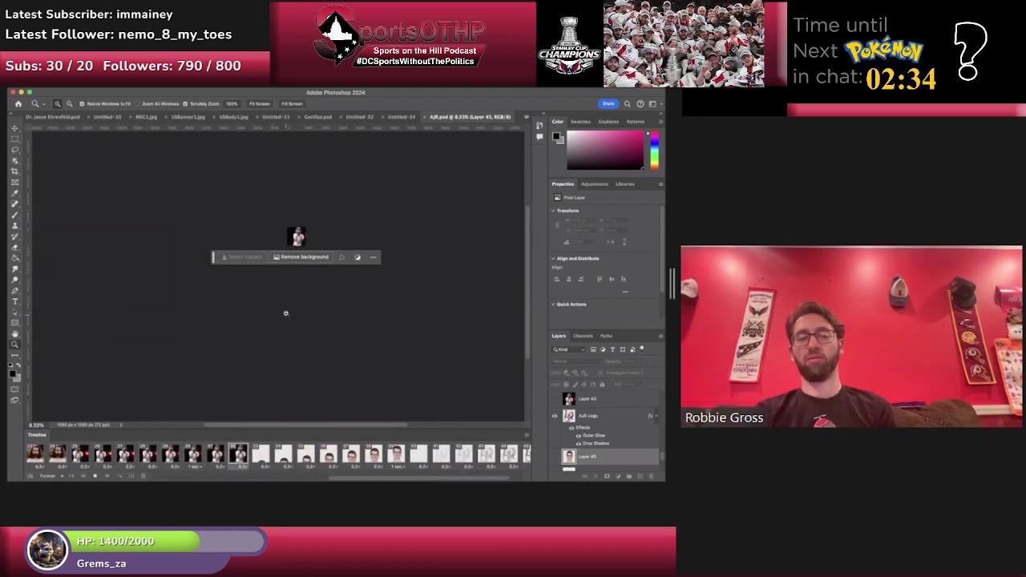
left_click(305, 293)
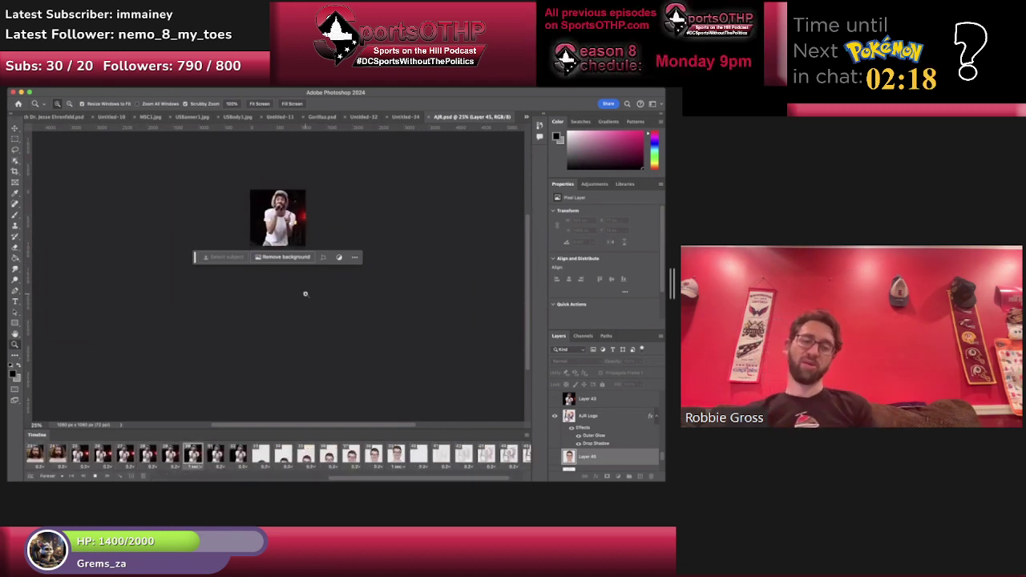
key("space")
On the letter A frame, show the Color Overlay background layer beneath Layer 1.
scroll(192, 473, "left", 2)
scroll(192, 473, "left", 3)
left_click(317, 463)
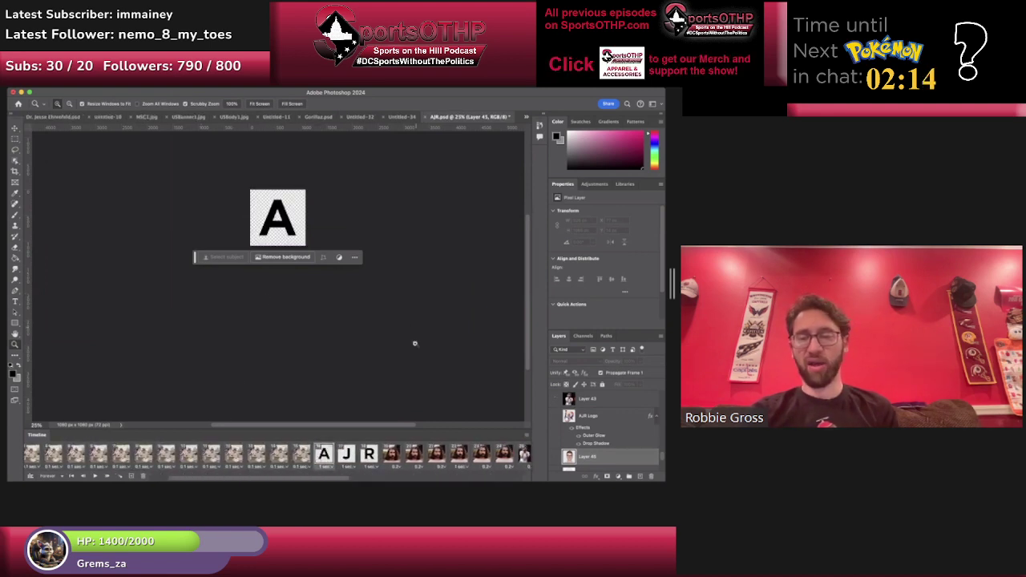
key("v")
scroll(593, 433, "up", 4)
left_click(555, 447)
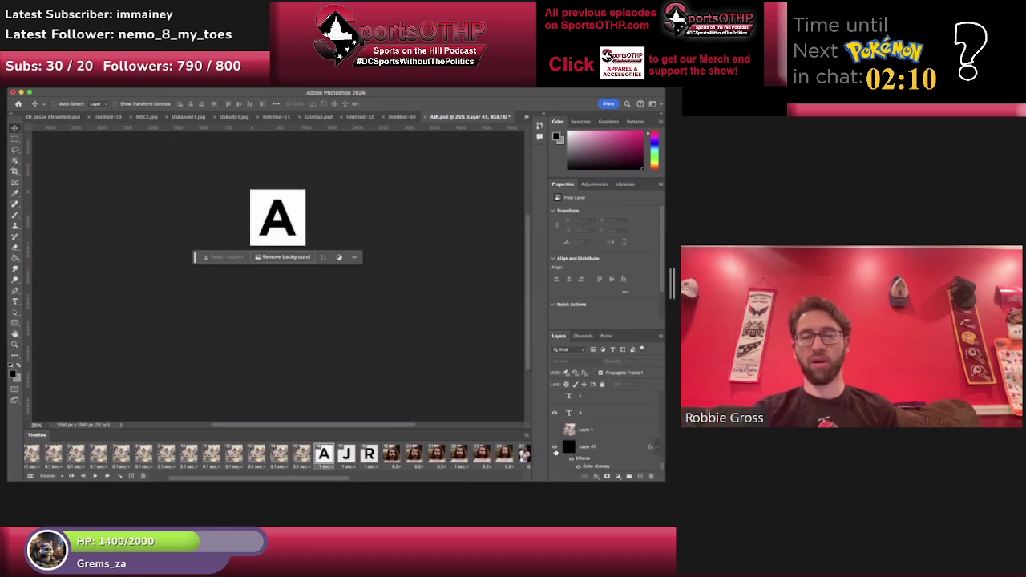
left_click(572, 463)
left_click(572, 464)
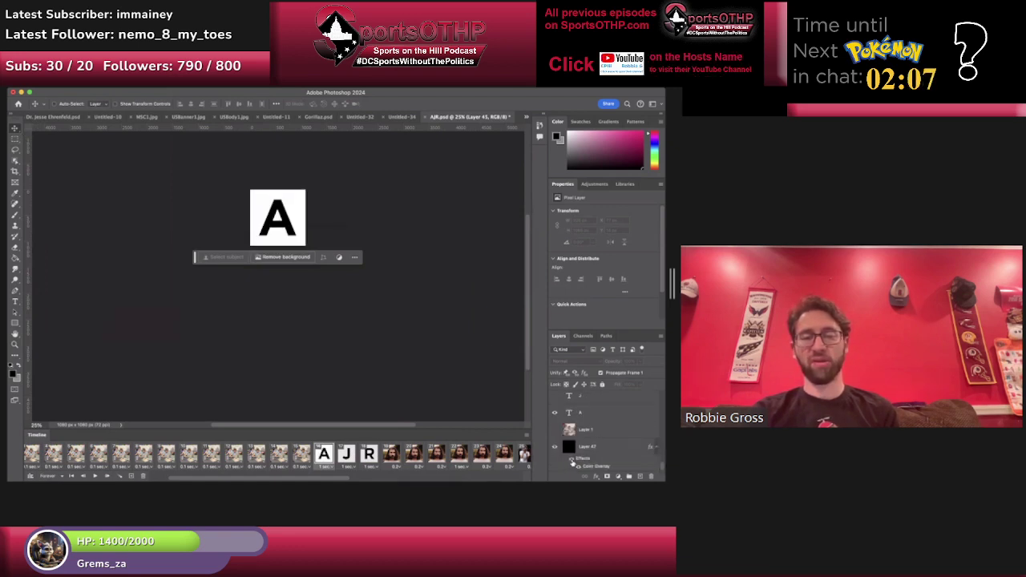
double_click(277, 230)
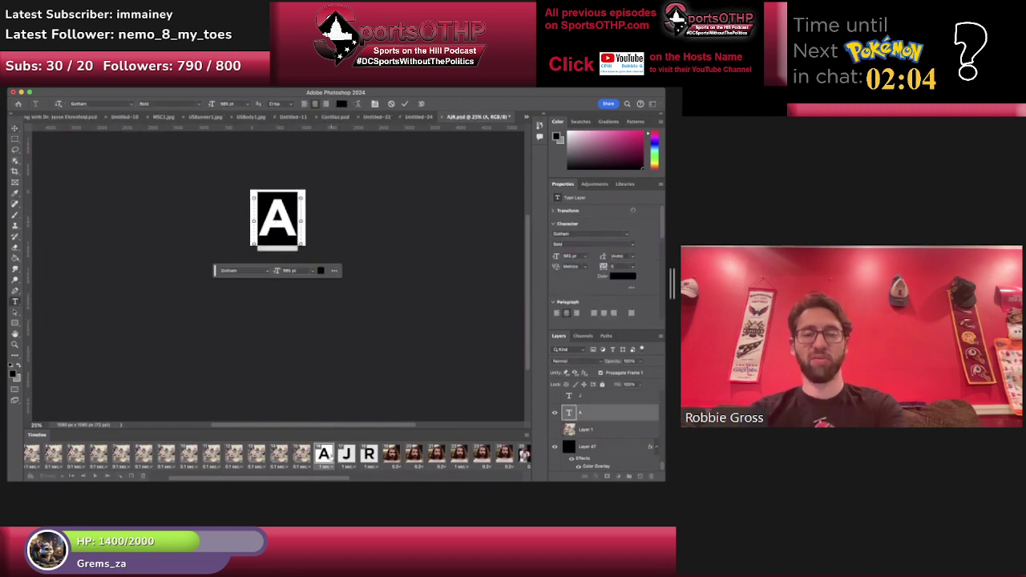
left_click(332, 458)
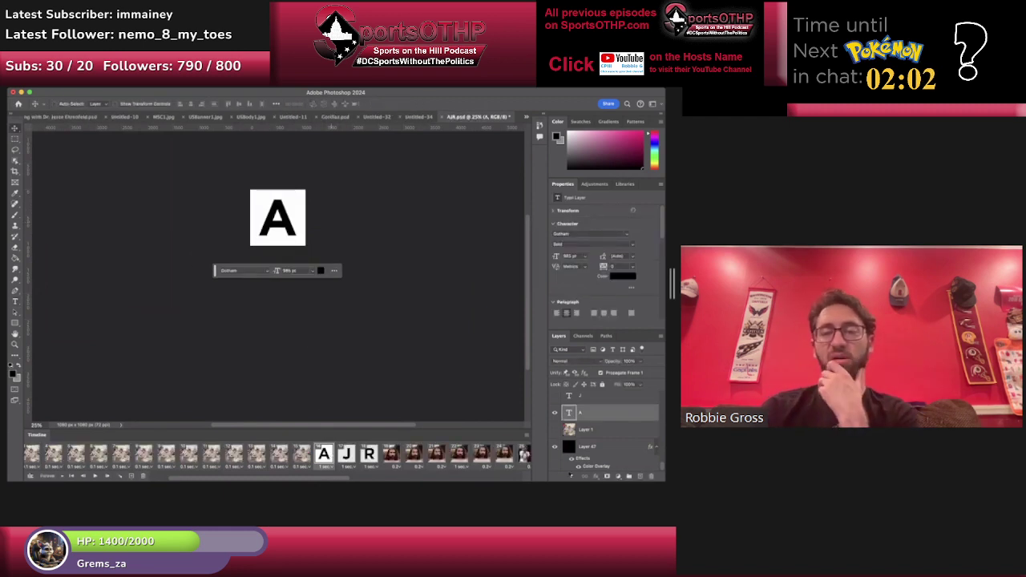
left_click(554, 447)
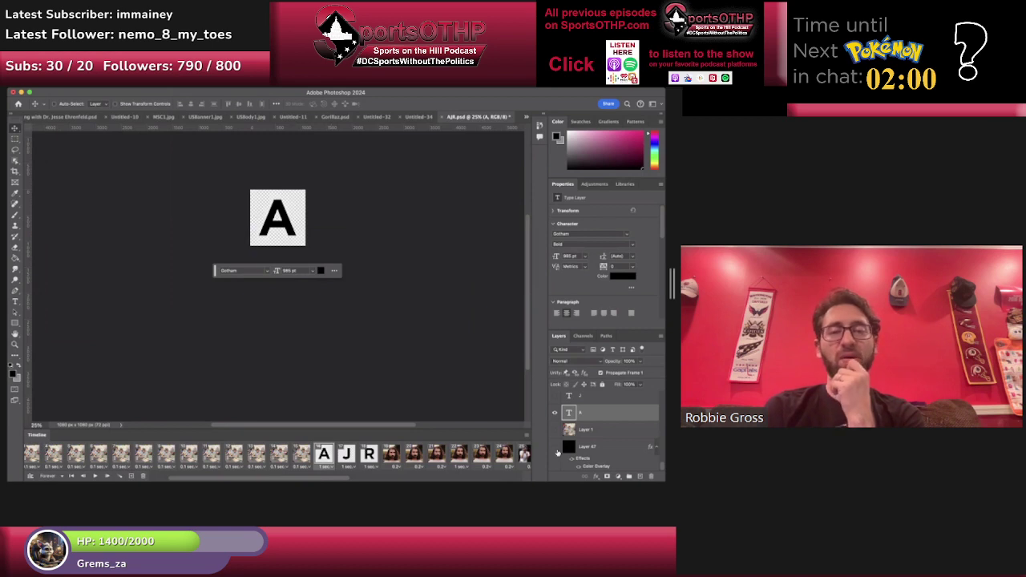
left_click(556, 449)
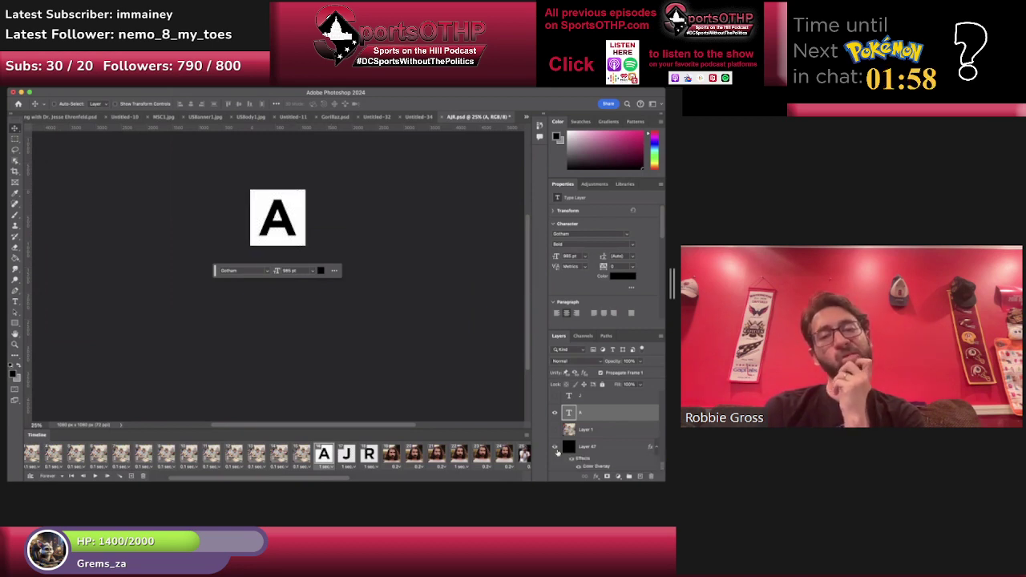
Show the Color Overlay background layer on the letter J and R frames, and check the three letter frames in order.
left_click(346, 454)
left_click_drag(347, 454, 348, 455)
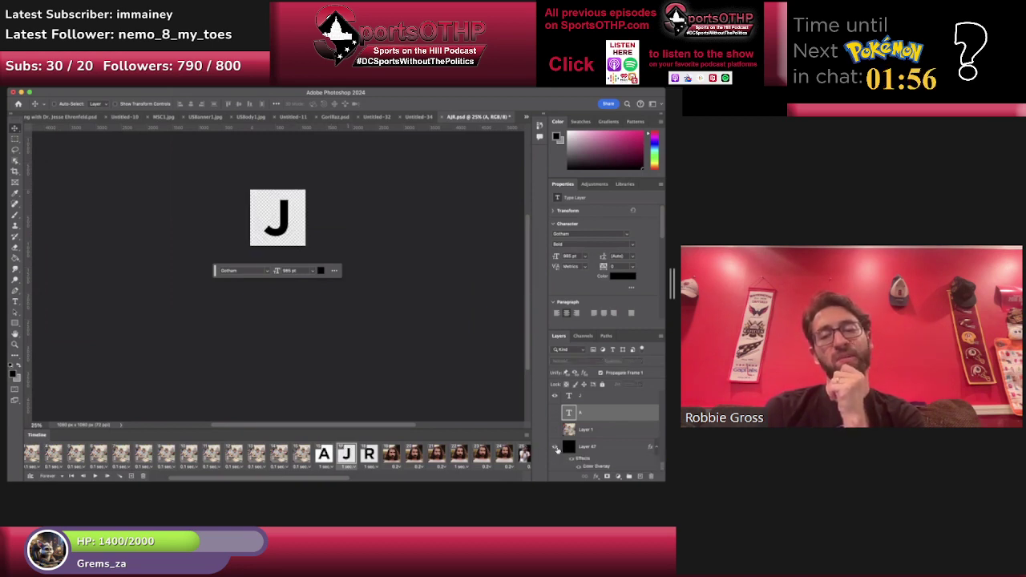
left_click(554, 446)
left_click(370, 456)
left_click(556, 448)
left_click(325, 453)
left_click(346, 451)
left_click(364, 452)
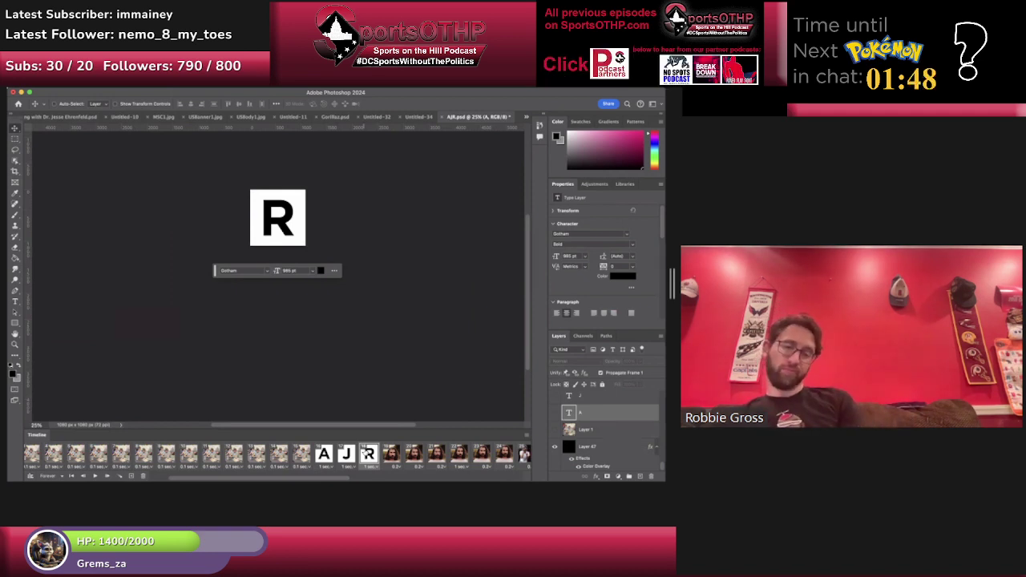
Check a portrait frame after the letters and return to the last group photo frame before the letter A.
left_click(410, 454)
scroll(411, 454, "left", 2)
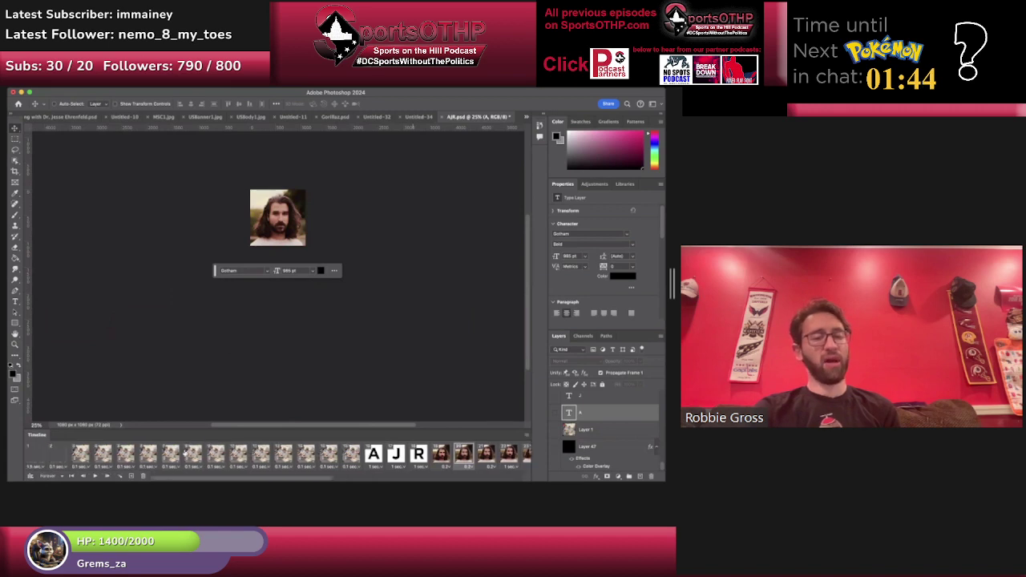
key("space")
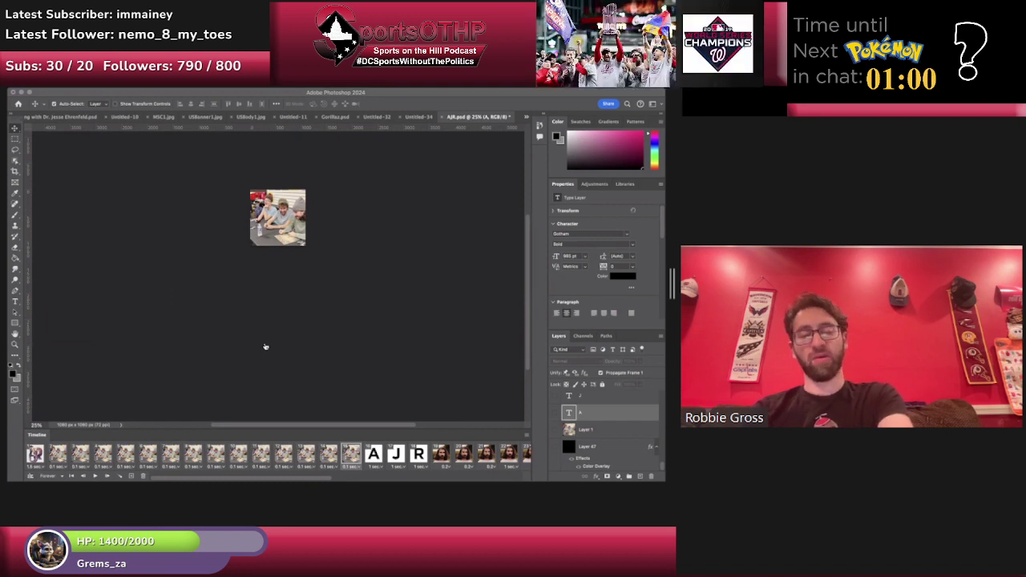
left_click(242, 321)
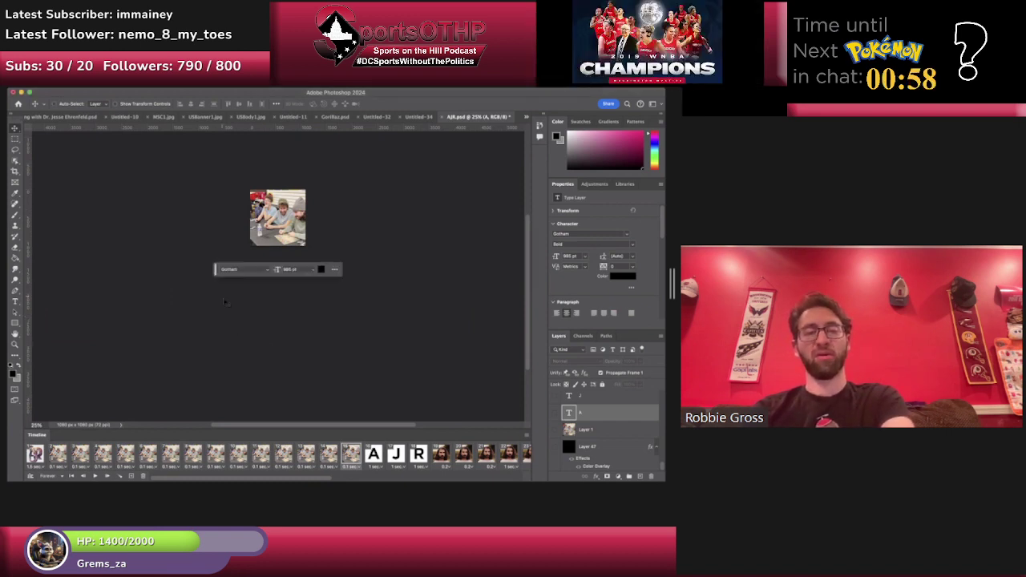
Start a Video Frames to Layers import using the video of the band at the record store signing table.
left_click(58, 81)
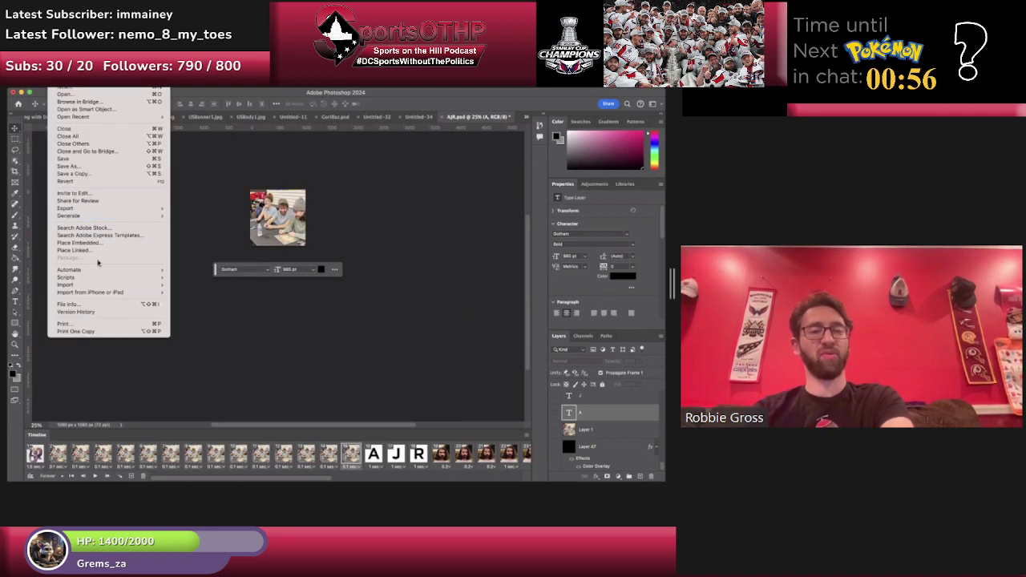
mouse_move(153, 286)
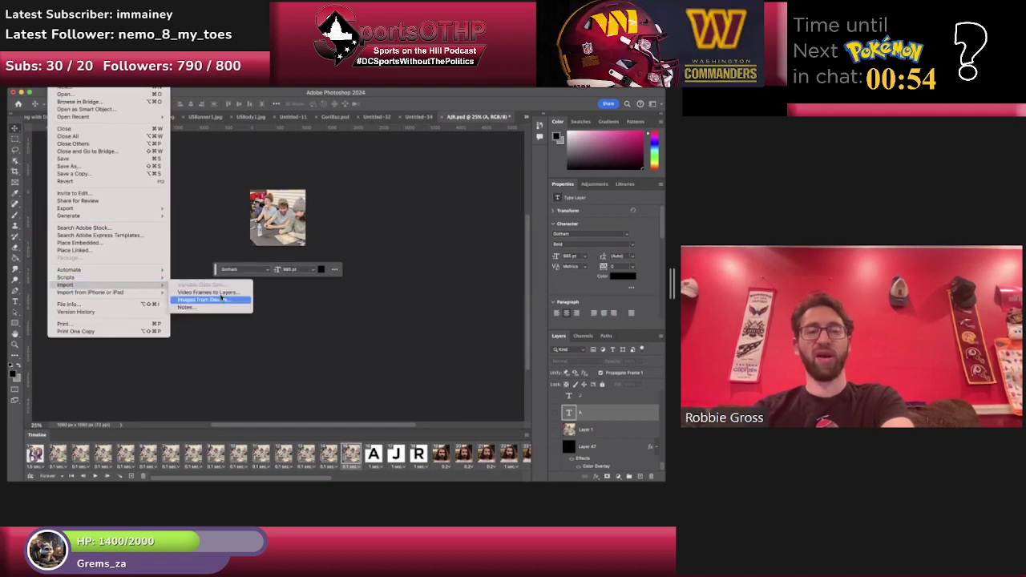
left_click(222, 293)
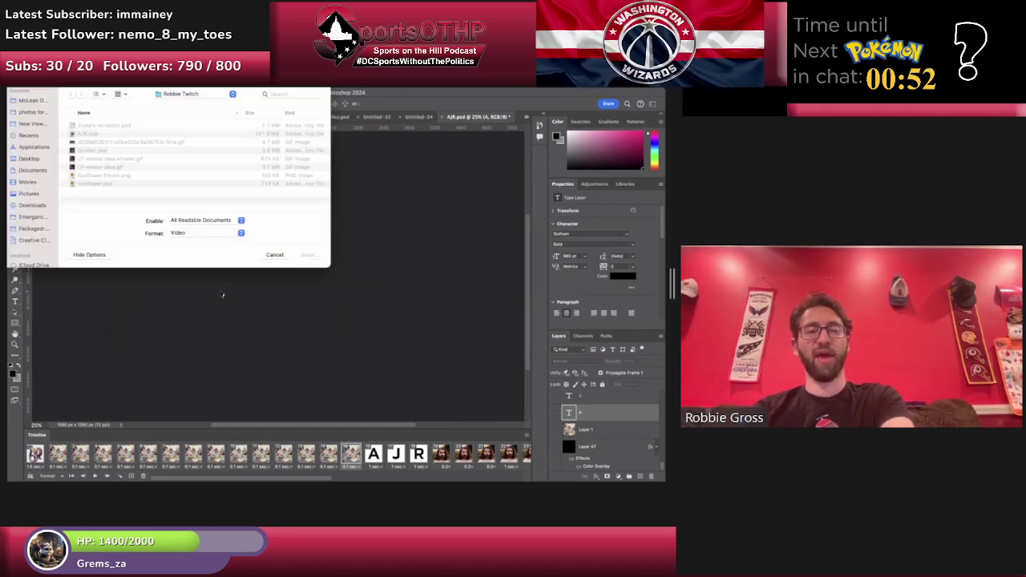
key("Escape")
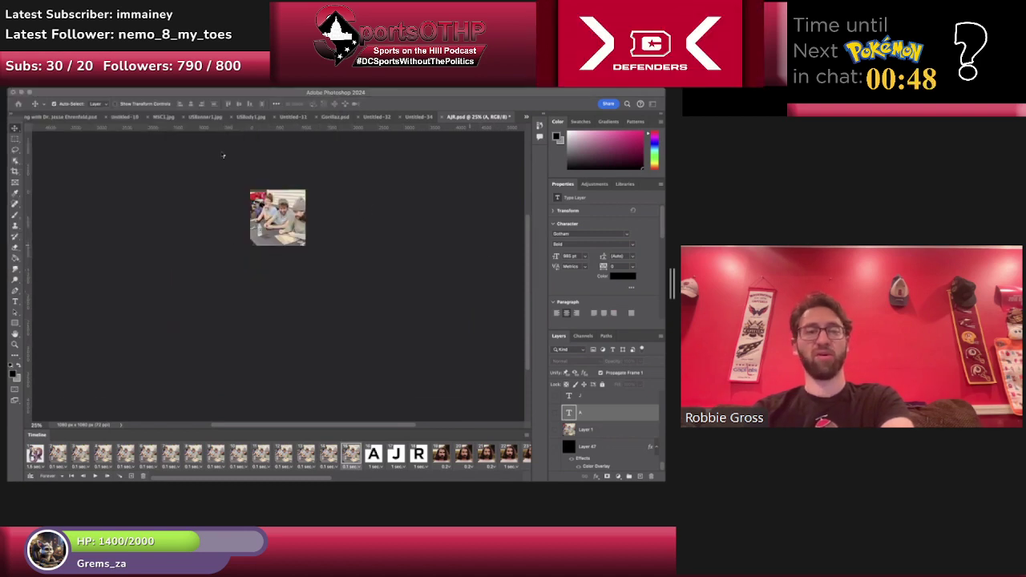
key("super+o")
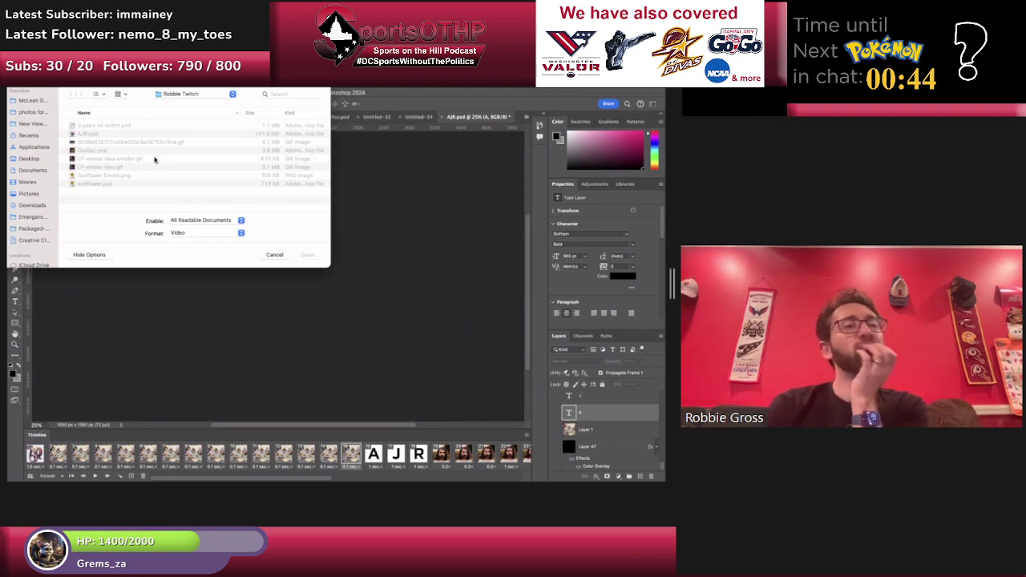
double_click(155, 160)
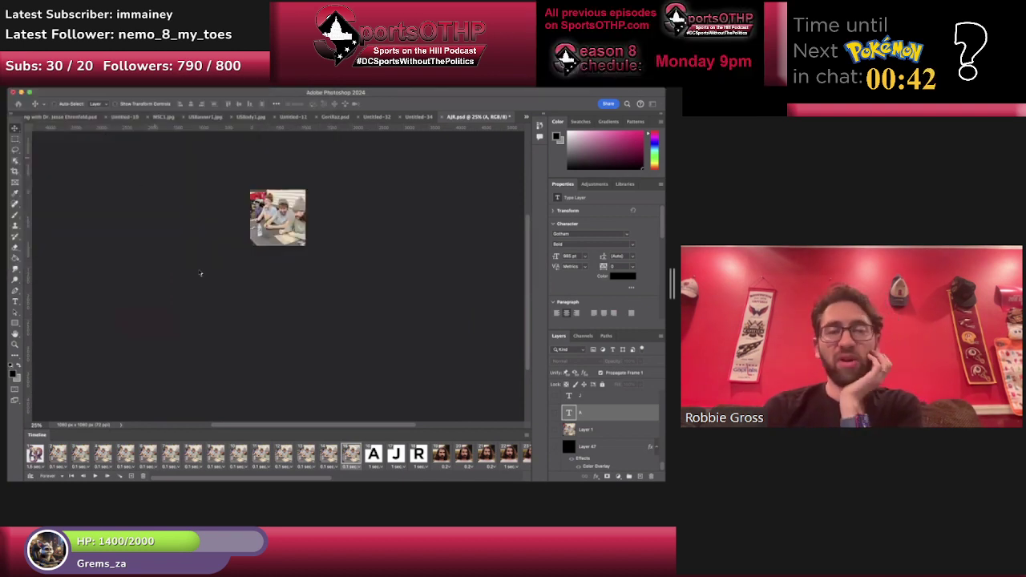
Preview the video and restrict the import to a short selected range near its end.
left_click_drag(316, 348, 422, 345)
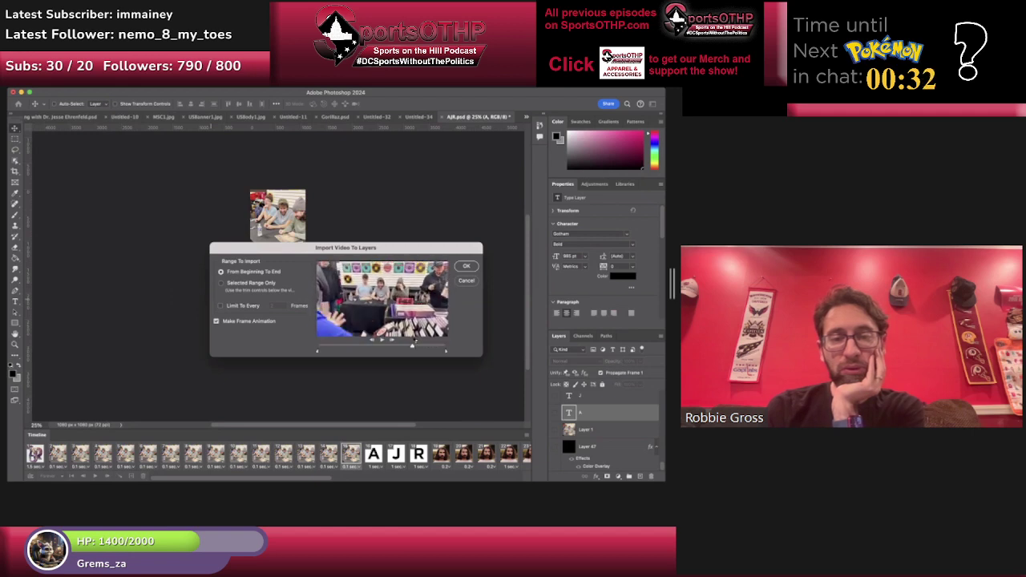
left_click_drag(414, 343, 416, 344)
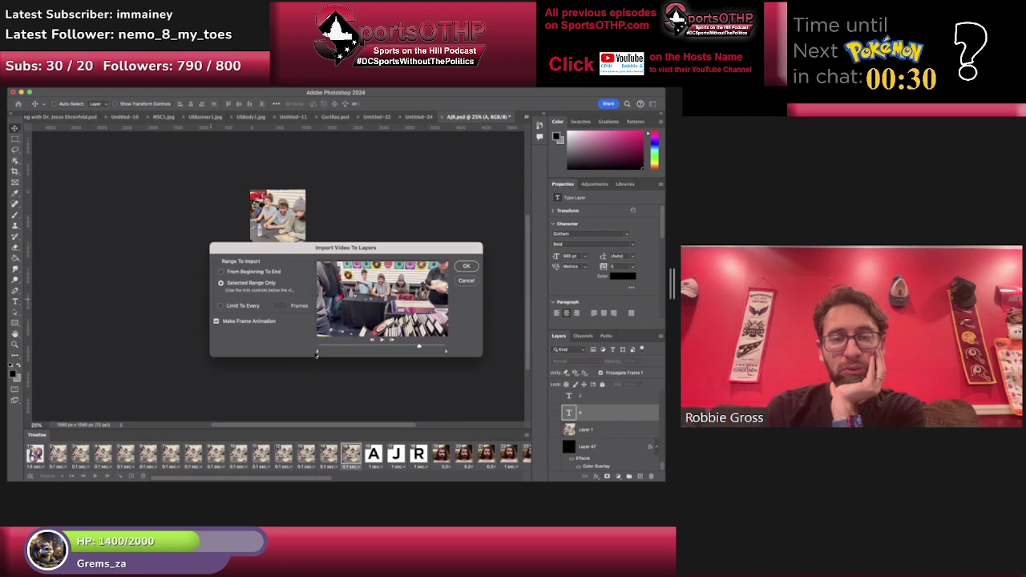
left_click_drag(318, 352, 391, 352)
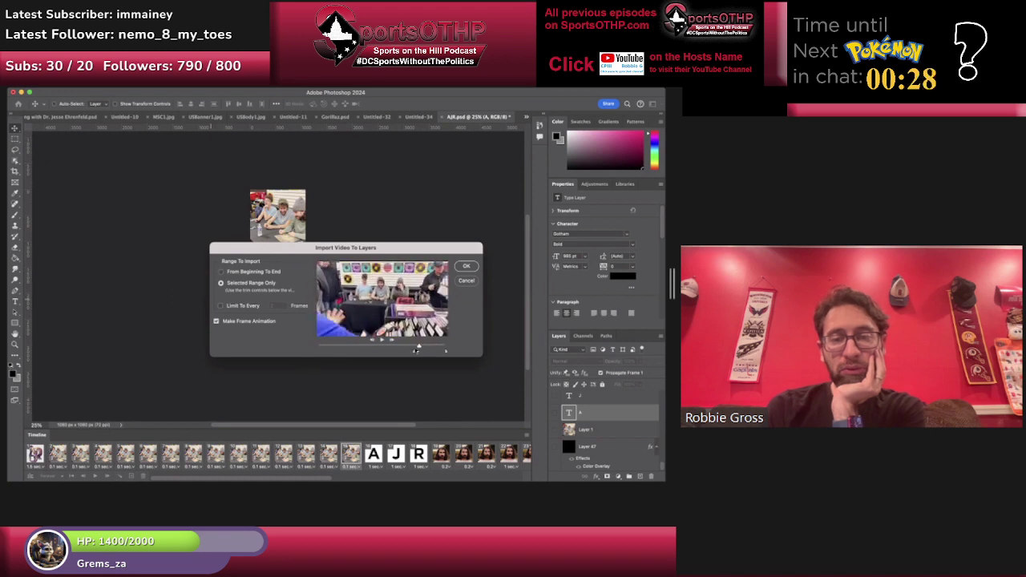
left_click_drag(419, 349, 422, 351)
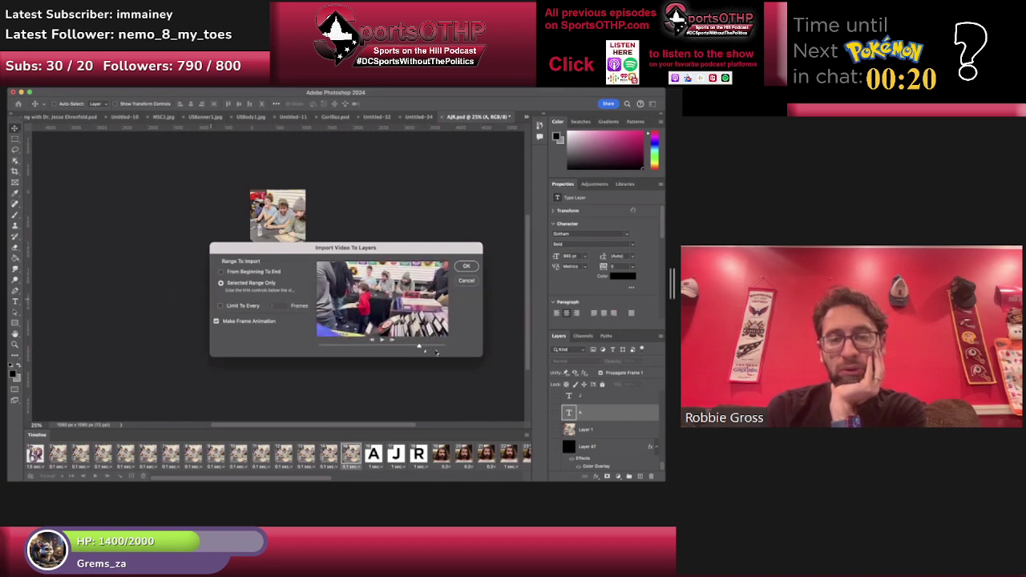
left_click_drag(437, 353, 435, 353)
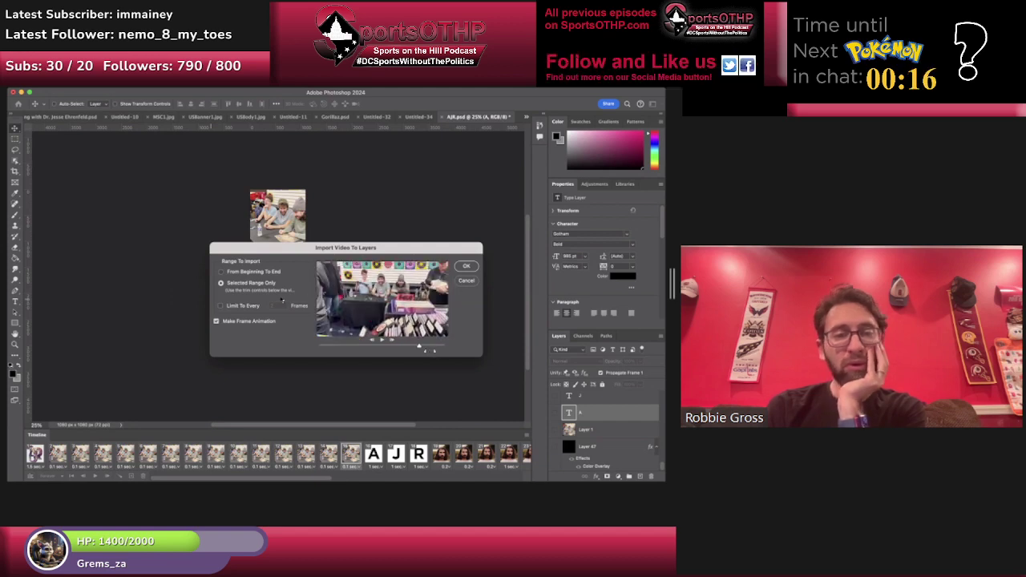
Limit the import to every 5 frames and bring the range in as layers with a frame animation.
left_click(220, 306)
type("5")
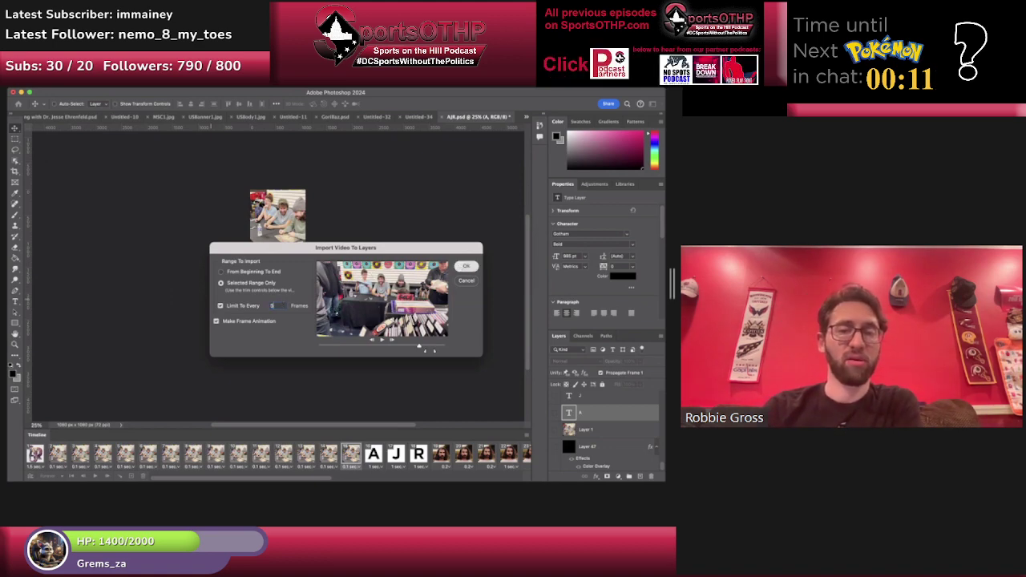
left_click(466, 266)
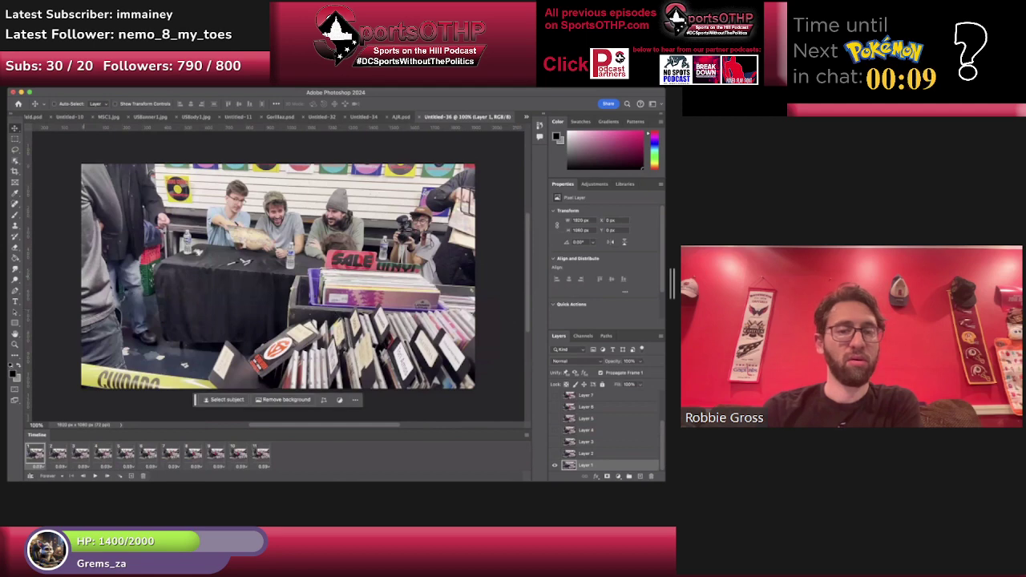
Crop the imported clip to a square of about 902 px around the three band members at the table.
key("c")
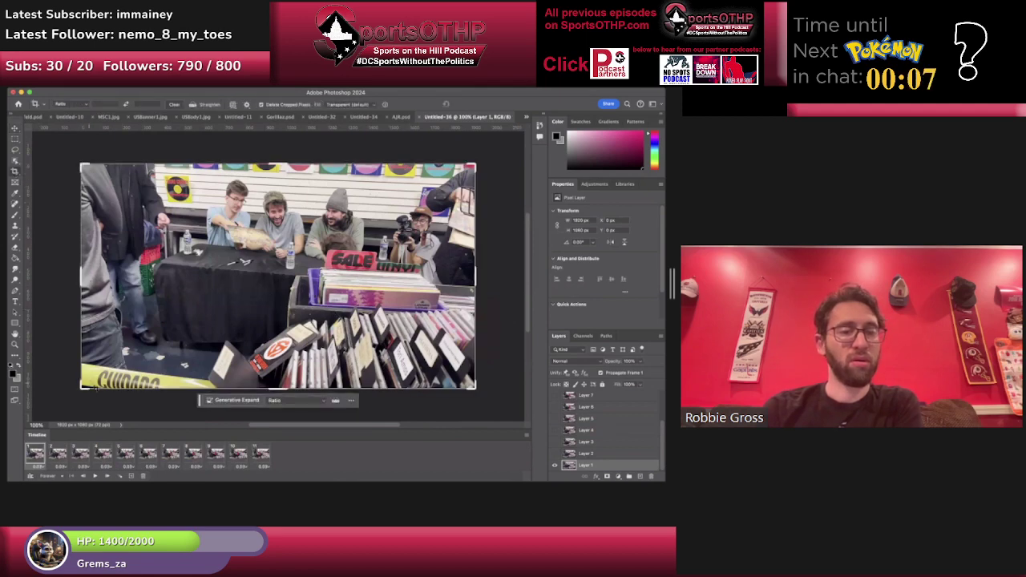
left_click_drag(95, 388, 136, 356)
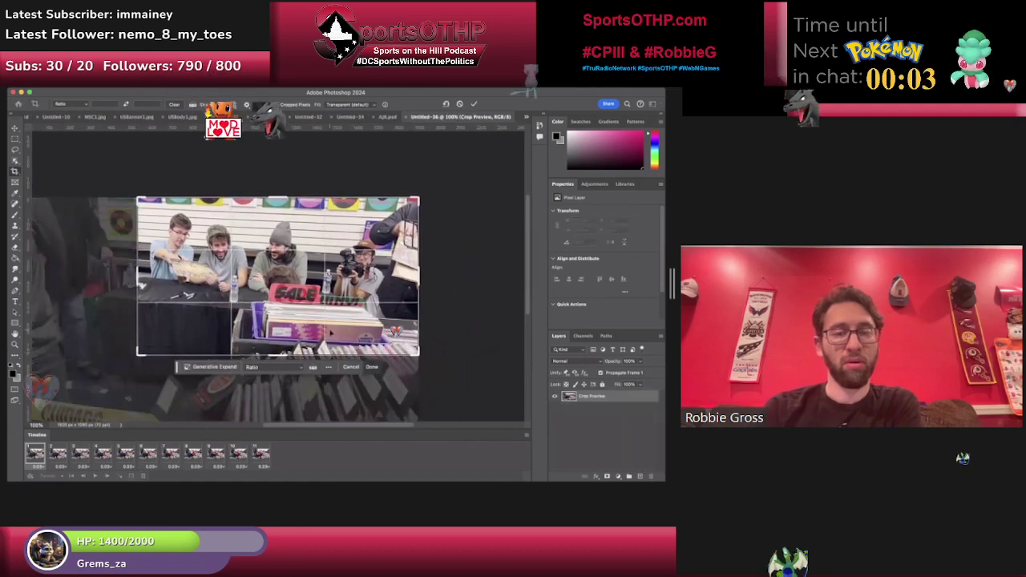
left_click_drag(419, 286, 372, 277)
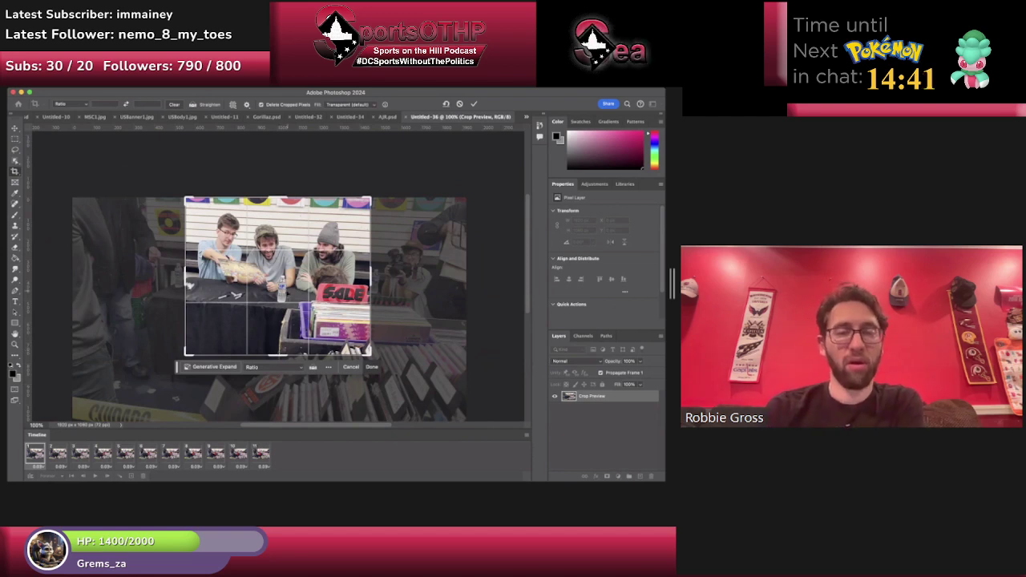
left_click_drag(279, 355, 278, 353)
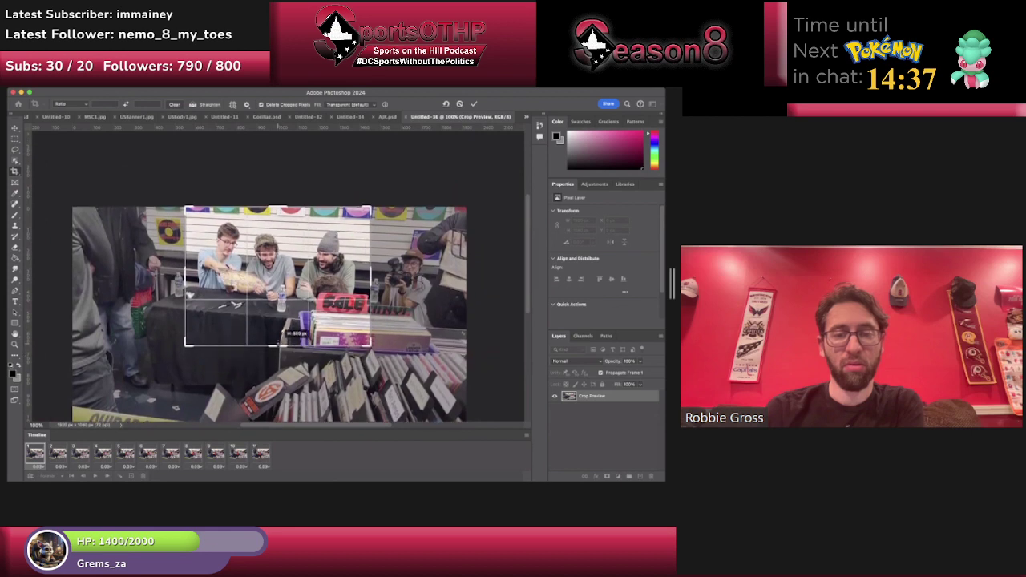
left_click_drag(280, 357, 280, 370)
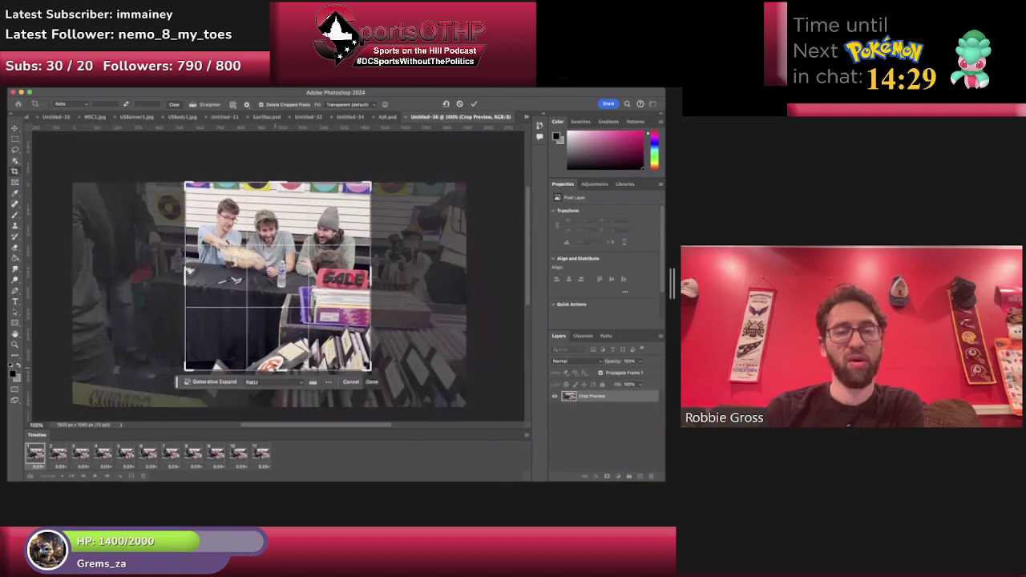
key("Return")
Play the cropped clip briefly, stop it, and close its document without saving to return to AJR.psd.
left_click(94, 476)
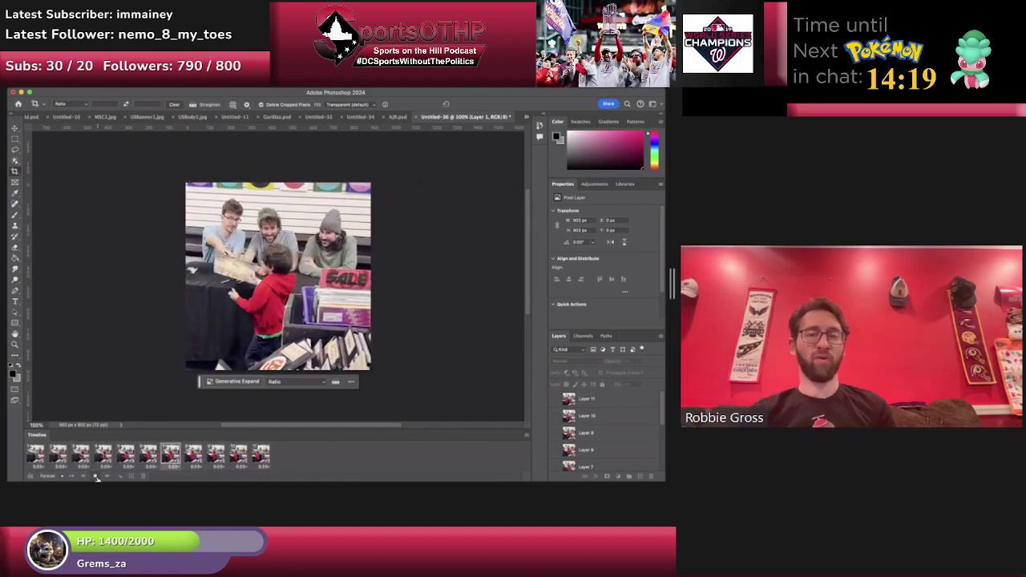
left_click(96, 477)
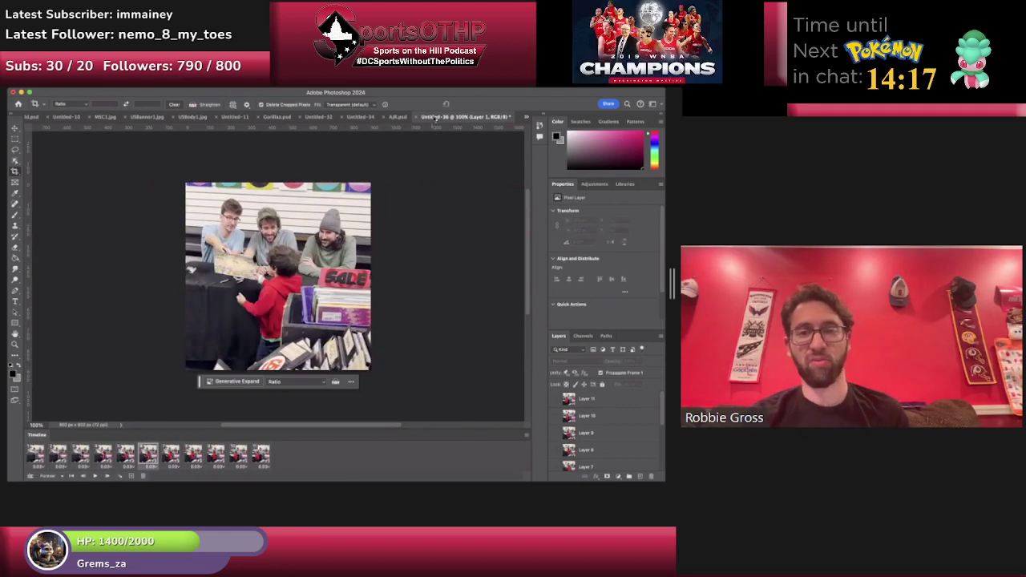
key("super+w")
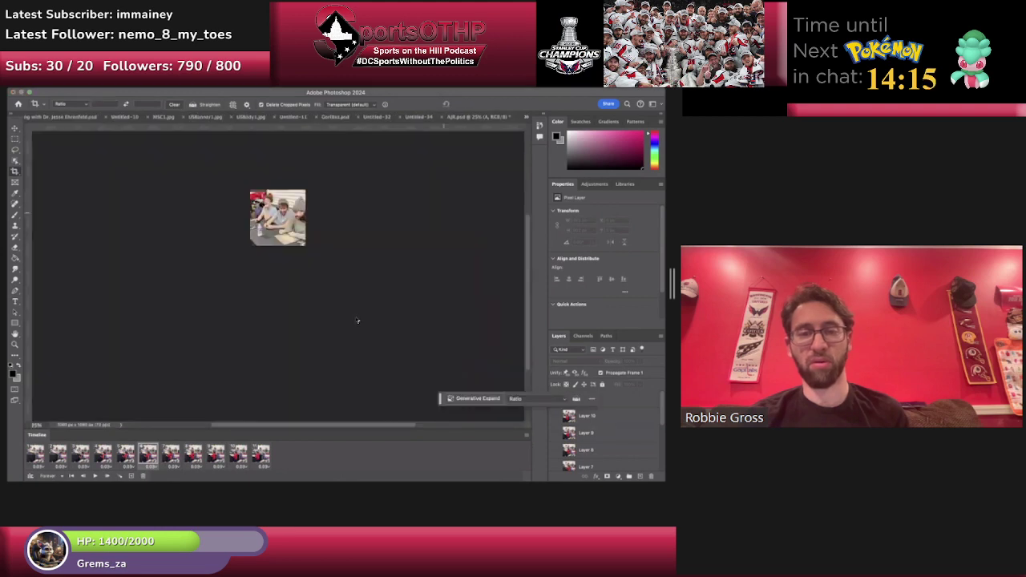
left_click(260, 382)
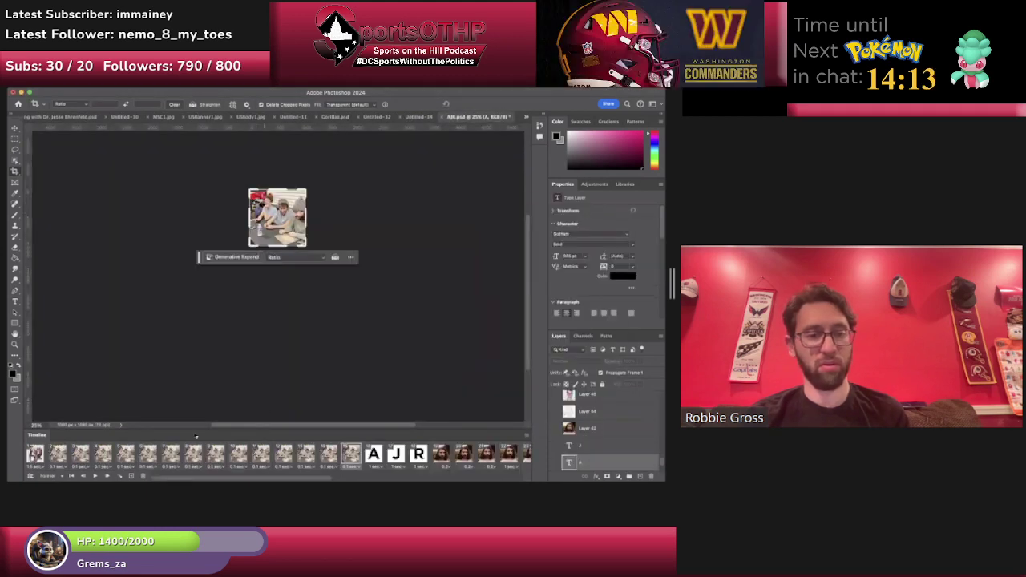
Check the closing logo frame at the end of the animation and return to the last group photo frame.
scroll(348, 450, "right", 10)
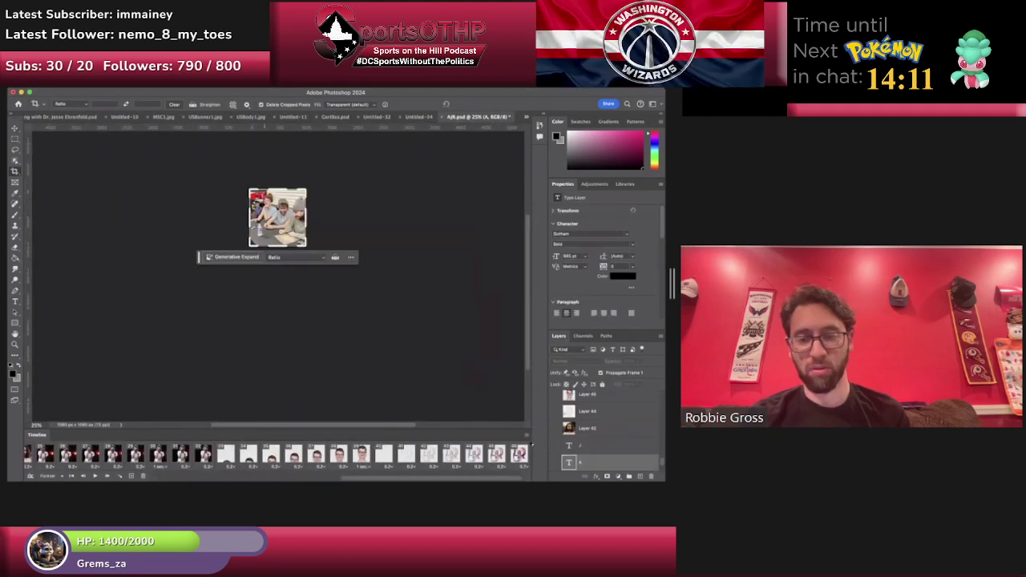
left_click(526, 455)
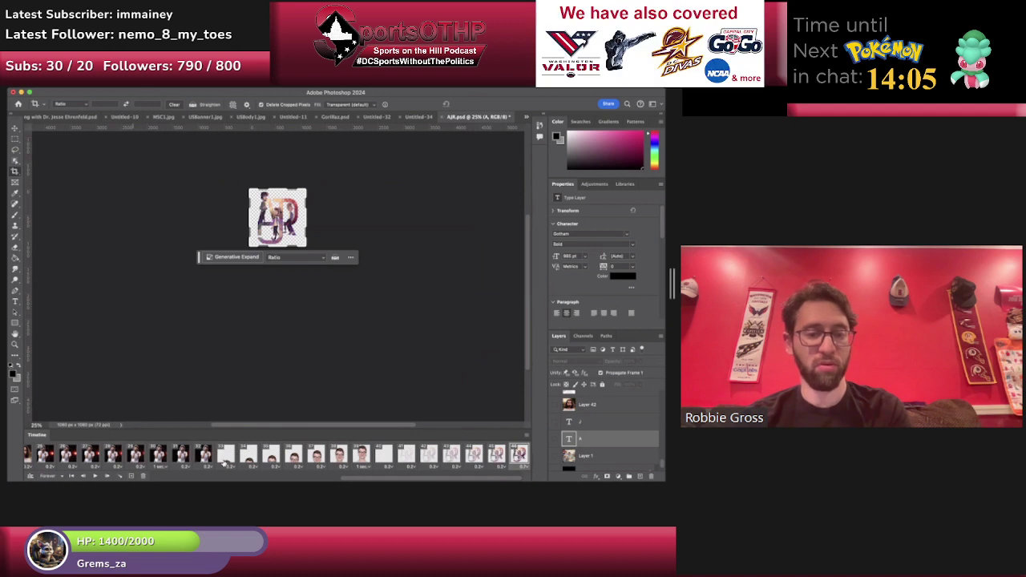
scroll(223, 463, "left", 10)
left_click(351, 453)
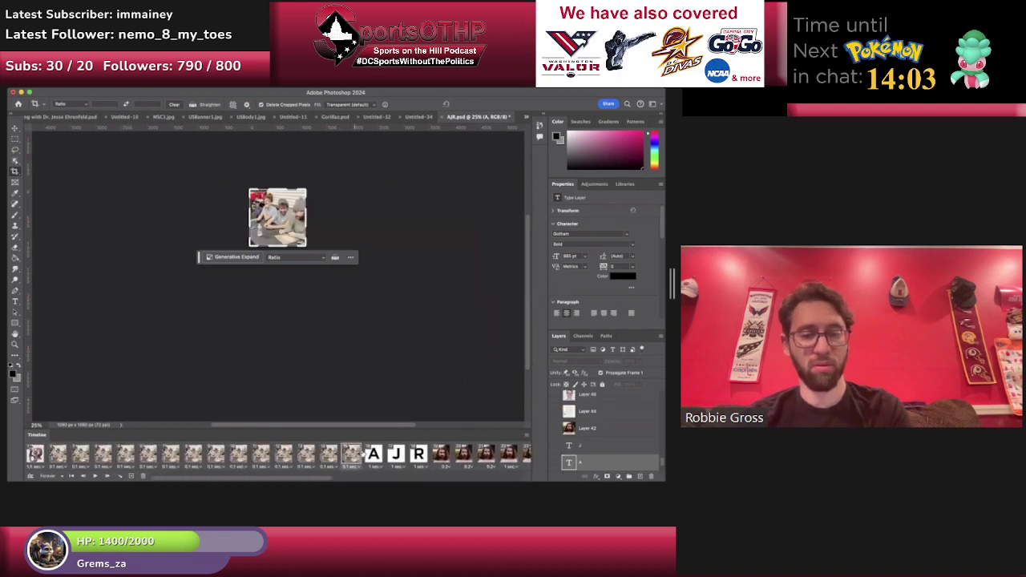
Duplicate the last group photo frame before the letter A and hide its photo layer in the copy.
left_click(131, 476)
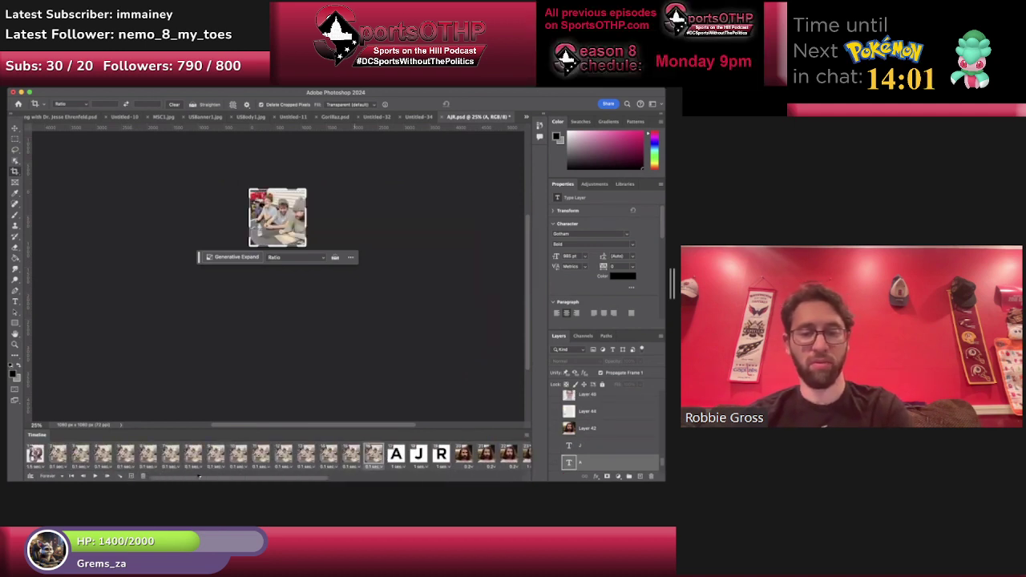
scroll(584, 438, "down", 10)
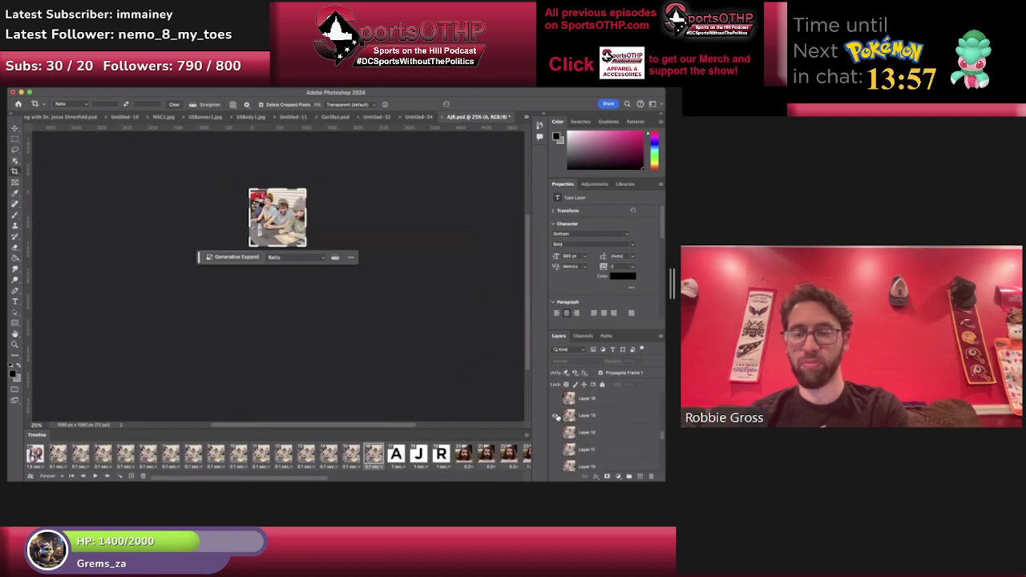
left_click(559, 416)
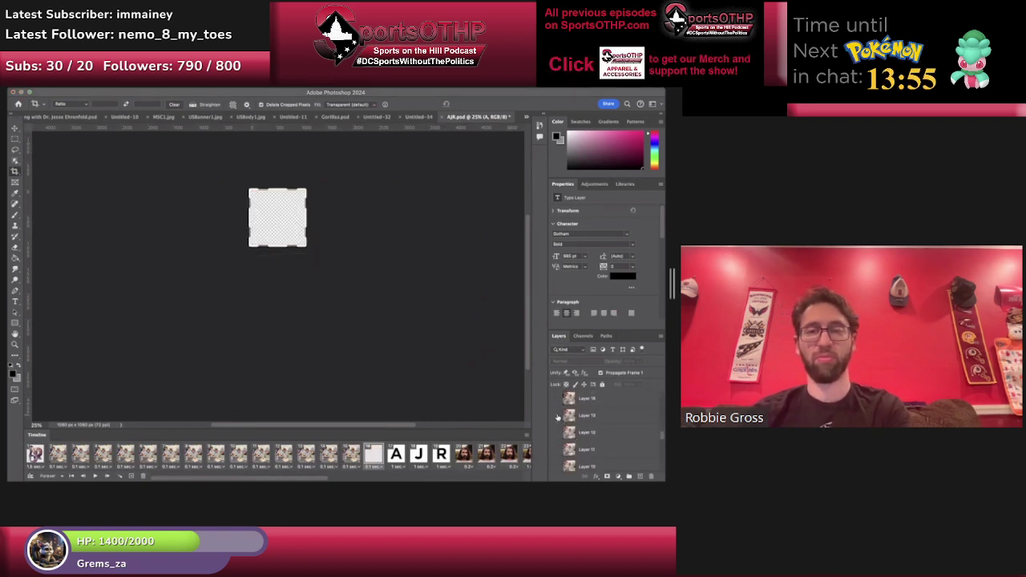
Copy the Layer 1 still from the cropped clip in Untitled-36 and paste it into the blank frame of AJR.psd.
key("super+grave")
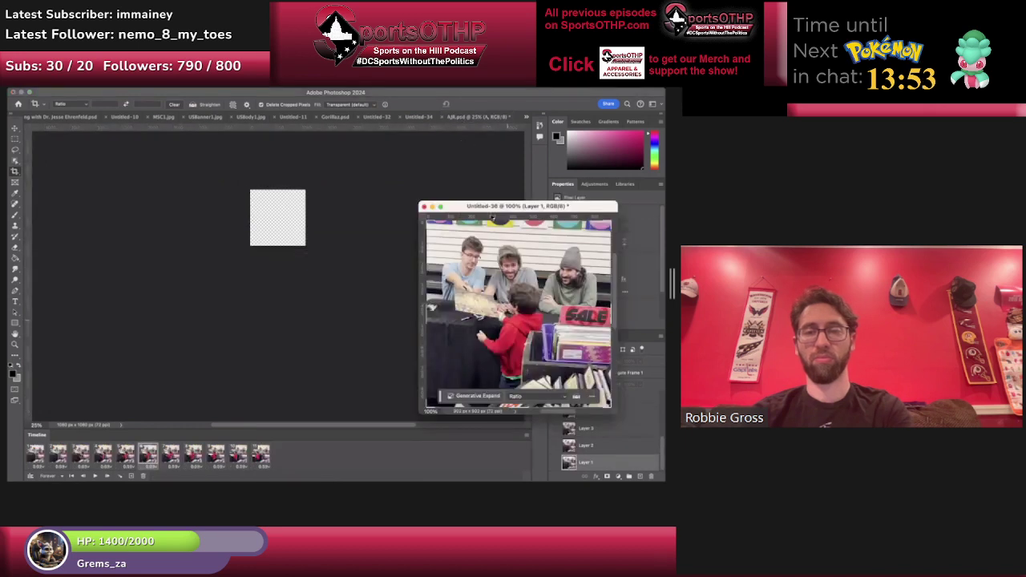
left_click_drag(492, 207, 176, 319)
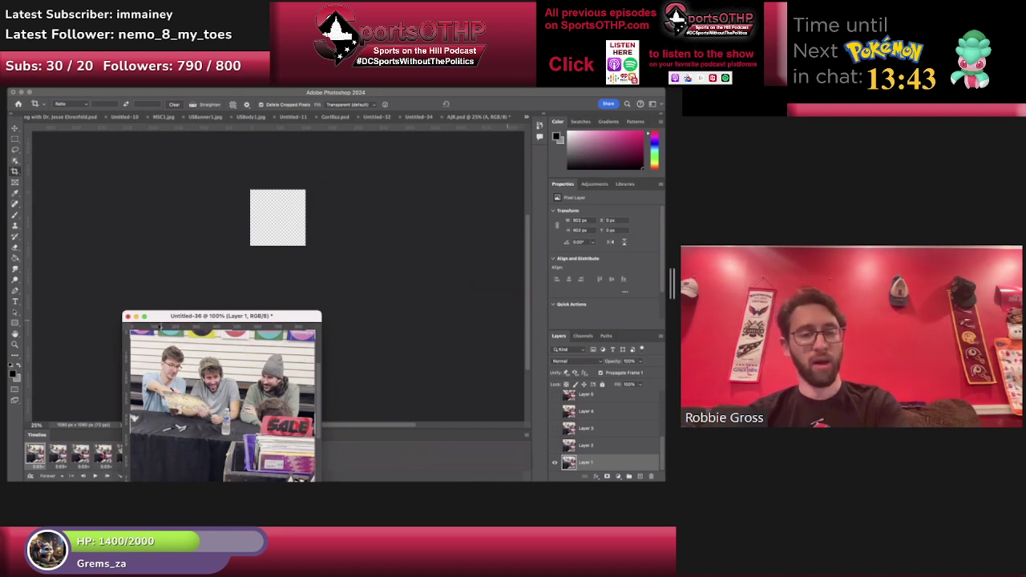
key("v")
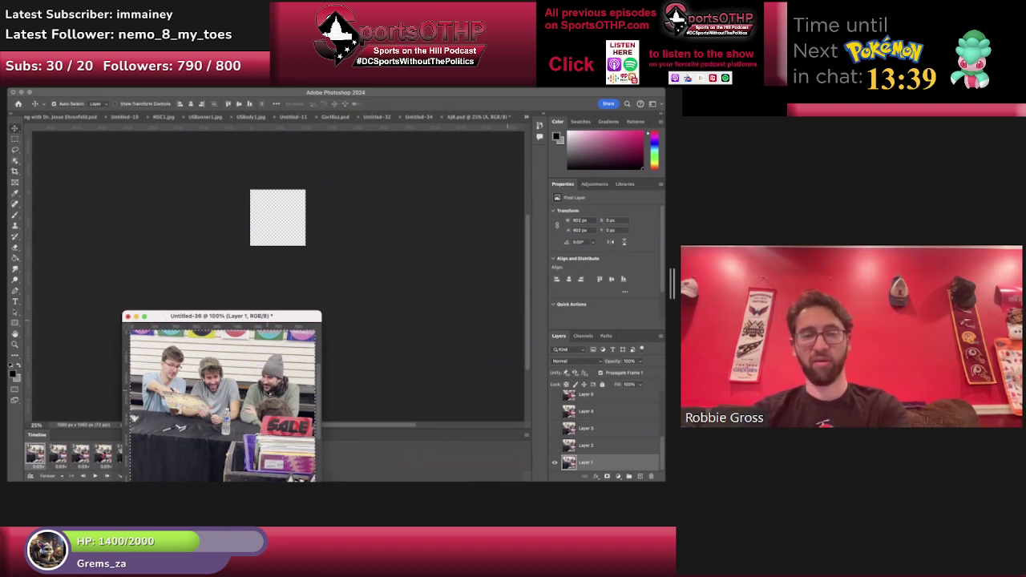
left_click(302, 291)
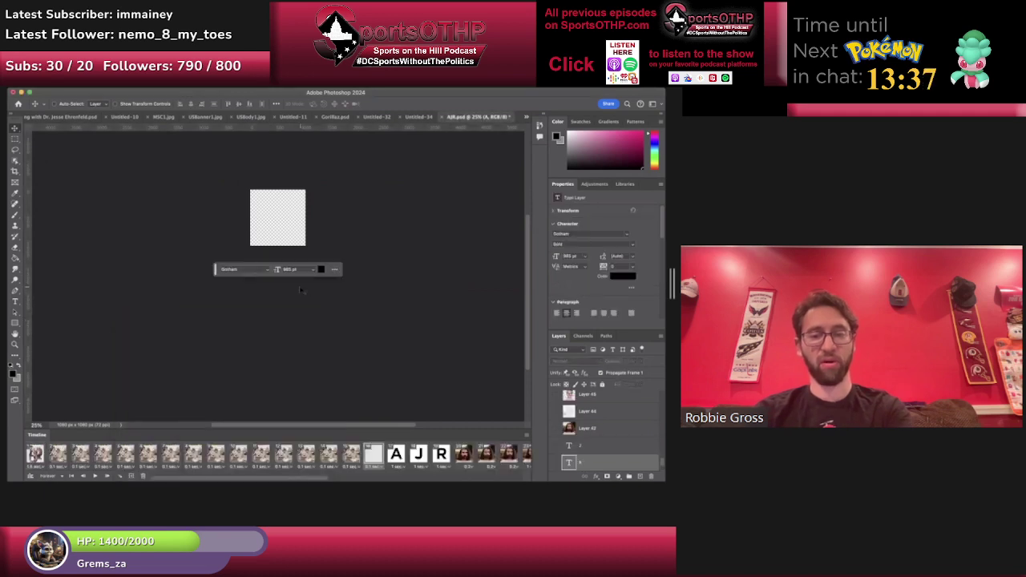
key("super+v")
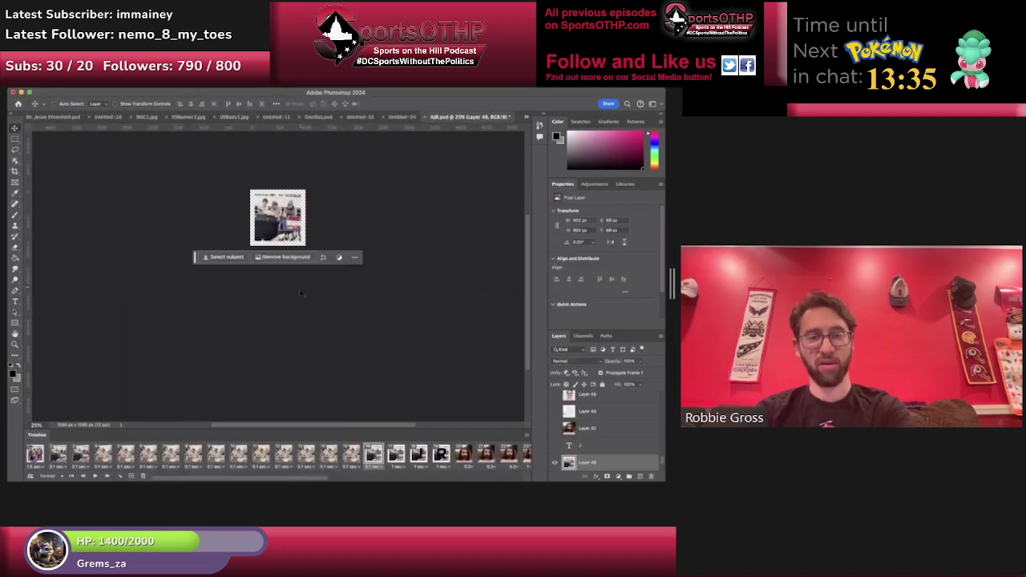
Hide the pasted clip still in the first frame, and show it only in the new frame before the A.
left_click(33, 464)
left_click(557, 463)
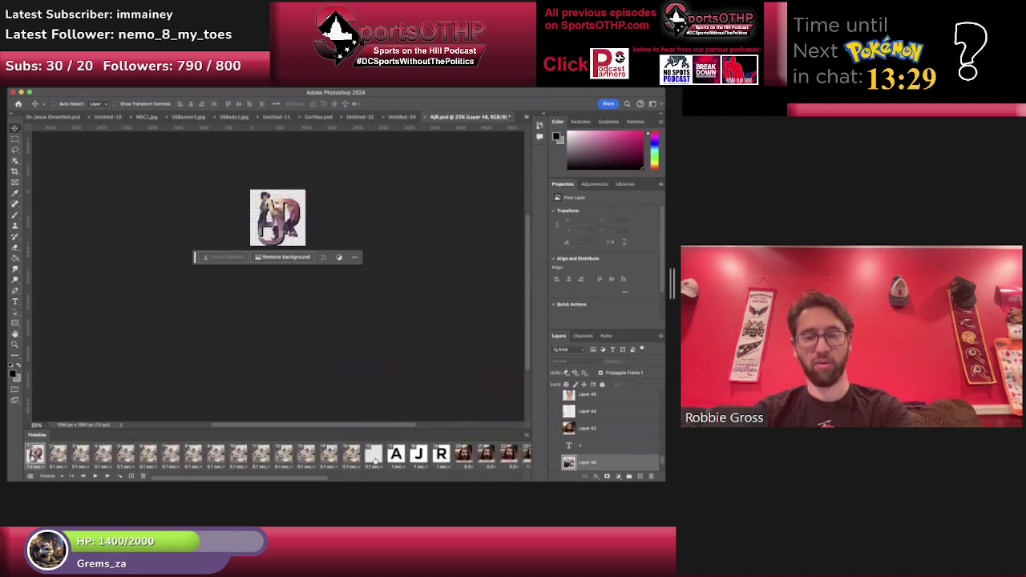
left_click(375, 459)
left_click(557, 462)
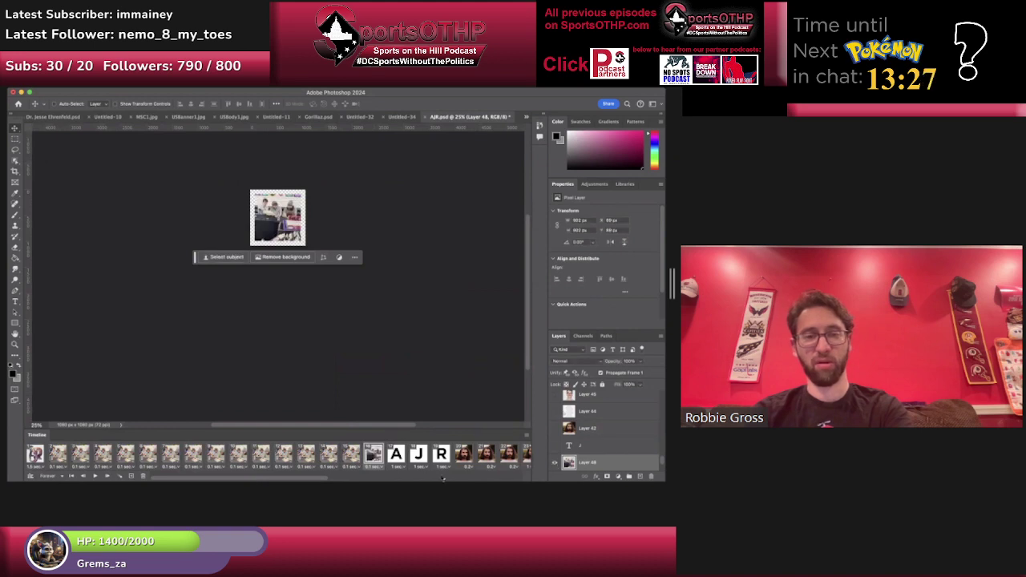
Duplicate the clip frame, hide its still, and paste the clip's Layer 2 from Untitled-36 into the emptied copy.
left_click(130, 477)
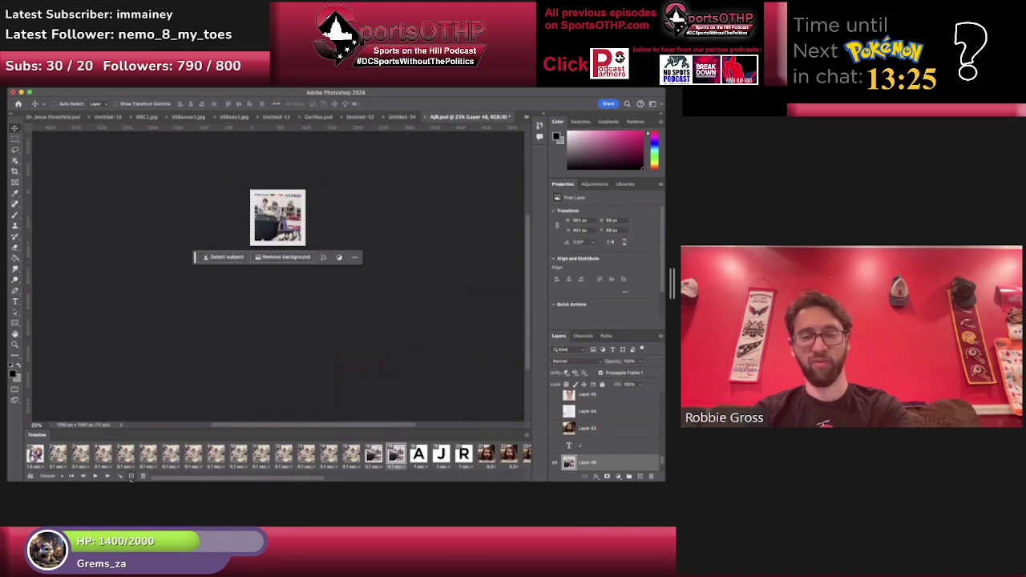
left_click(557, 463)
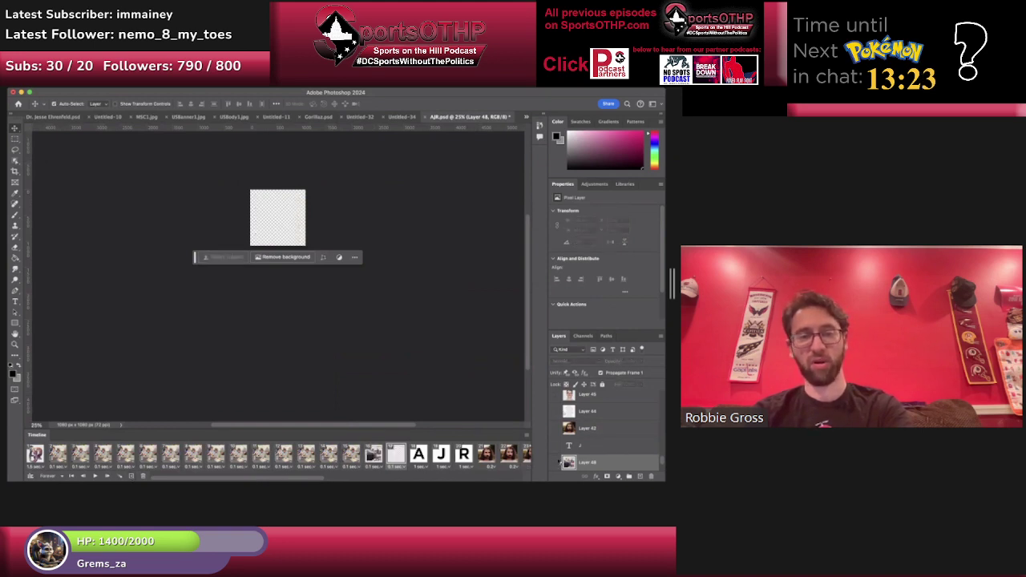
key("super+grave")
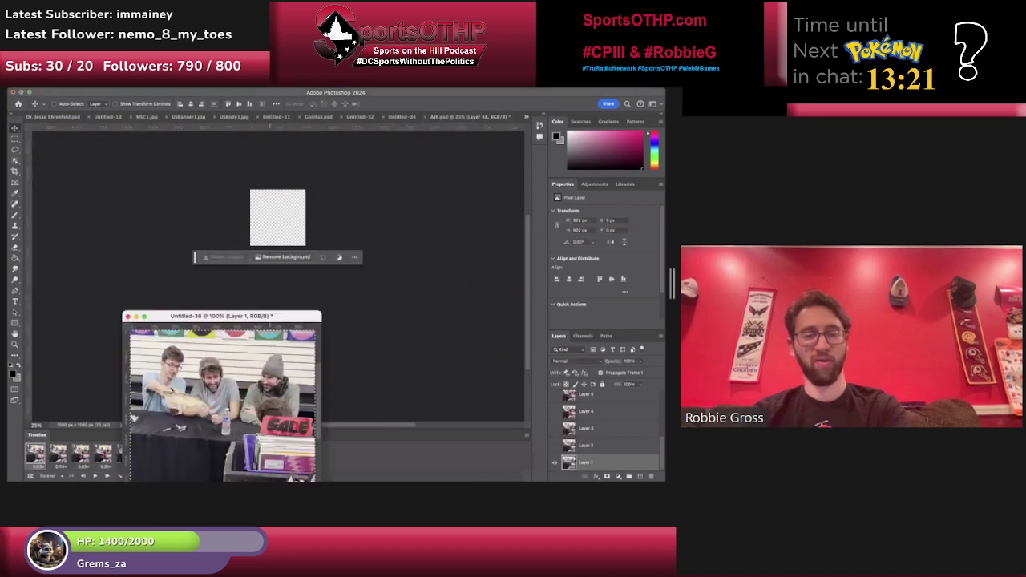
left_click(58, 454)
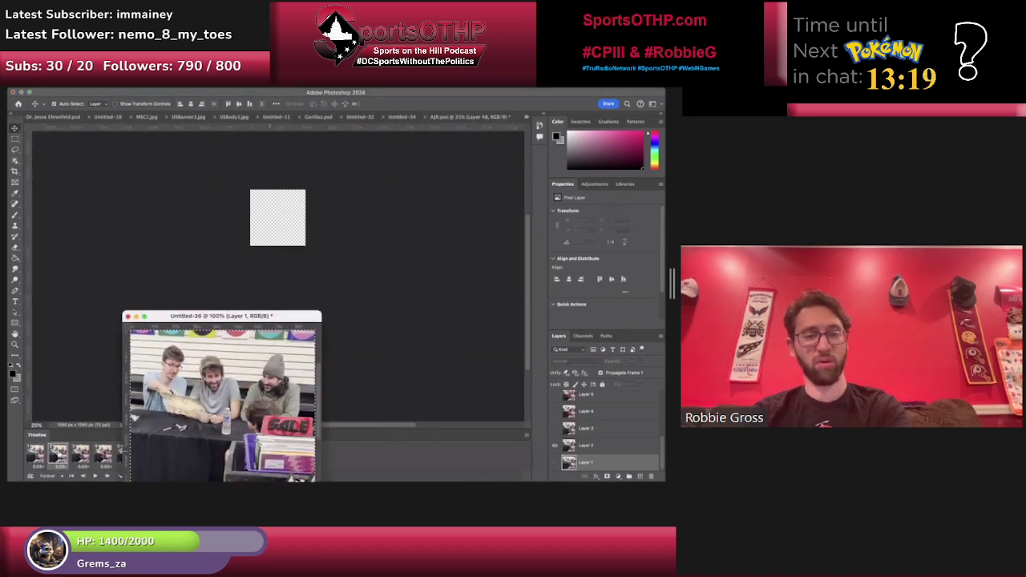
left_click(603, 447)
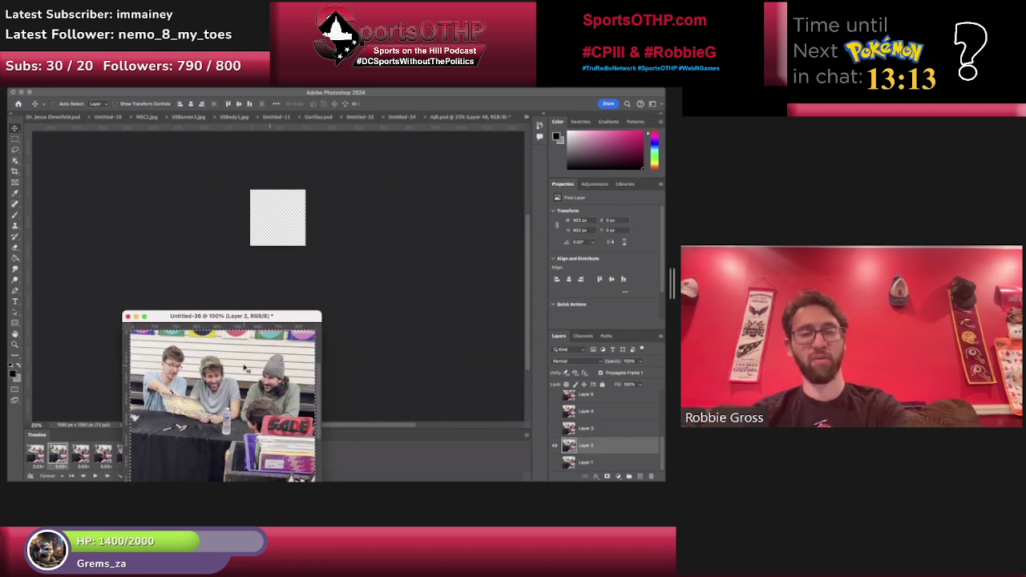
left_click(282, 284)
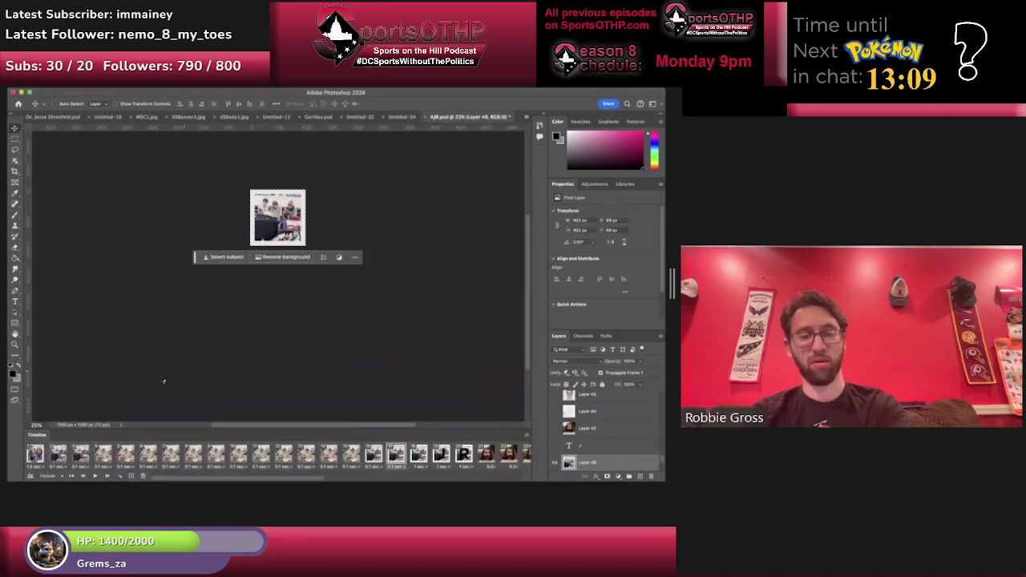
Hide the second clip still in the first frame and show it only in the second clip frame.
left_click(33, 456)
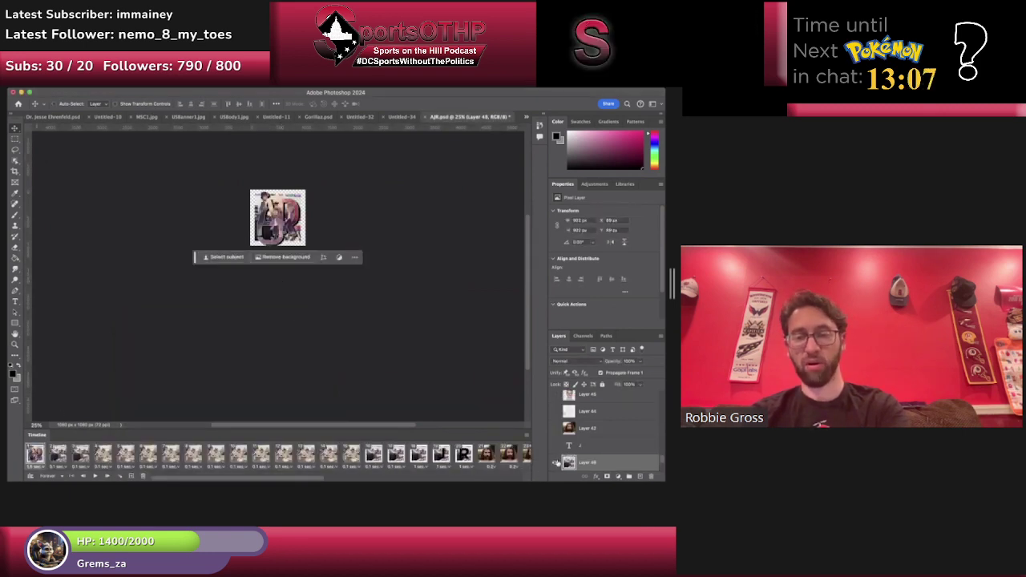
left_click(555, 462)
left_click(399, 455)
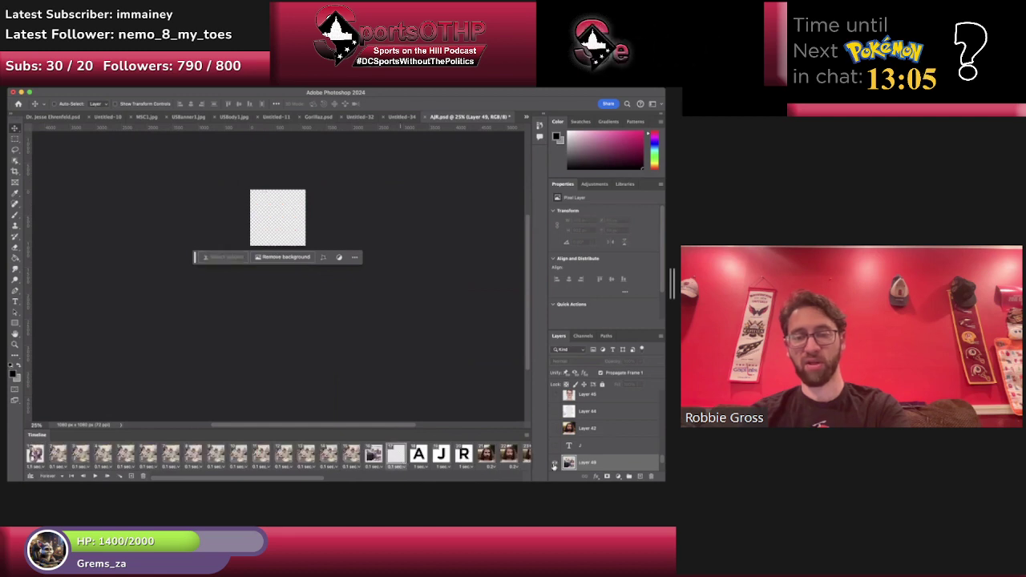
left_click(555, 463)
left_click(372, 456)
left_click(393, 455)
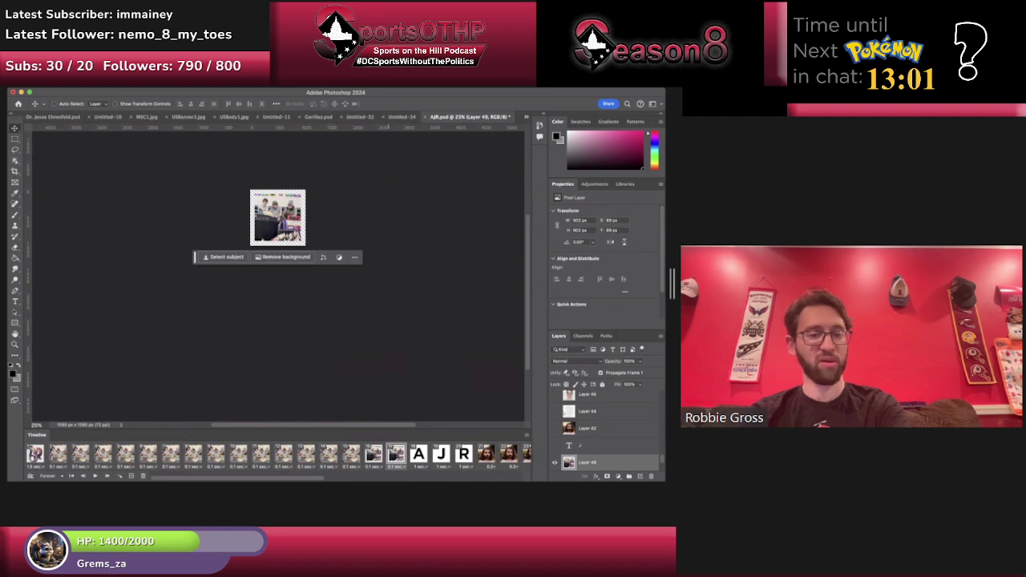
Duplicate the second clip frame and hide the second clip still in the copy.
left_click(131, 477)
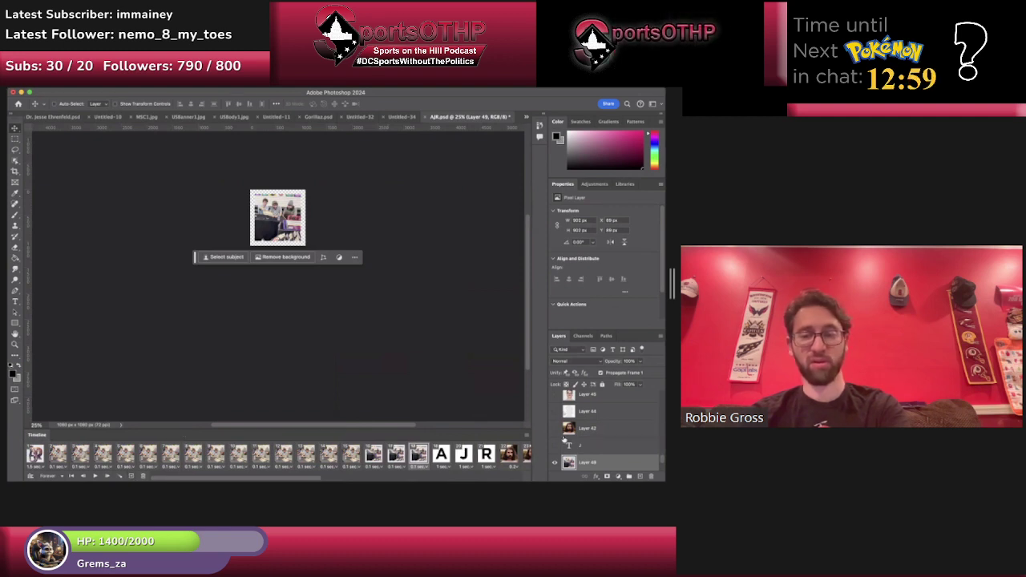
scroll(562, 443, "down", 5)
scroll(560, 441, "up", 2)
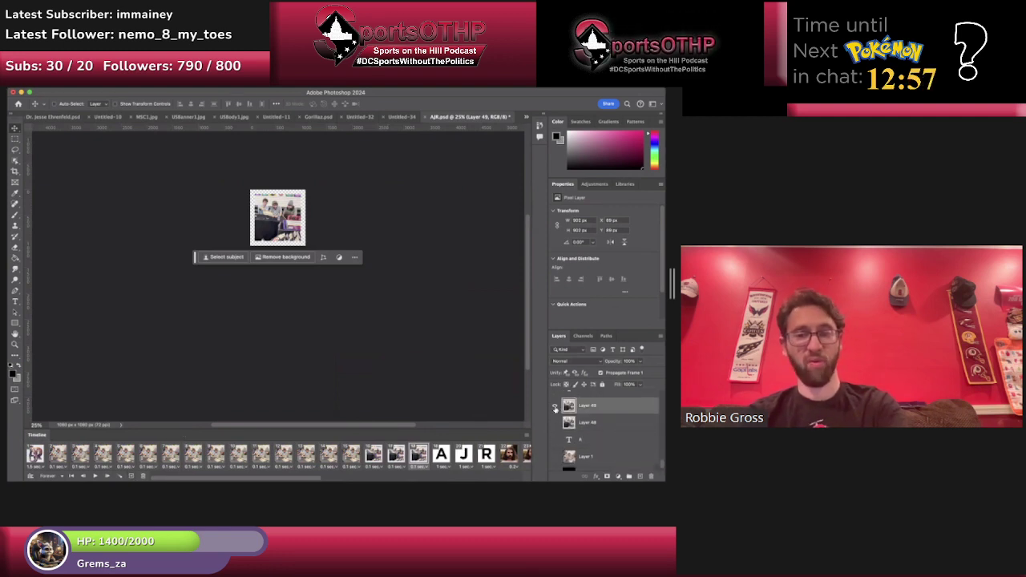
left_click(555, 407)
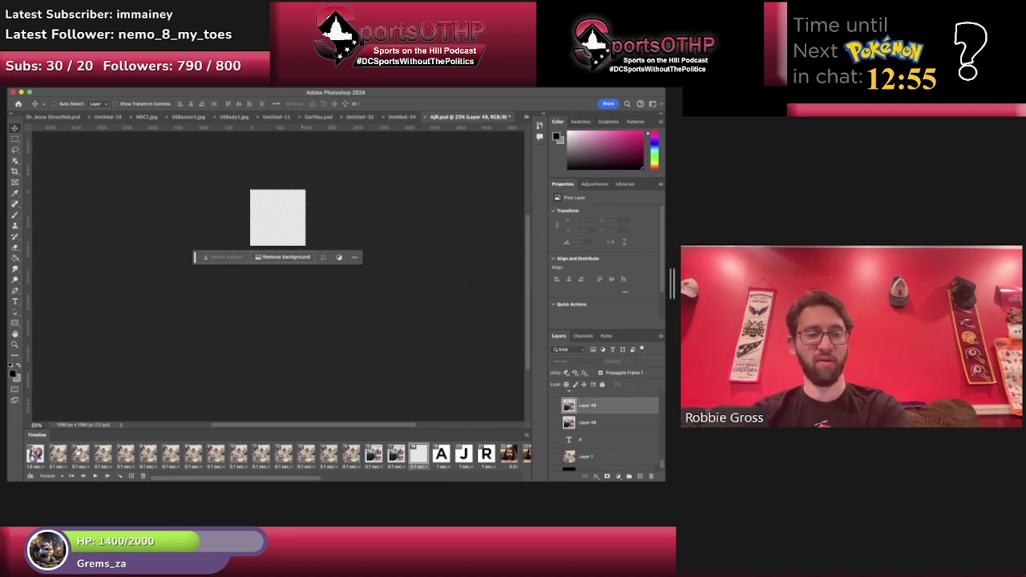
Show only Layer 3 of the Untitled-36 clip and paste its still into the blank third clip frame of AJR.psd.
key("super+Tab")
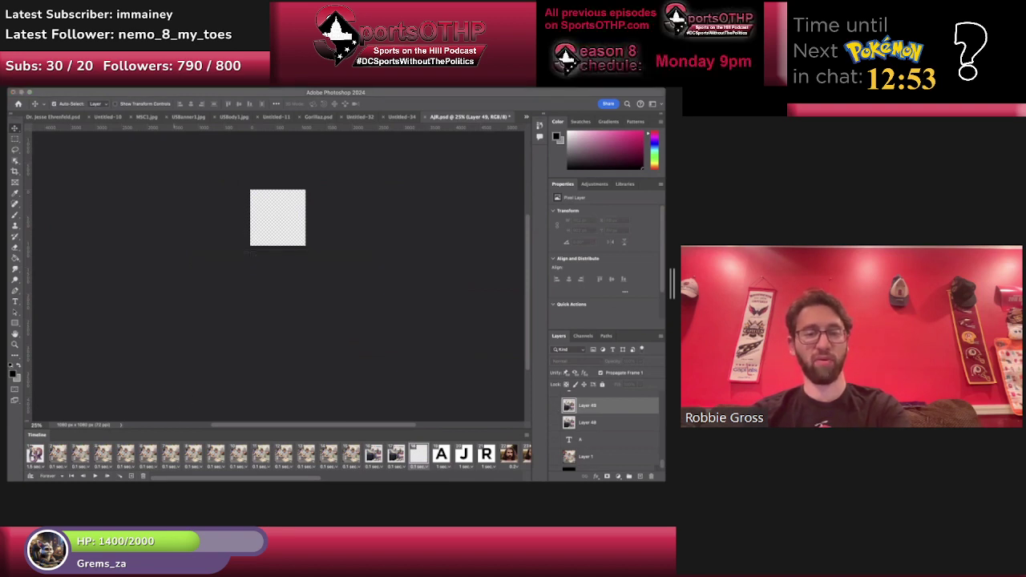
key("super+grave")
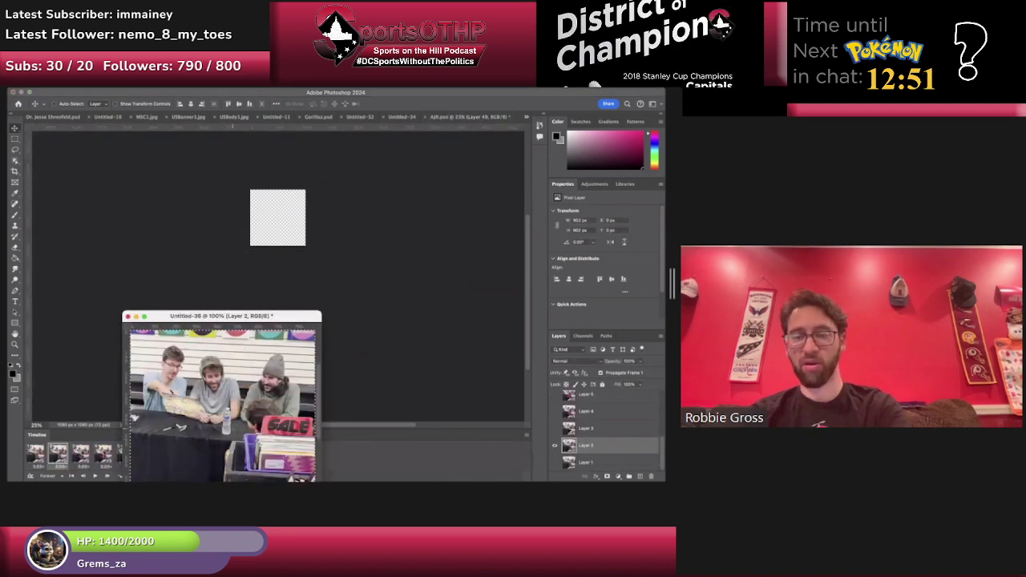
left_click(559, 433)
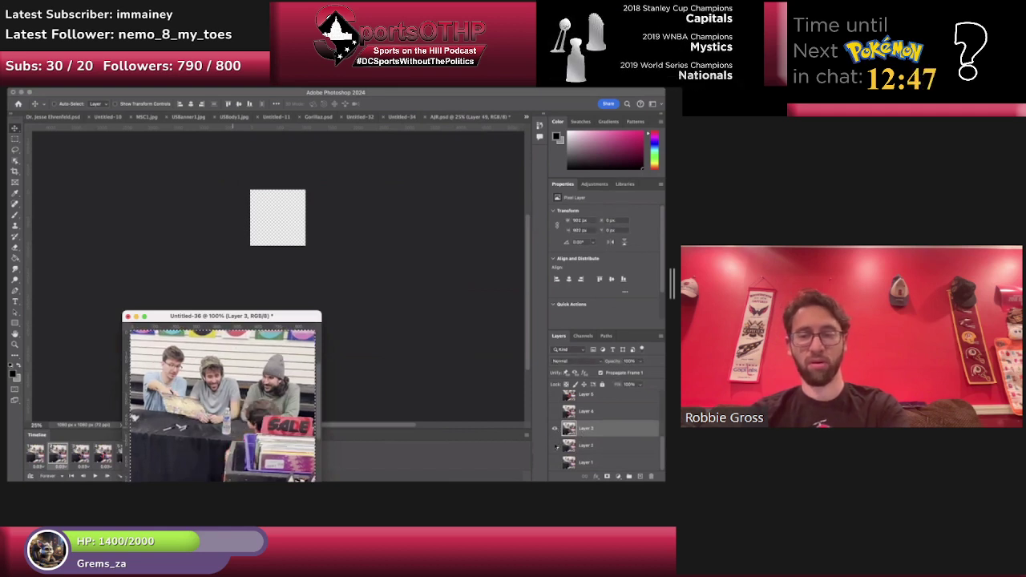
left_click(555, 447)
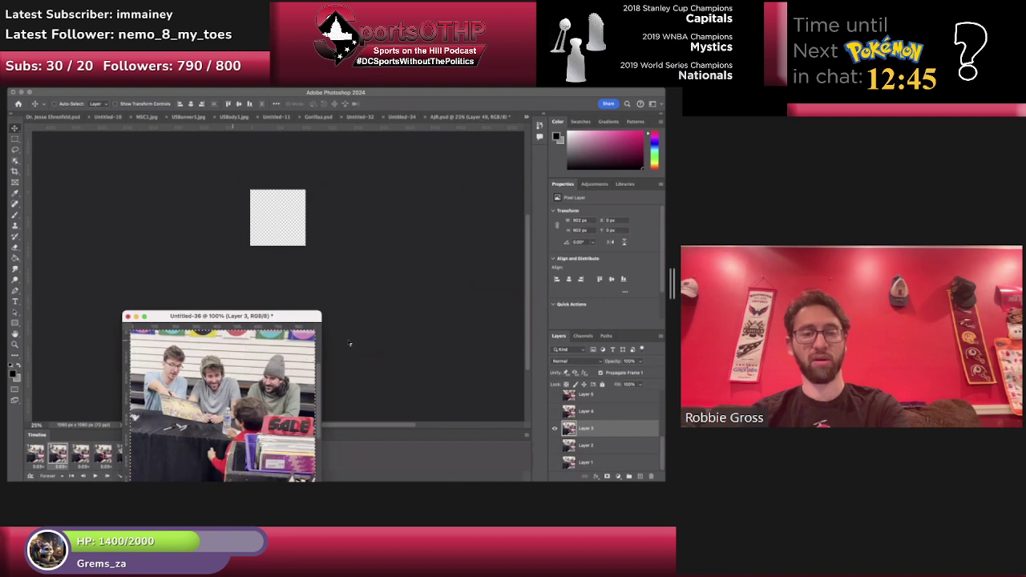
left_click(291, 269)
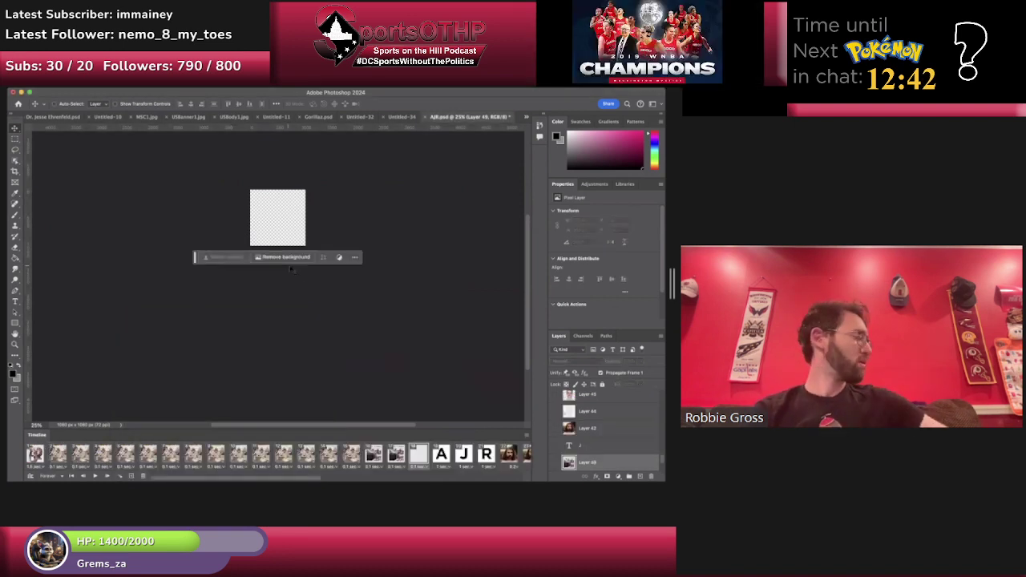
key("super+v")
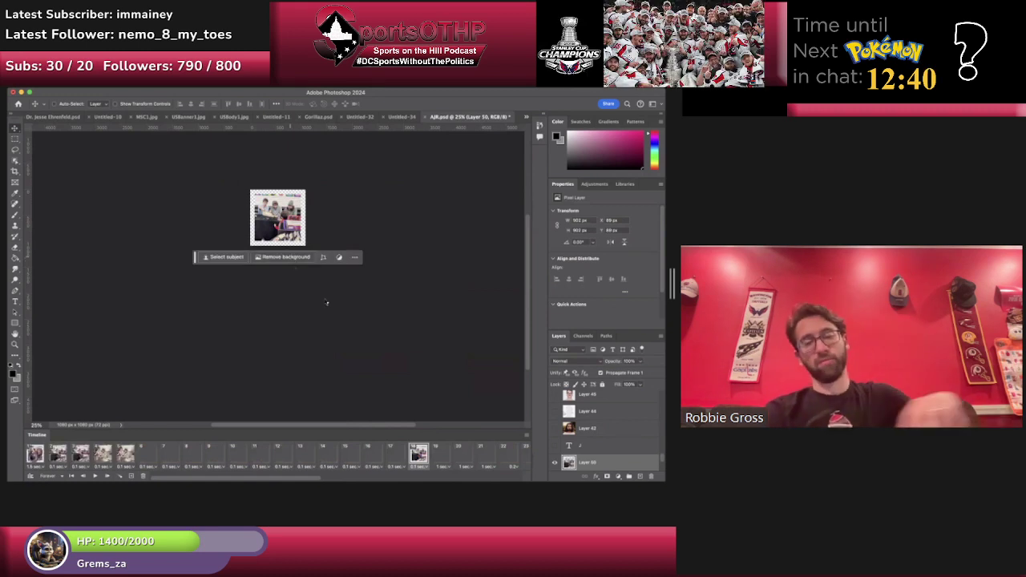
Hide the third clip still in the first frame and show it only in the third clip frame.
left_click(41, 458)
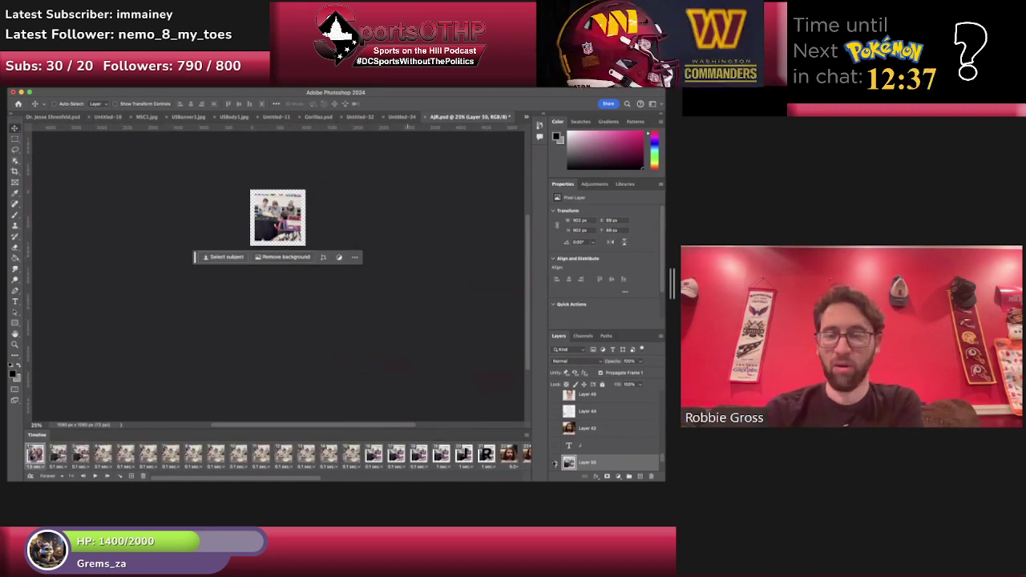
left_click(416, 455)
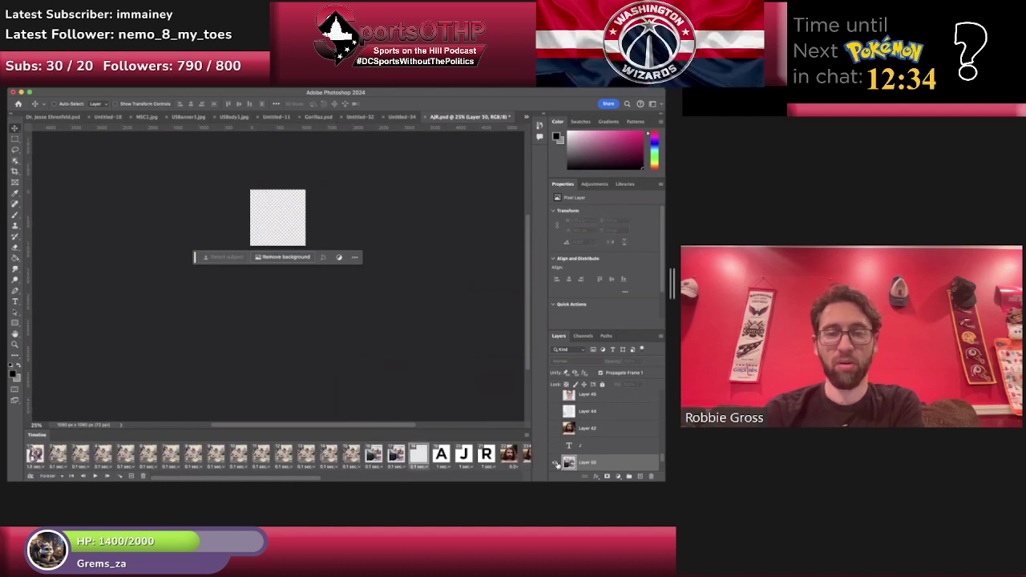
left_click(556, 465)
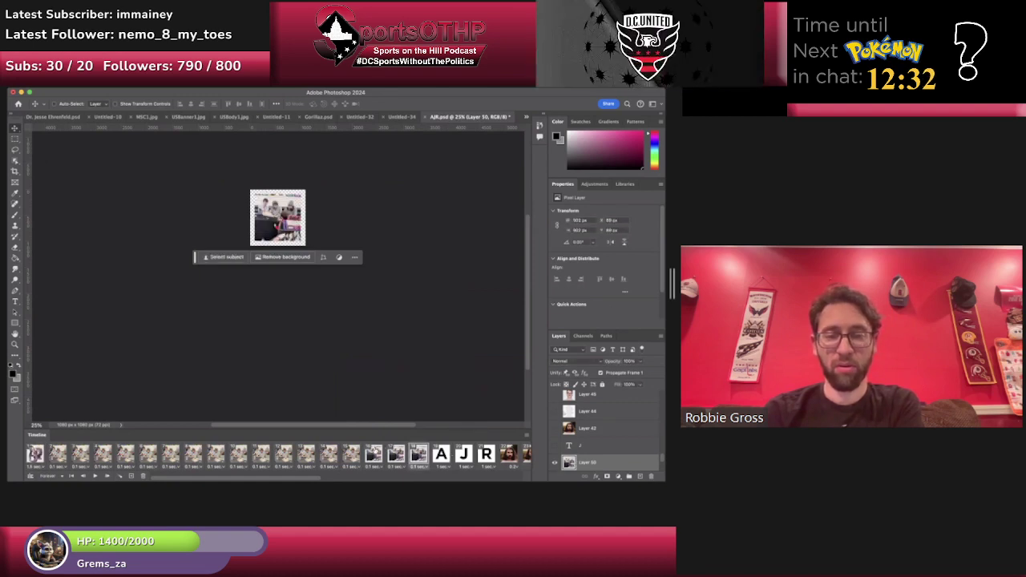
Step back and forth through the three new clip frames to check their motion.
left_click(396, 455)
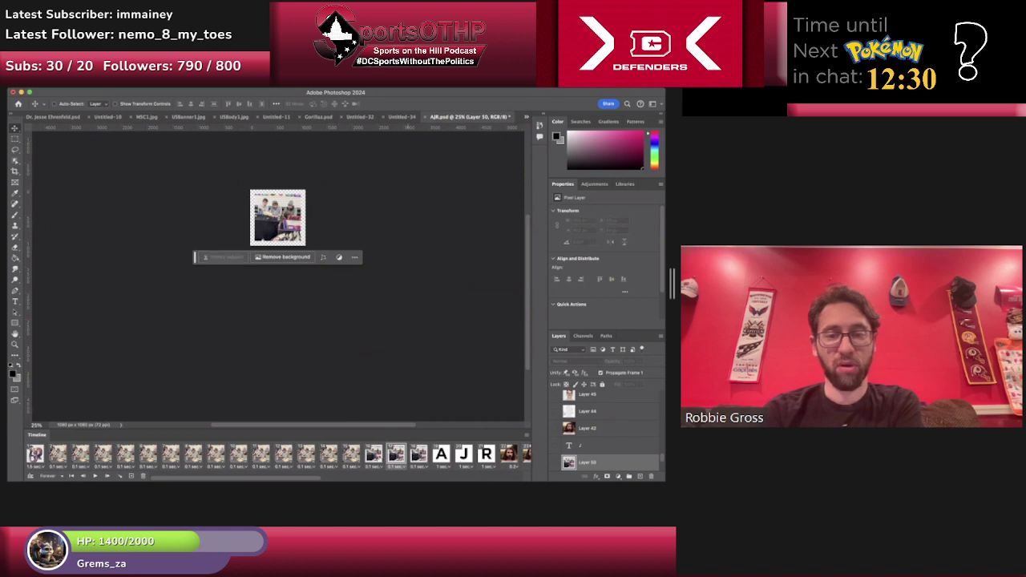
left_click(374, 455)
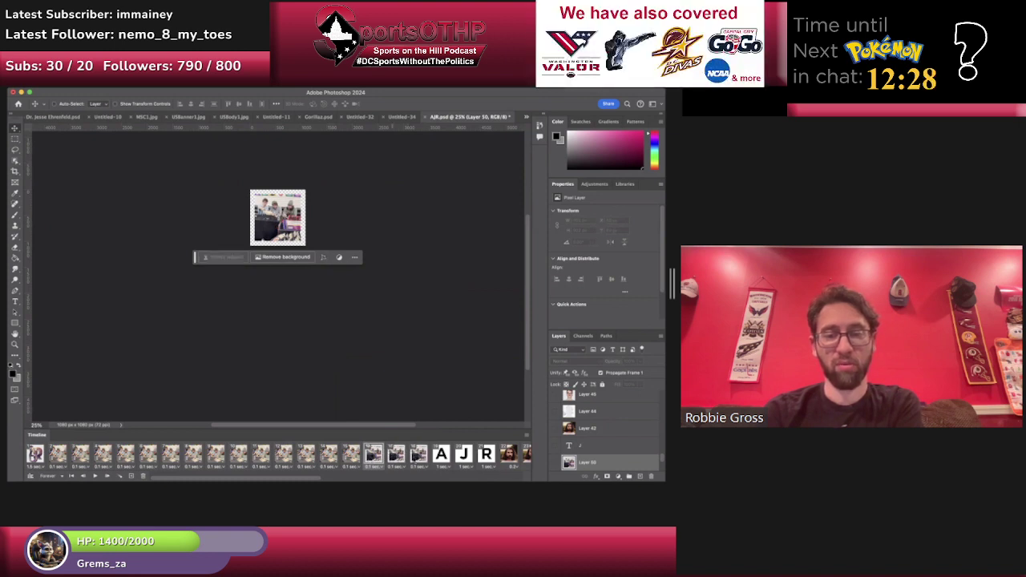
left_click(397, 455)
left_click(418, 454)
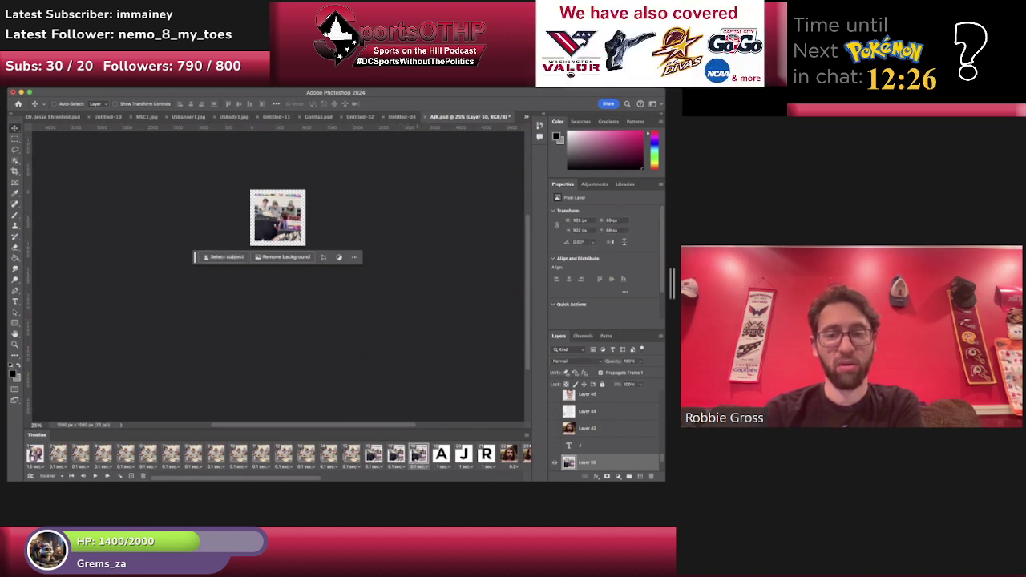
left_click(396, 455)
left_click(373, 456)
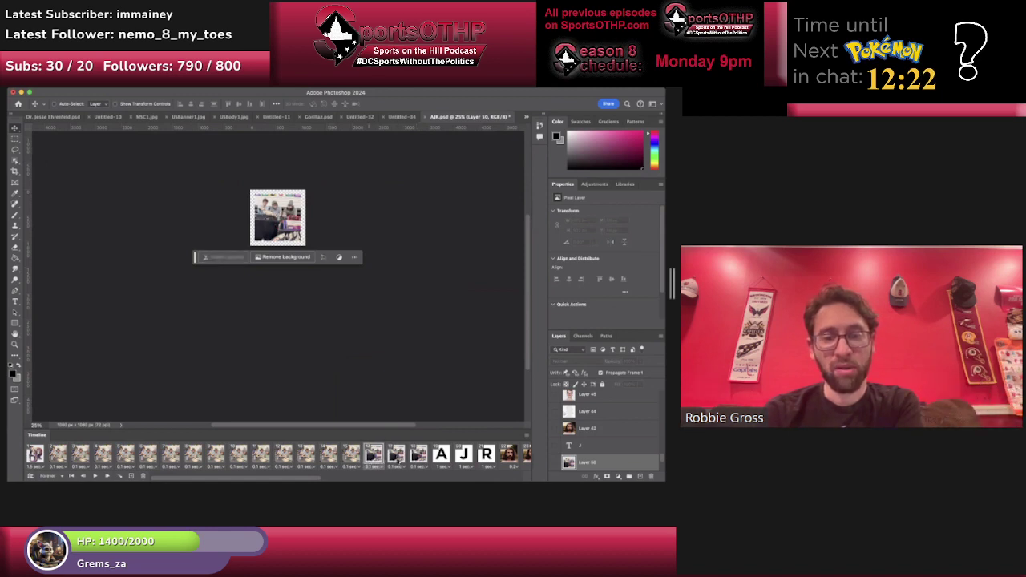
Duplicate the third clip frame in the AJR.psd timeline.
left_click(397, 454)
left_click(419, 454)
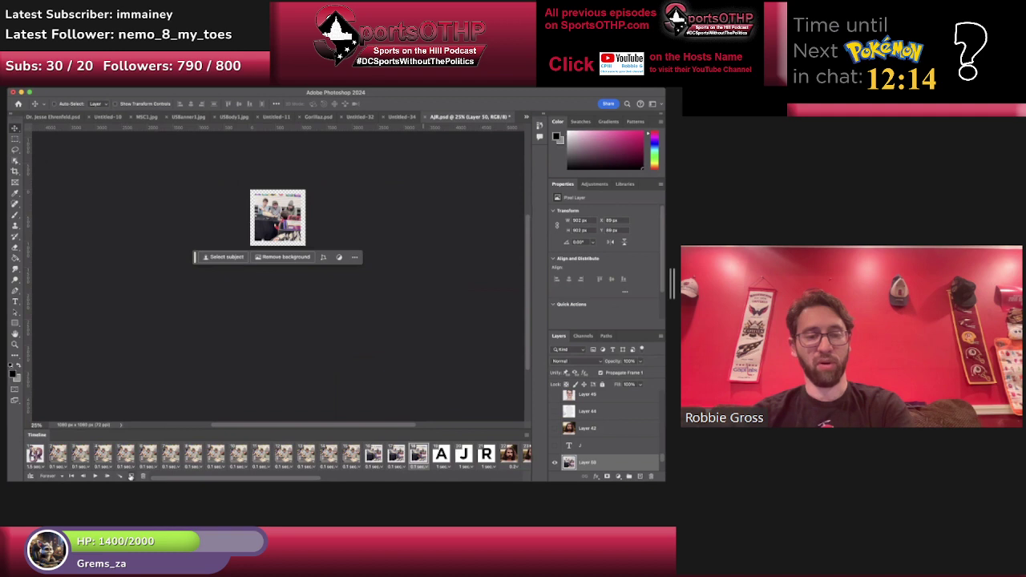
left_click(131, 476)
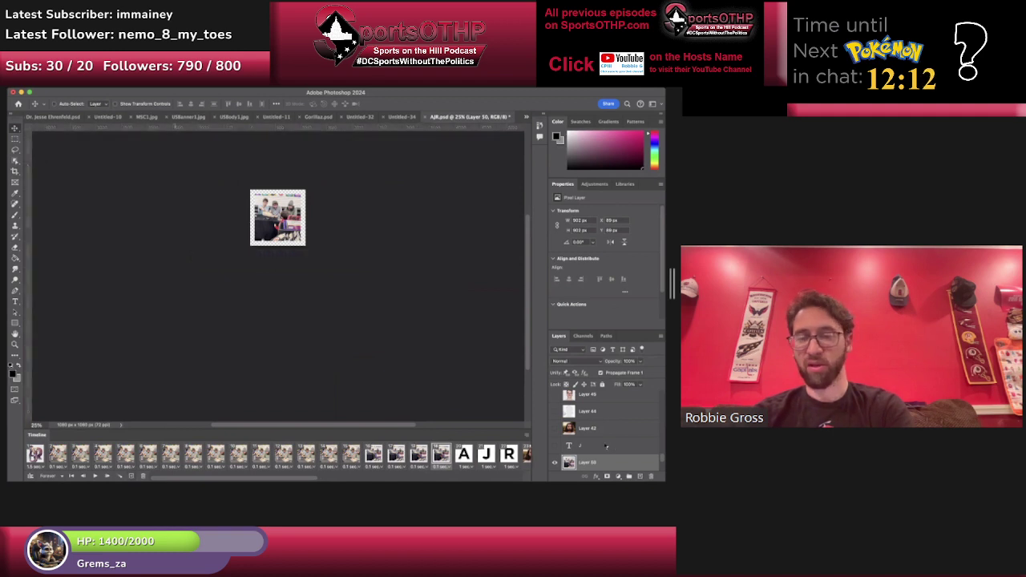
Show only Layer 4 in the Untitled-36 clip and hide the third clip still in the duplicated AJR.psd frame.
key("super+grave")
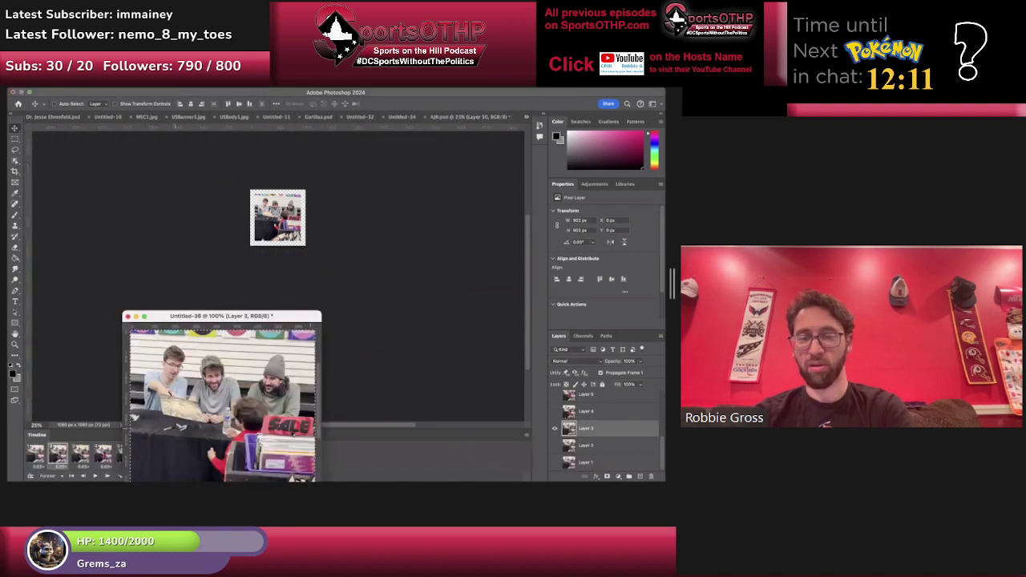
left_click(556, 429)
left_click(555, 412)
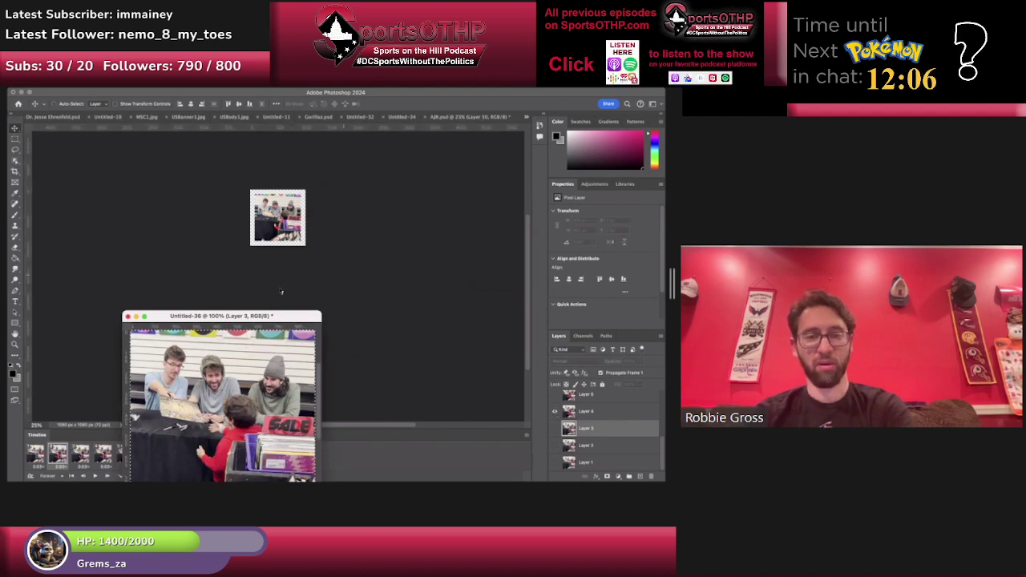
key("ctrl+Tab")
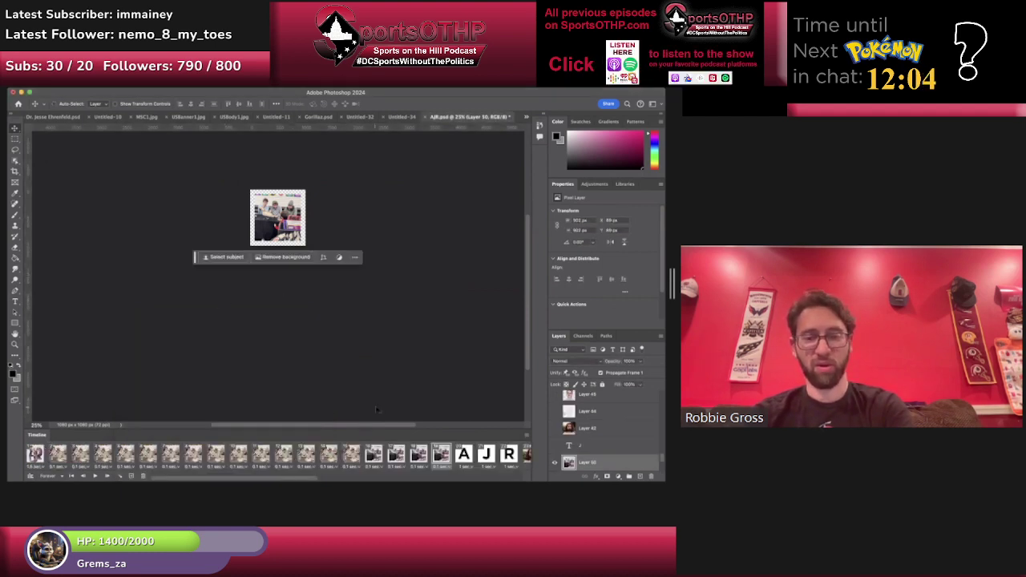
left_click(556, 463)
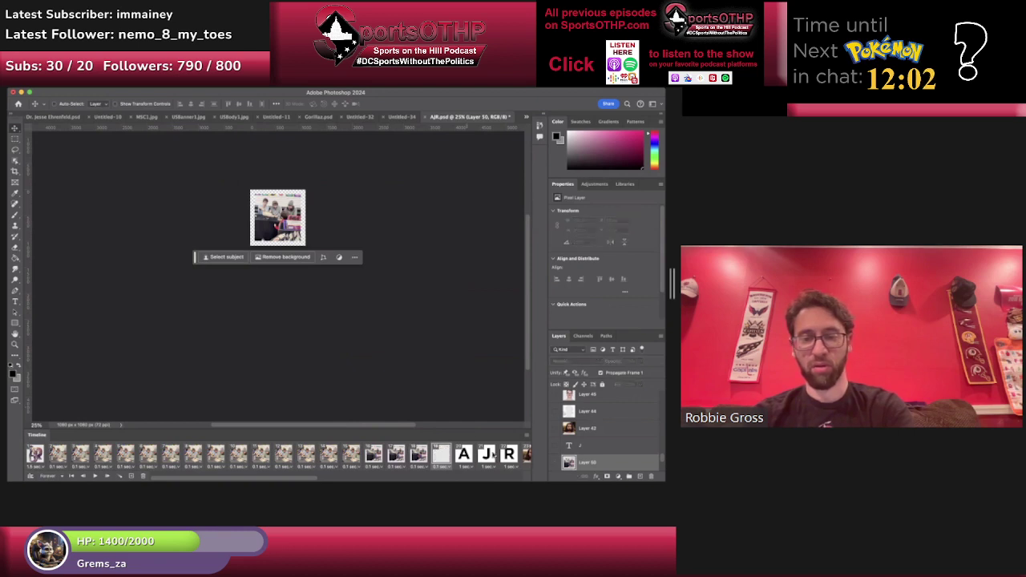
Paste the copied still into the blank fourth clip frame, hide it in the first frame and show it only in the fourth clip frame.
key("super+v")
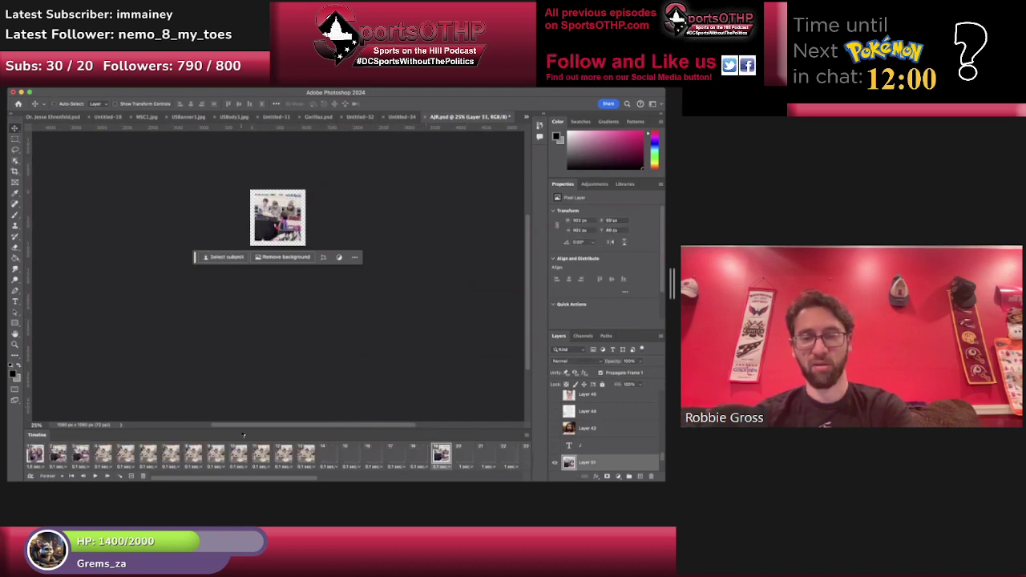
left_click(36, 455)
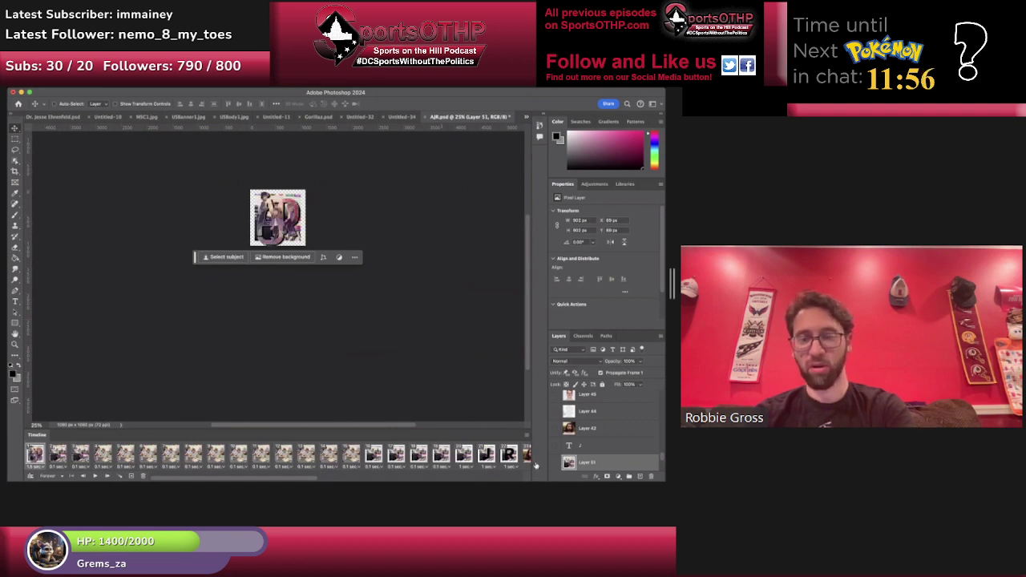
left_click(564, 464)
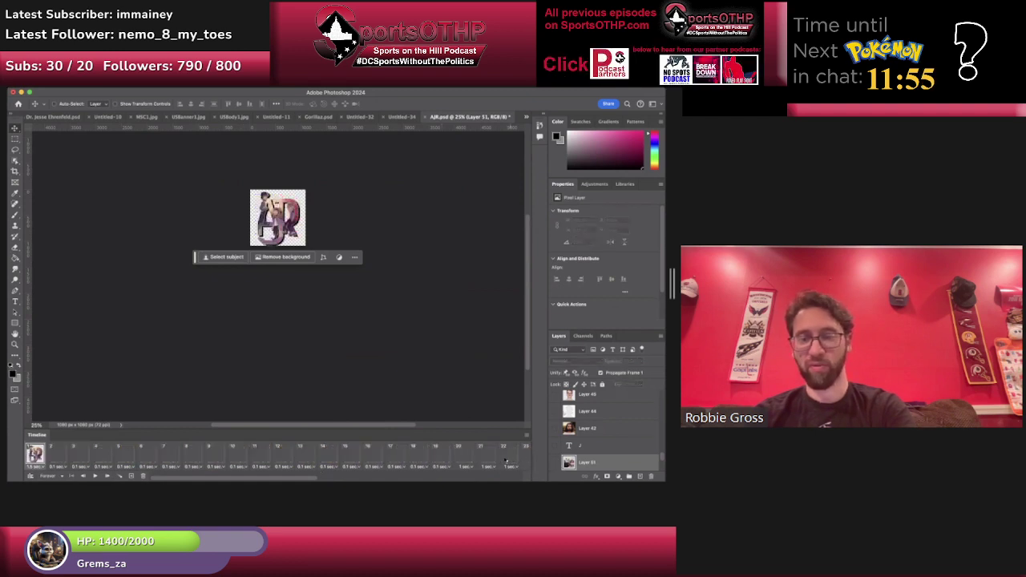
left_click(441, 456)
left_click(556, 465)
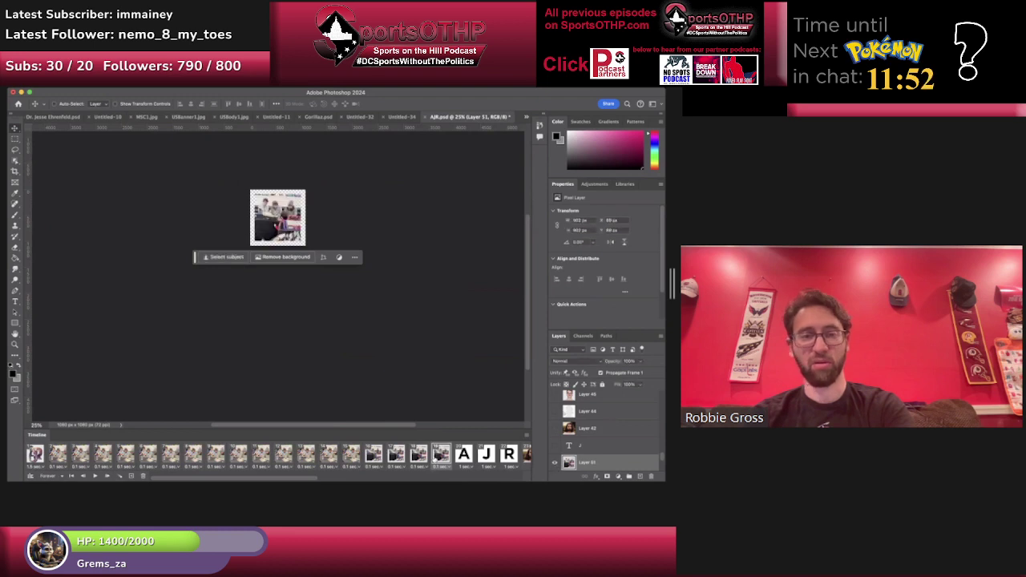
Step through the four clip frames to check their motion and examine the clip still layers.
left_click(376, 457)
left_click(400, 456)
left_click(417, 457)
left_click(437, 457)
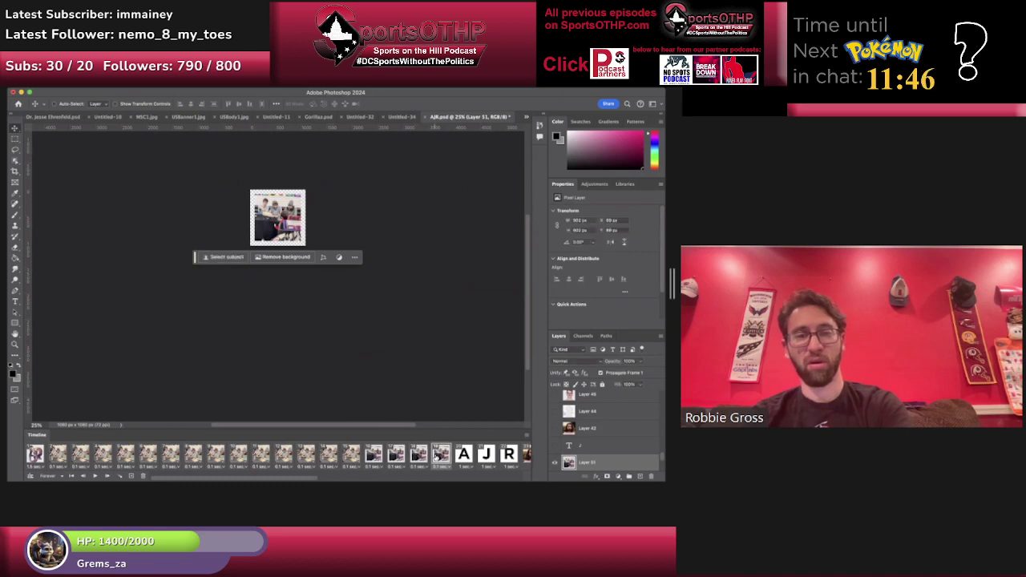
scroll(577, 452, "up", 10)
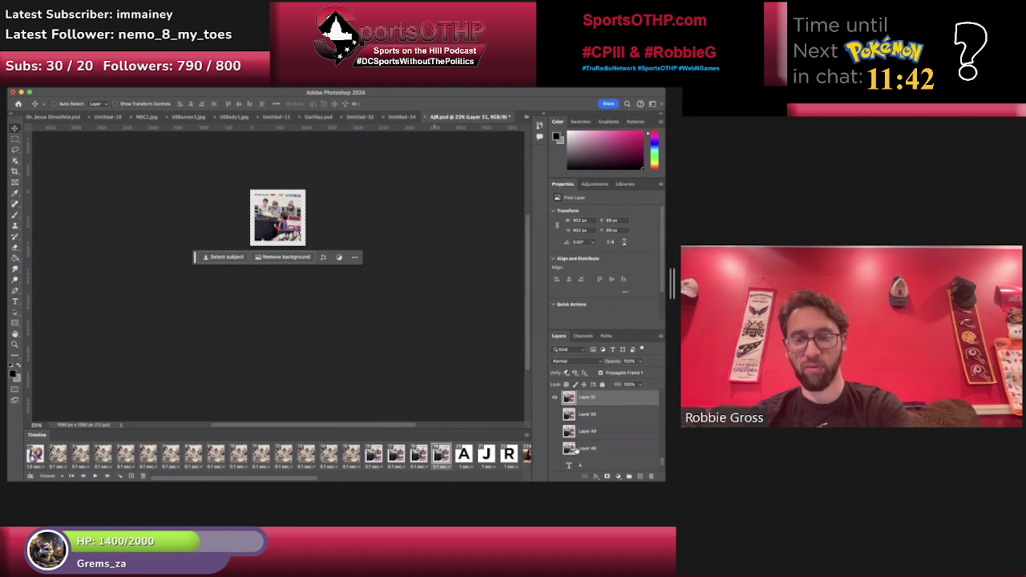
Duplicate the fourth clip frame, check the clip frames in sequence, and hide the visible still in the copy.
left_click(130, 477)
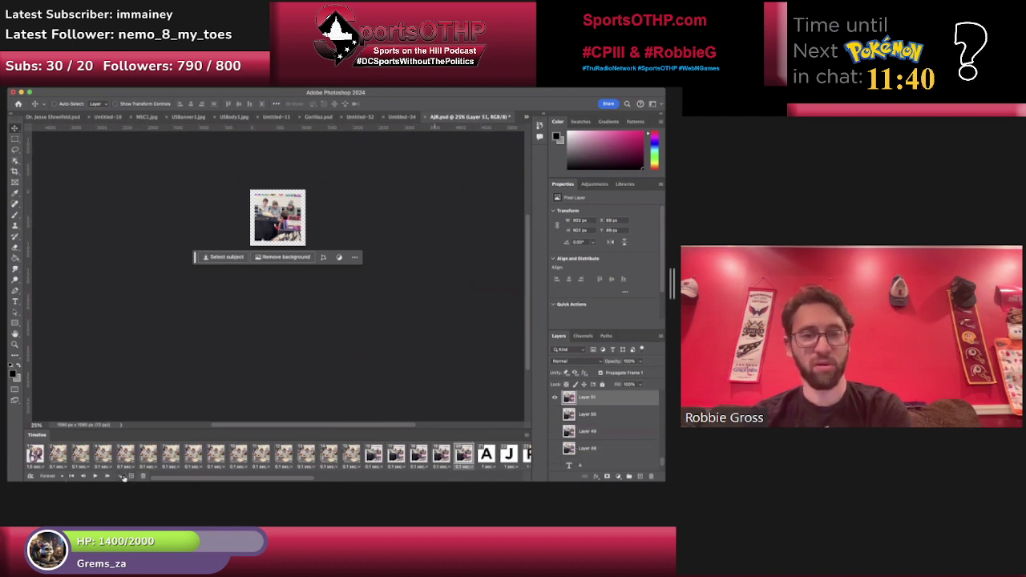
left_click(376, 453)
left_click(397, 457)
left_click(413, 461)
left_click(440, 465)
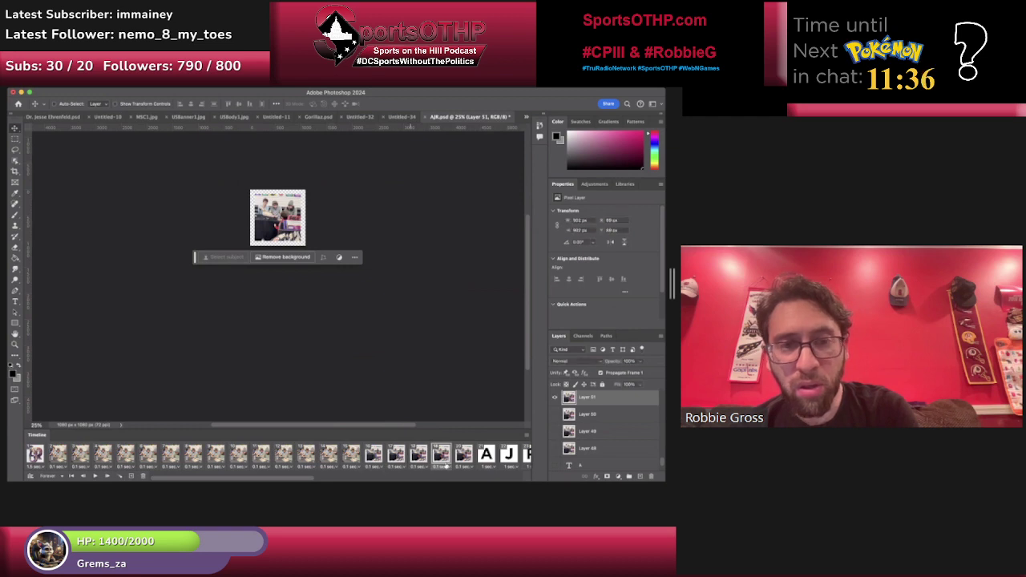
left_click(461, 459)
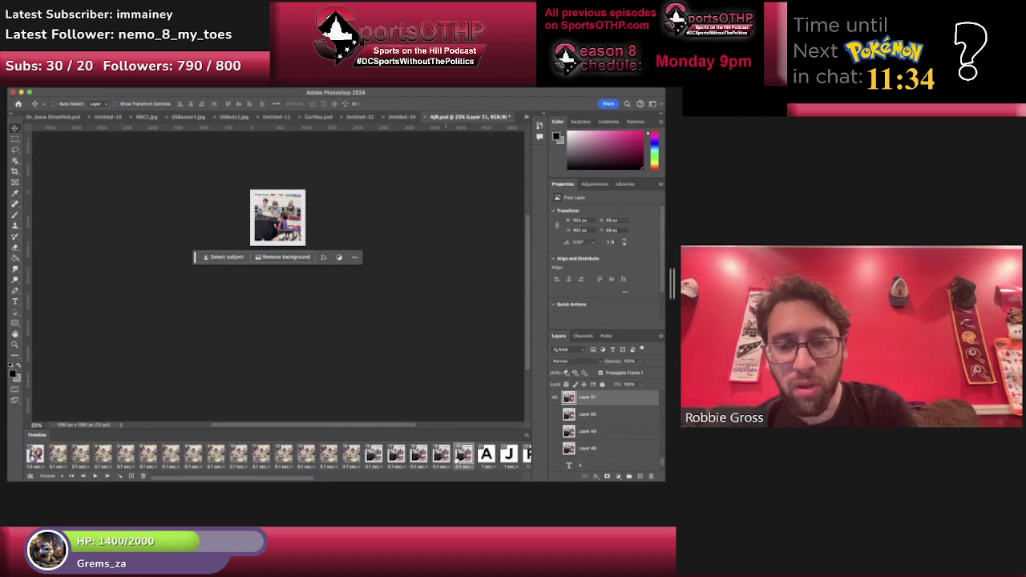
left_click(553, 399)
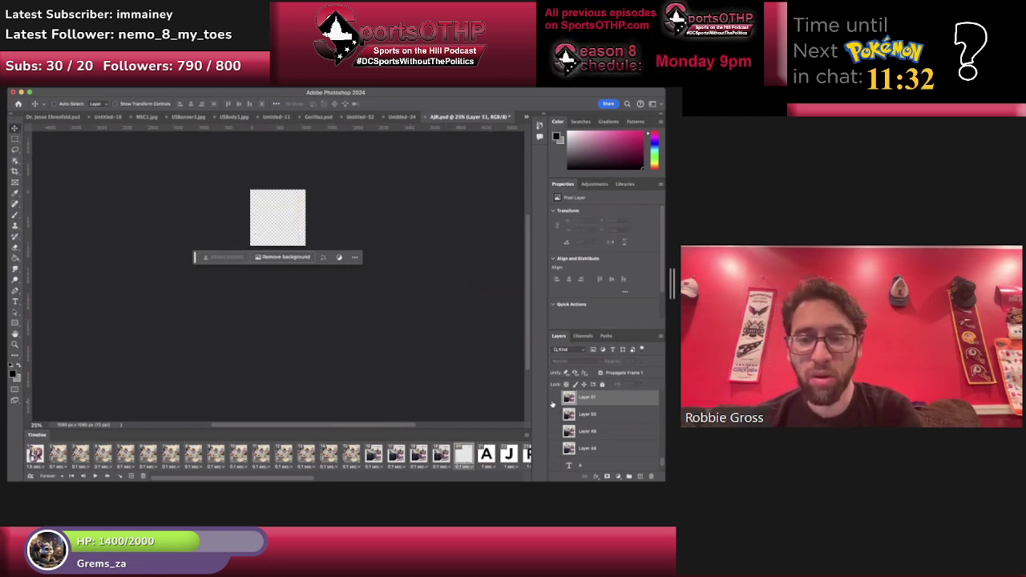
Compare the fourth clip frame with the earlier ones and delete its still, Layer 51.
left_click(440, 457)
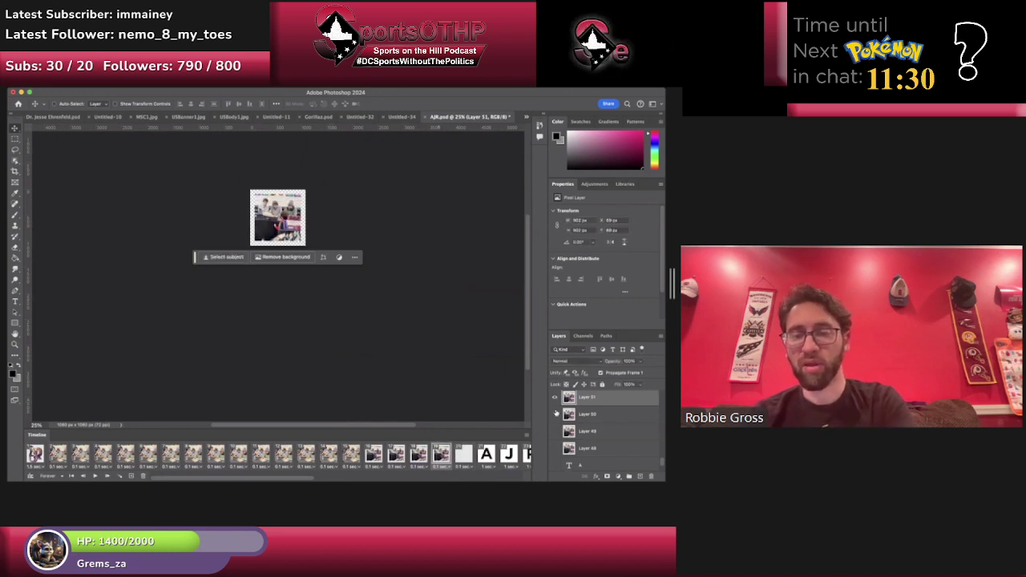
left_click(582, 416, "shift")
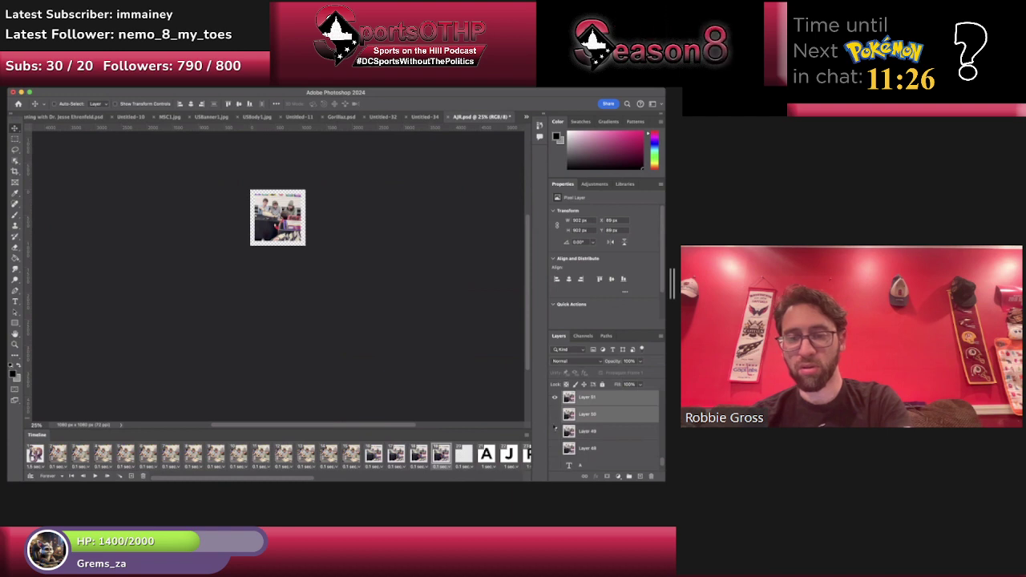
left_click(375, 456)
left_click(397, 455)
left_click(420, 455)
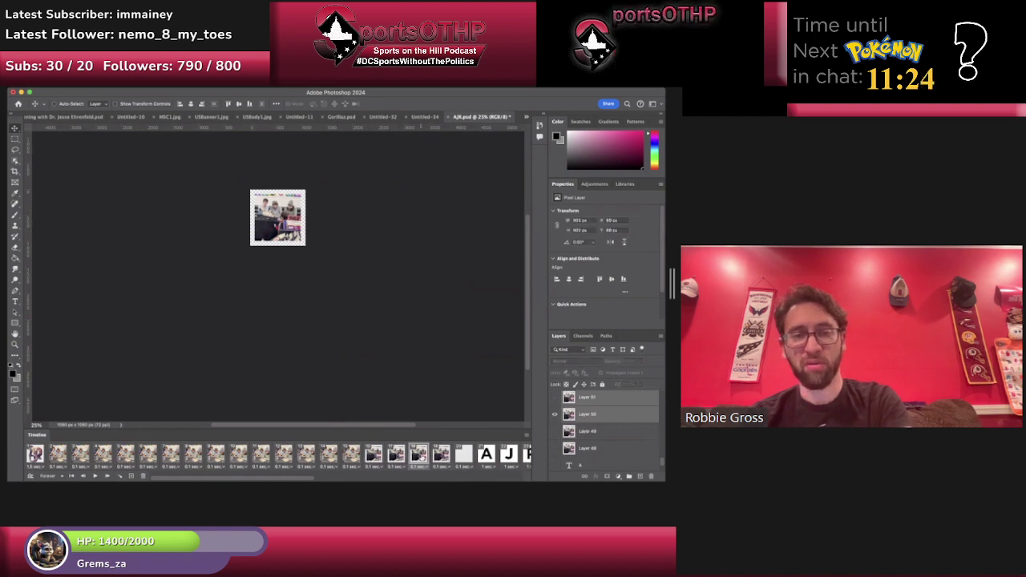
left_click(442, 458)
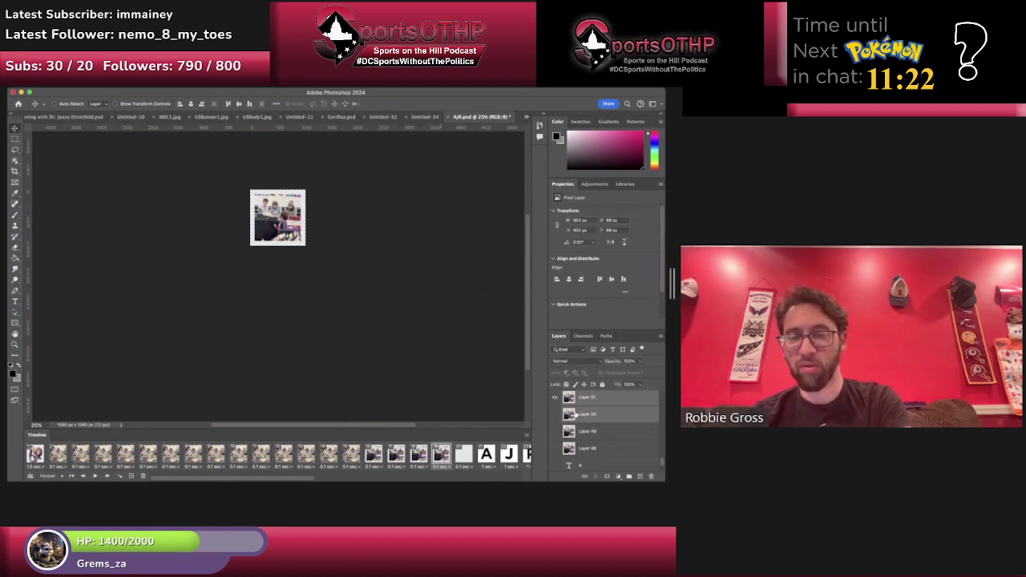
left_click(579, 402)
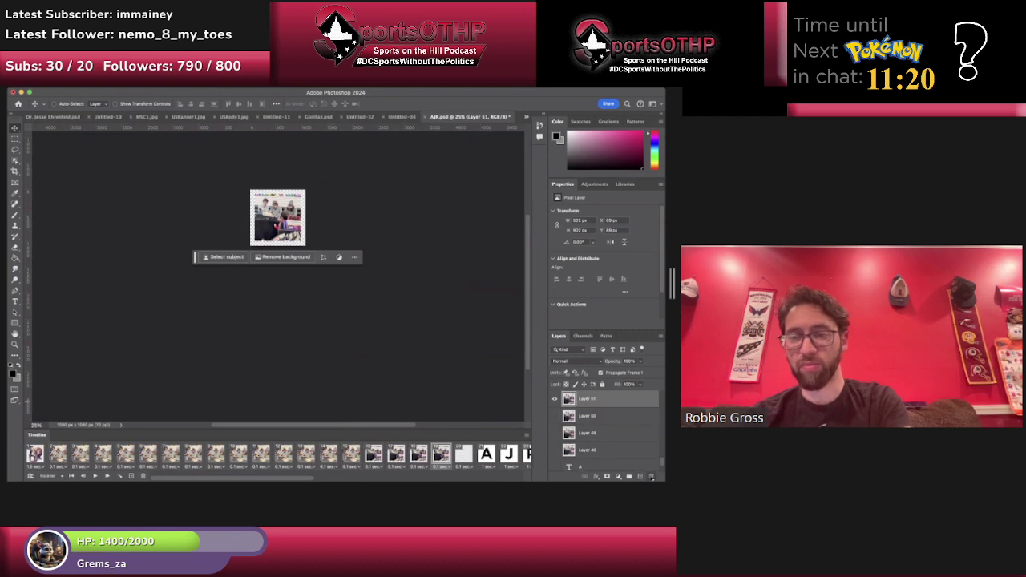
left_click(651, 476)
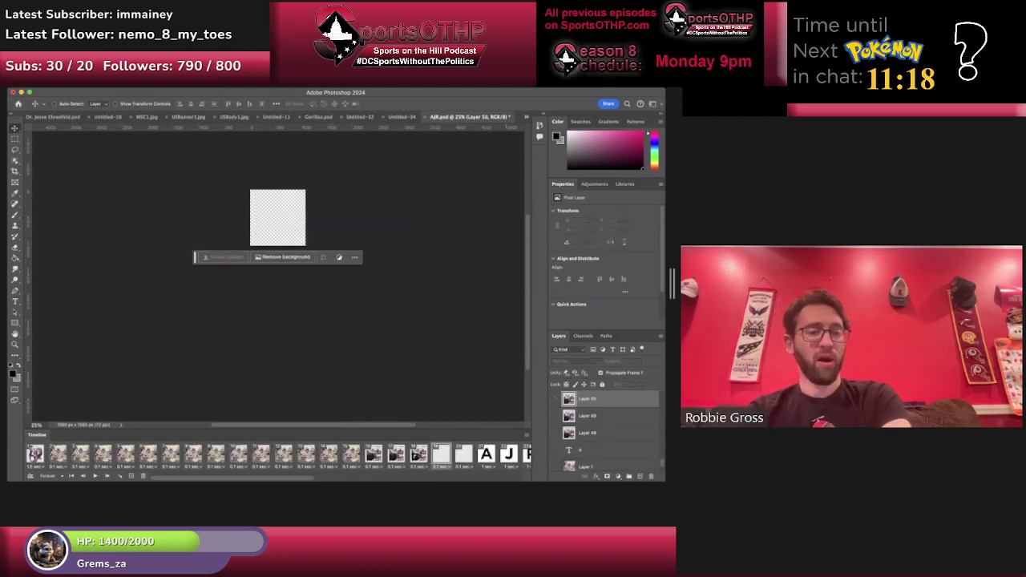
Copy the Layer 4 still from the Untitled-36 clip and paste it into the blank fourth clip frame of AJR.psd.
left_click(514, 482)
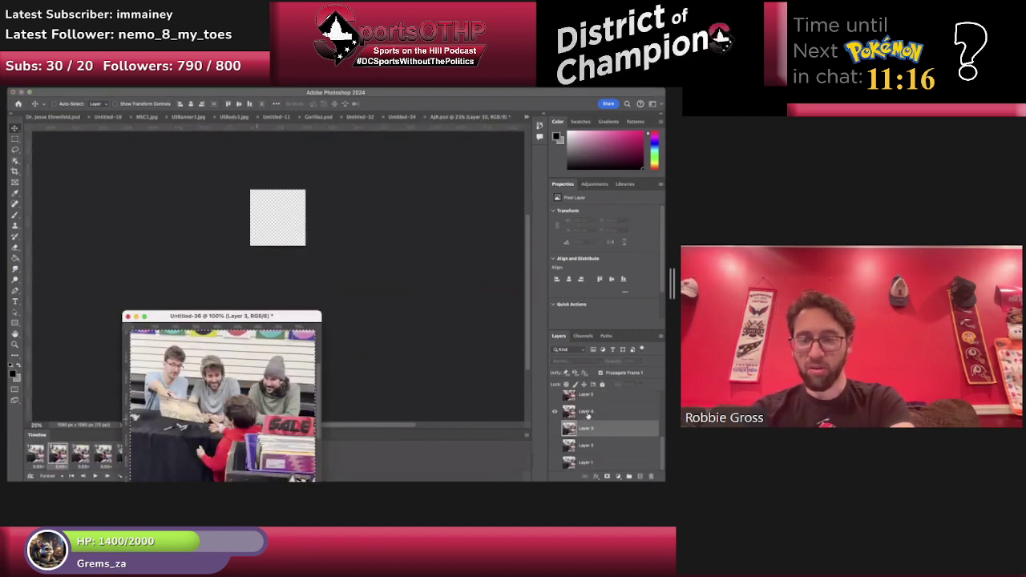
left_click(551, 412)
left_click(519, 376)
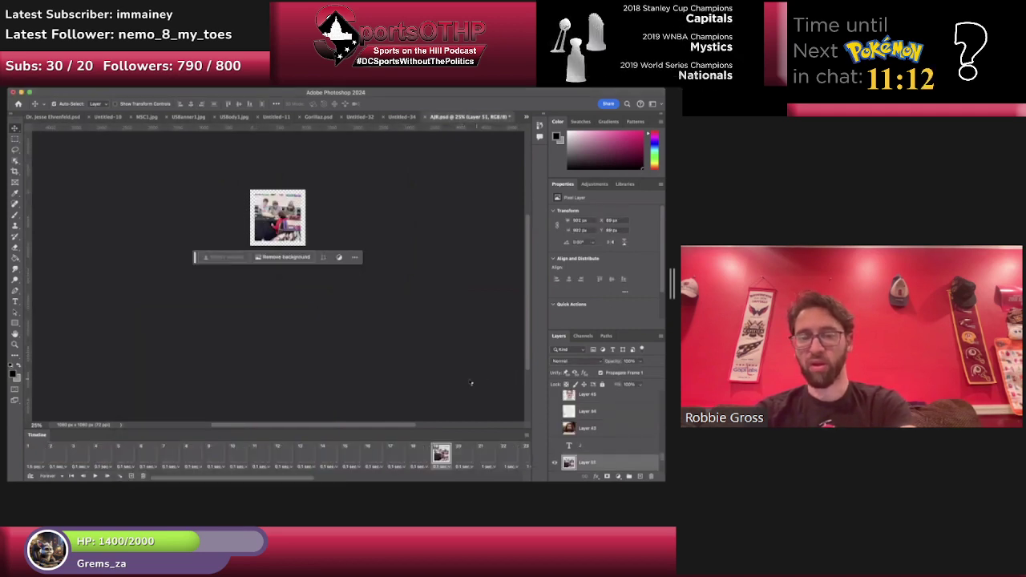
Hide the fourth clip still in the first frame and show it only in the fourth clip frame.
left_click(43, 460)
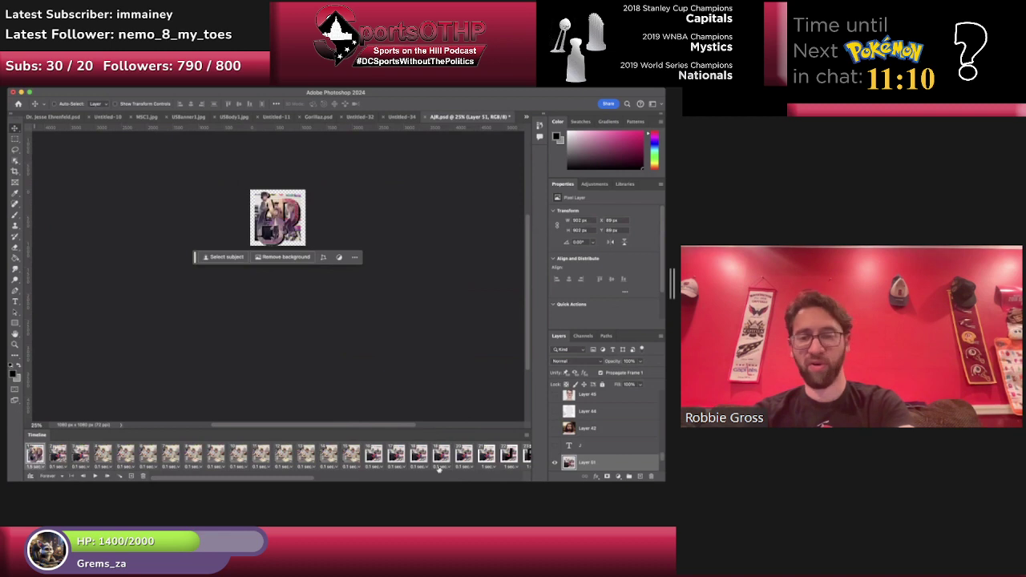
left_click(557, 462)
left_click(442, 456)
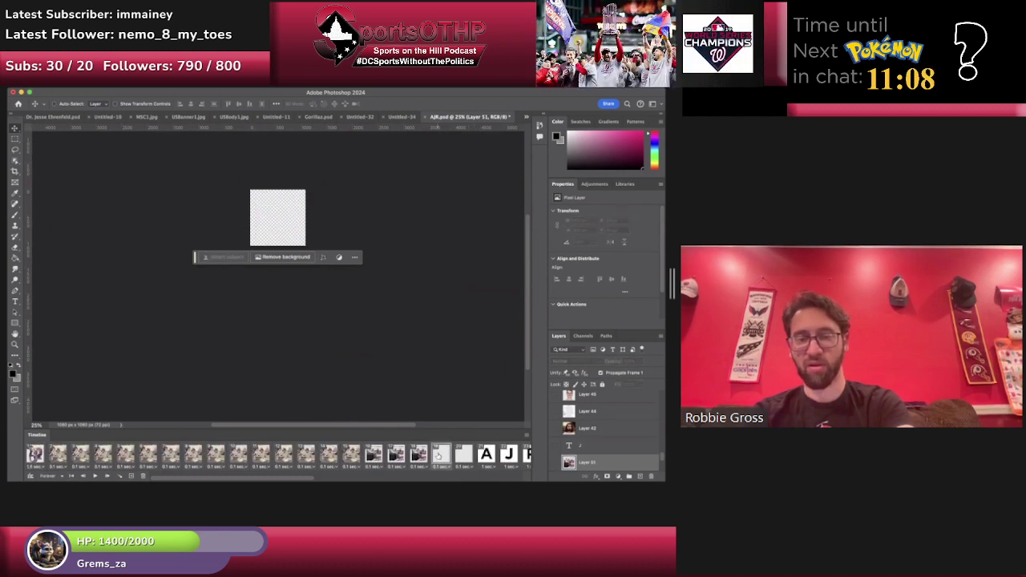
left_click(557, 463)
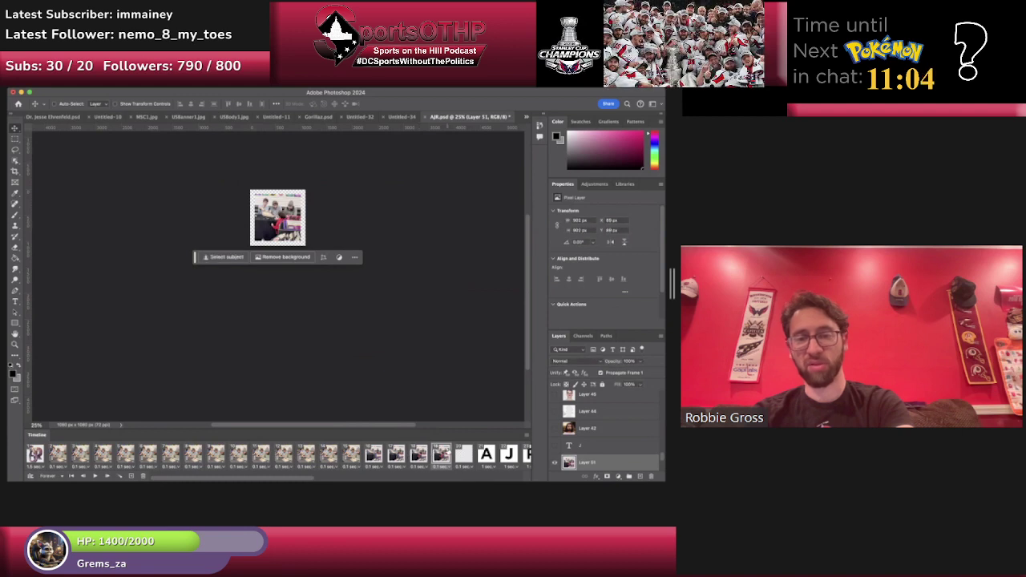
Duplicate the fourth clip frame and hide the fourth clip still in the copy.
left_click(131, 477)
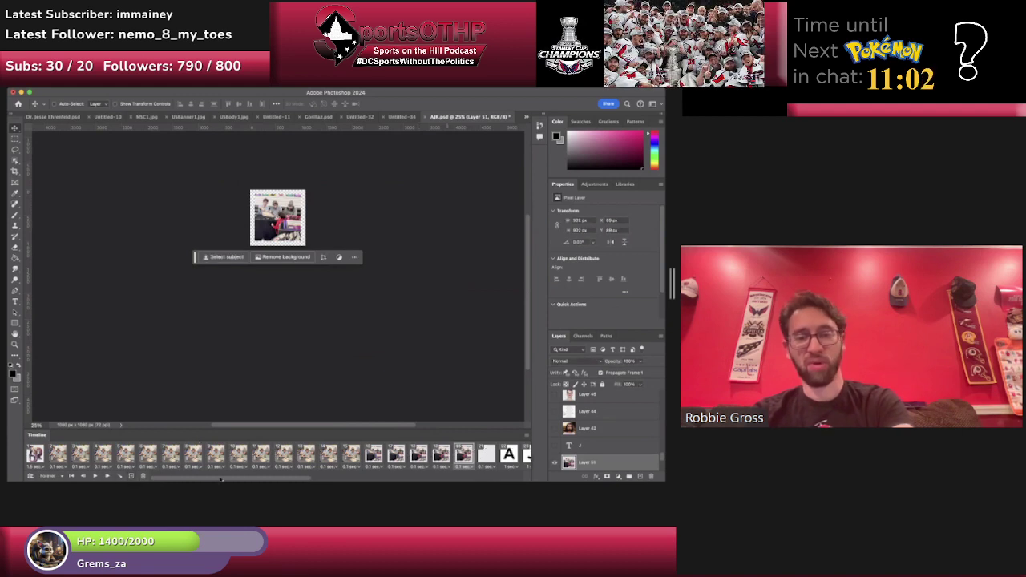
left_click(559, 463)
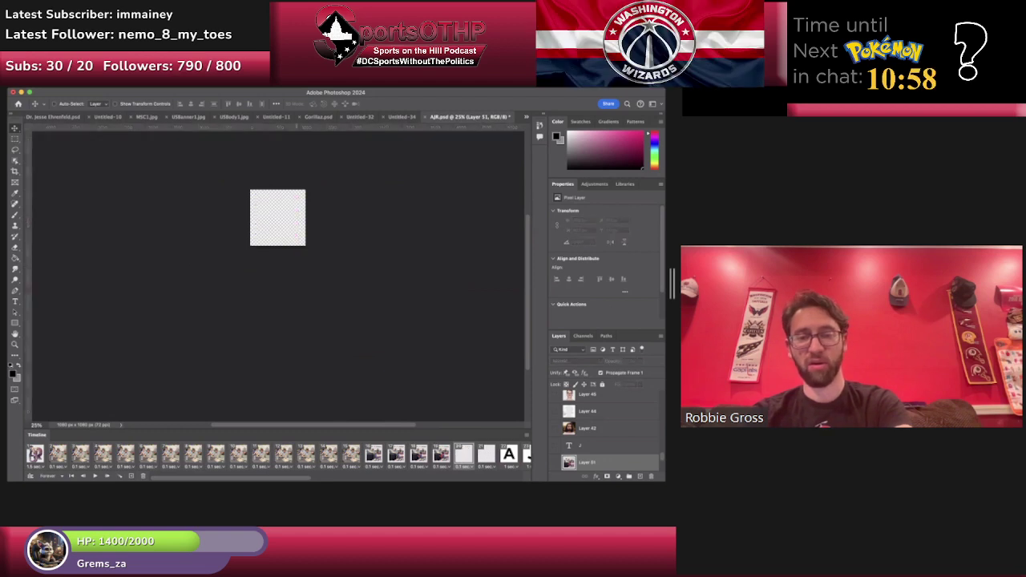
Show only Layer 5 in the Untitled-36 clip and make it the active layer.
left_click(208, 480)
left_click(559, 411)
scroll(579, 413, "up", 1)
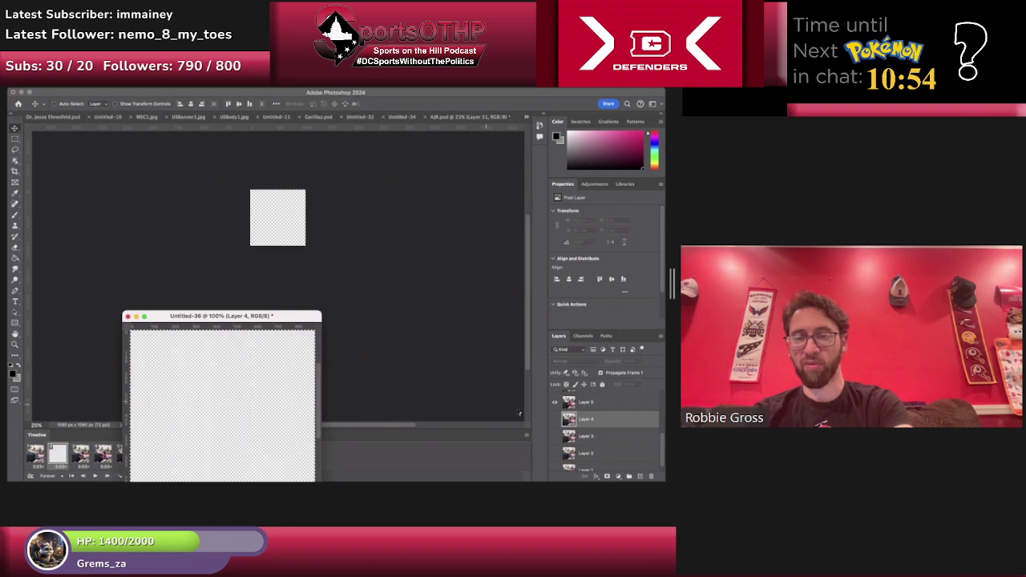
key("super+z")
key("super+z")
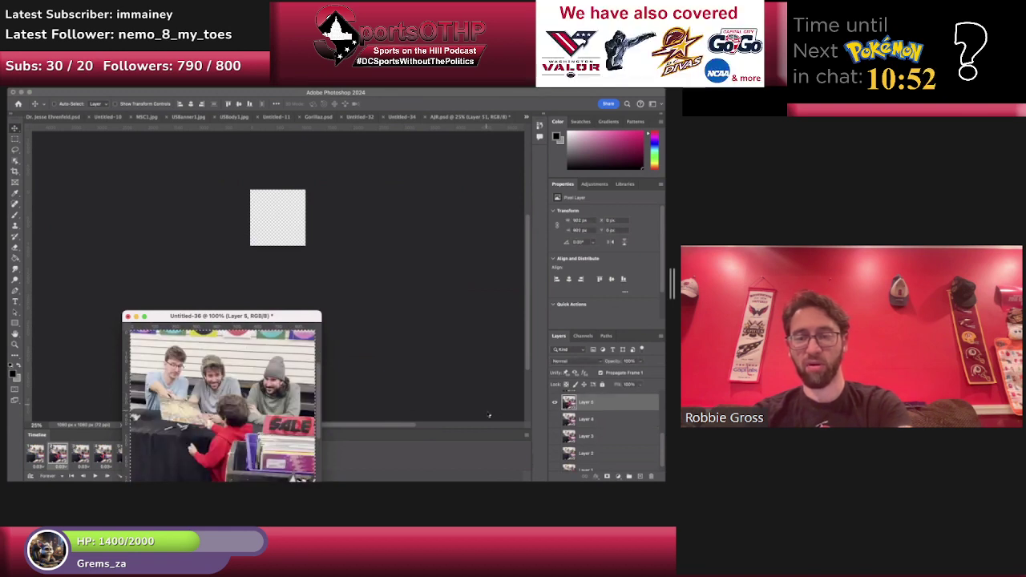
Copy the Layer 5 still from Untitled-36 and paste it into the blank fifth clip frame of AJR.psd.
scroll(609, 409, "up", 5)
scroll(609, 409, "down", 5)
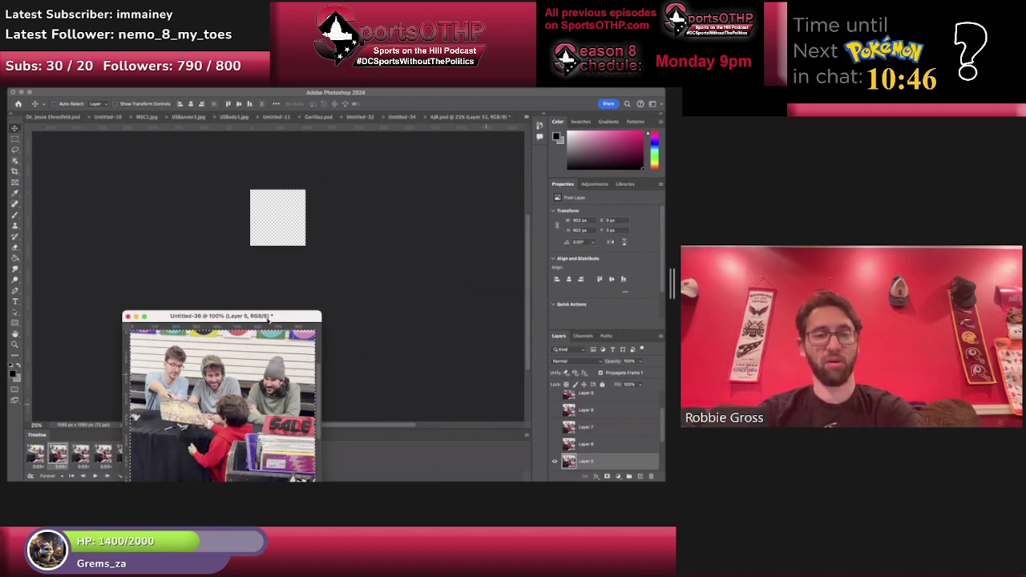
key("super+grave")
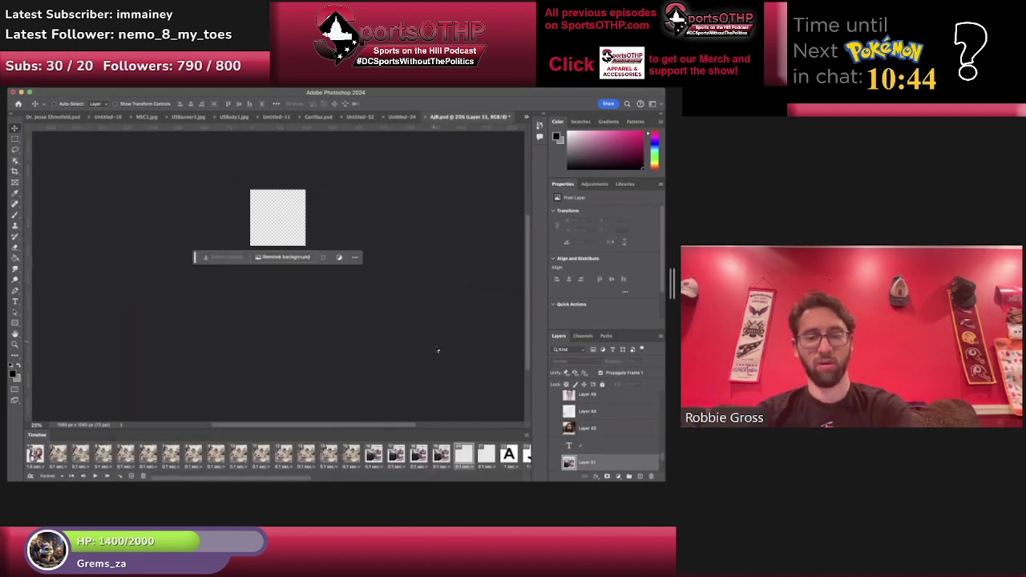
key("super+grave")
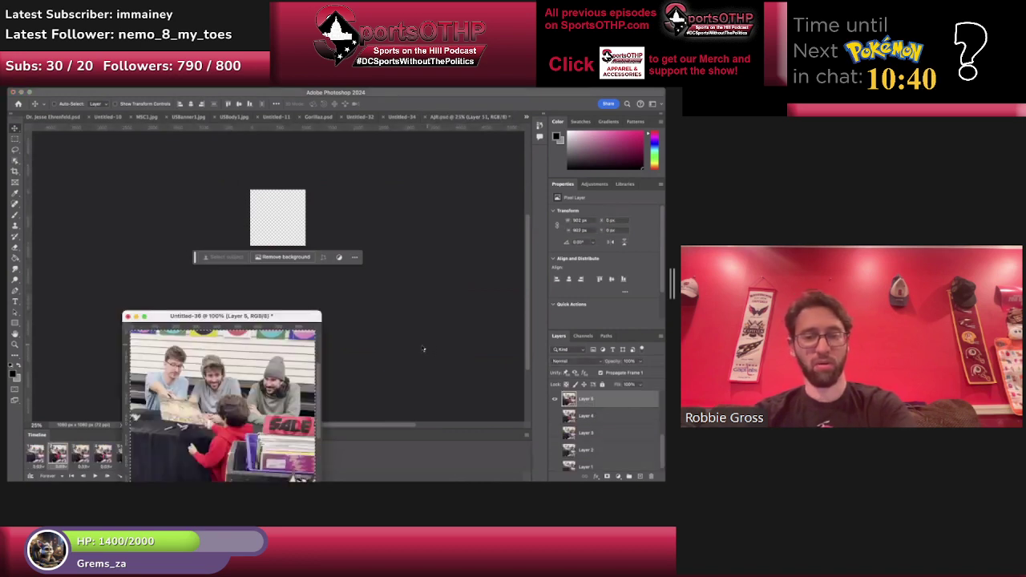
key("super+grave")
key("super+v")
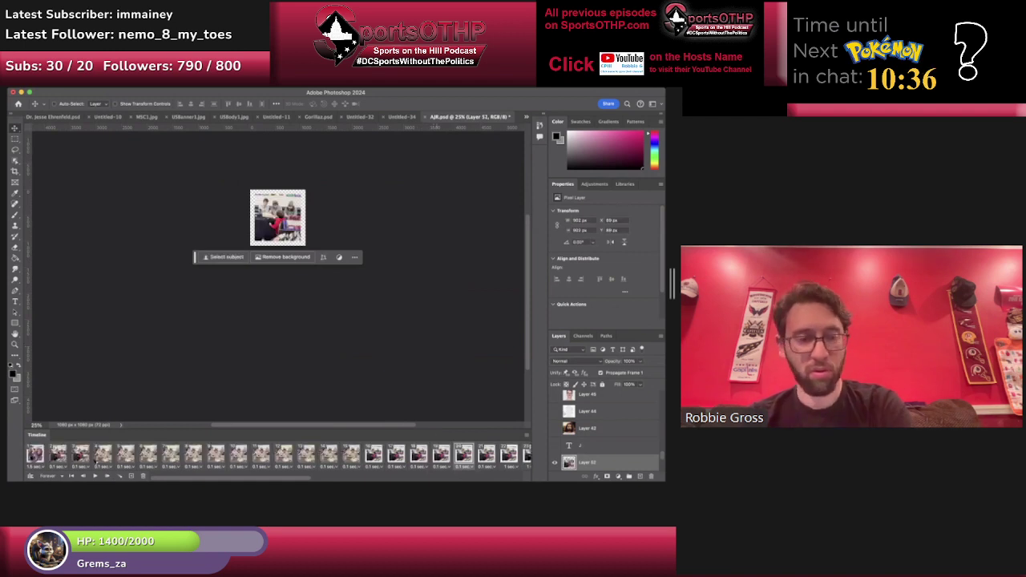
Hide the fifth clip still in the first frame and show it only in the fifth clip frame.
left_click(35, 455)
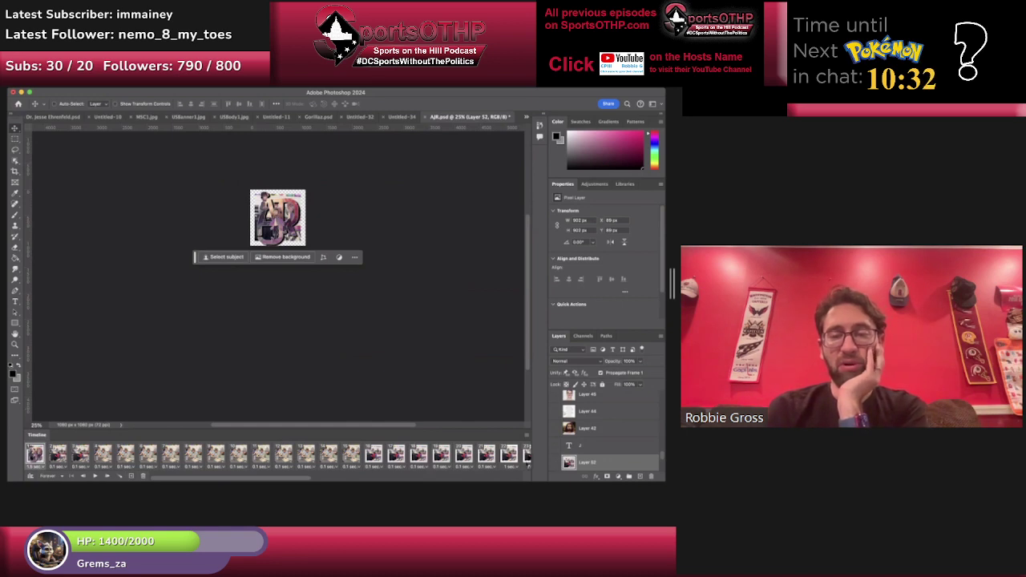
left_click(463, 455)
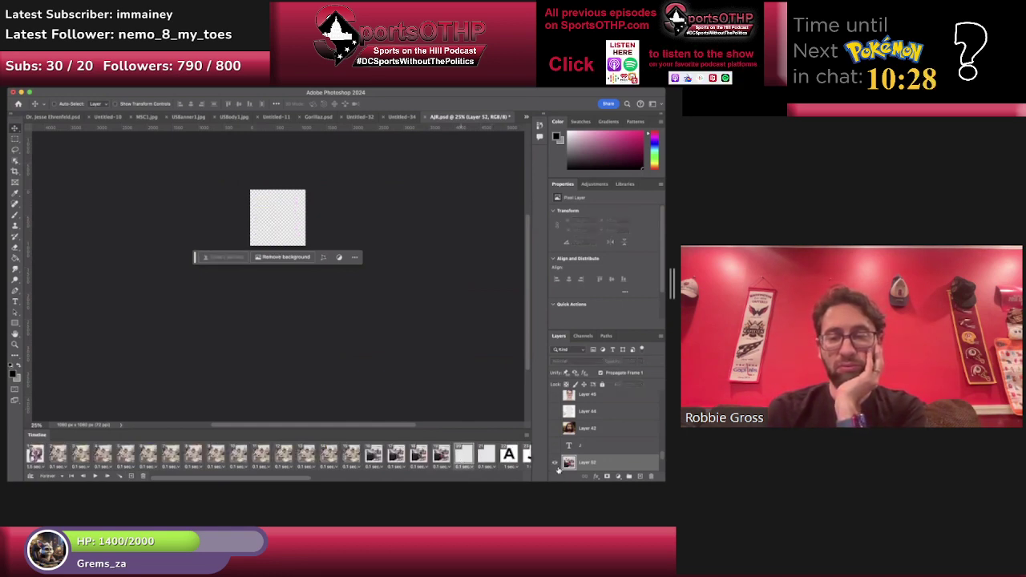
scroll(587, 456, "down", 4)
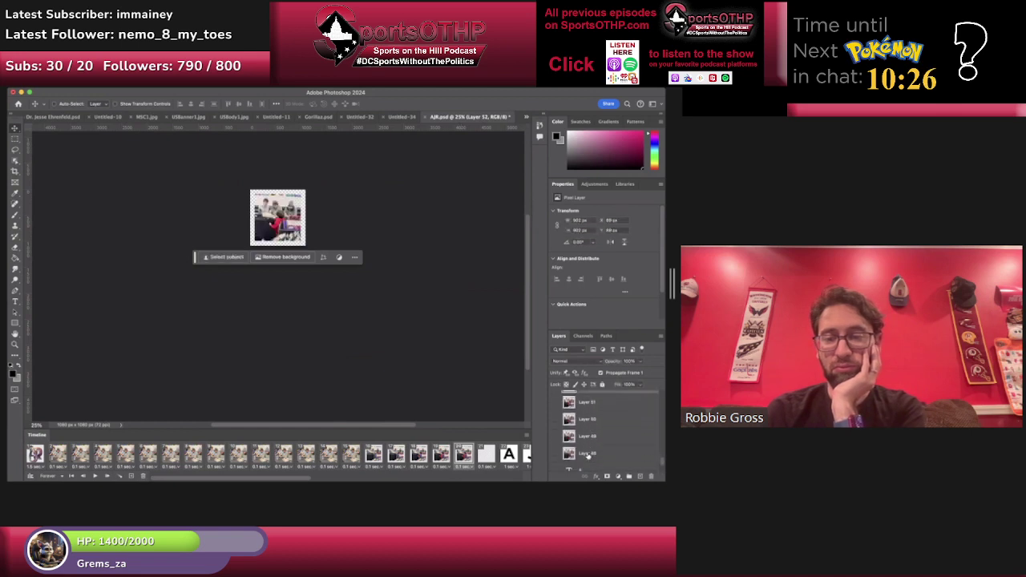
scroll(589, 437, "up", 2)
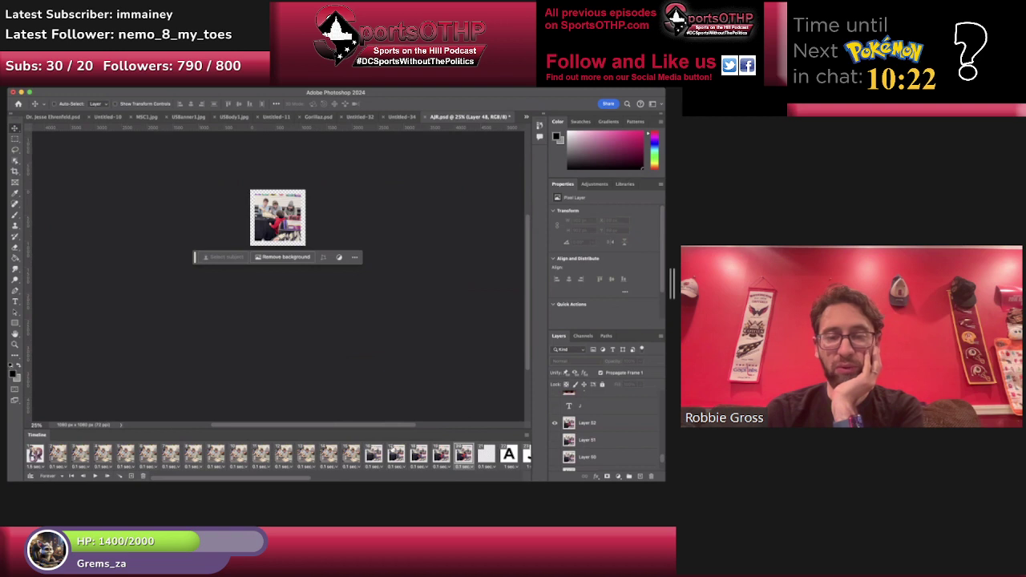
Go through the five clip frames in order and zoom in on the canvas to inspect the latest still.
left_click(374, 456)
left_click(396, 456)
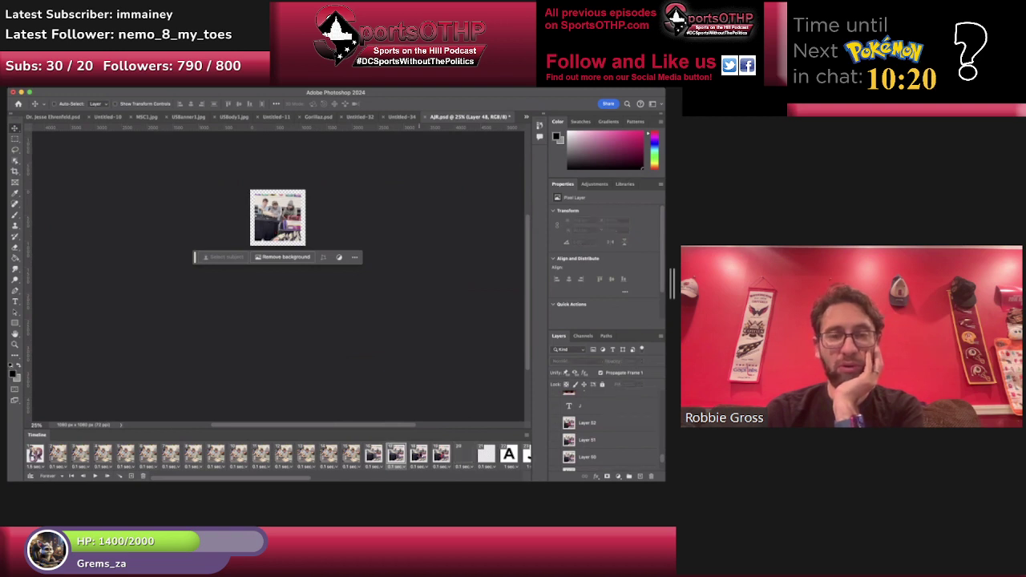
left_click(420, 456)
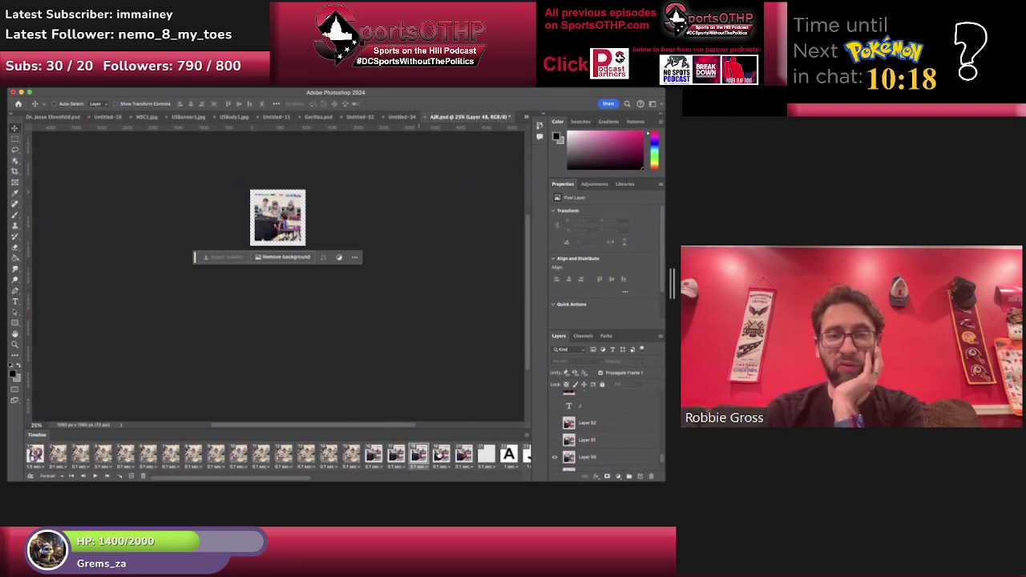
left_click(441, 456)
left_click(464, 455)
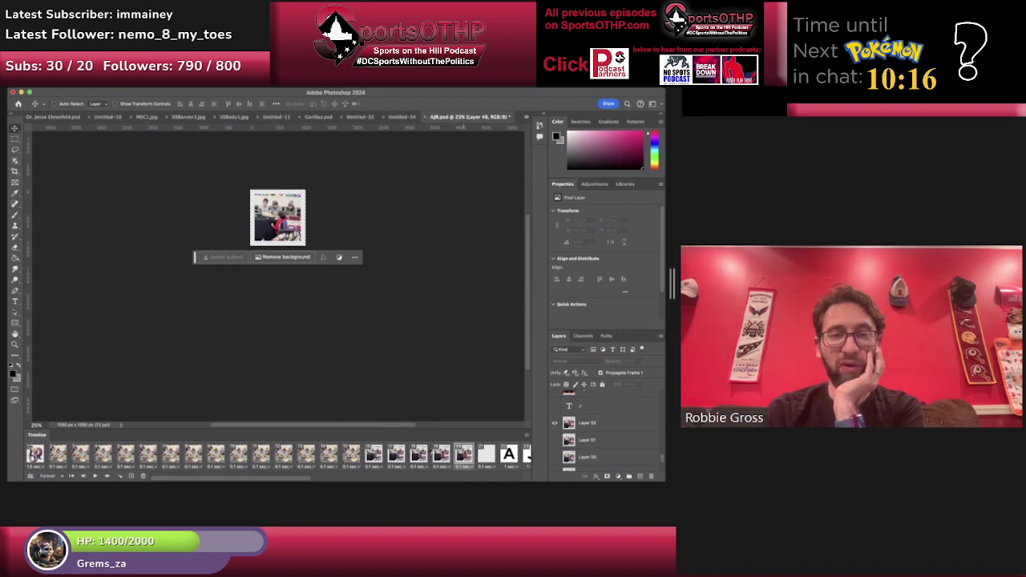
left_click(14, 344)
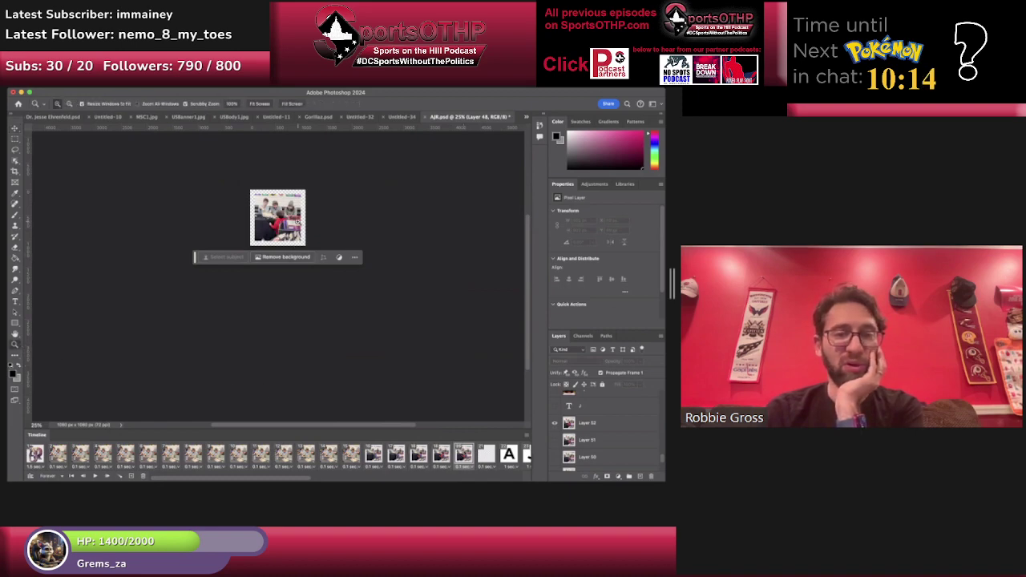
left_click(298, 222)
scroll(298, 222, "up", 5)
scroll(298, 222, "up", 3)
scroll(298, 222, "left", 3)
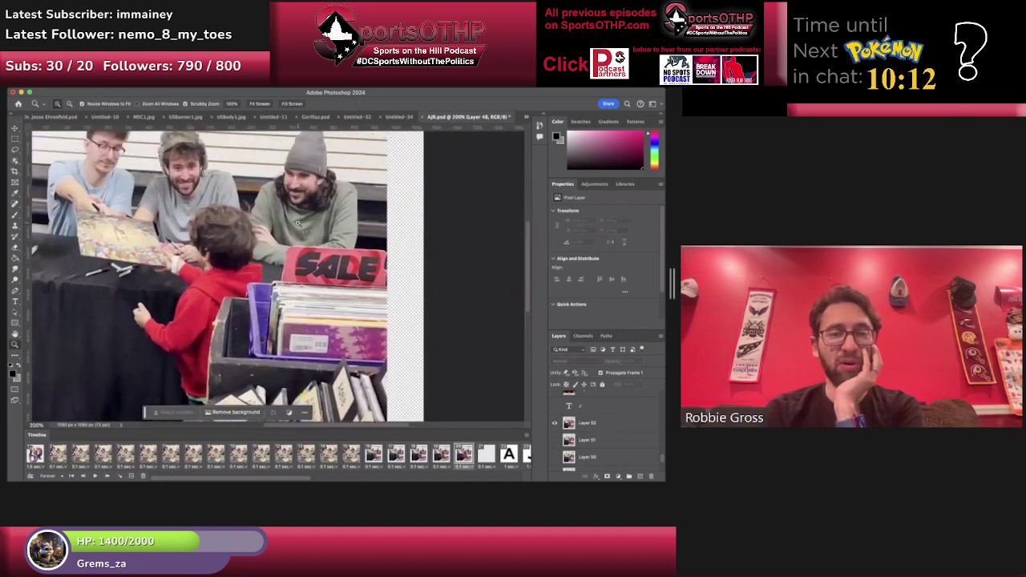
scroll(298, 222, "down", 2)
scroll(299, 222, "down", 2)
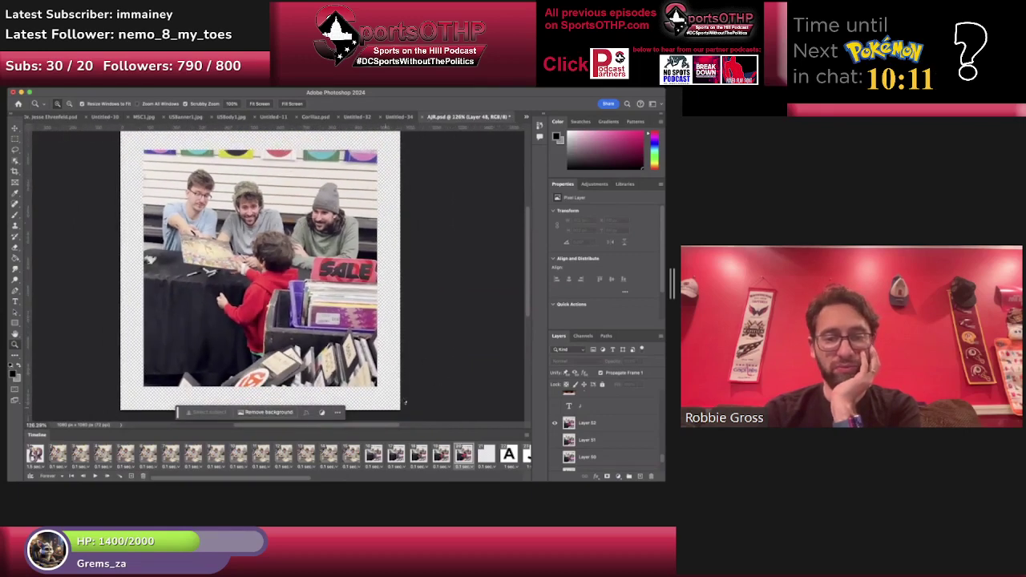
Select the blank sixth clip frame, and make Layer 6 the only visible and active layer in the Untitled-36 clip.
left_click(485, 455)
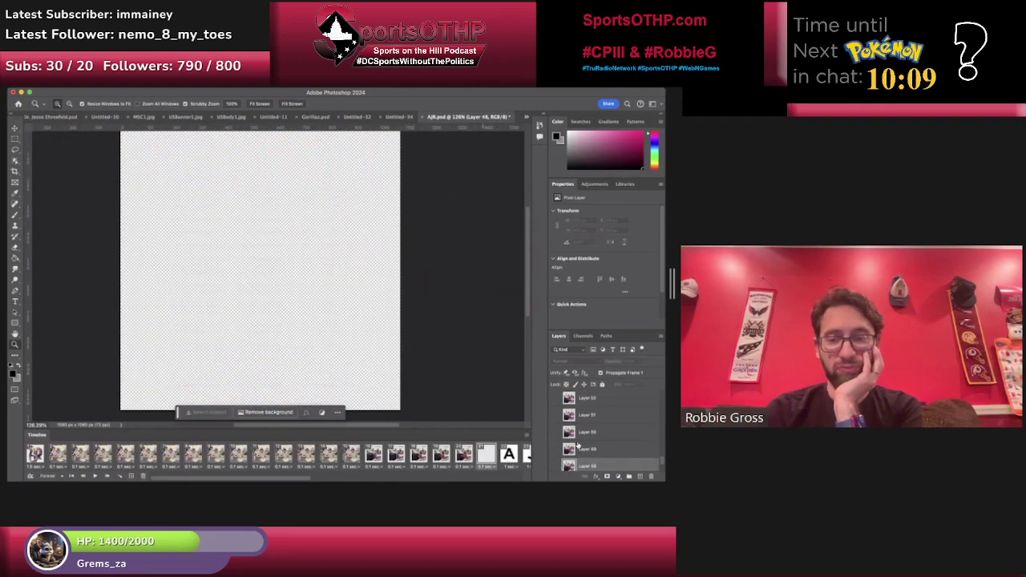
scroll(578, 443, "up", 3)
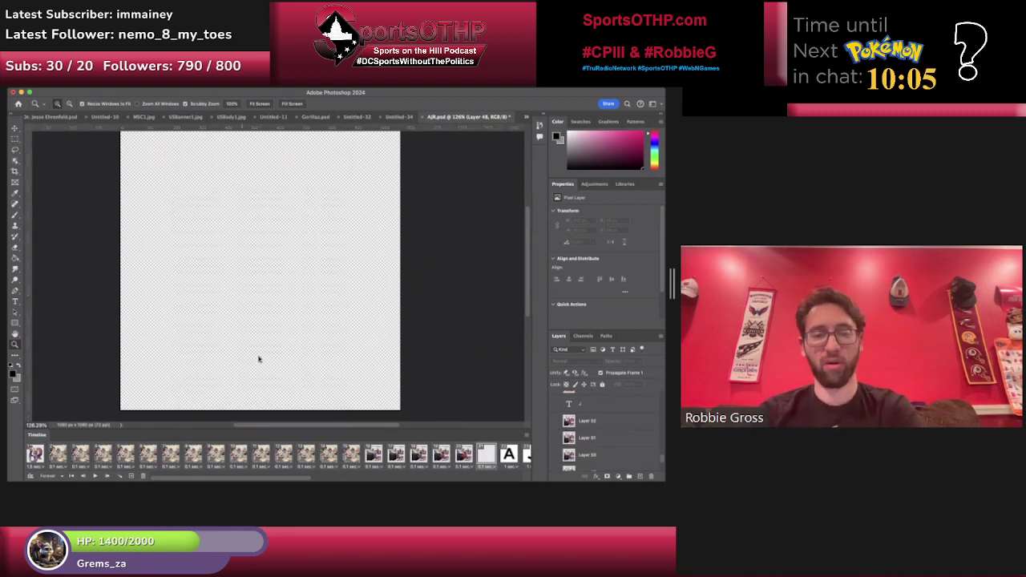
key("super+grave")
scroll(585, 407, "up", 2)
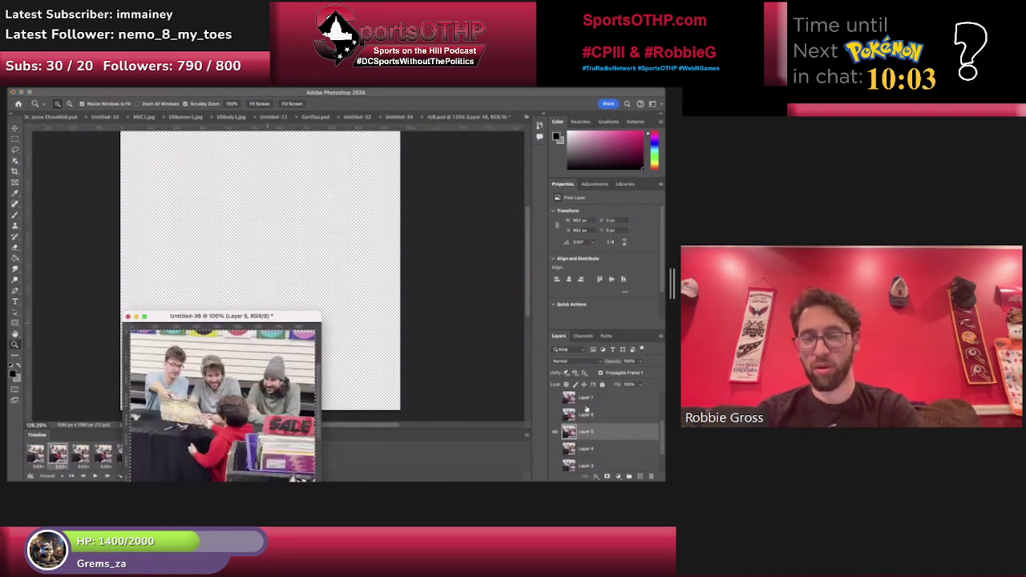
left_click(555, 431)
left_click(555, 415)
left_click(555, 414)
left_click(586, 414)
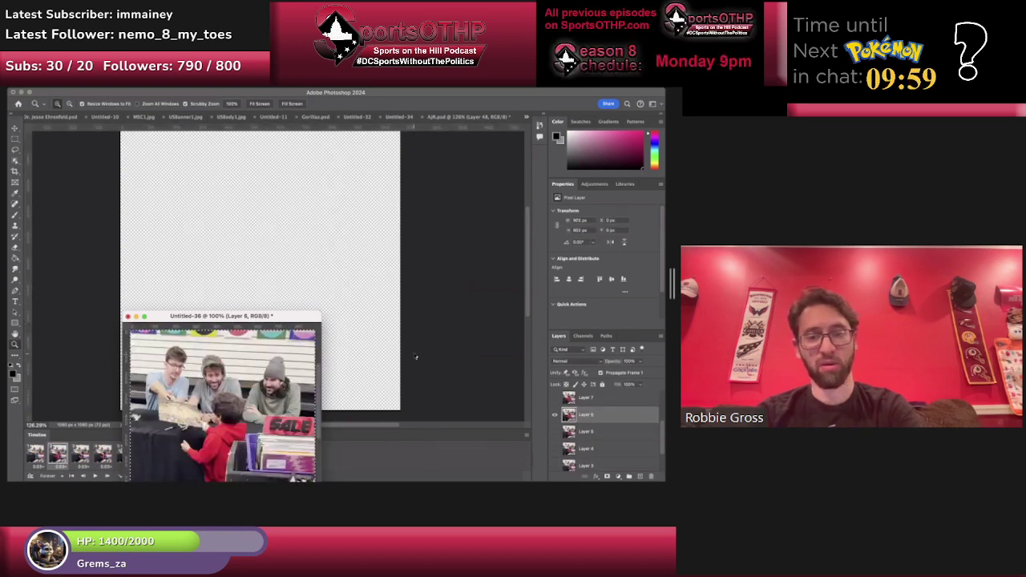
Paste the copied Layer 6 still into the blank sixth clip frame of AJR.psd and show it only in that frame, not the first.
left_click(102, 210)
key("super+v")
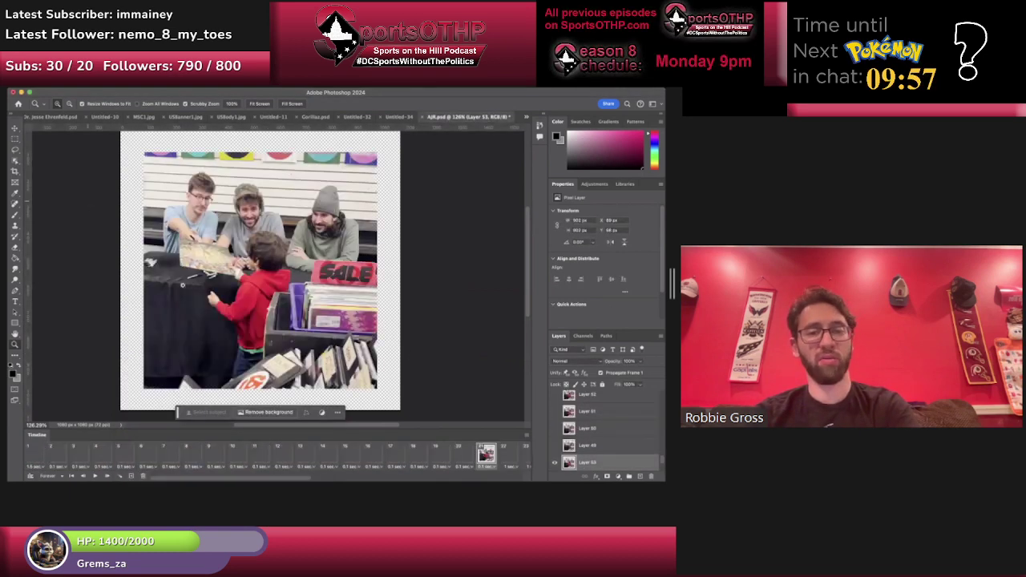
left_click(35, 453)
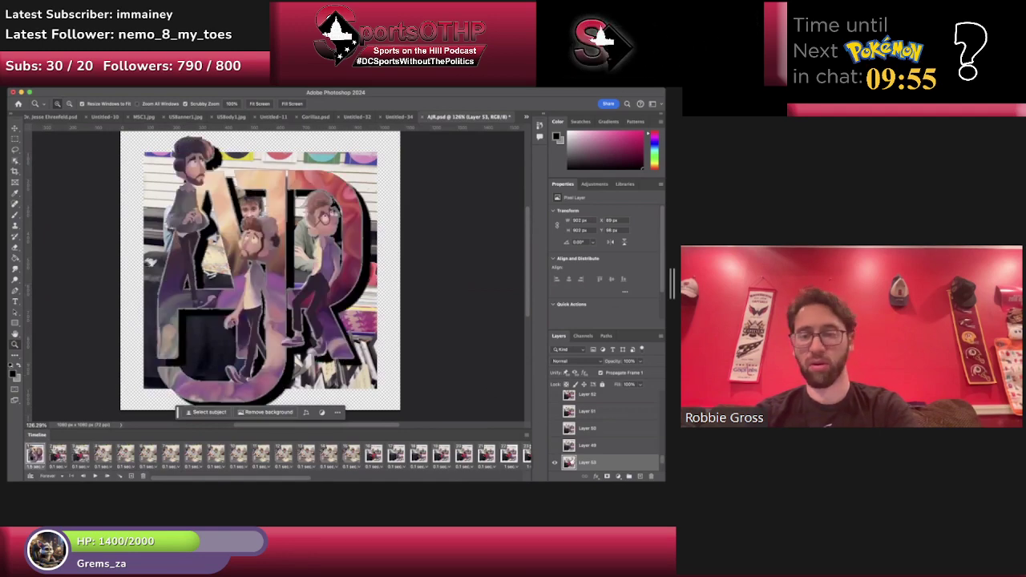
left_click(554, 463)
left_click(488, 455)
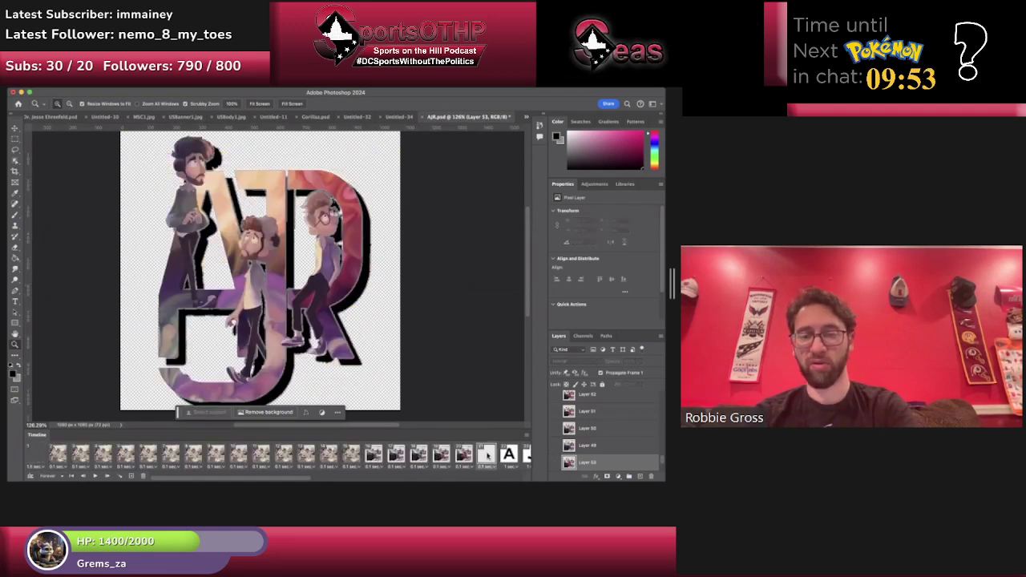
left_click(555, 463)
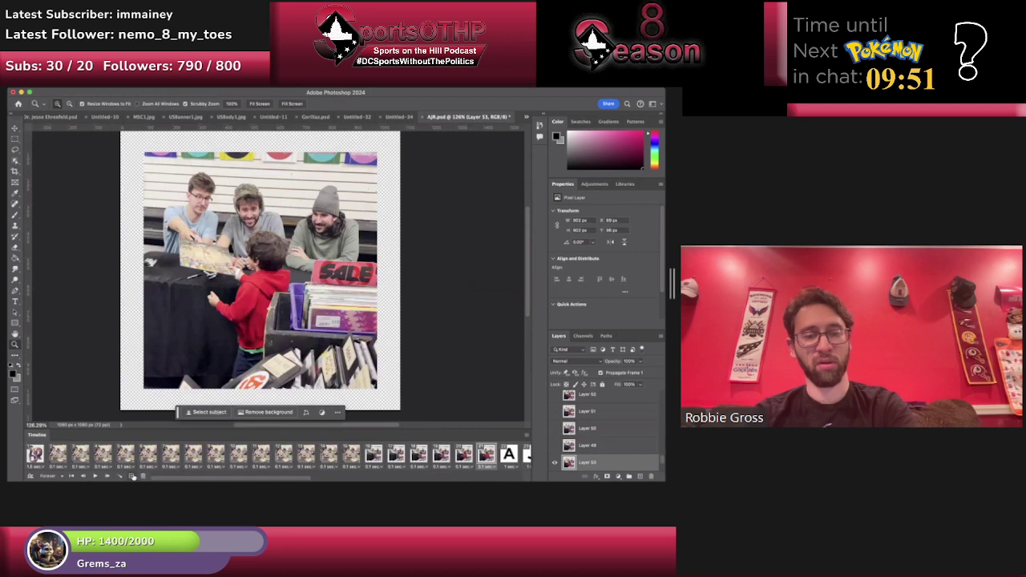
Duplicate the sixth clip frame, and make Layer 7 the only visible and active layer in the Untitled-36 clip.
left_click(131, 476)
key("super+grave")
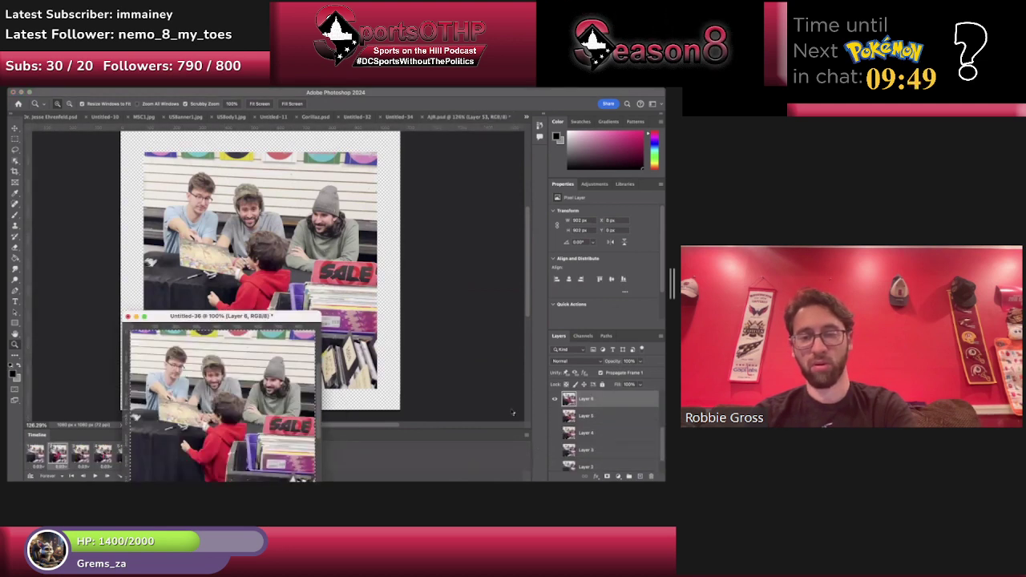
scroll(555, 433, "up", 2)
left_click(556, 409)
left_click(555, 426)
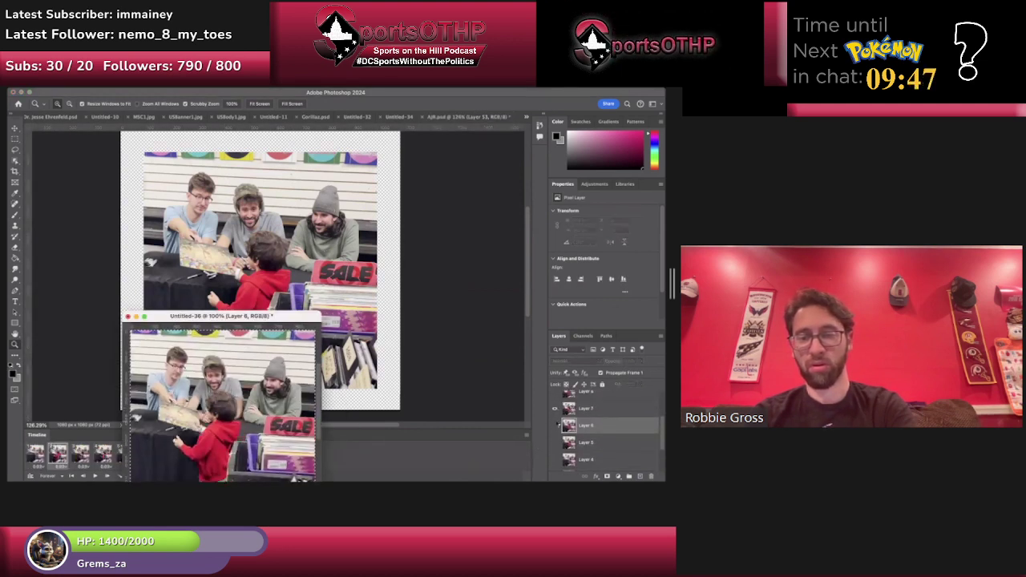
left_click(591, 412)
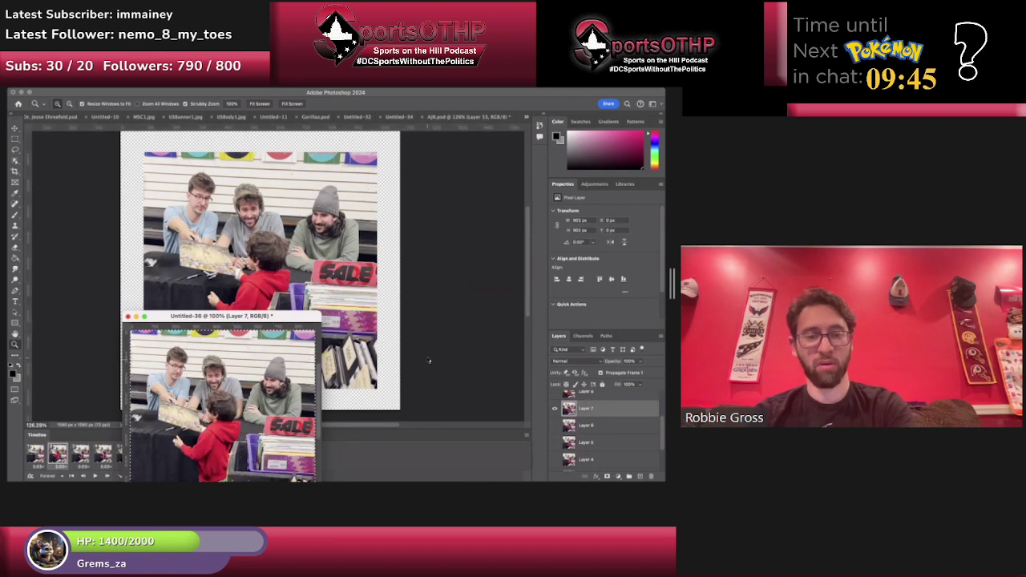
Paste the copied Layer 7 still into the duplicated frame of AJR.psd and hide it in the first frame.
left_click(429, 360)
key("super+v")
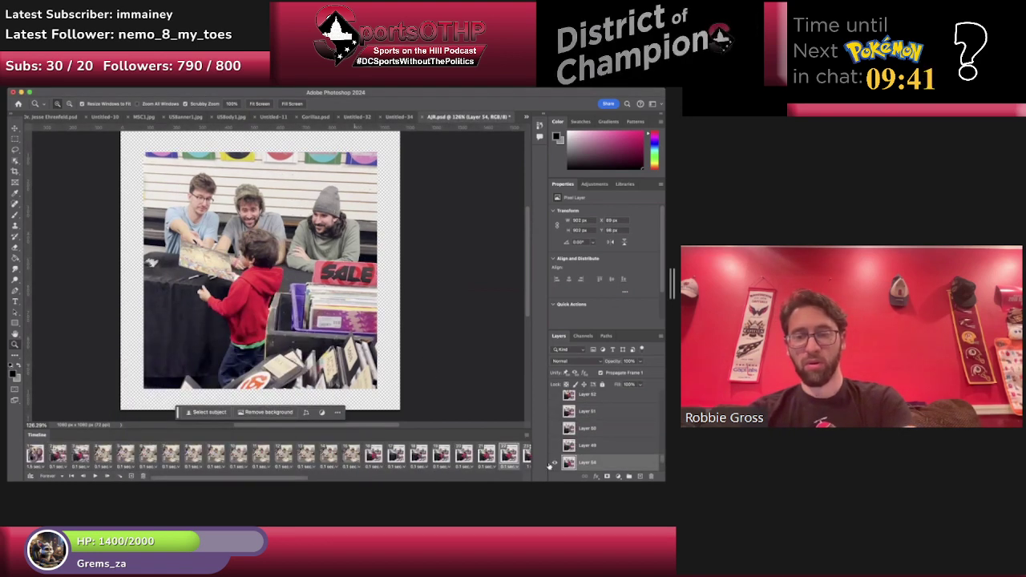
left_click(34, 455)
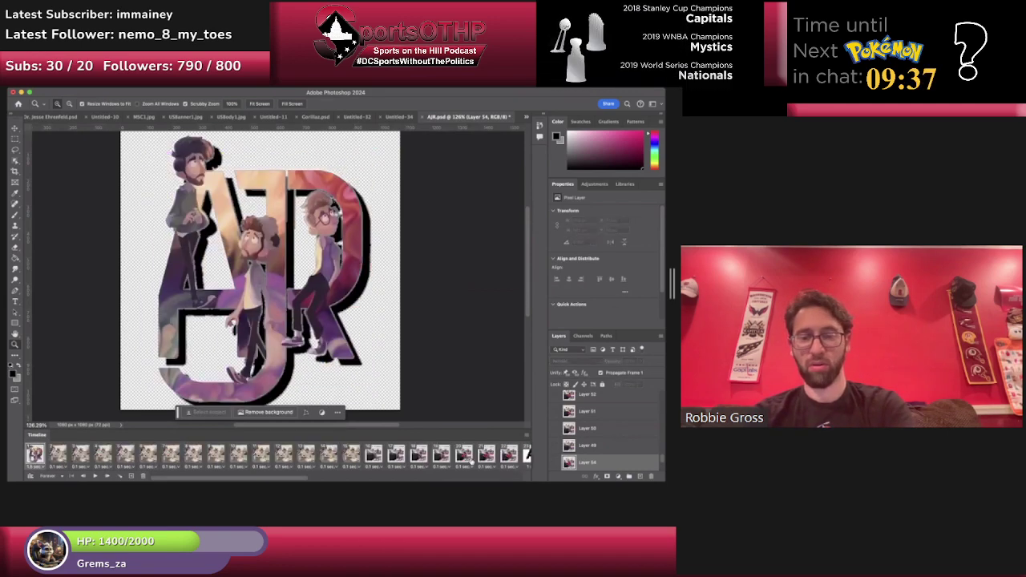
Hide the sixth clip still, Layer 53, in the seventh clip frame to leave the frame blank.
scroll(471, 461, "right", 2)
left_click(461, 458)
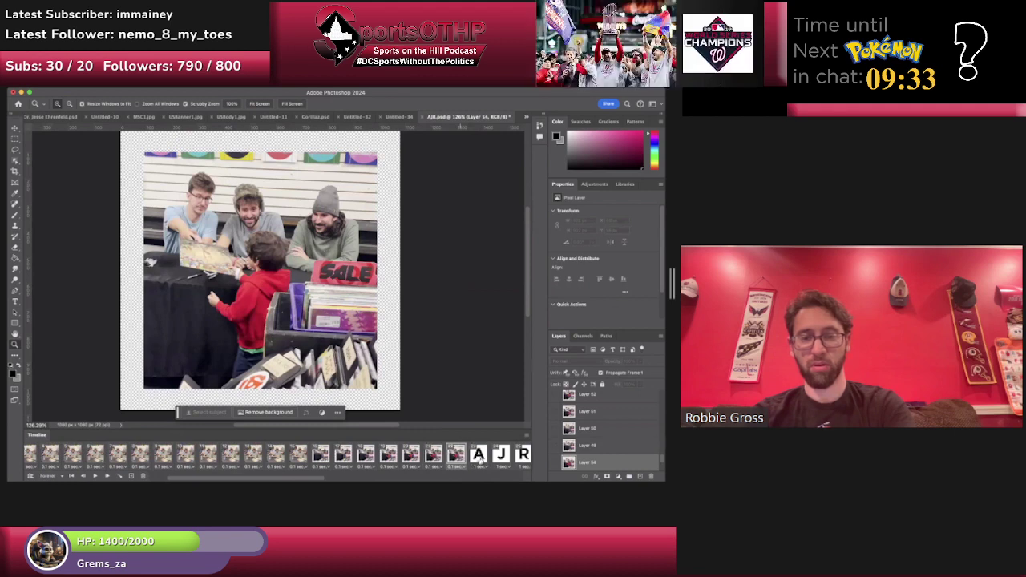
scroll(561, 464, "up", 3)
scroll(561, 462, "down", 5)
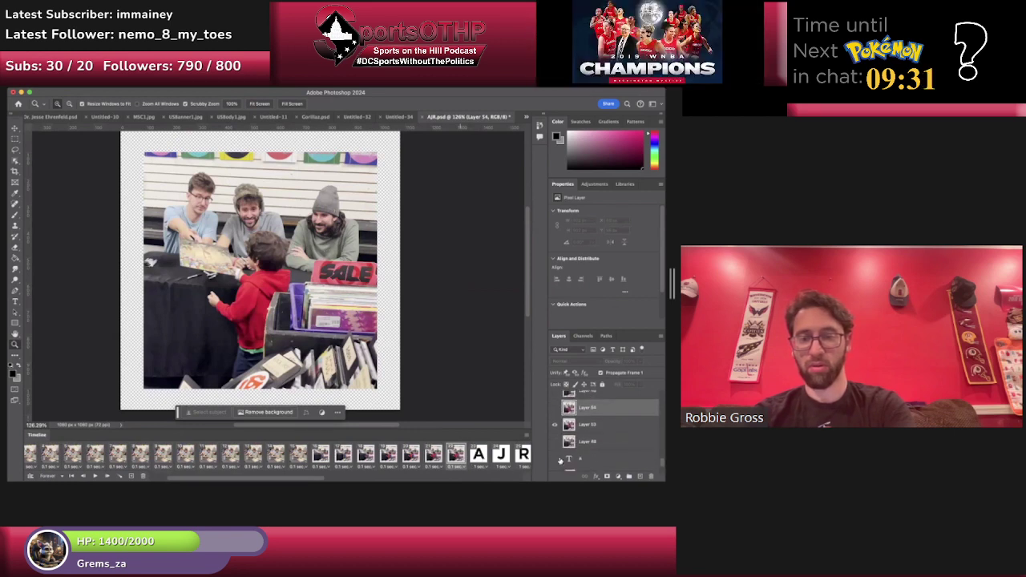
left_click(558, 419)
left_click(558, 436)
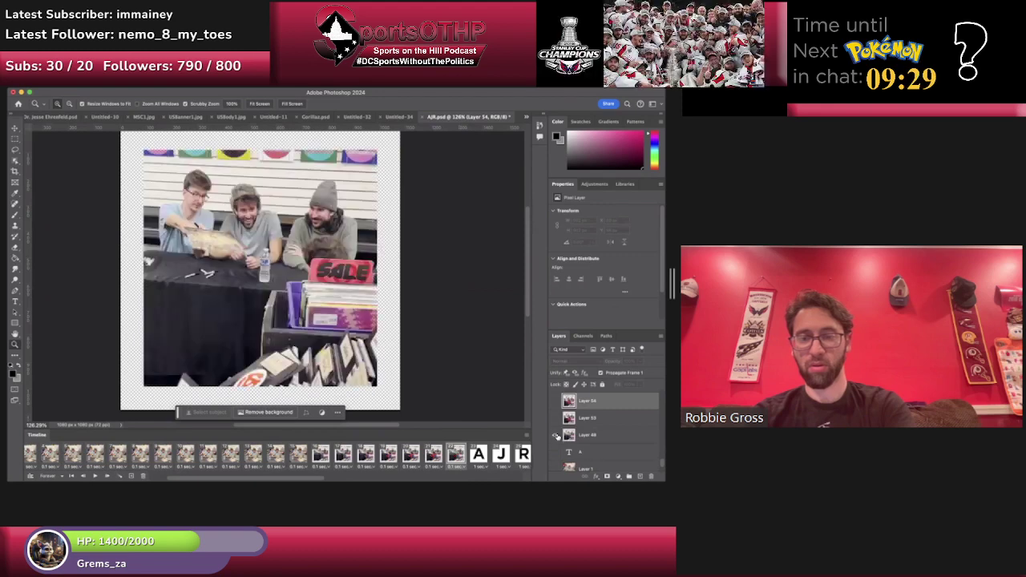
left_click(558, 436)
Toggle the visibility of Layer 52 to check which still it holds and compare the sixth and seventh clip frames.
scroll(558, 437, "down", 2)
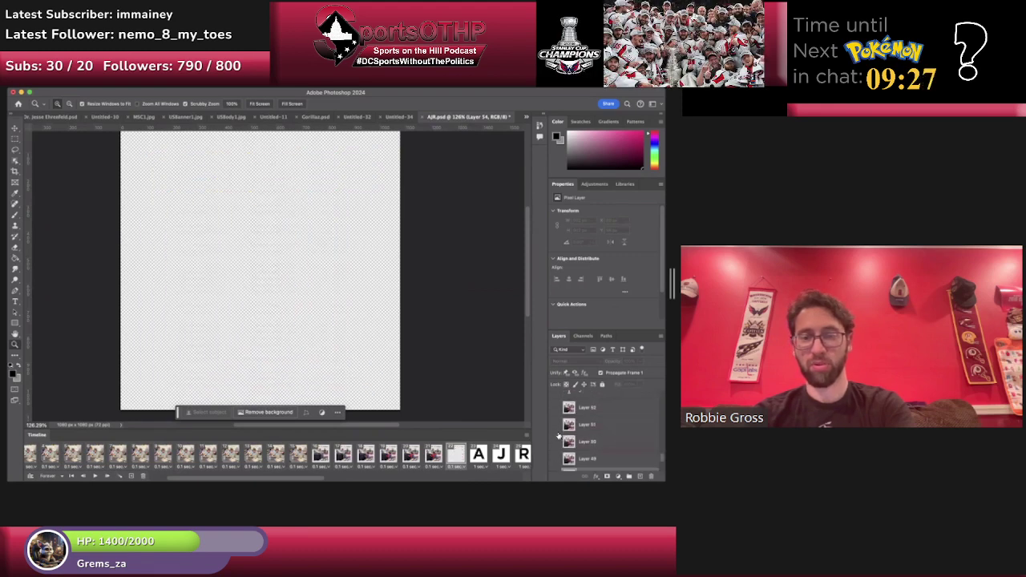
left_click(555, 409)
left_click(555, 409)
left_click(555, 409)
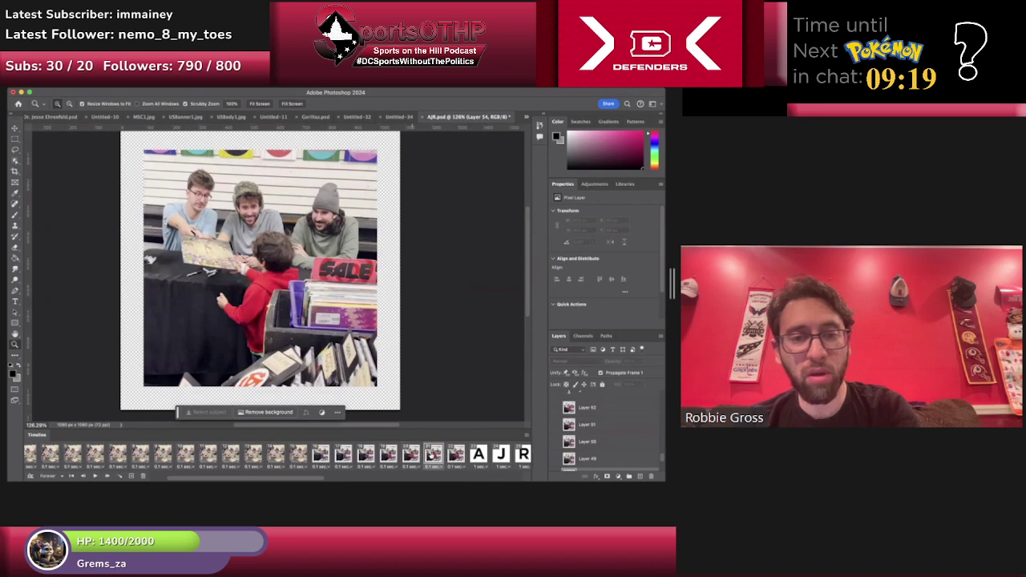
scroll(584, 441, "up", 1)
left_click(555, 421)
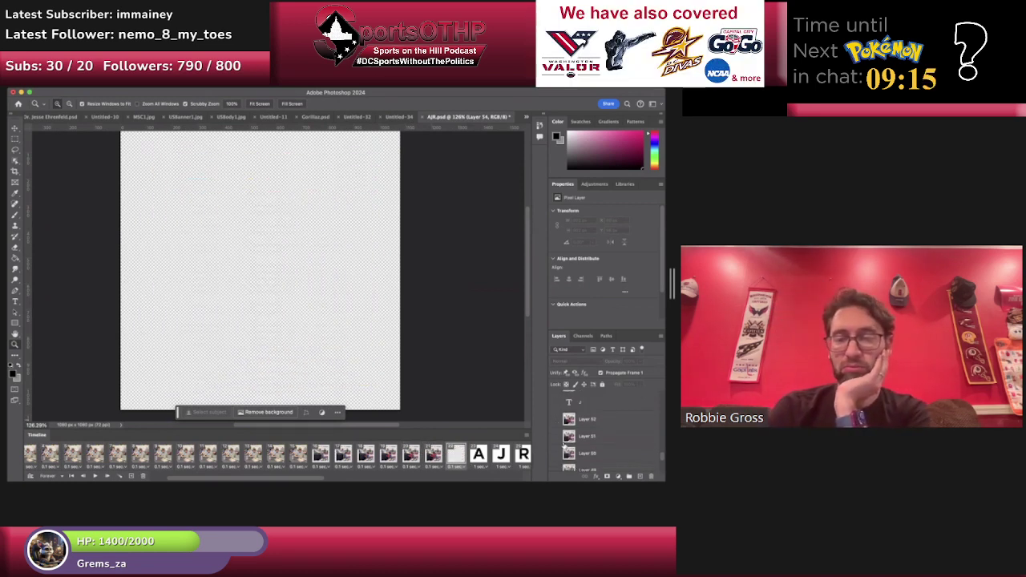
Add a new layer in the blank seventh clip frame and paste the Layer 7 still onto it again.
scroll(559, 449, "down", 2)
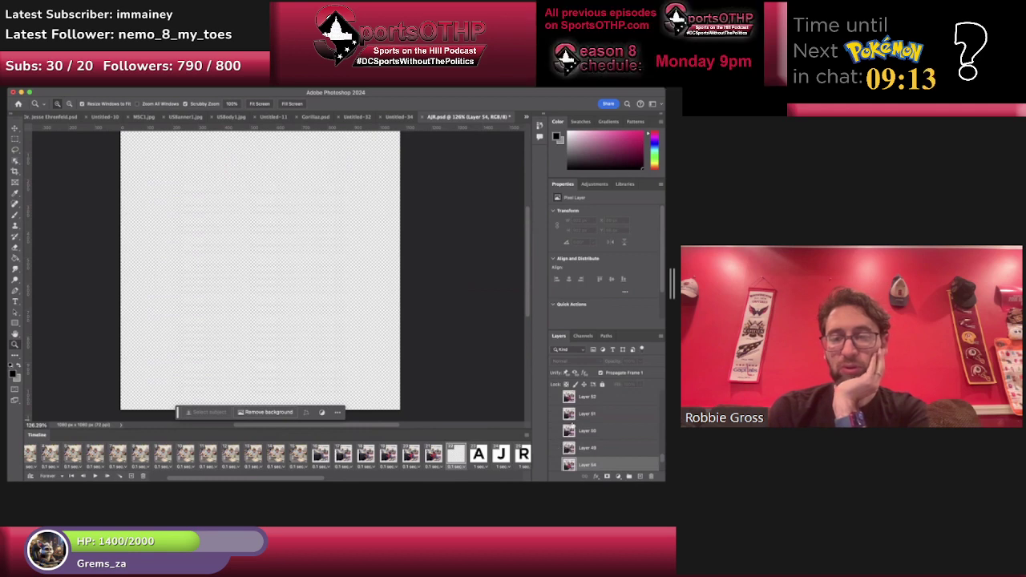
left_click(640, 476)
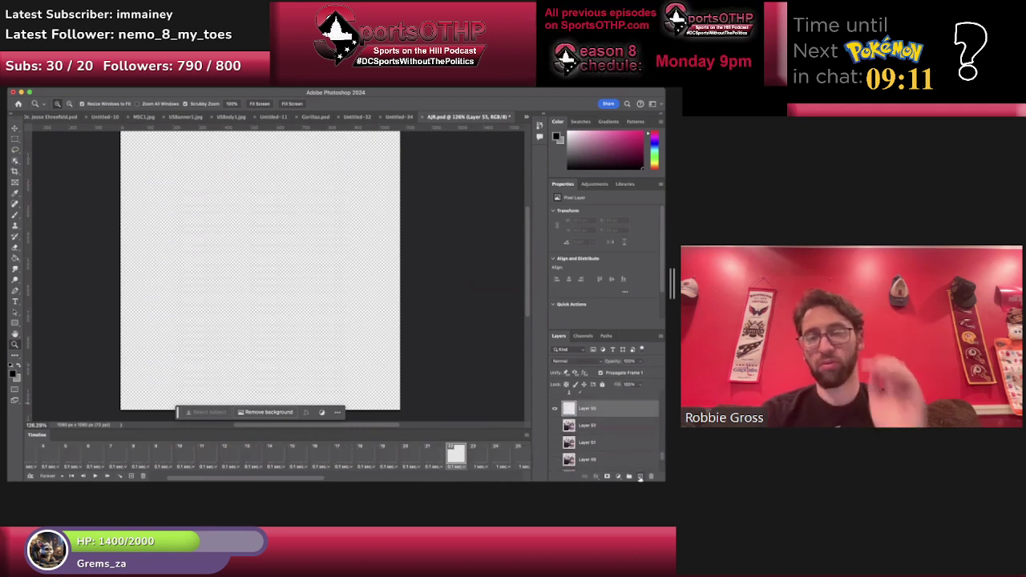
key("super+v")
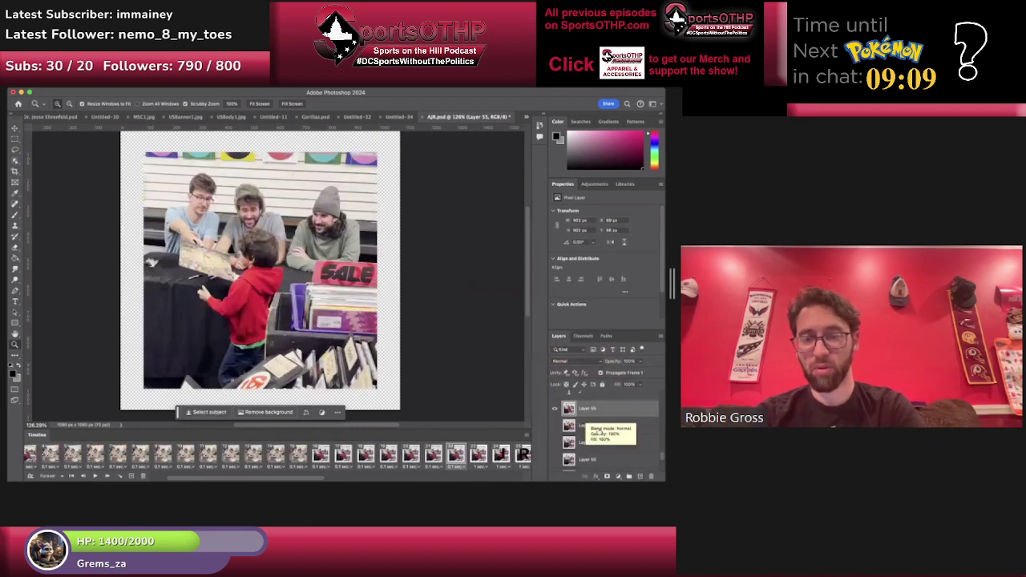
Hide the newly pasted Layer 55 still in the first frame and show it only in the seventh clip frame.
scroll(444, 441, "right", 3)
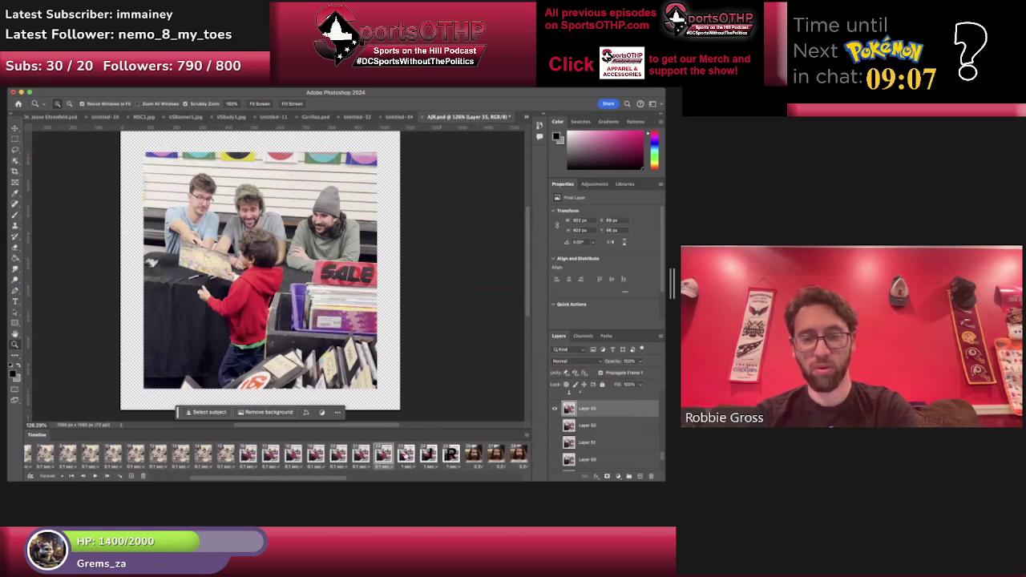
left_click(406, 455)
scroll(374, 455, "left", 5)
left_click(35, 457)
key("space")
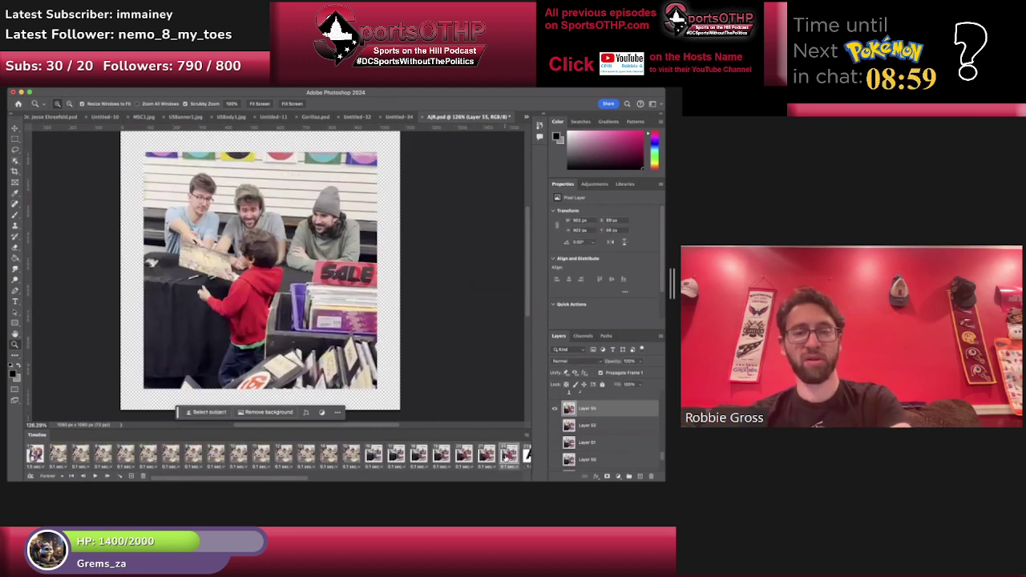
left_click(309, 470)
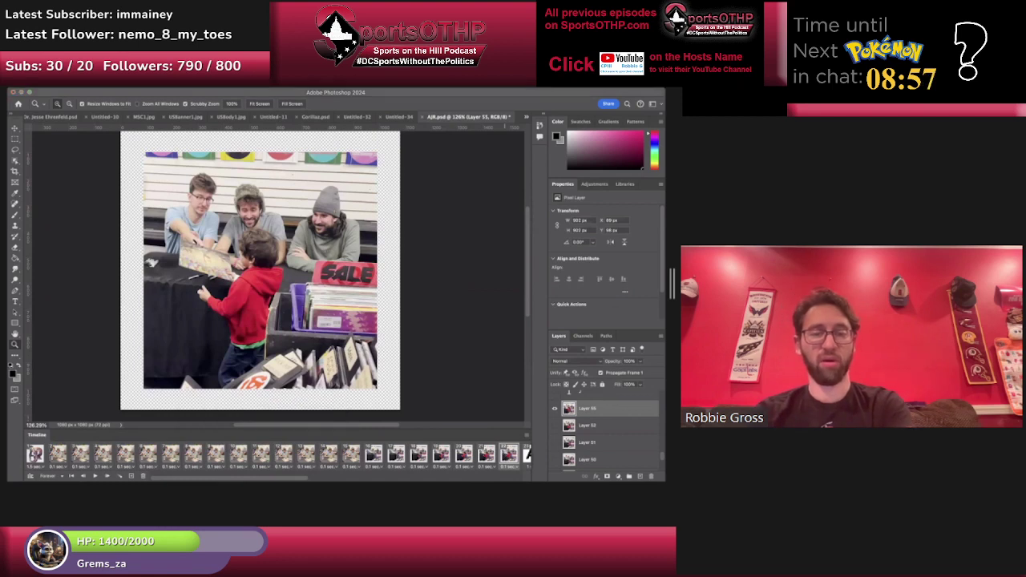
Switch to Untitled-36, show the Layer 8 still, hide Layer 7, and select Layer 8 for copying.
key("super+grave")
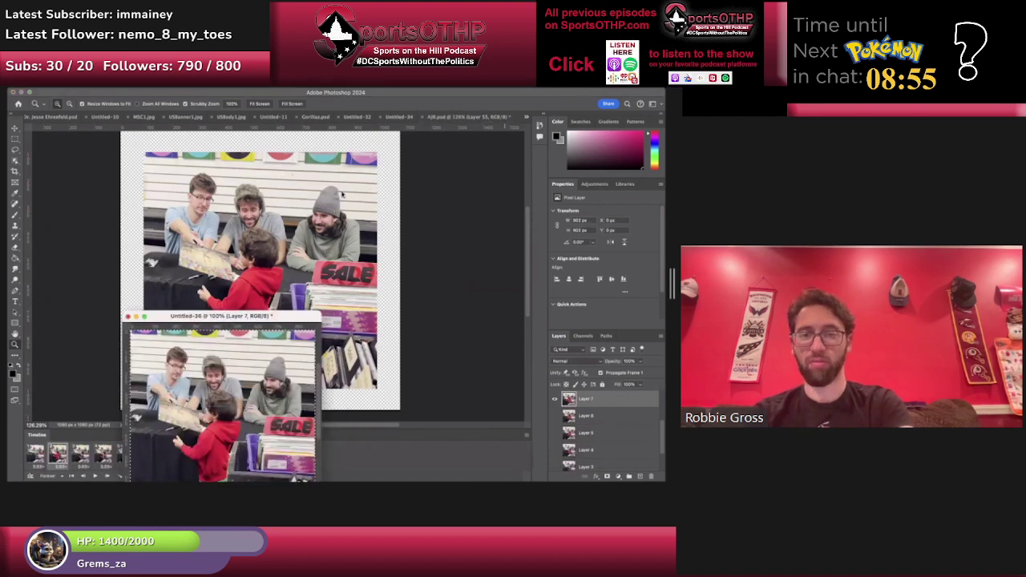
scroll(569, 389, "up", 1)
scroll(569, 389, "up", 1)
left_click(555, 419)
left_click(555, 436)
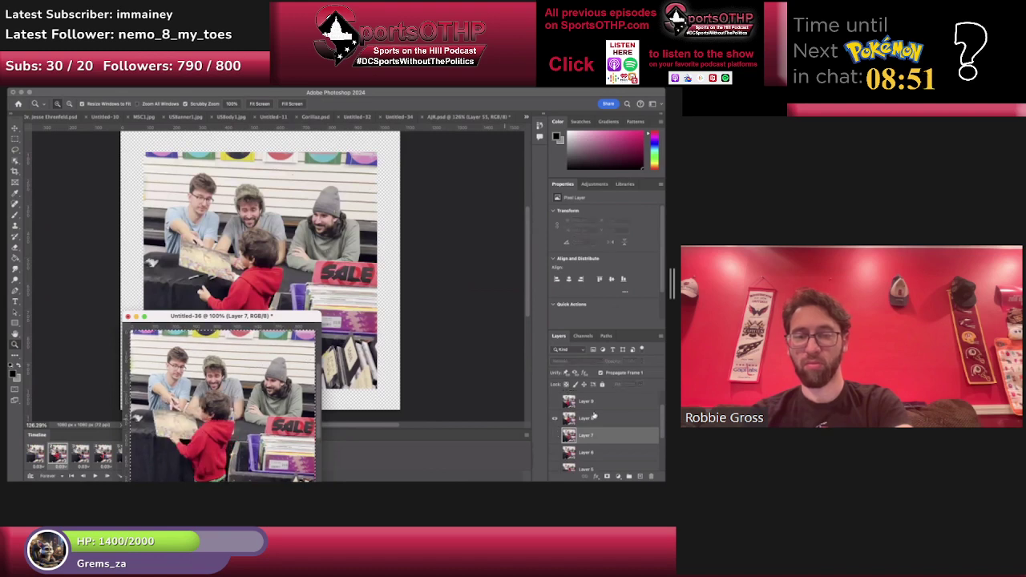
left_click(580, 422)
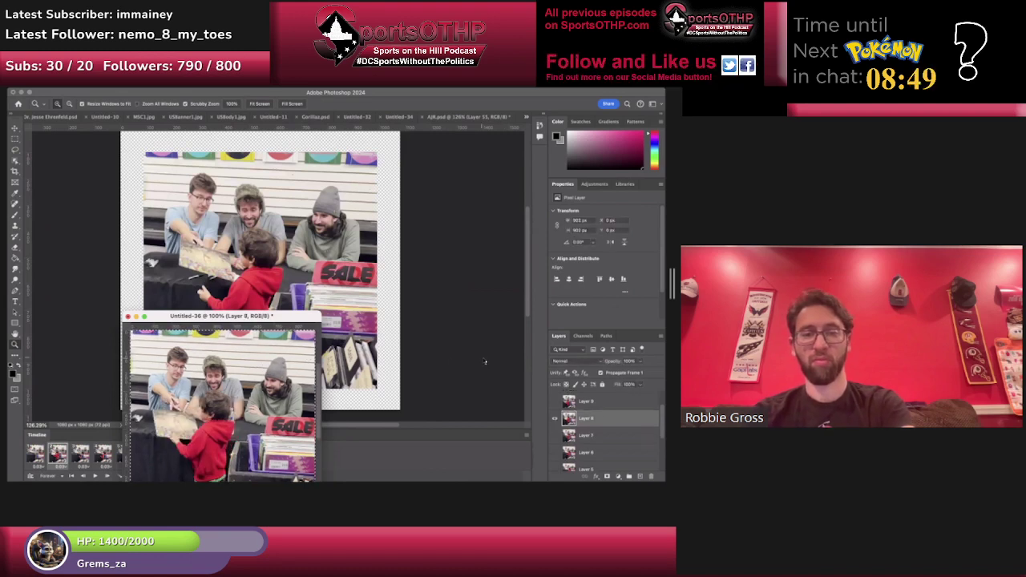
Return to AJR.psd, hide Layer 55 in the seventh clip frame, and paste the Layer 8 still on a new layer.
left_click(484, 360)
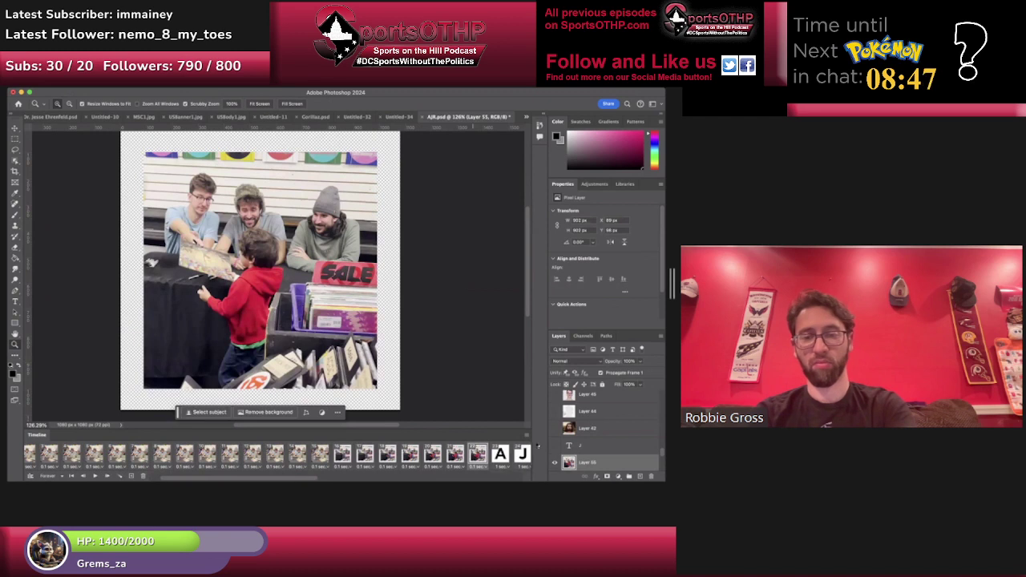
left_click(555, 463)
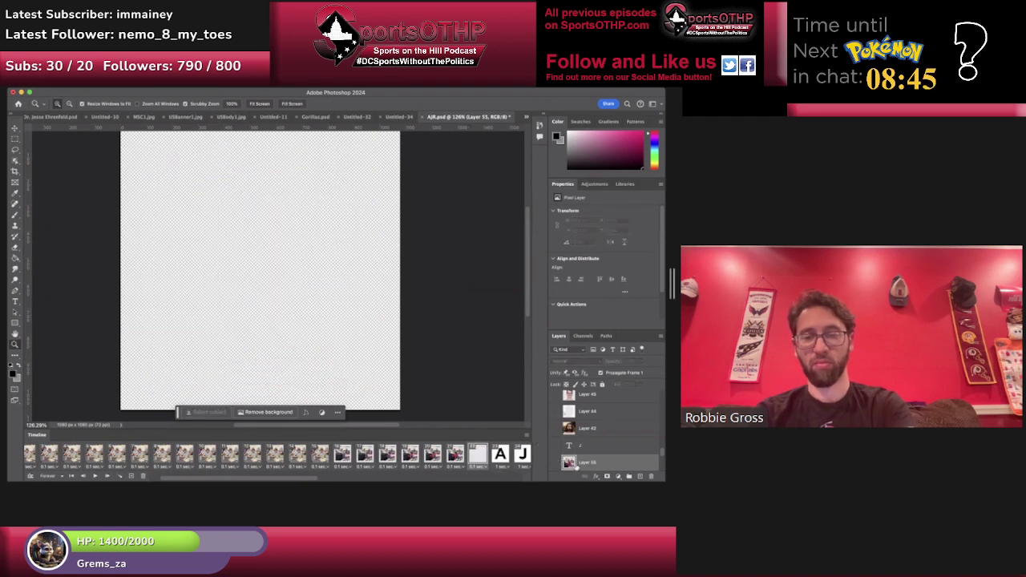
left_click(554, 463)
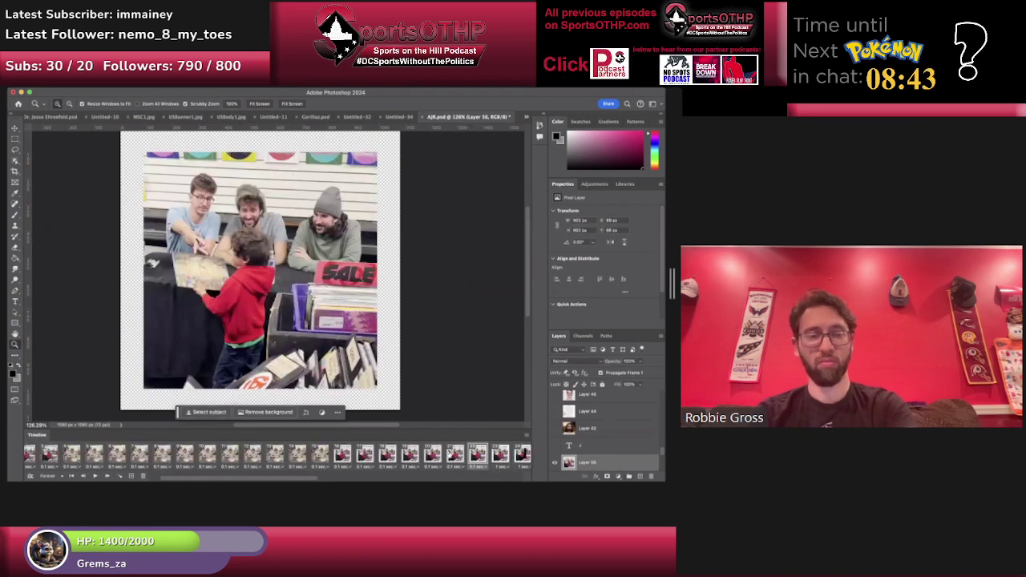
Hide the newly pasted Layer 56 still in the first frame and show it only in the seventh clip frame.
scroll(56, 469, "left", 2)
left_click(36, 456)
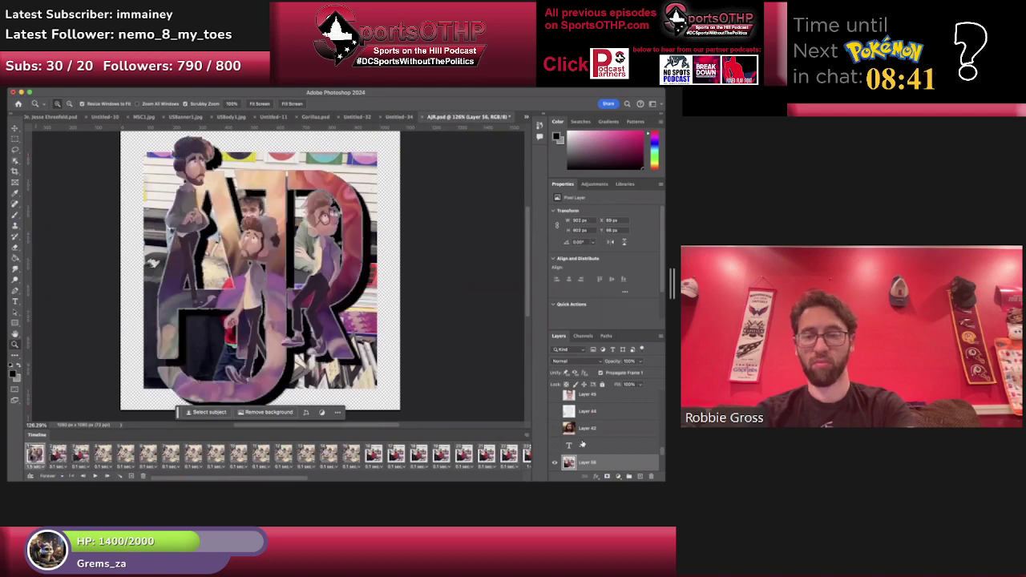
left_click(555, 464)
scroll(349, 463, "right", 5)
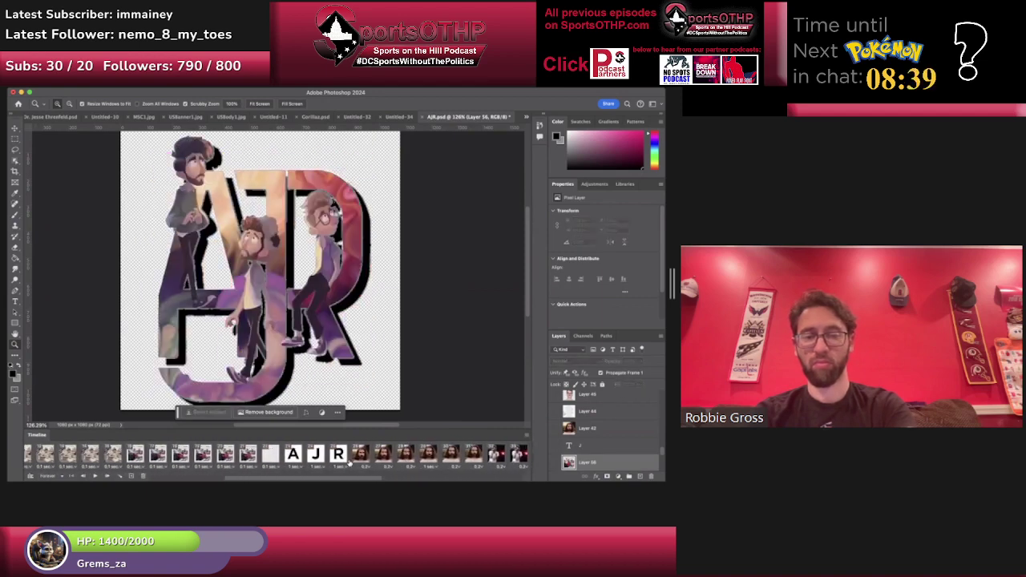
left_click(272, 455)
left_click(554, 463)
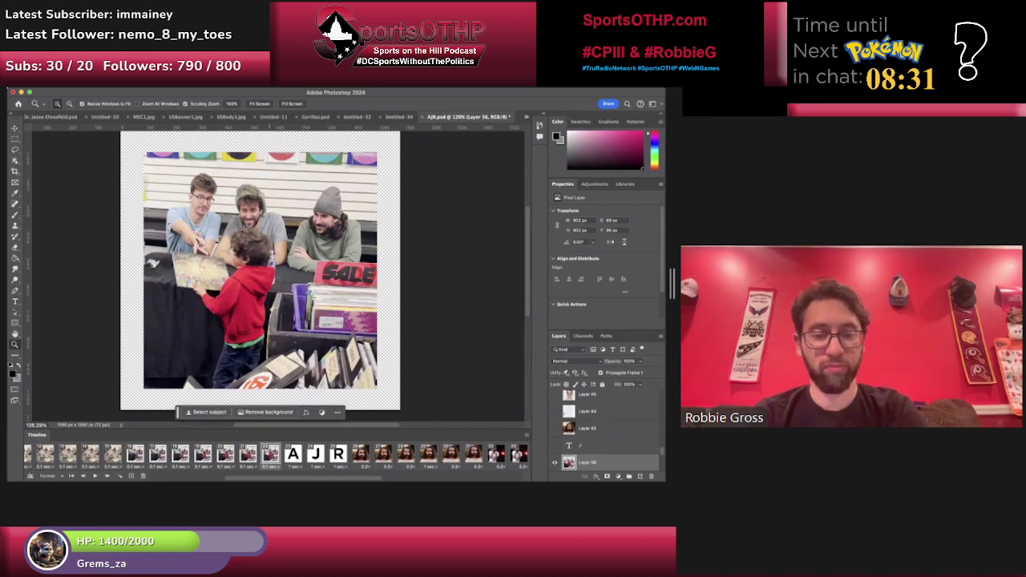
In Untitled-36, hide Layer 8, preview the stills on Layers 9 to 11, and select Layer 9 for copying.
key("super+grave")
scroll(556, 451, "up", 3)
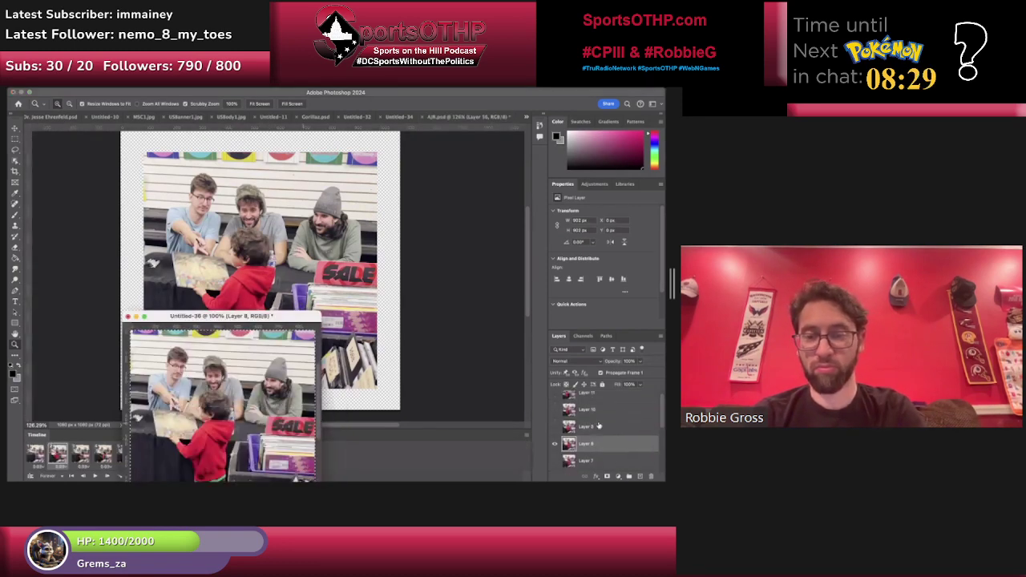
left_click(555, 452)
left_click(555, 434)
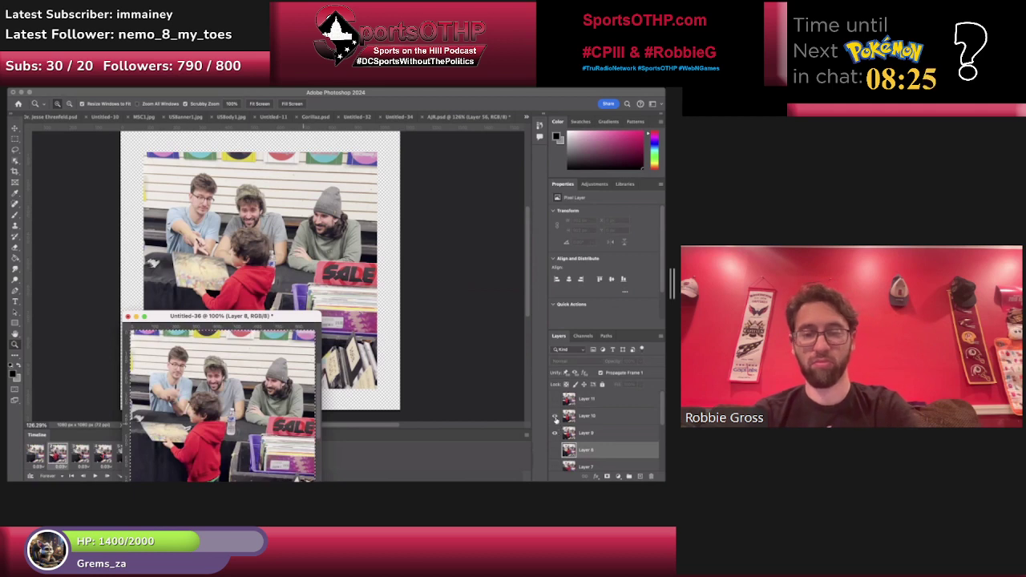
left_click(555, 416)
left_click(556, 401)
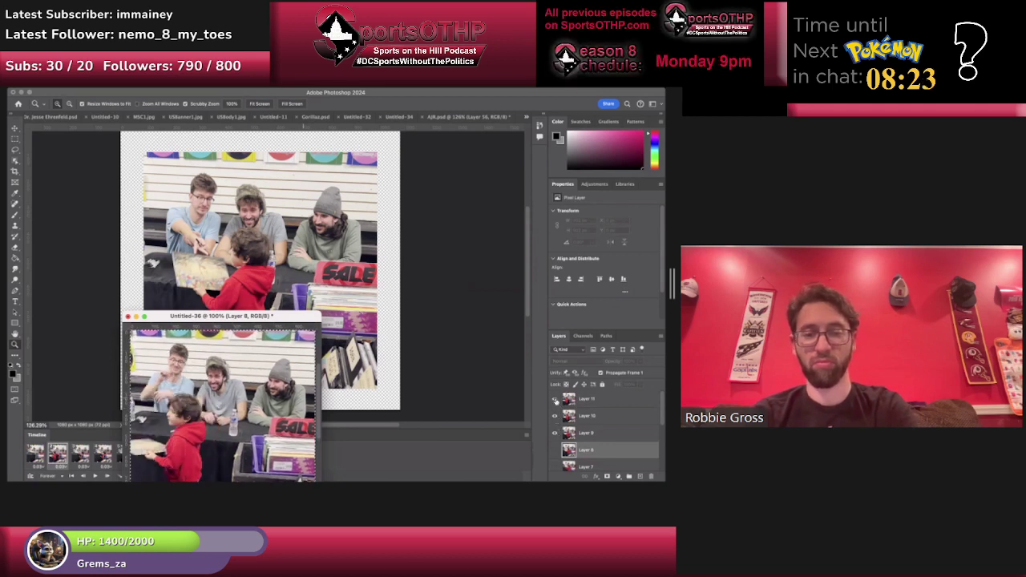
left_click(555, 401)
left_click(555, 416)
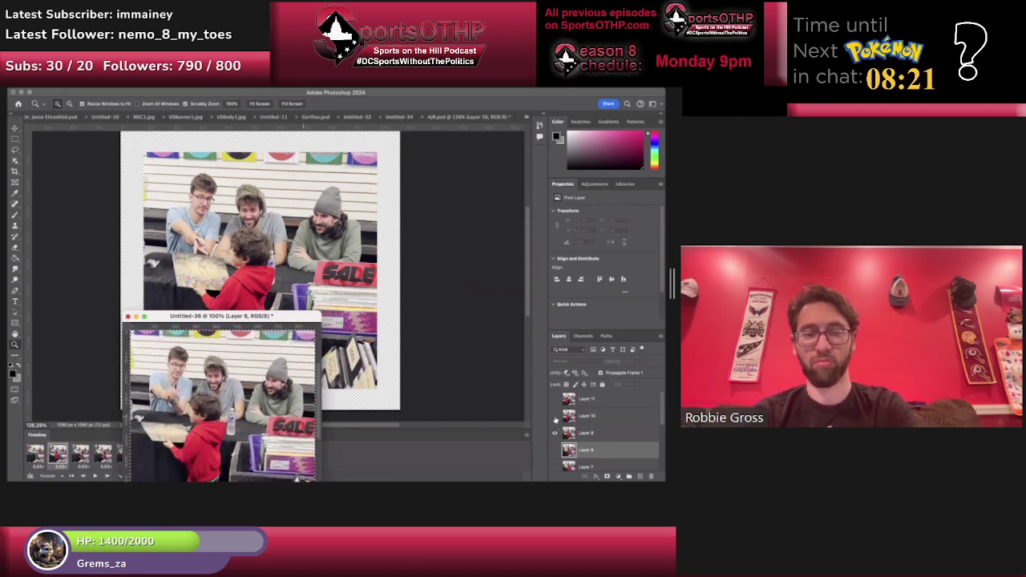
left_click(591, 435)
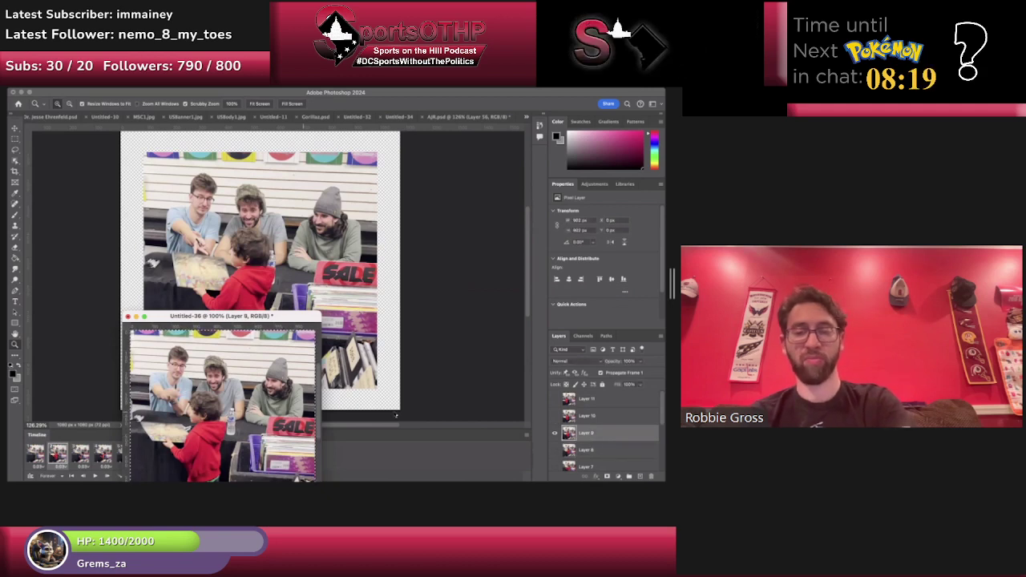
Paste the Layer 9 still into AJR.psd on a new layer and hide it in the first frame.
left_click(408, 372)
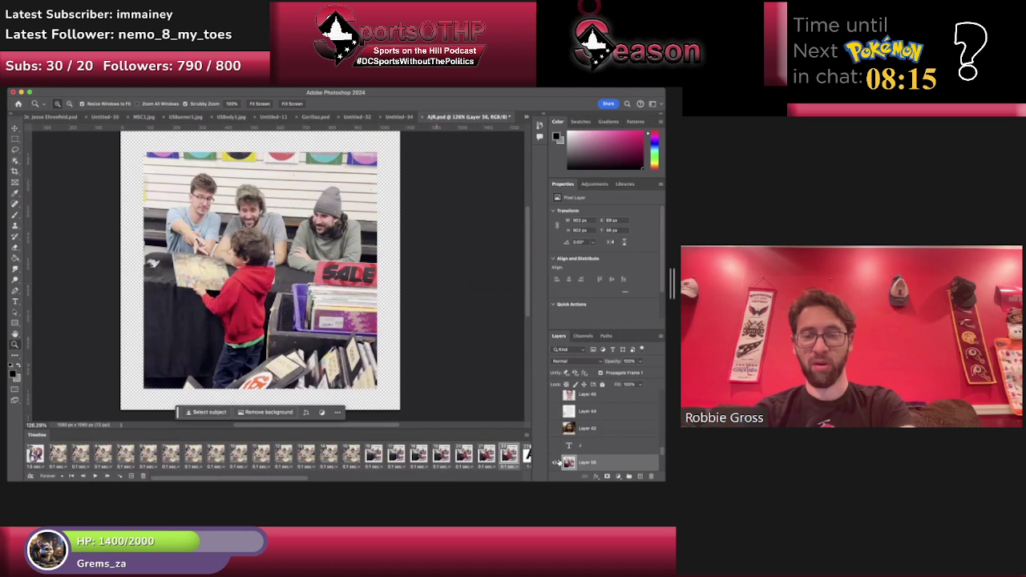
key("super+v")
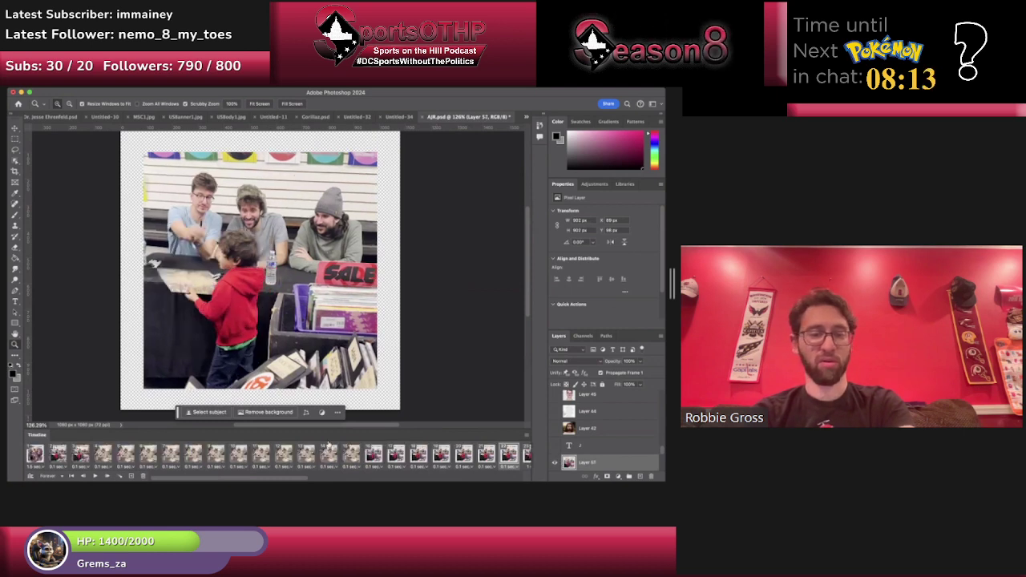
left_click(39, 455)
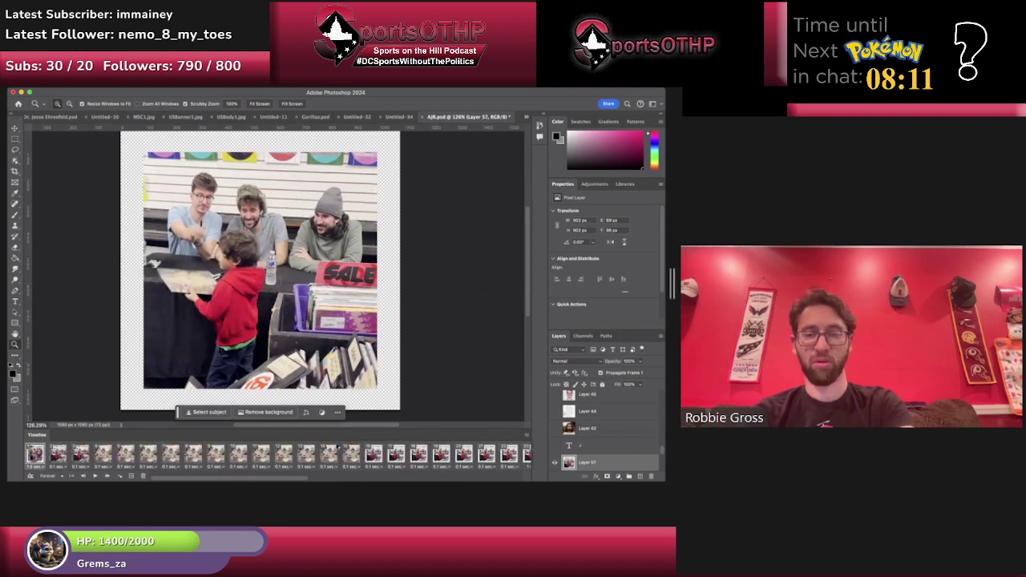
left_click(559, 465)
Duplicate the seventh clip frame and show the Layer 57 still in the copy, just before the letter A frame.
scroll(413, 461, "right", 3)
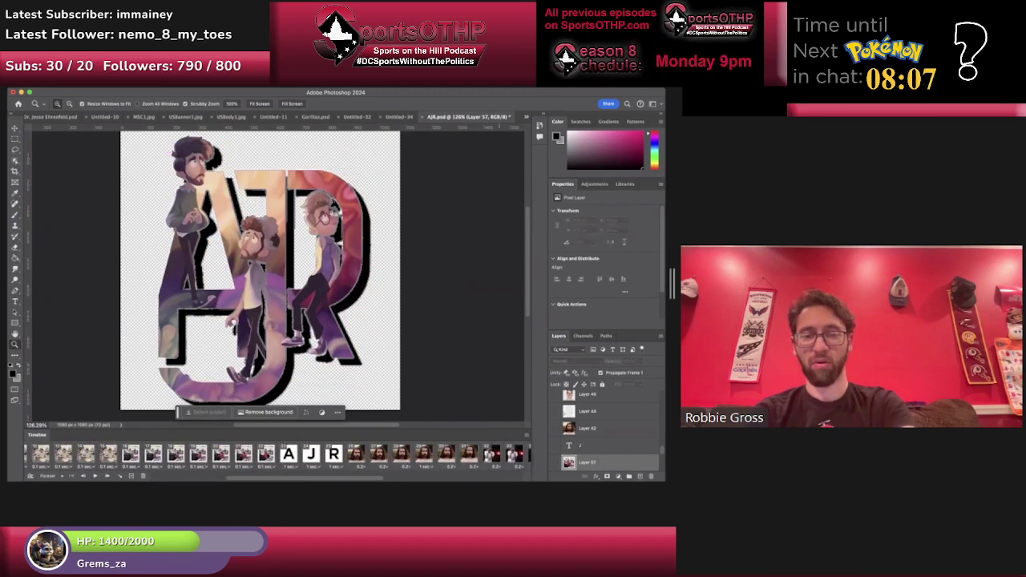
left_click(266, 454)
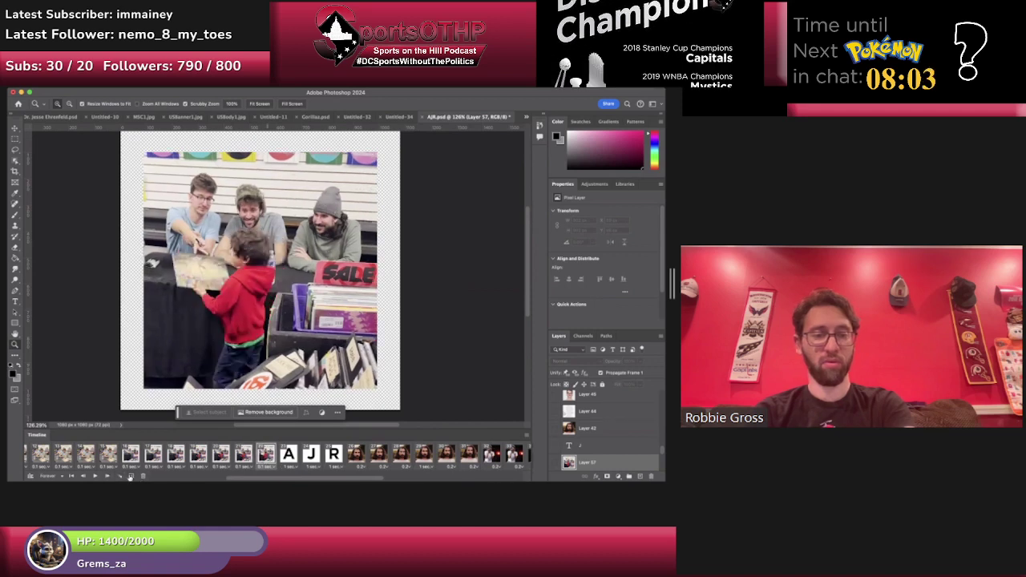
left_click(132, 478)
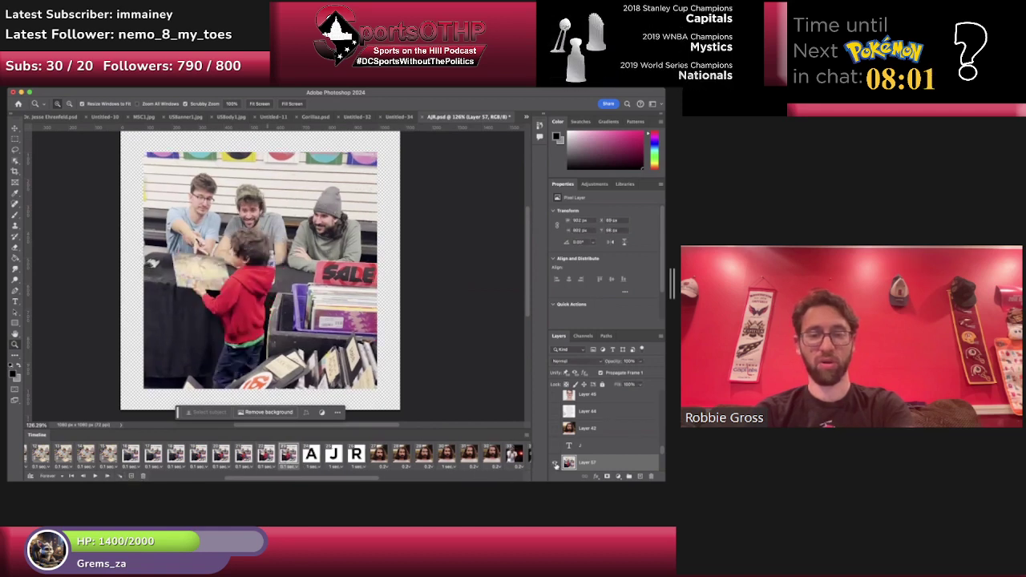
left_click(554, 463)
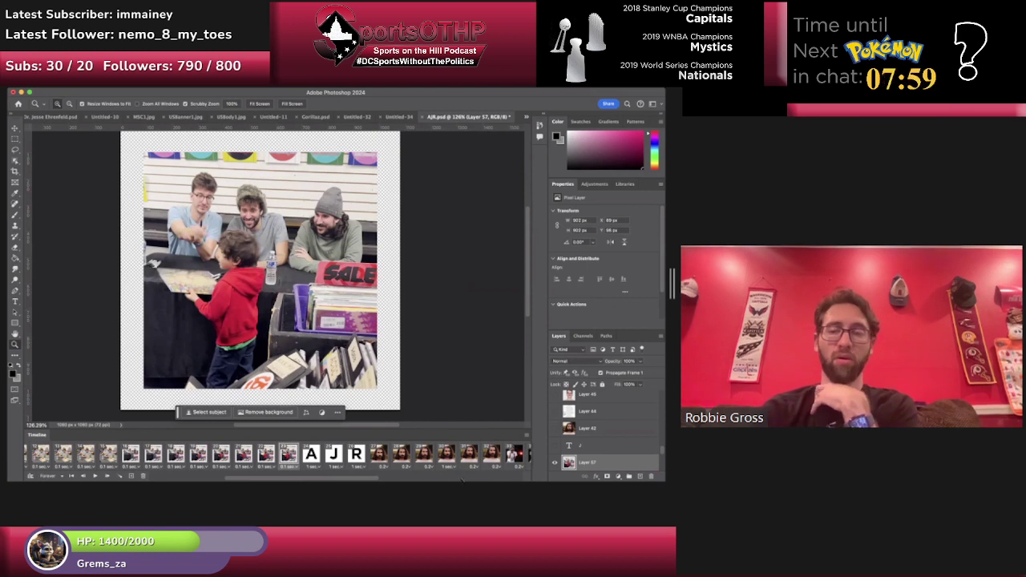
Compare the seventh and eighth clip frames and play the animation from the first clip frame.
scroll(609, 433, "down", 3)
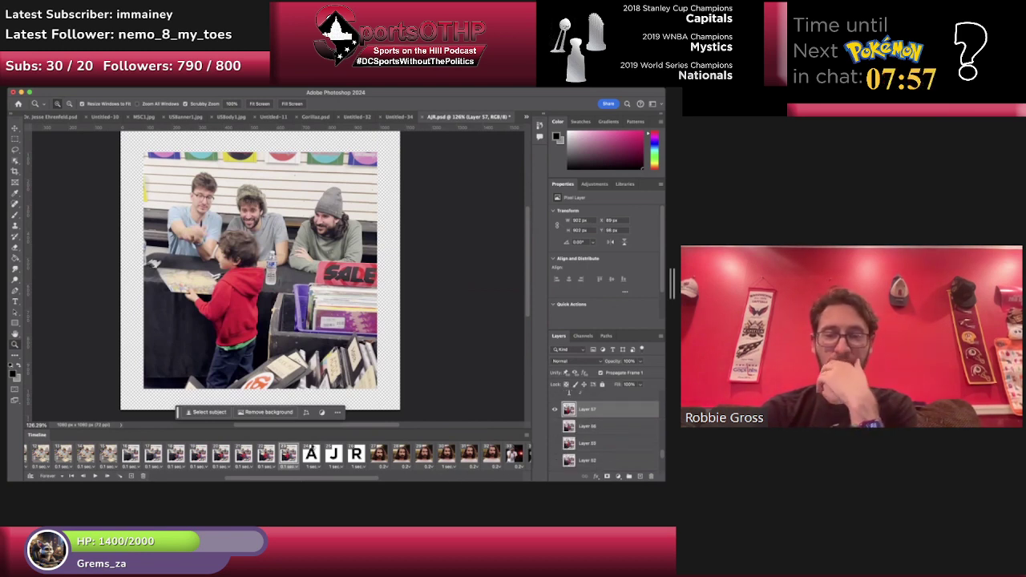
left_click(266, 456)
left_click(289, 455)
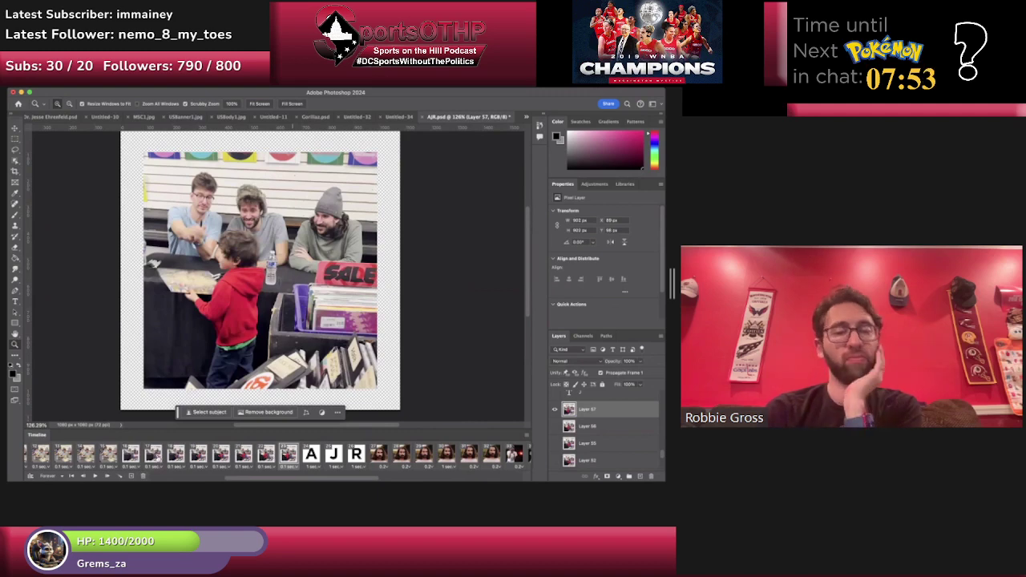
left_click(130, 459)
left_click(96, 477)
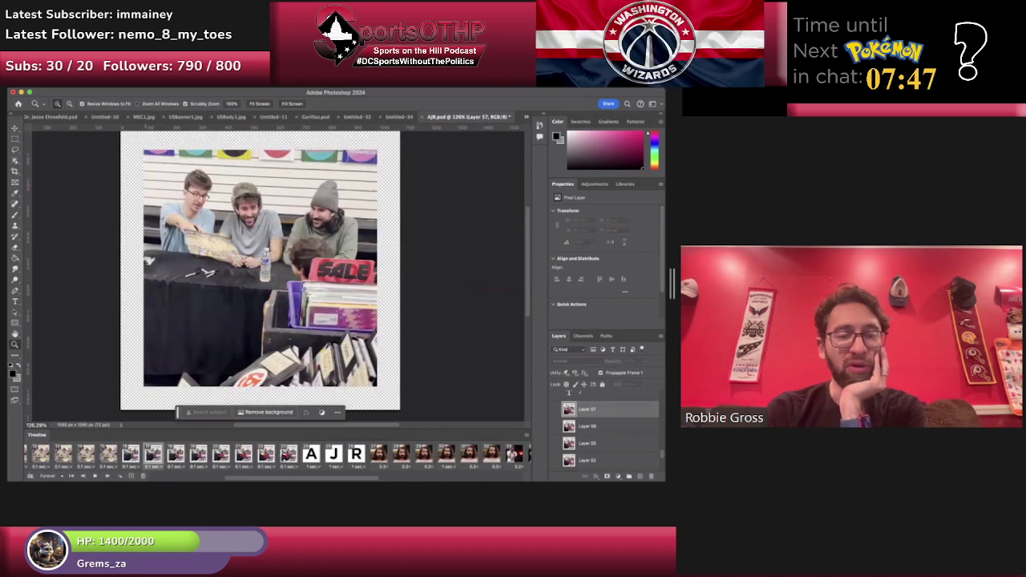
Set the eighth clip frame's delay to 2 seconds.
left_click(296, 469)
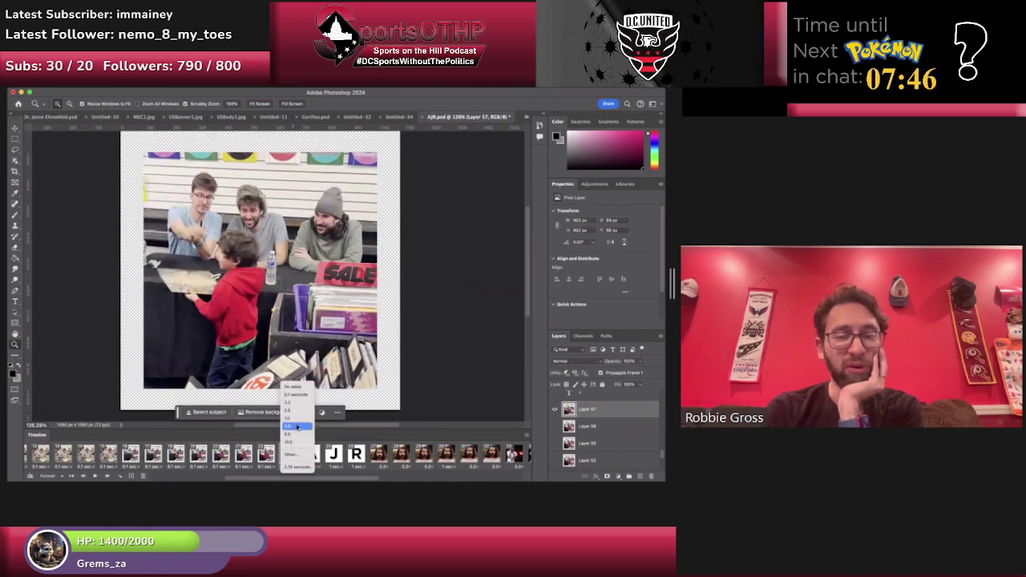
left_click(297, 425)
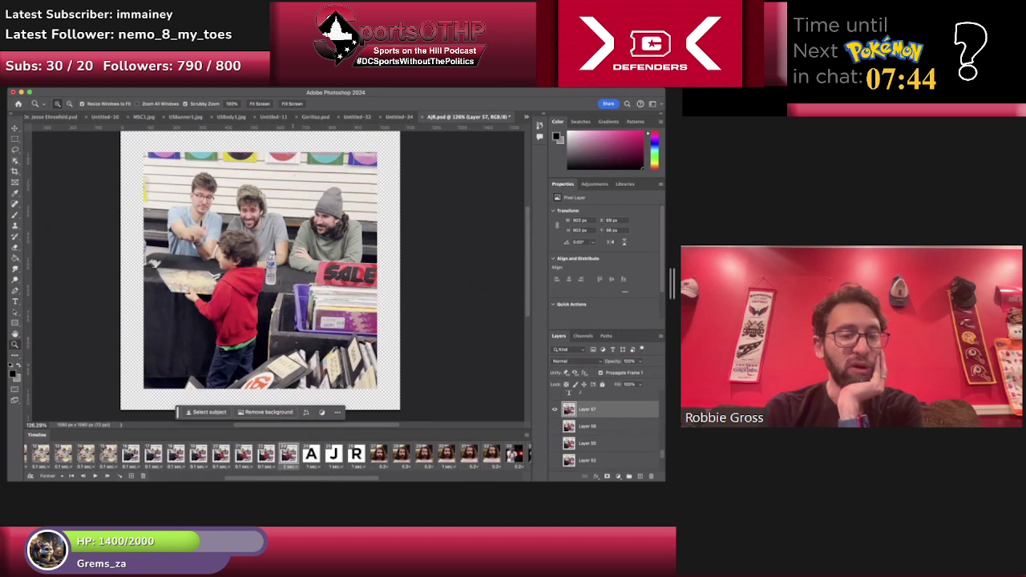
Set a delay of 0.05 seconds for the first seven clip frames.
left_click(130, 454)
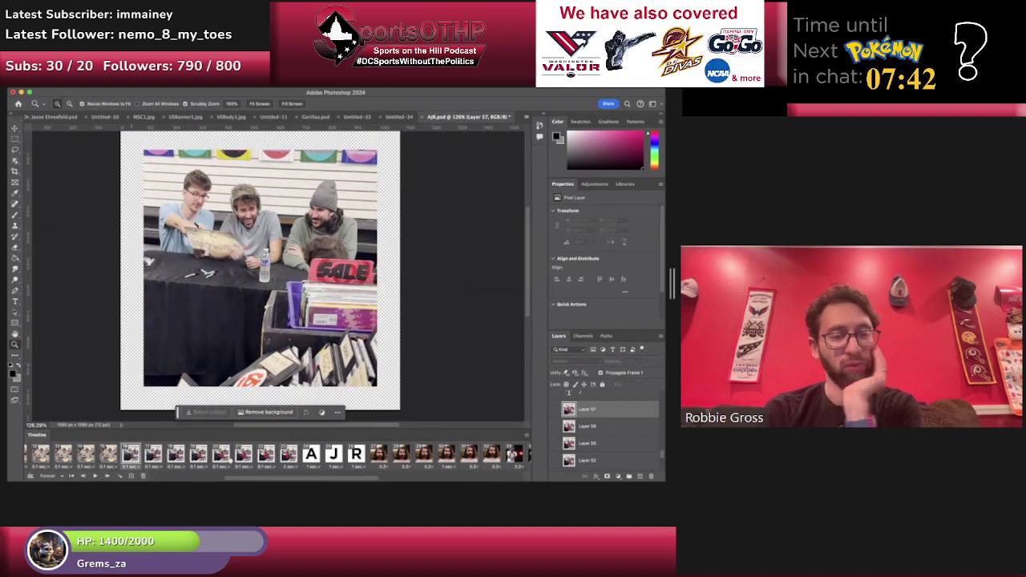
left_click(269, 457, "shift")
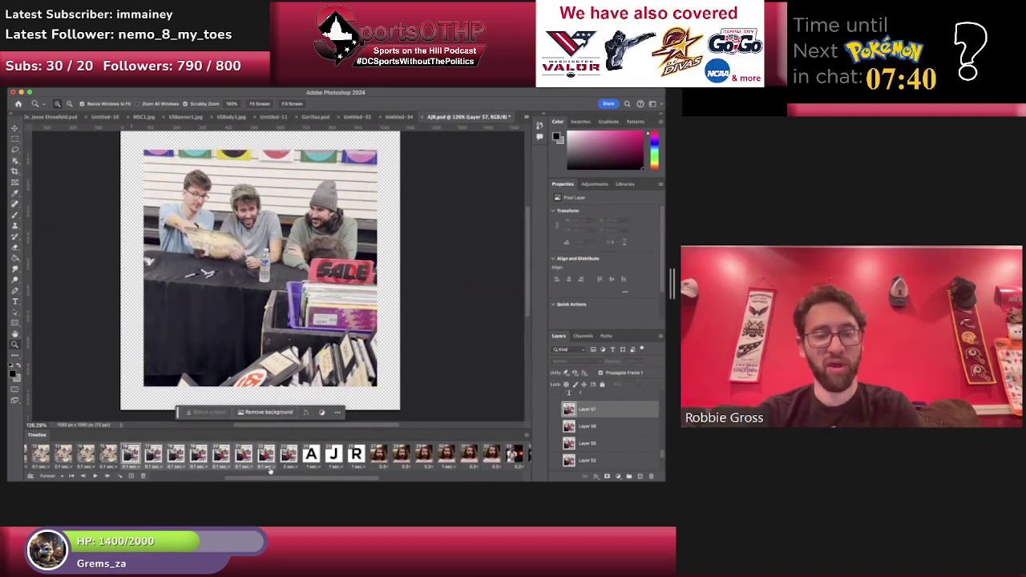
left_click(271, 468)
left_click(273, 456)
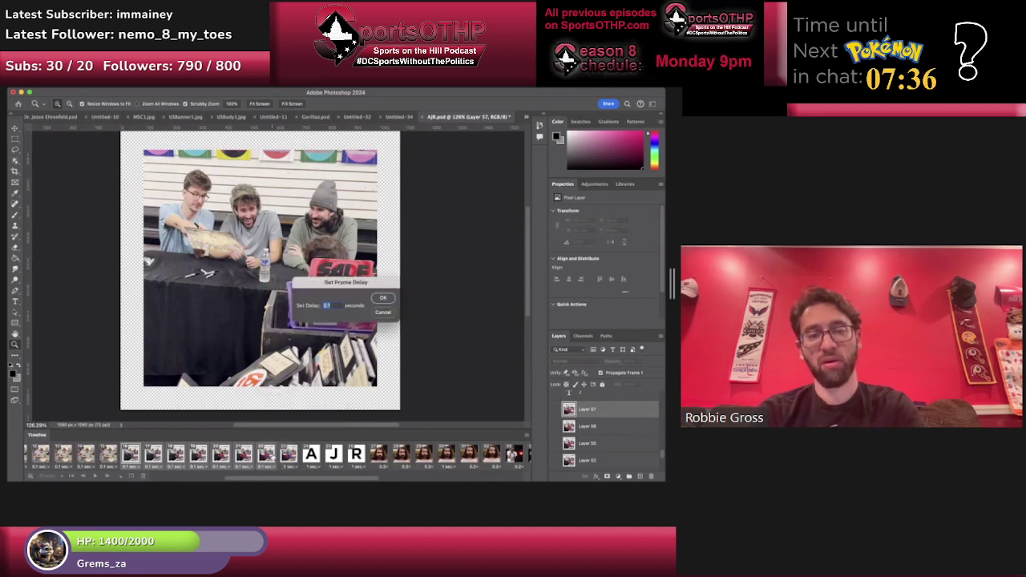
type("05")
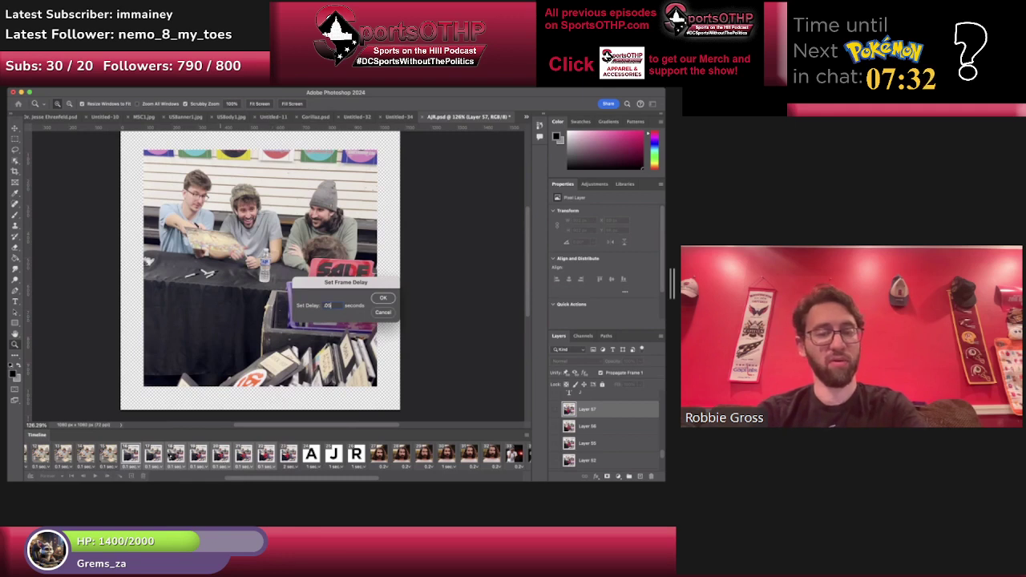
key("Return")
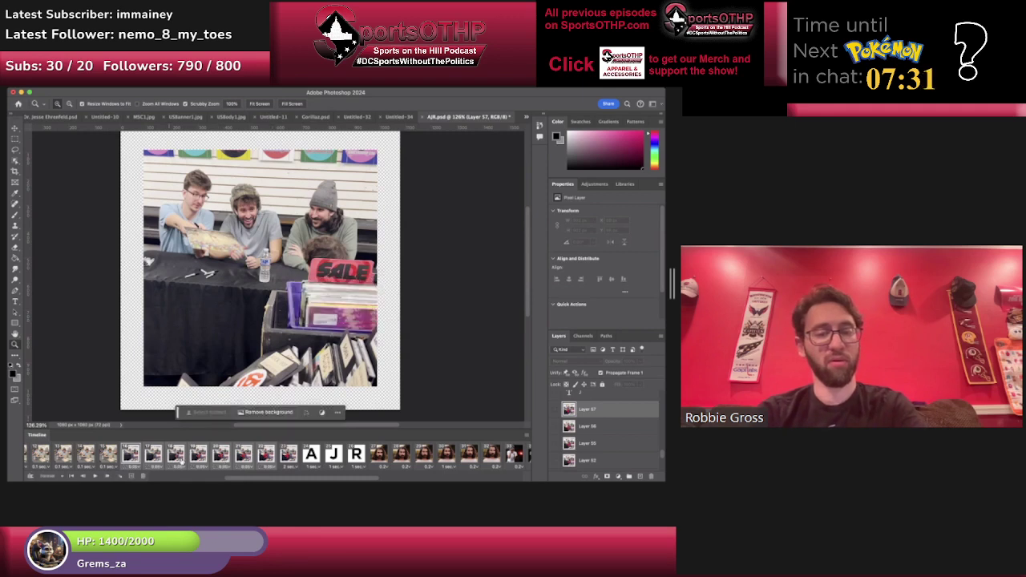
Set the delay of the first seven clip frames to 0.1 seconds.
left_click(275, 468)
left_click(275, 454)
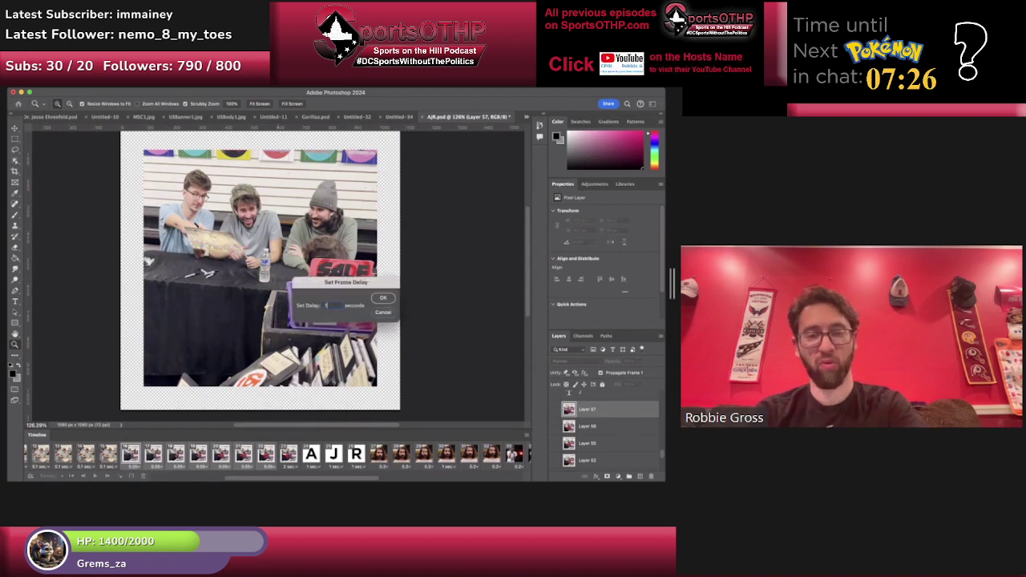
key("Return")
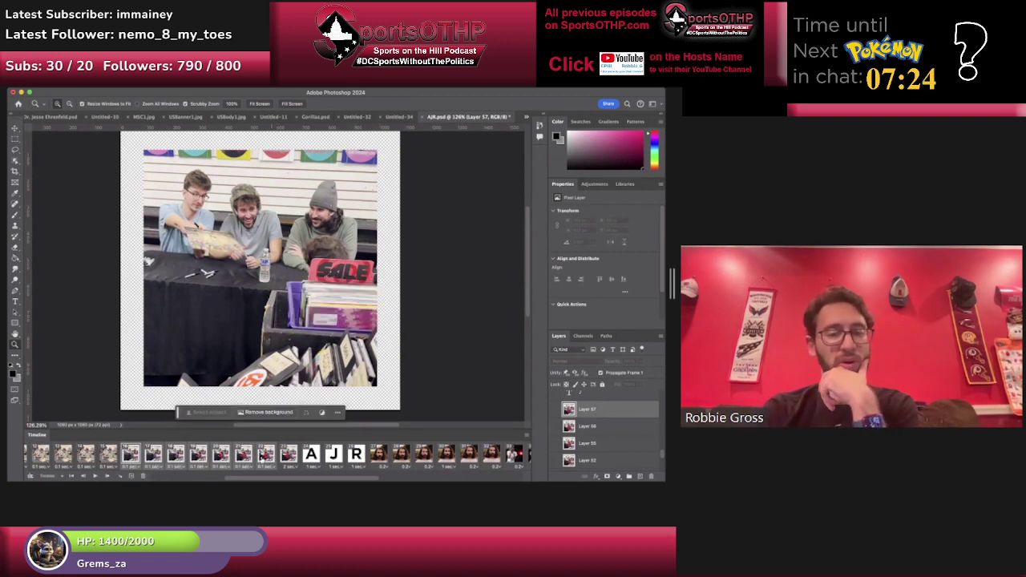
Change the delay shared by the first seven clip frames and play the animation from the first clip frame.
left_click(131, 457)
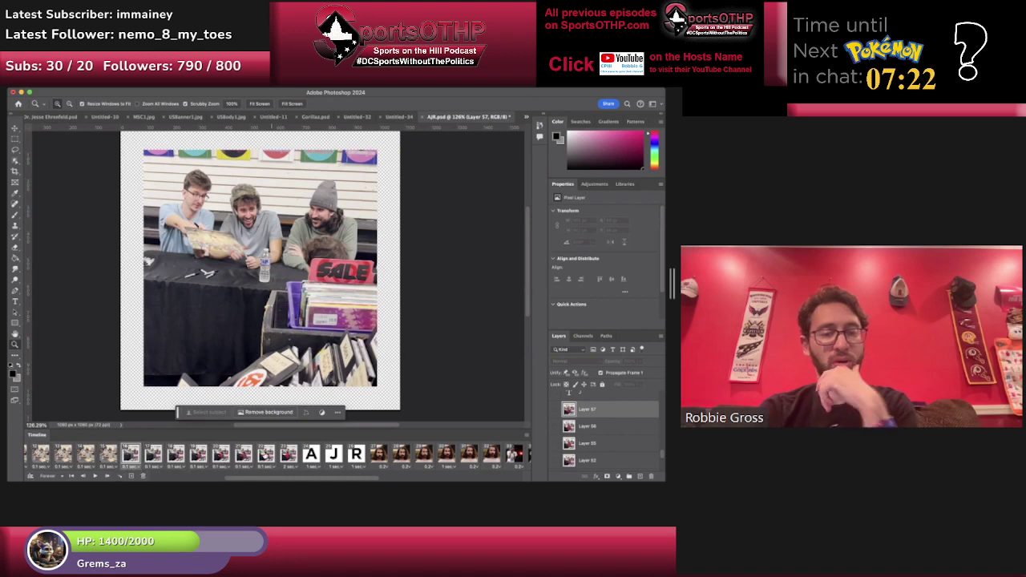
left_click(268, 458, "shift")
left_click(267, 466)
left_click(270, 461)
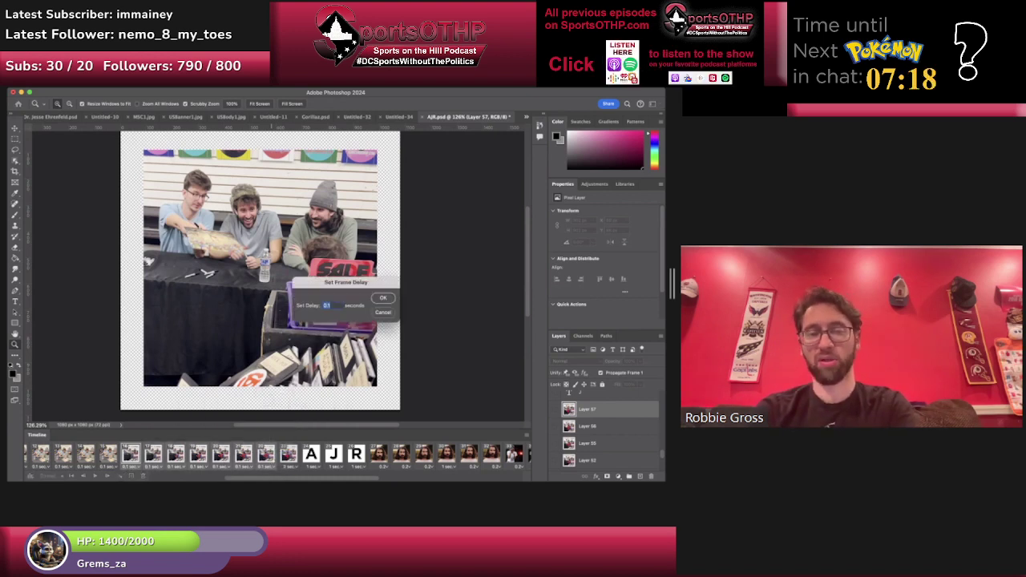
key("Return")
left_click(134, 454)
left_click(95, 476)
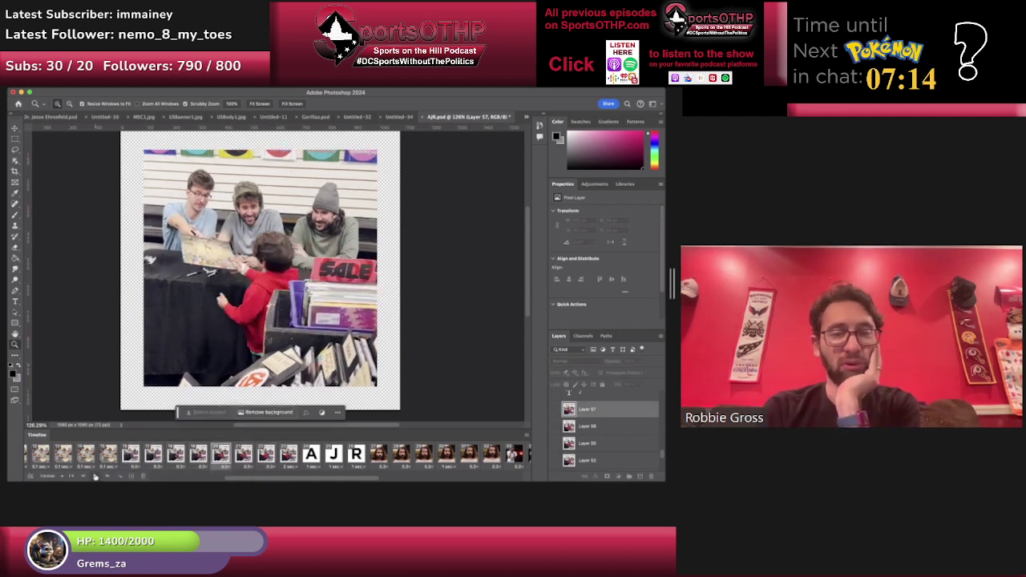
Set the fifth clip frame's delay to 1 second and review the three clip frames after it.
left_click(222, 455)
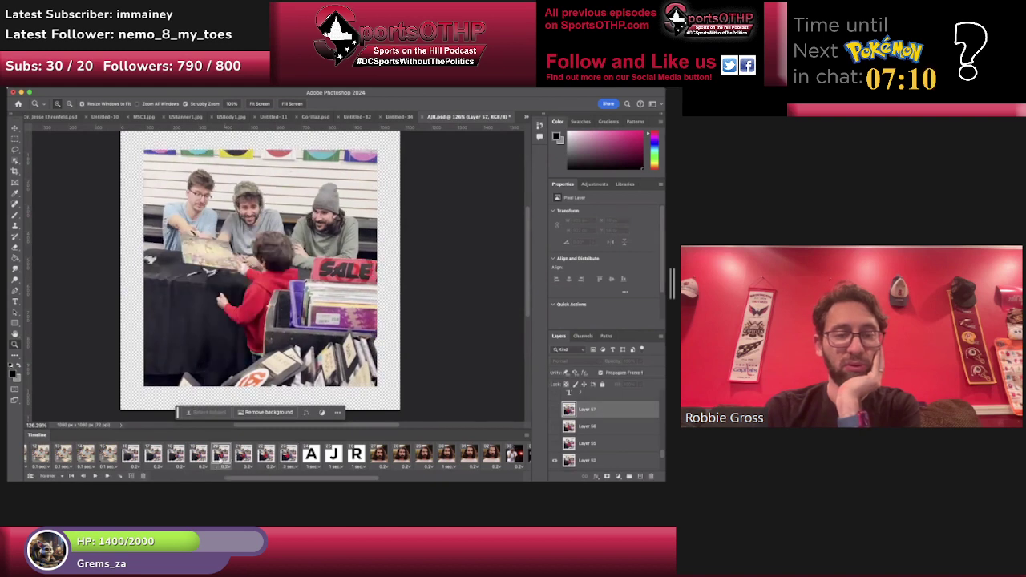
left_click(222, 467)
left_click(228, 420)
left_click(236, 455)
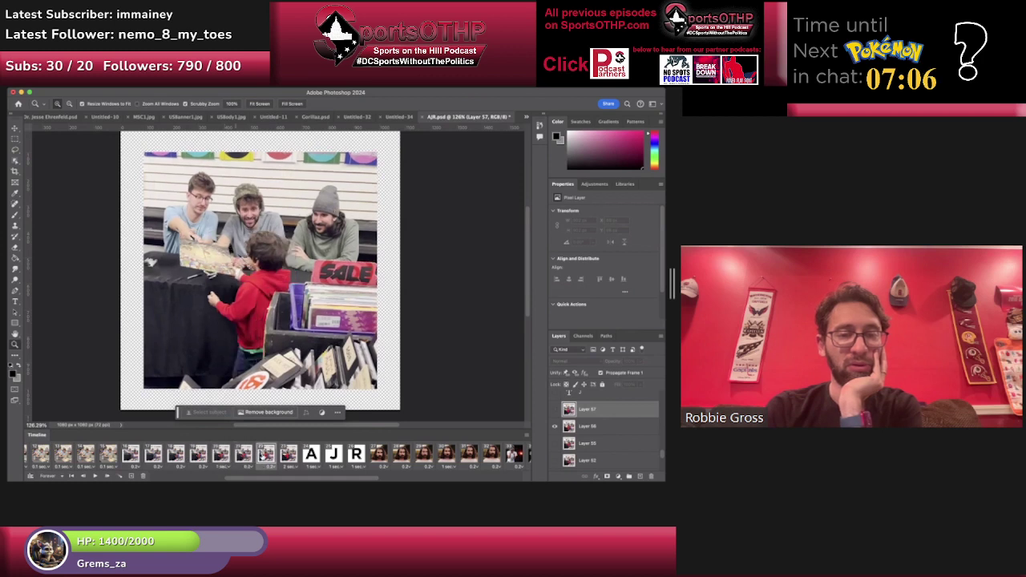
left_click(264, 458)
left_click(288, 454)
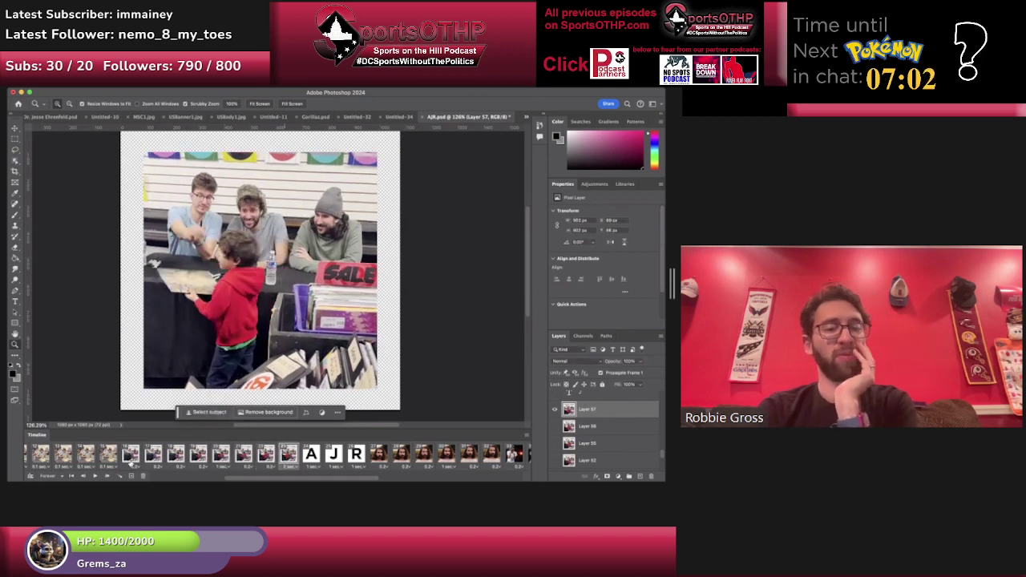
Align the first clip frame's still, Layer 48, to the canvas's upper-left corner and scale it to about 119% to fill the canvas.
left_click(130, 454)
left_click(14, 129)
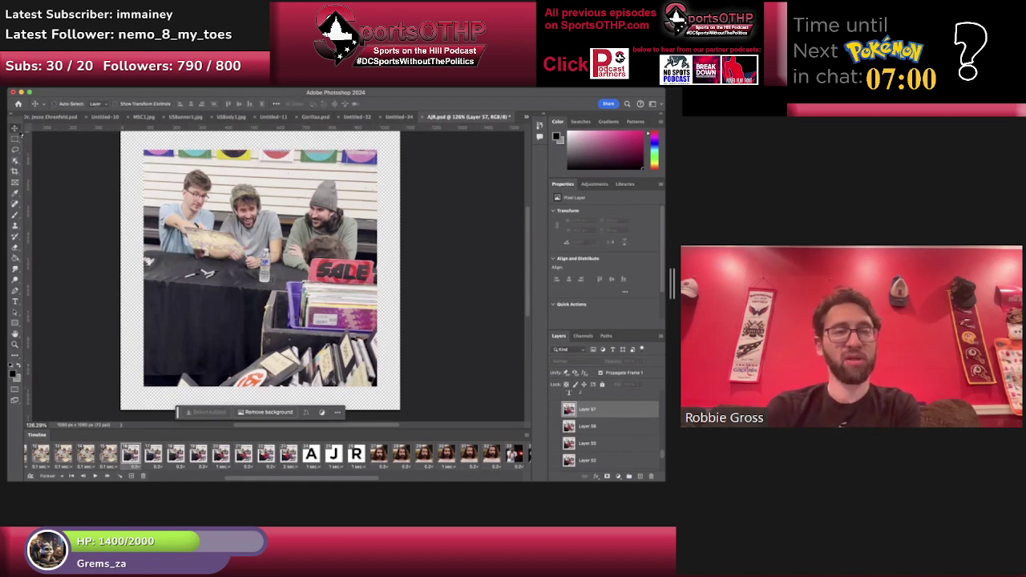
right_click(197, 241)
left_click(214, 246)
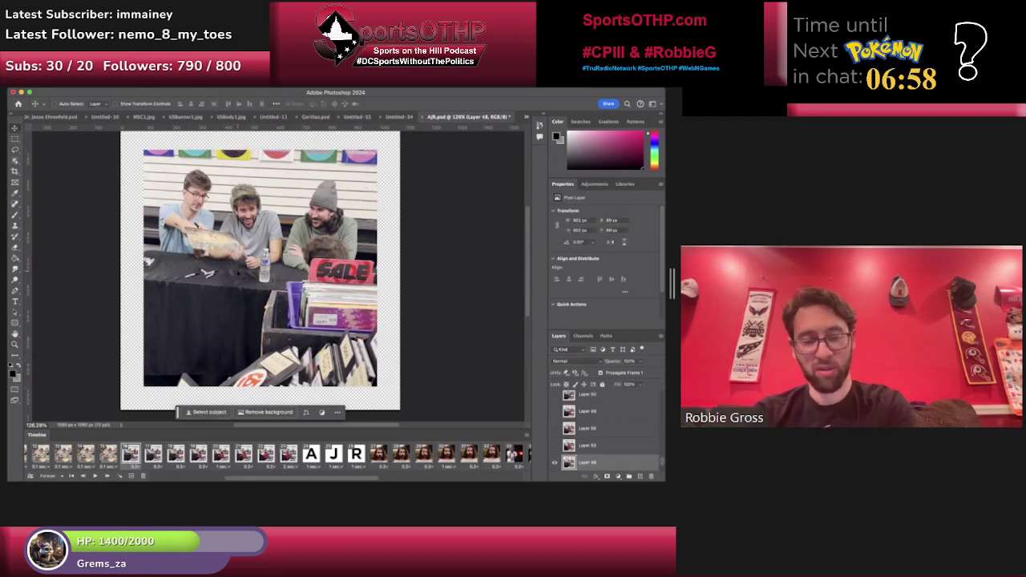
key("ctrl+t")
left_click_drag(276, 270, 243, 266)
scroll(243, 266, "up", 3)
scroll(243, 265, "down", 5)
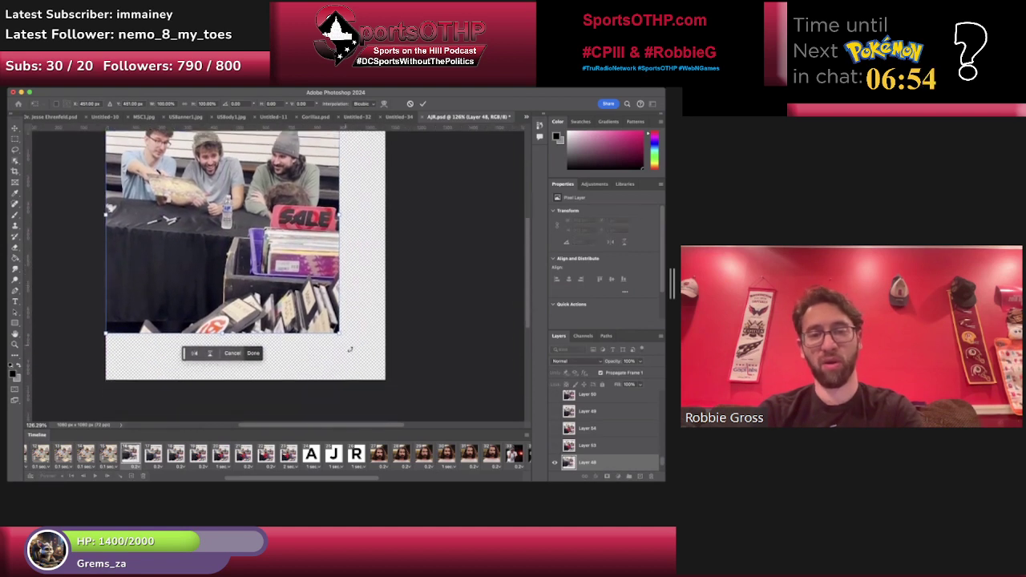
left_click_drag(339, 333, 390, 374)
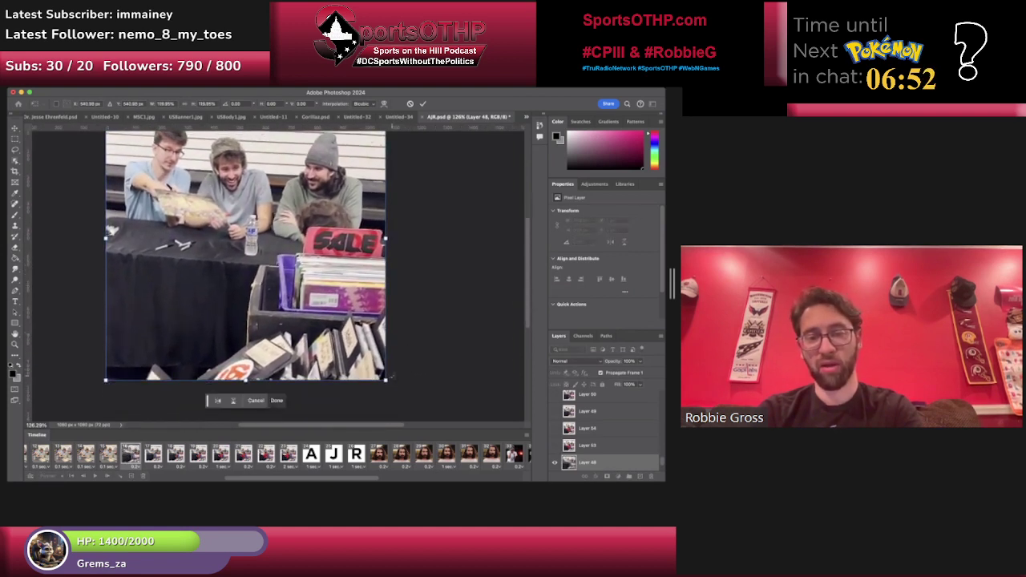
key("Return")
Align the second clip frame's still, Layer 49, to the canvas's upper-left corner and enlarge it to about 1083 px square.
left_click(153, 454)
right_click(242, 295)
left_click(243, 296)
key("super+t")
left_click_drag(335, 285, 313, 301)
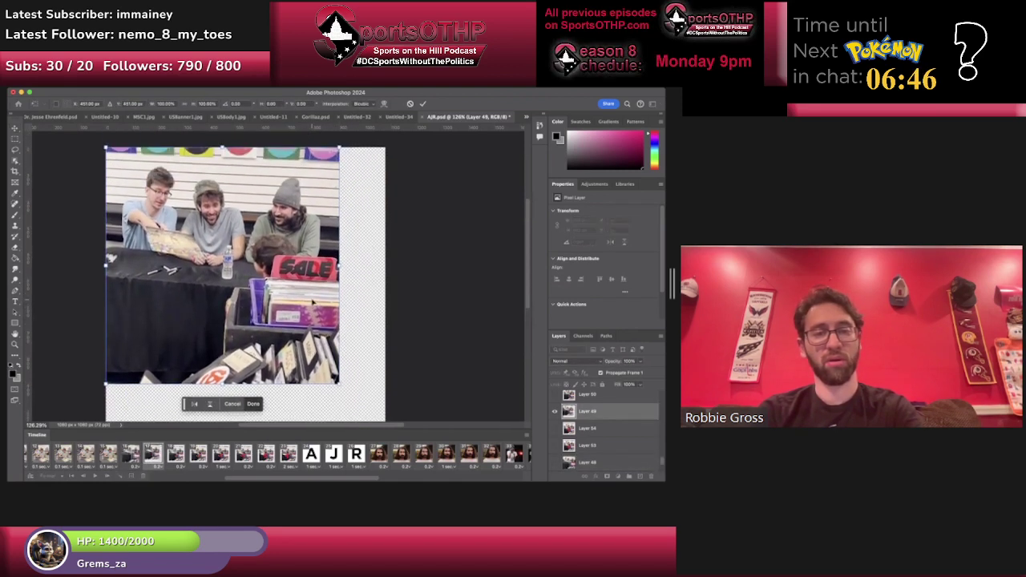
scroll(354, 344, "down", 3)
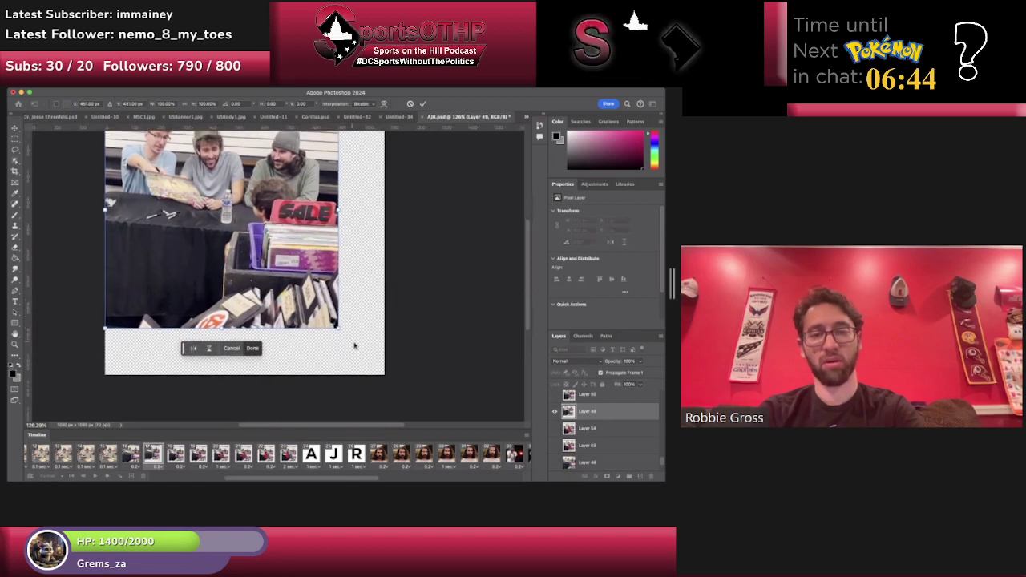
left_click_drag(338, 329, 386, 375)
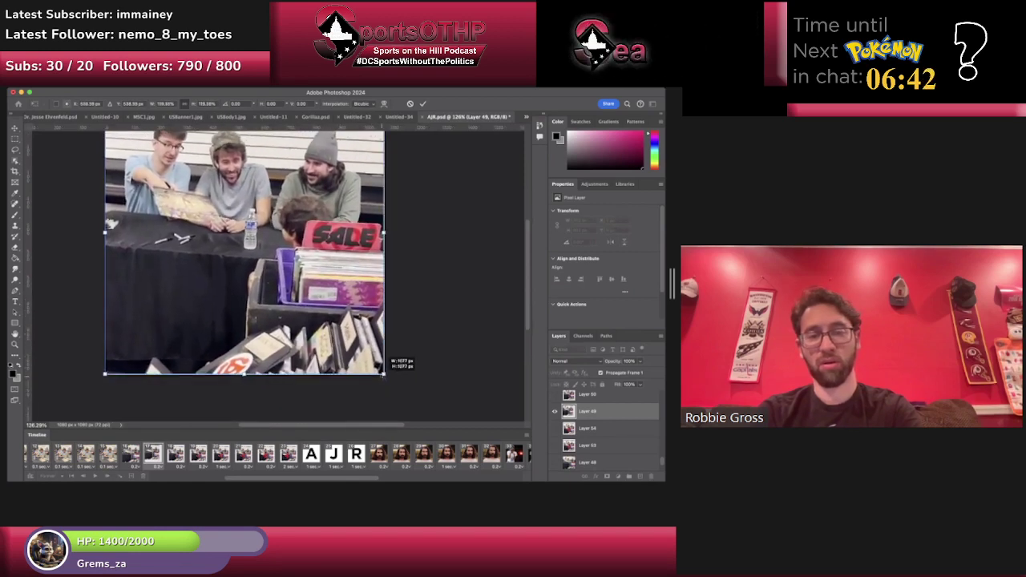
key("Return")
scroll(386, 382, "up", 4)
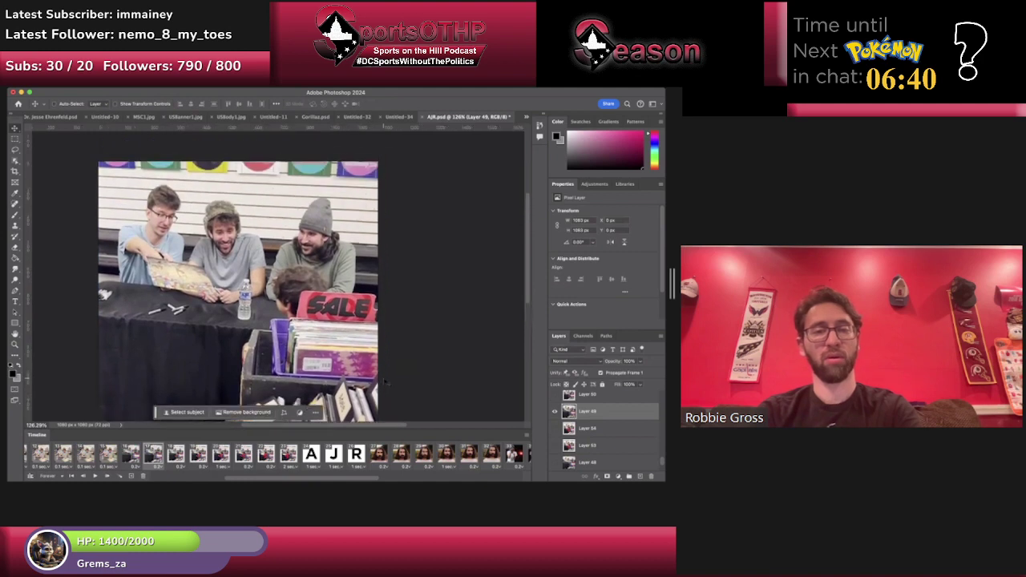
scroll(385, 383, "down", 4)
Align the third clip frame's still, Layer 50, to the canvas's upper-left corner and enlarge it to about 1084 px square.
left_click(137, 457)
left_click(159, 458)
left_click(179, 459)
right_click(266, 311)
left_click(273, 316)
key("super+t")
left_click_drag(272, 316, 266, 279)
left_click_drag(315, 359, 345, 389)
key("Return")
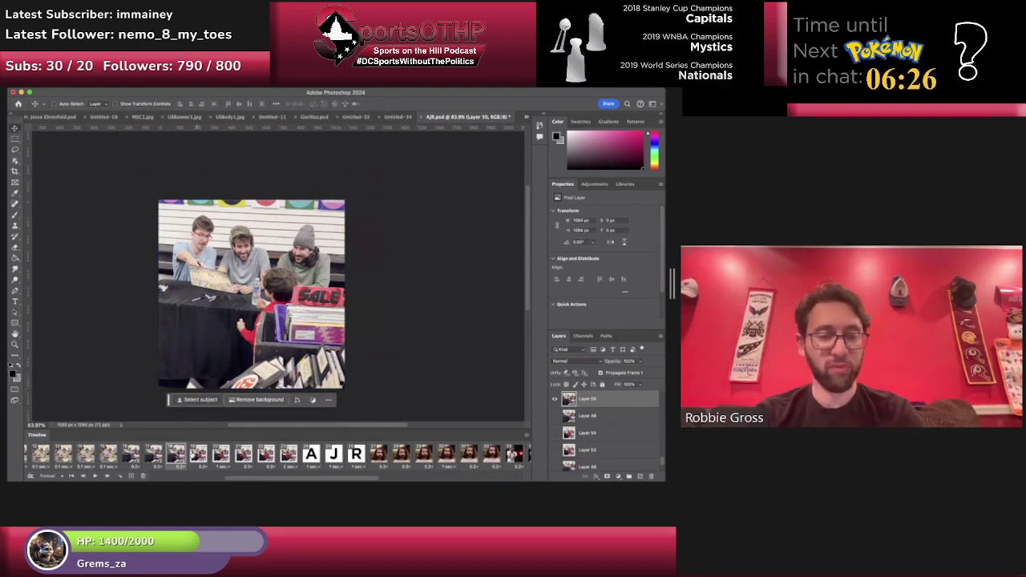
Align the fourth clip frame's still, Layer 51, to the canvas's upper-left corner and enlarge it to fill the canvas.
left_click(206, 459)
right_click(246, 347)
left_click(256, 353)
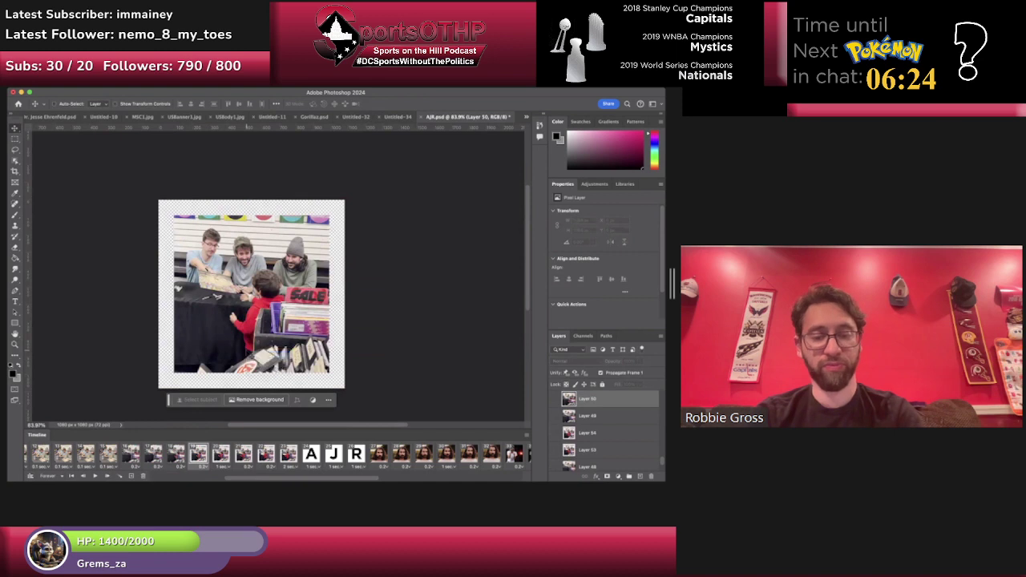
key("super+t")
left_click_drag(256, 344, 240, 329)
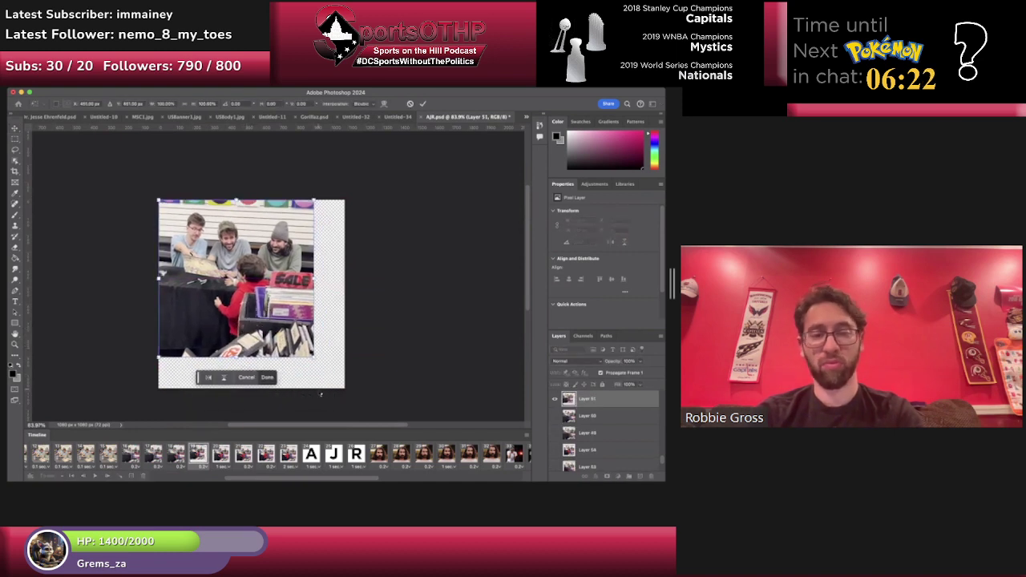
left_click_drag(313, 360, 346, 390)
left_click(283, 408)
Align the fifth clip frame's still, Layer 52, to the canvas's upper-left corner and scale it up to cover the canvas.
left_click(227, 458)
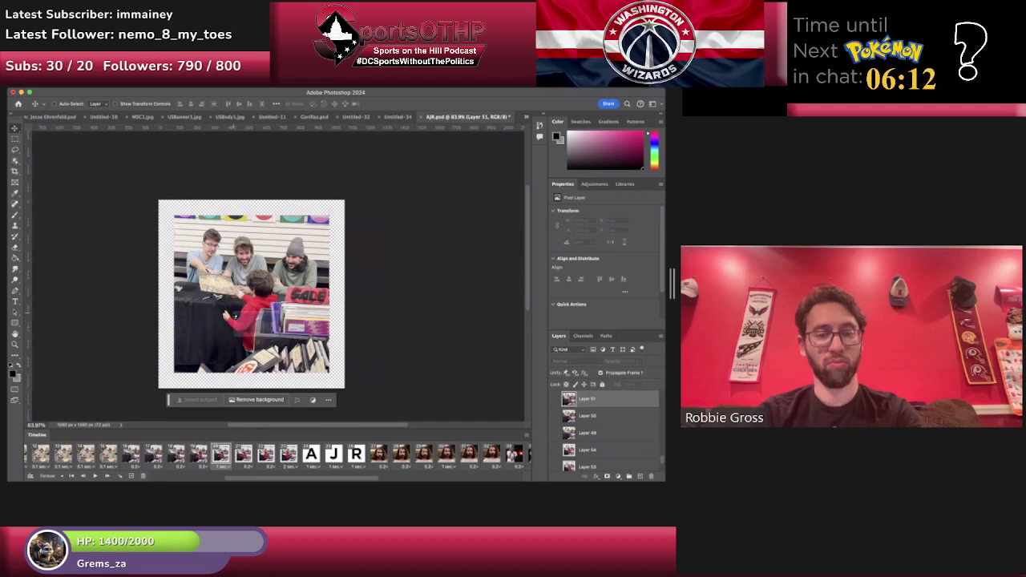
key("ctrl+t")
left_click_drag(232, 308, 223, 295)
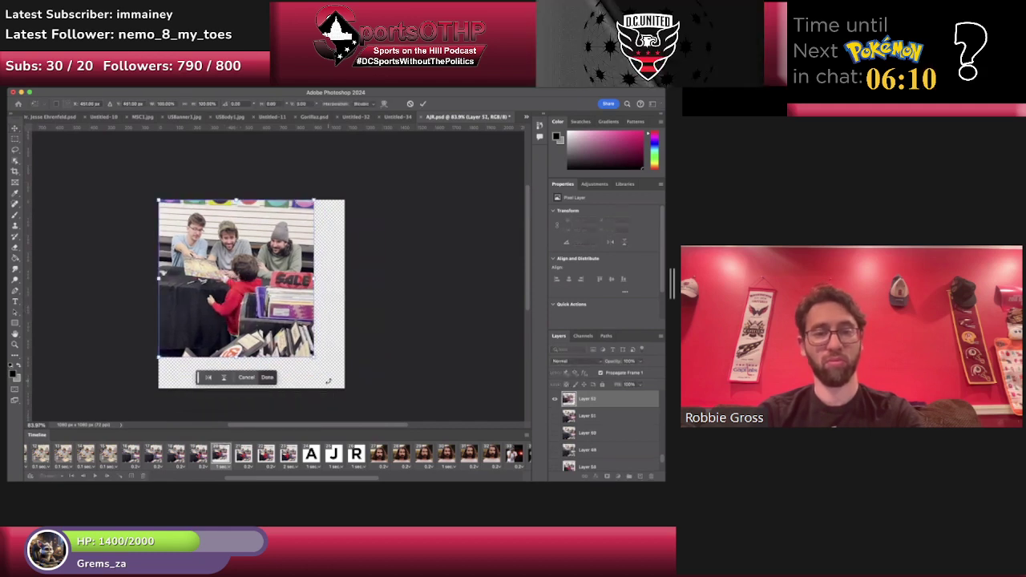
left_click_drag(315, 363, 346, 389)
key("Return")
Align the sixth clip frame's still to the canvas's upper-left corner and enlarge it to about 1082 px square.
left_click(239, 454)
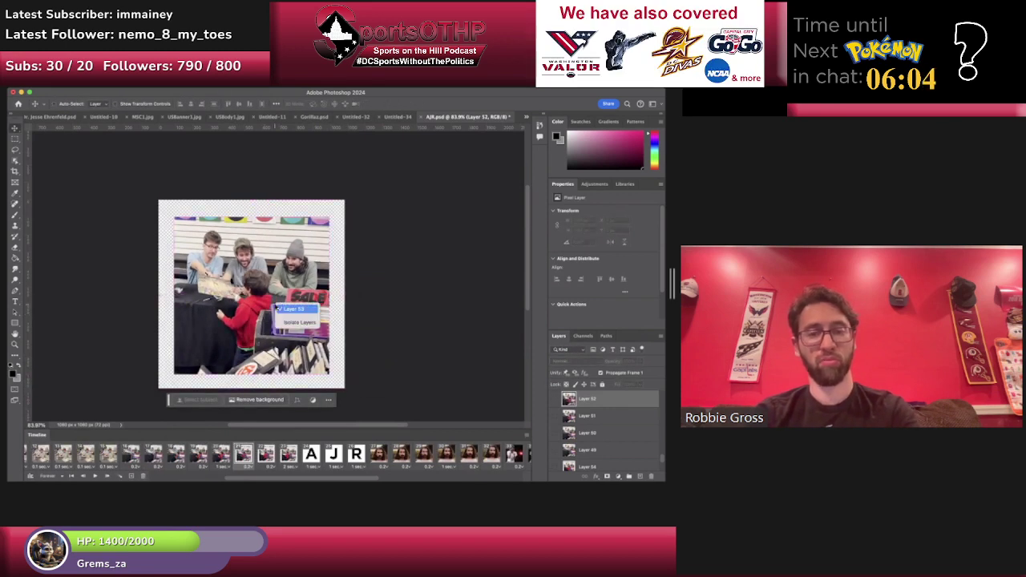
left_click_drag(275, 305, 259, 286)
left_click_drag(313, 356, 346, 388)
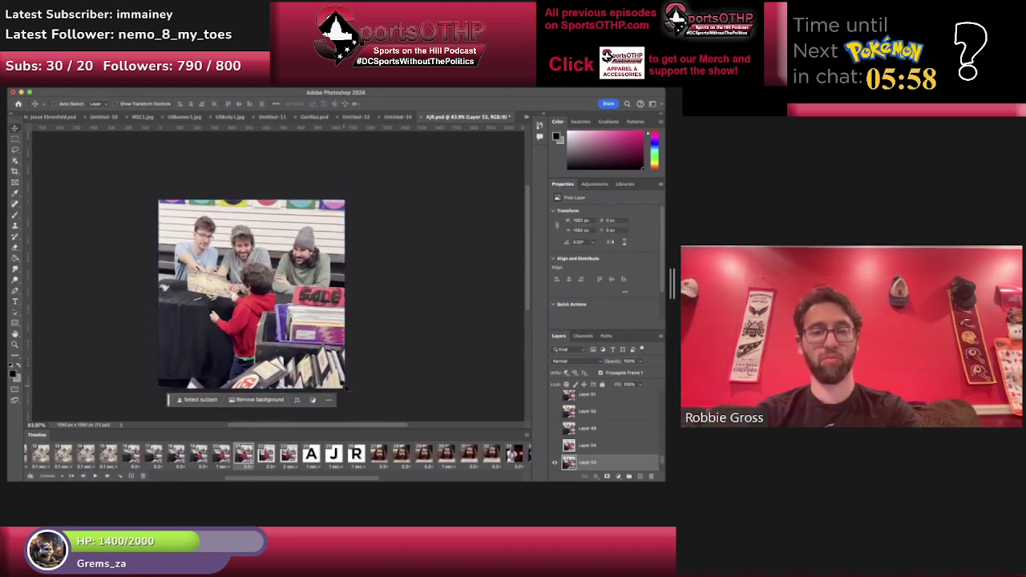
key("Return")
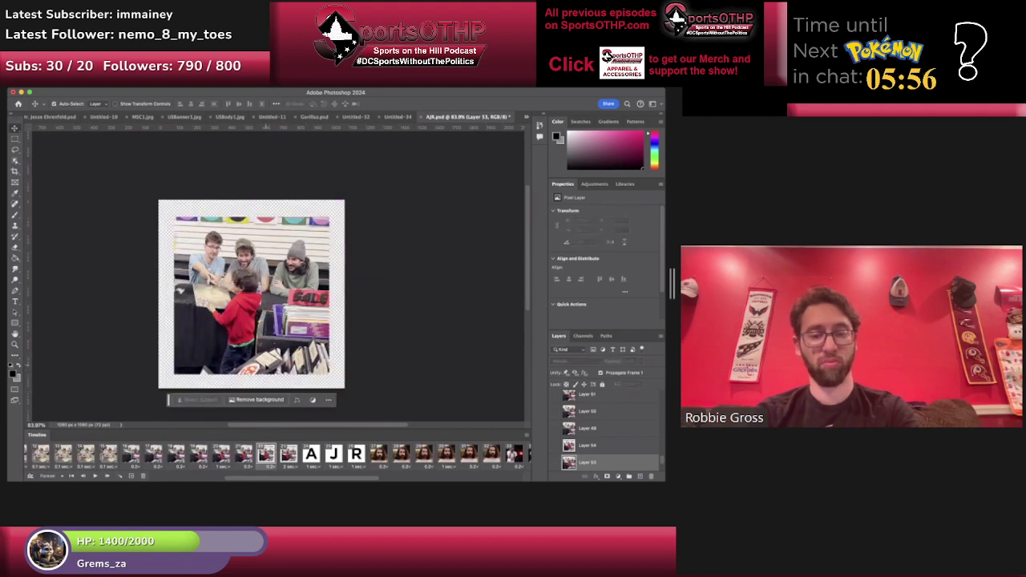
Align the seventh clip frame's still, Layer 56, to the canvas's upper-left corner and enlarge it to cover the canvas.
left_click(269, 355)
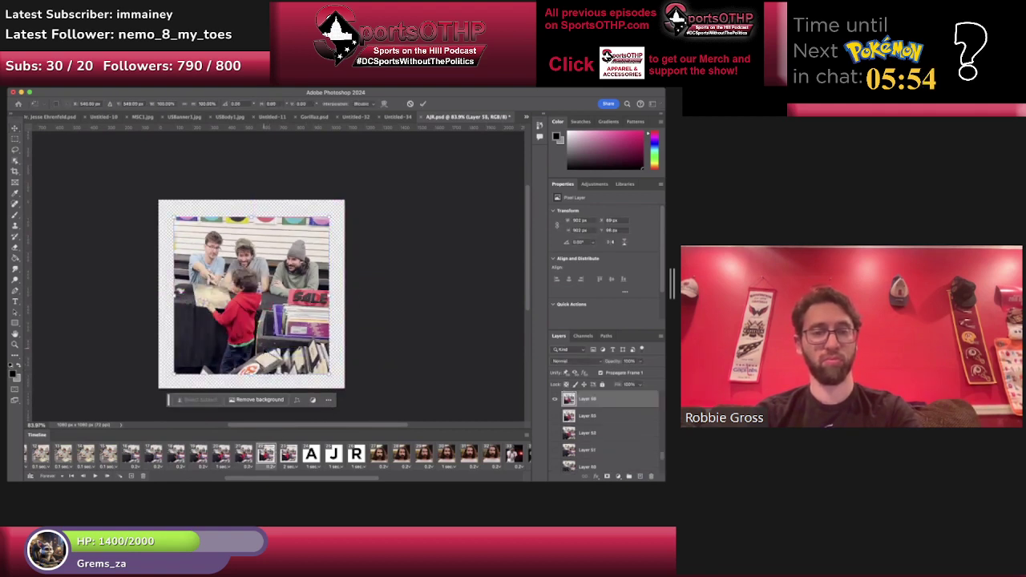
key("ctrl+t")
left_click_drag(269, 355, 253, 340)
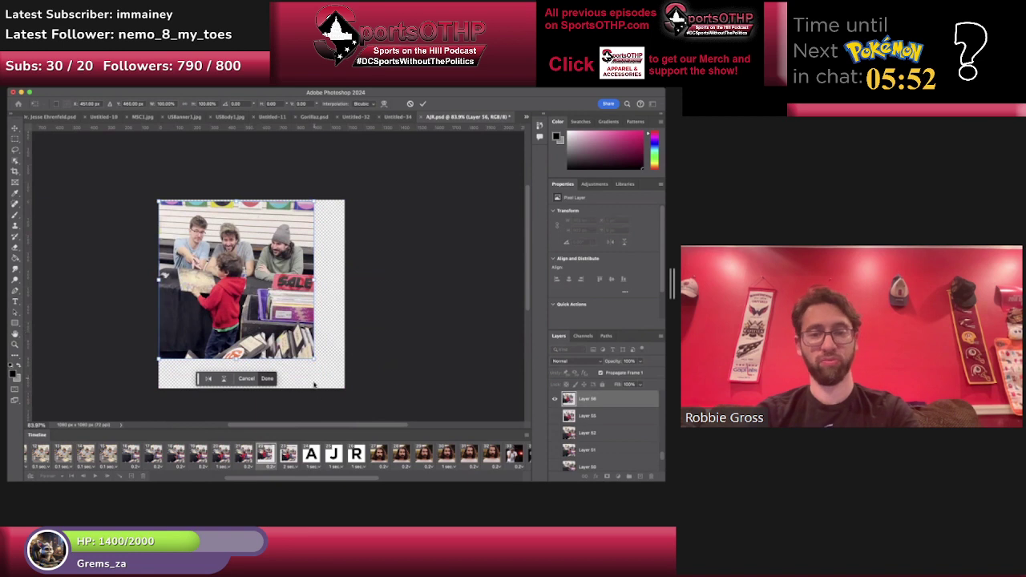
left_click_drag(312, 361, 349, 393)
key("Return")
Align the eighth clip frame's still, Layer 57, to the canvas's upper-left corner and enlarge it to about 1088 px square.
left_click(288, 456)
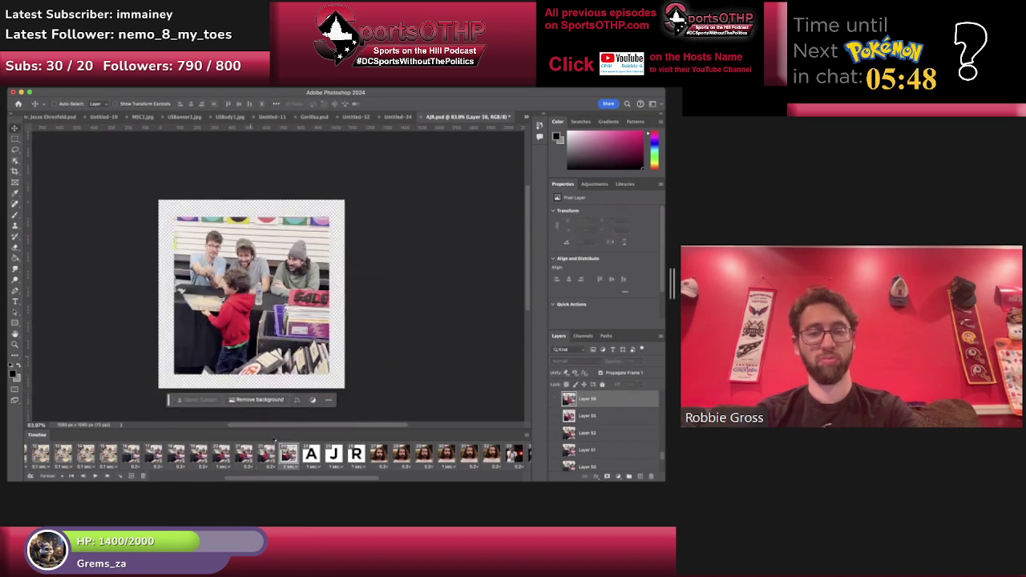
key("ctrl+t")
left_click_drag(255, 316, 239, 299)
left_click_drag(274, 328, 274, 326)
left_click_drag(314, 357, 347, 391)
key("Return")
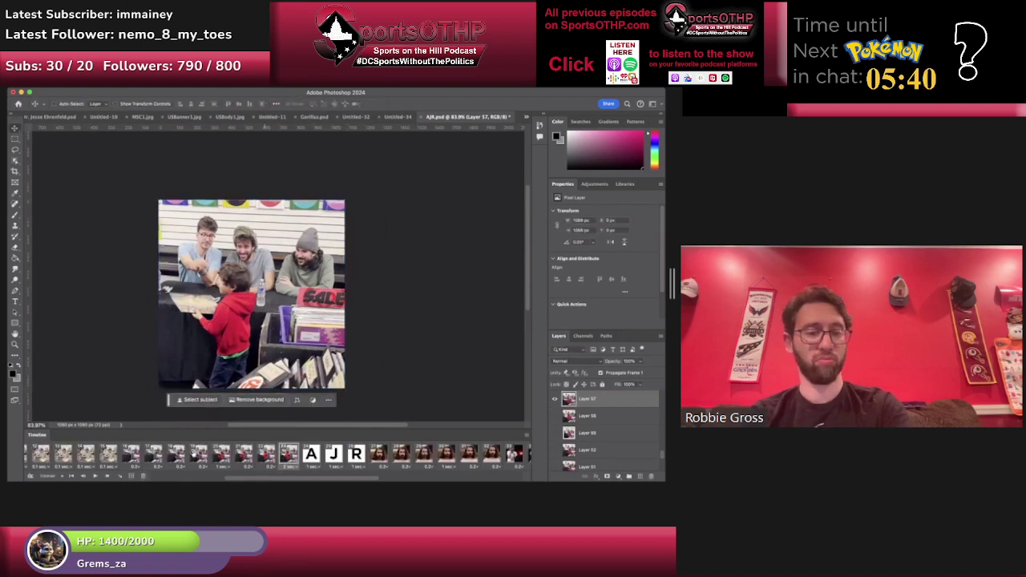
Play the animation from the first clip frame and set the eighth clip frame's delay to 1 second.
left_click(132, 454)
left_click(95, 477)
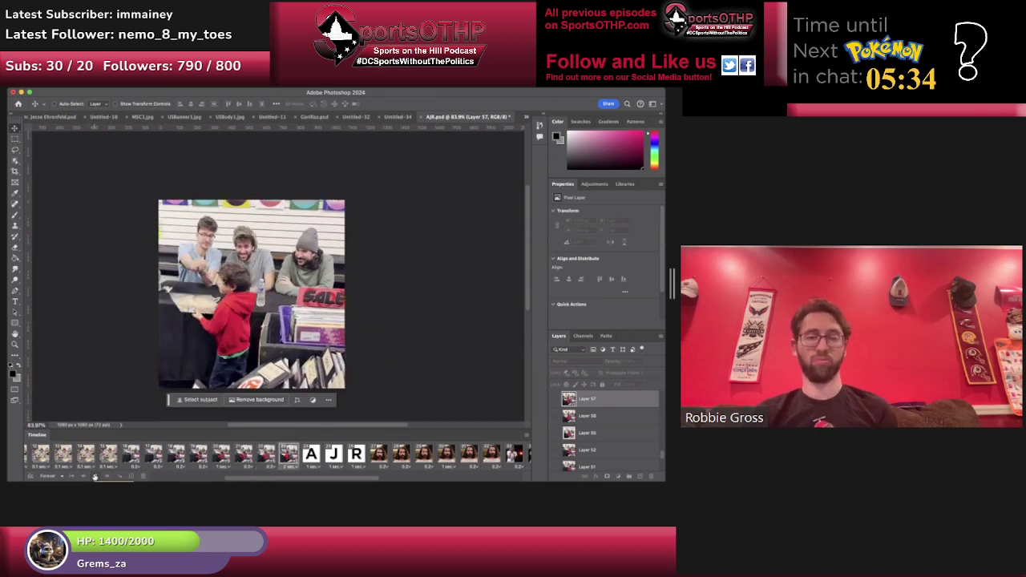
left_click(290, 461)
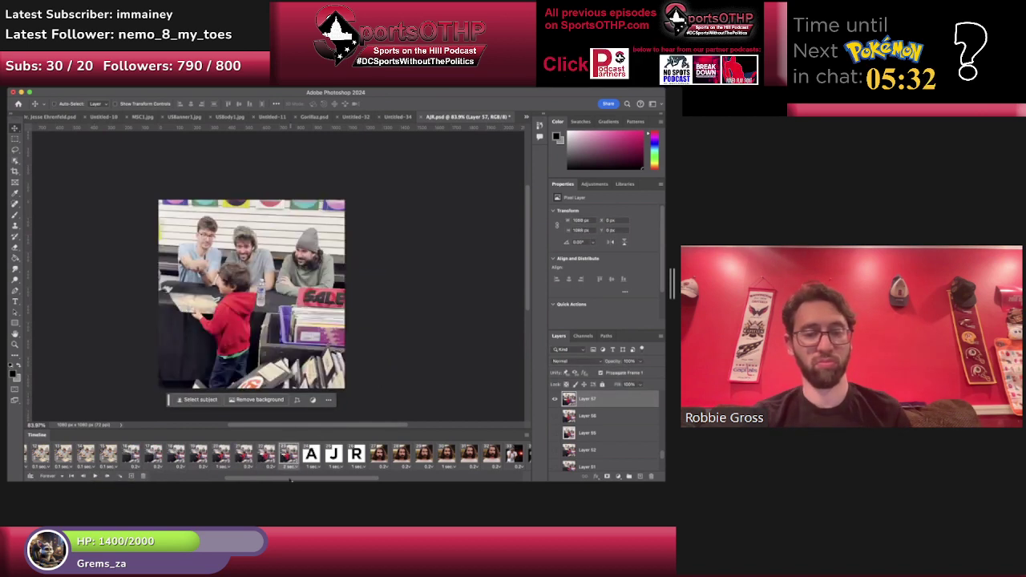
left_click(290, 469)
left_click(295, 442)
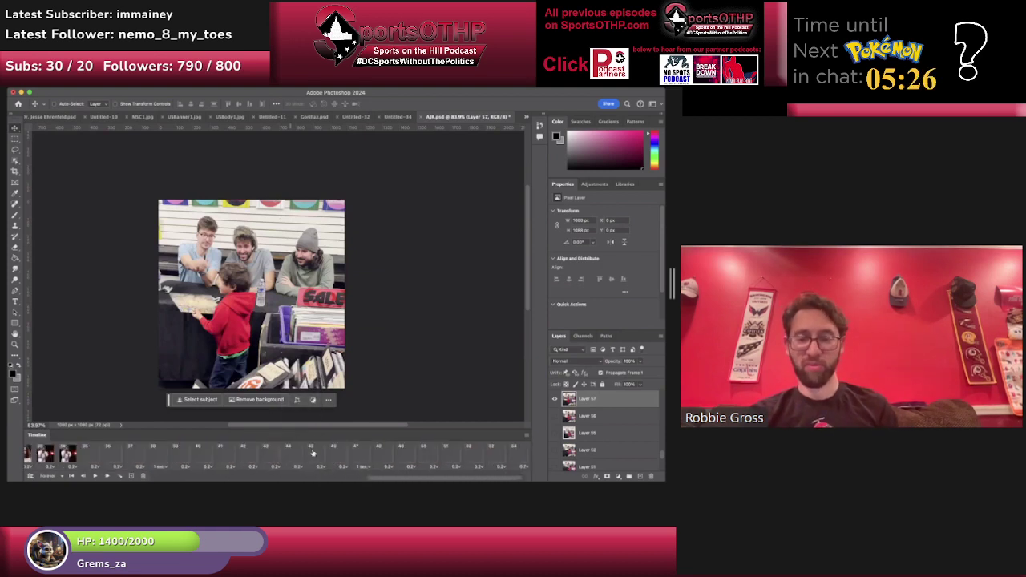
scroll(348, 454, "right", 3)
scroll(349, 455, "left", 2)
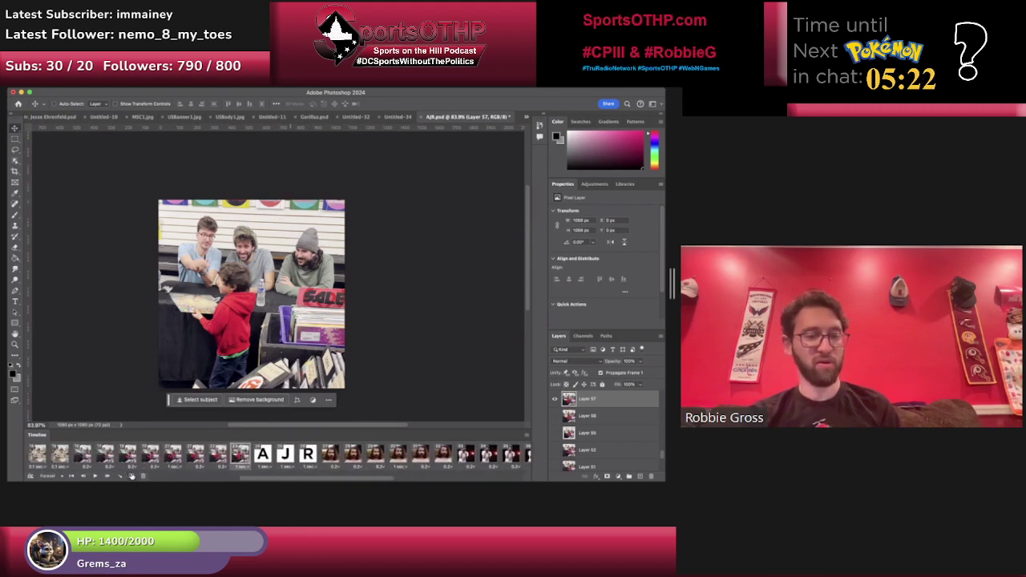
Duplicate the eighth clip frame and lower Layer 57's opacity to 0% in the new frame.
left_click(133, 477)
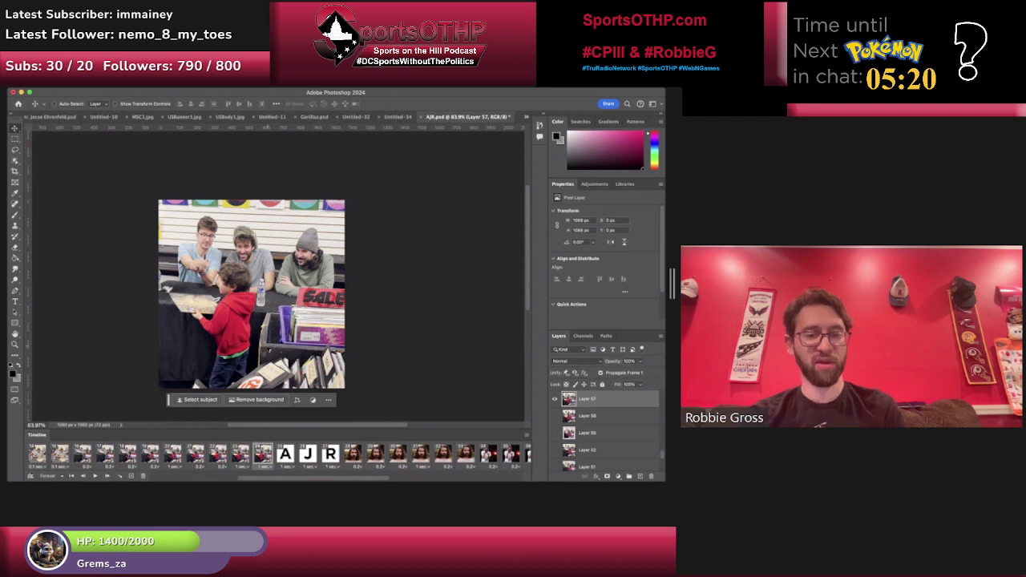
scroll(606, 433, "down", 2)
scroll(573, 442, "down", 5)
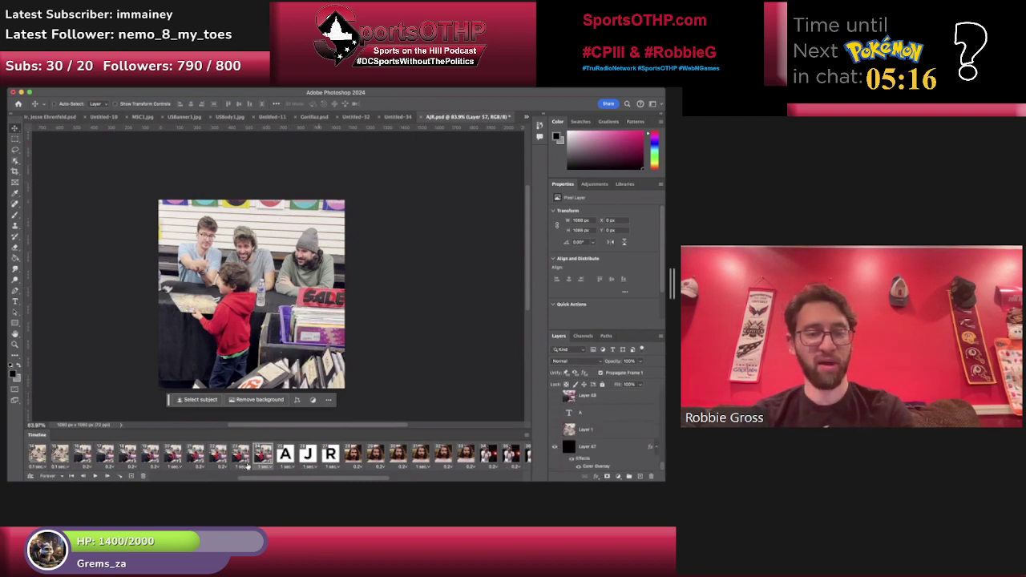
scroll(561, 417, "down", 5)
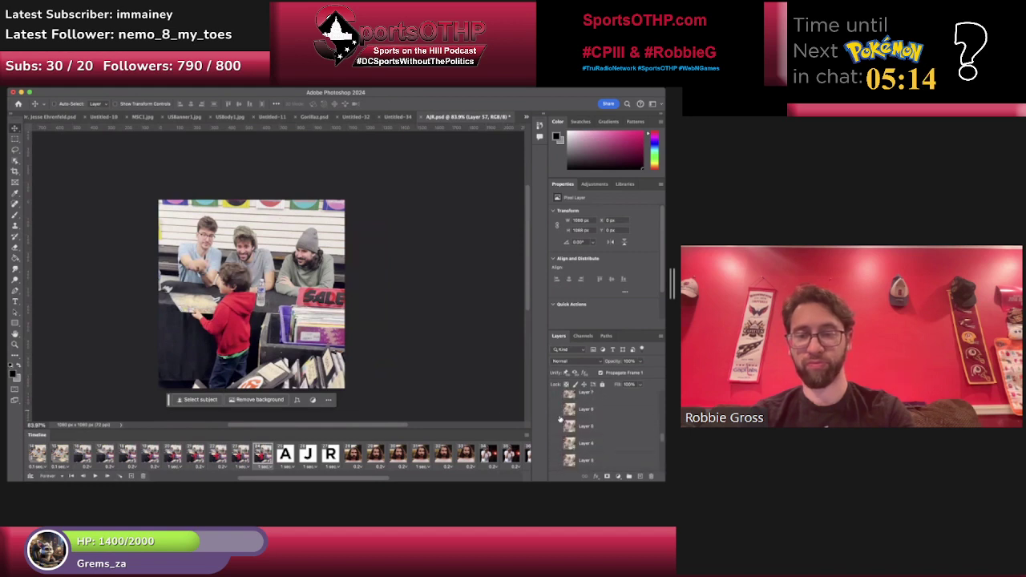
scroll(561, 417, "down", 5)
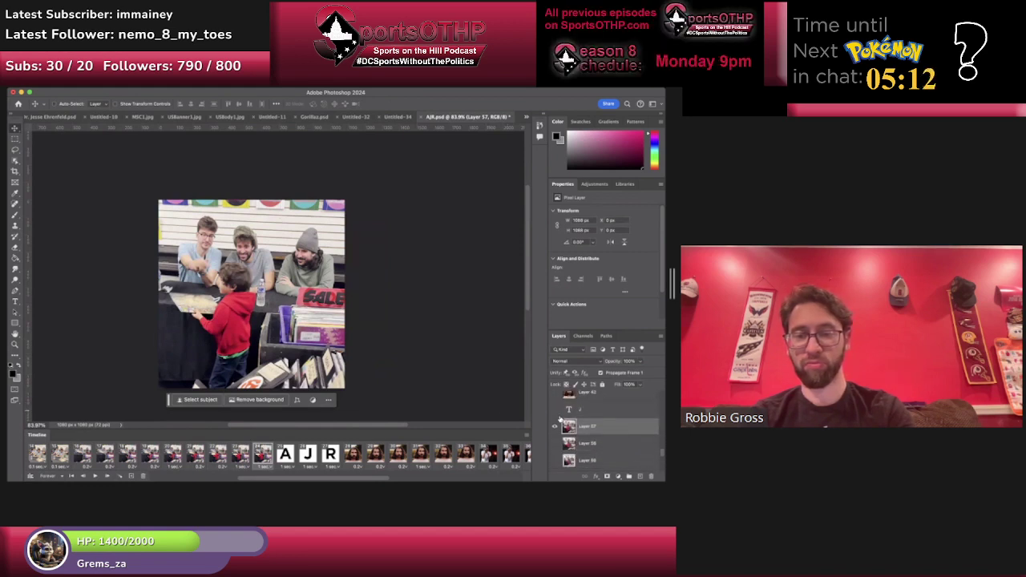
left_click_drag(641, 364, 587, 387)
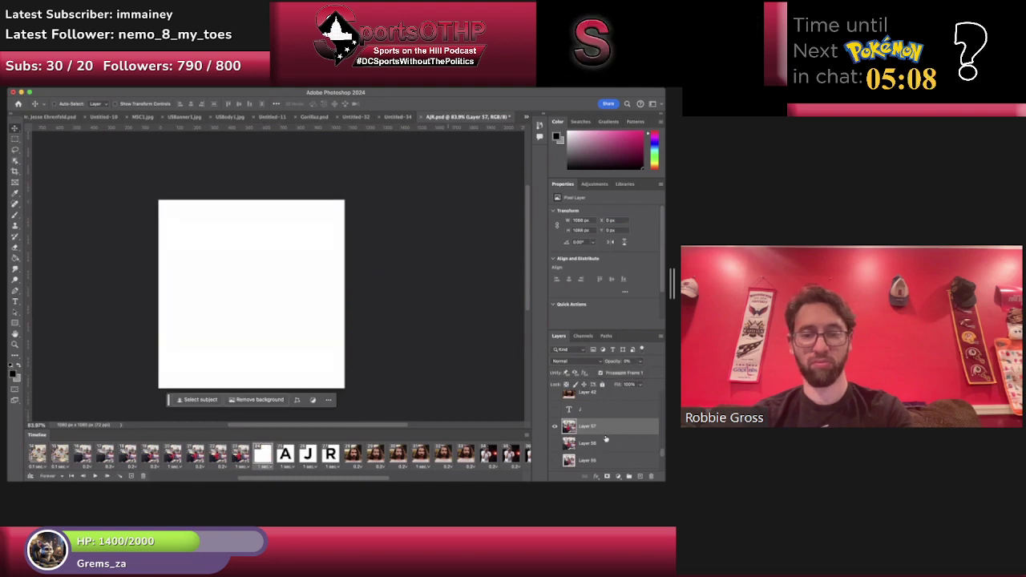
Turn off Layer 47's Color Overlay effect in the duplicated frame so the still fades to black.
scroll(606, 438, "down", 8)
left_click(571, 459)
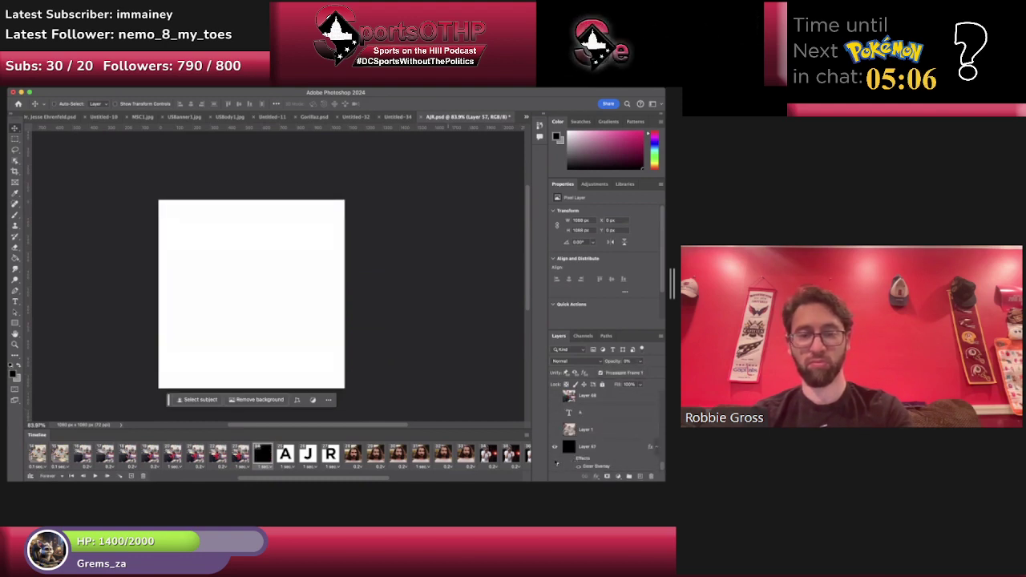
Try tweening three frames between the eighth clip frame and its black duplicate, then undo the tween.
left_click(244, 458)
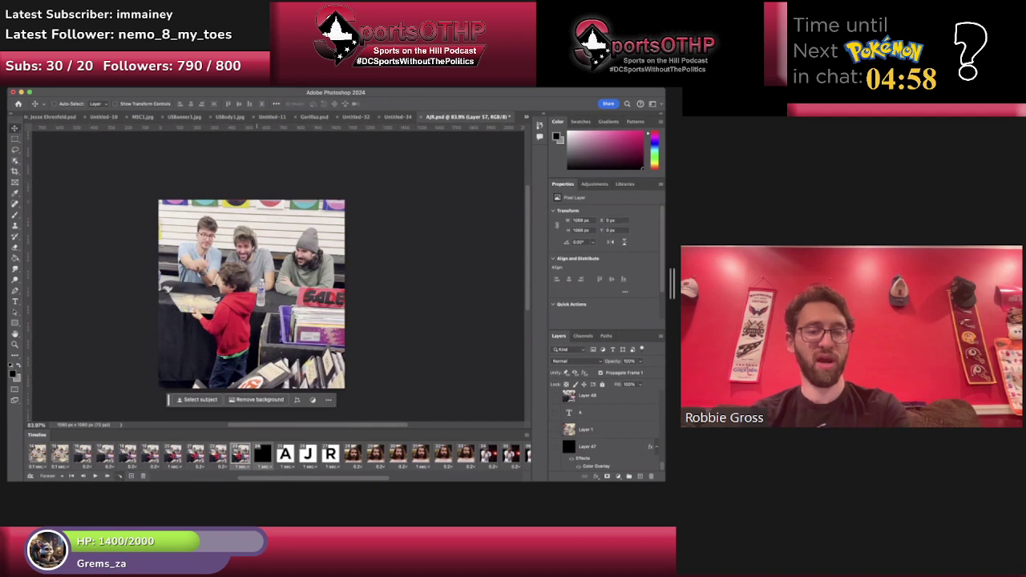
left_click(120, 476)
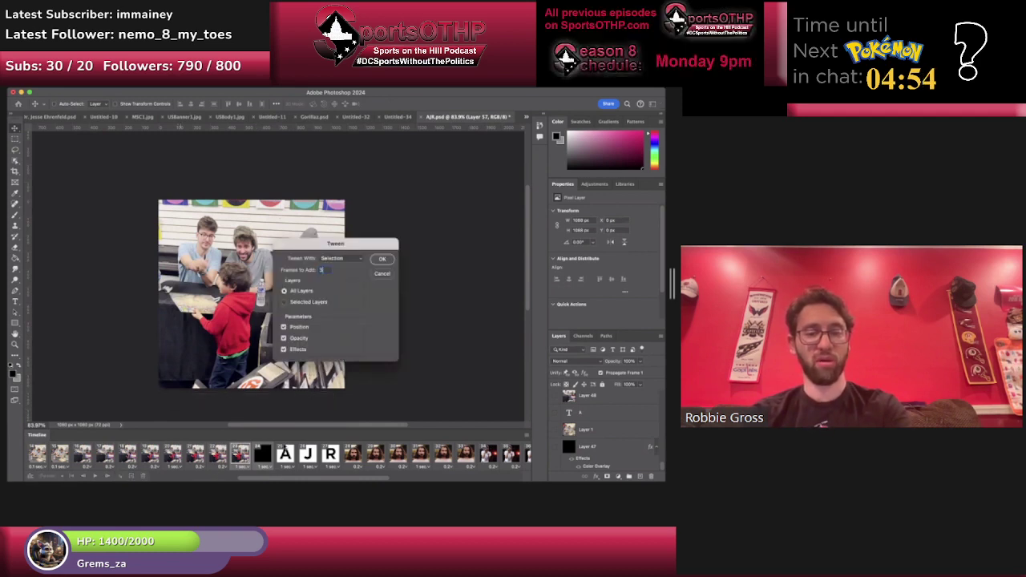
key("Return")
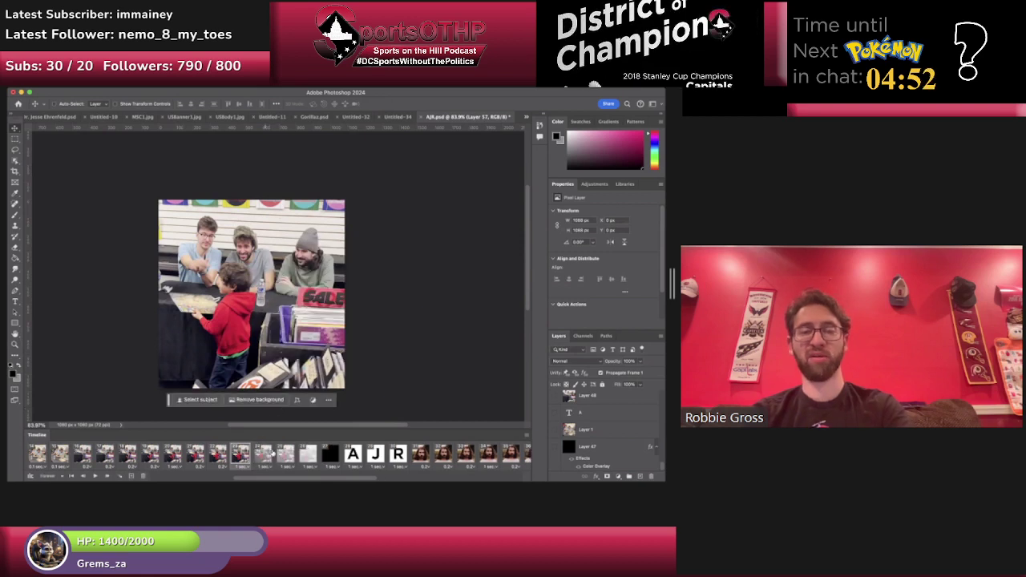
left_click(270, 454)
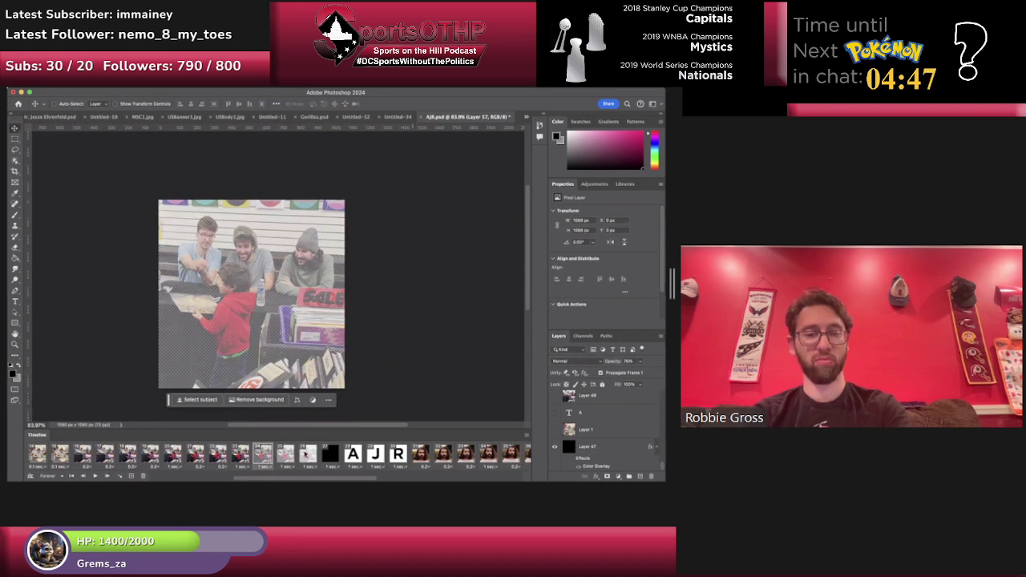
left_click(287, 454)
left_click(572, 460)
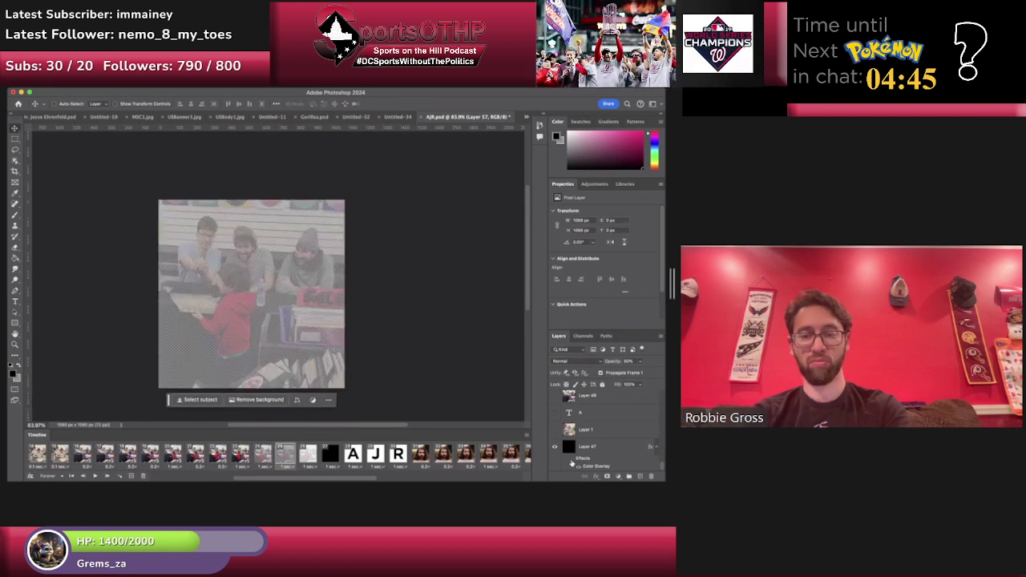
key("super+z")
key("super+z")
key("super+z")
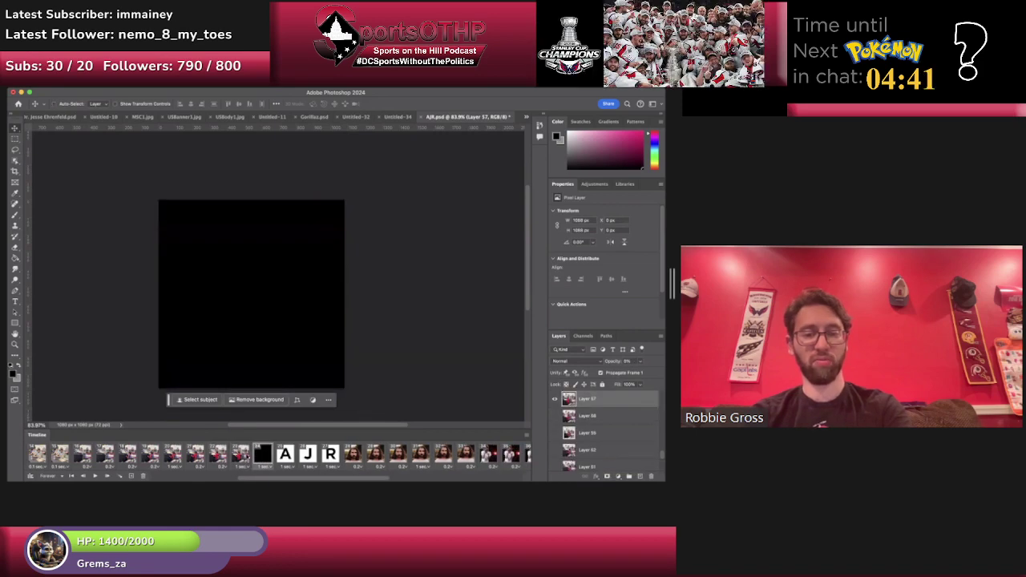
Select Layer 47 and tween three frames between the eighth clip frame and its black duplicate, using all layers.
left_click(240, 455)
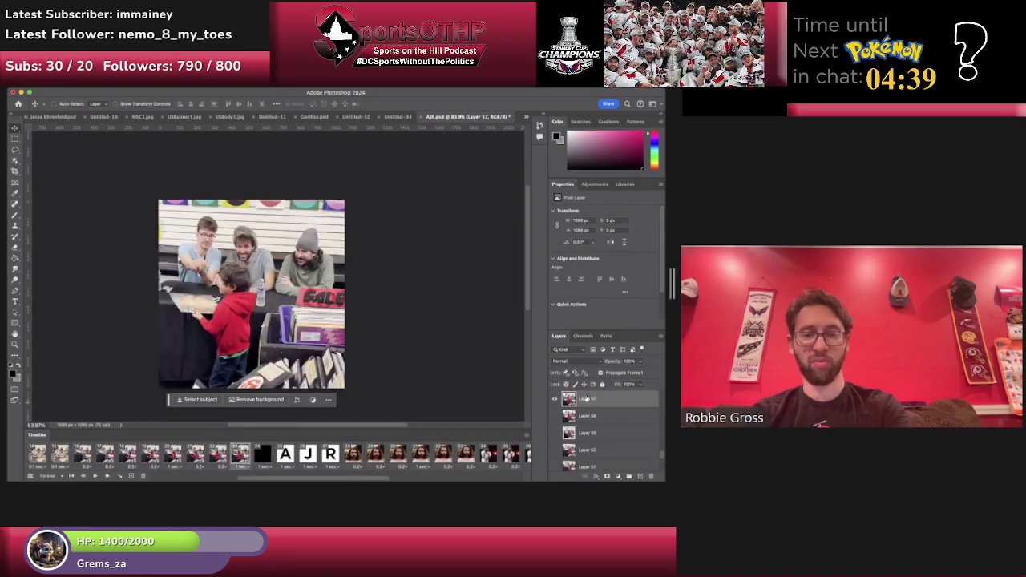
left_click(263, 454)
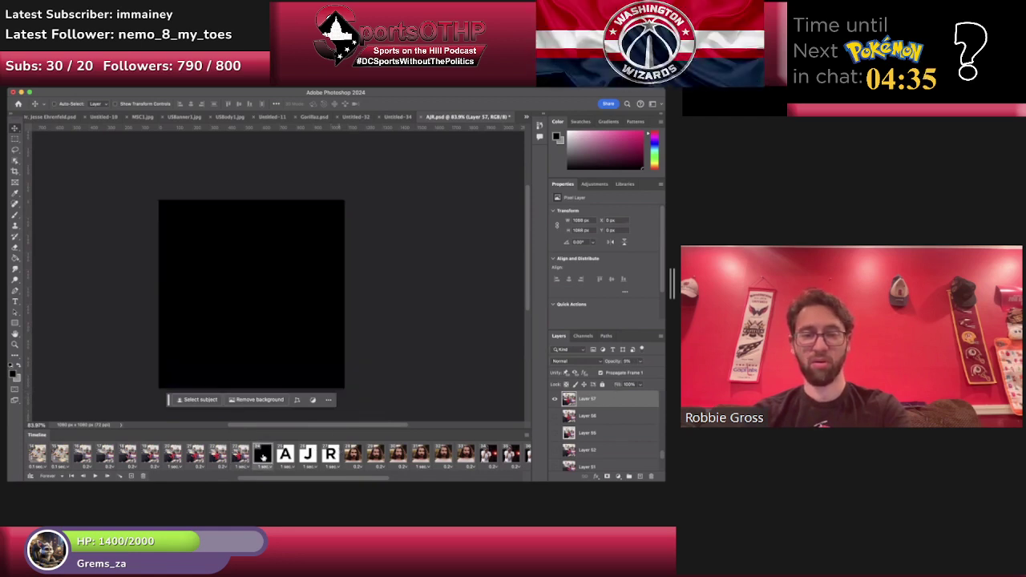
left_click(246, 455)
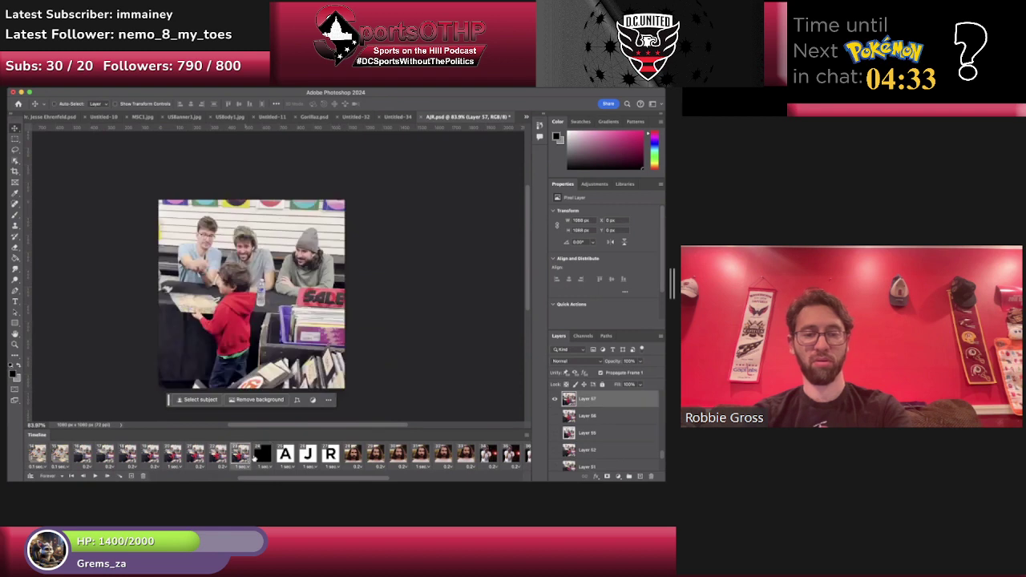
left_click(260, 456)
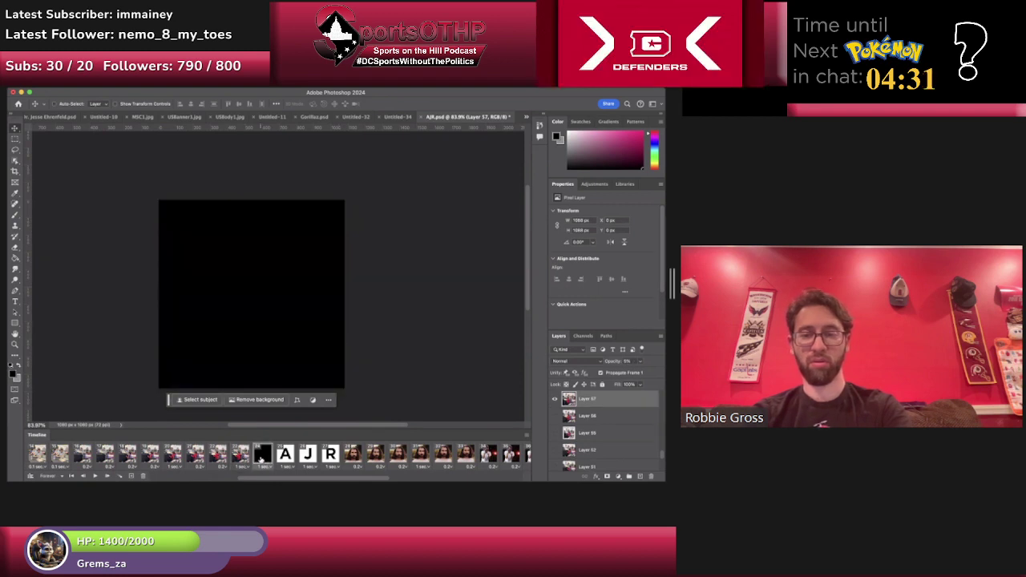
scroll(601, 437, "down", 5)
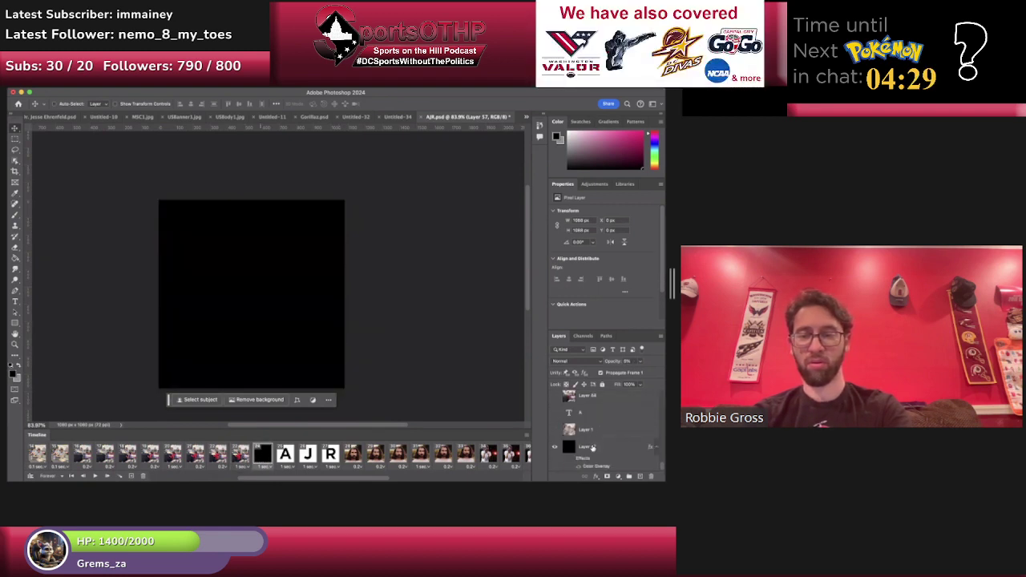
left_click(592, 448)
left_click(242, 456)
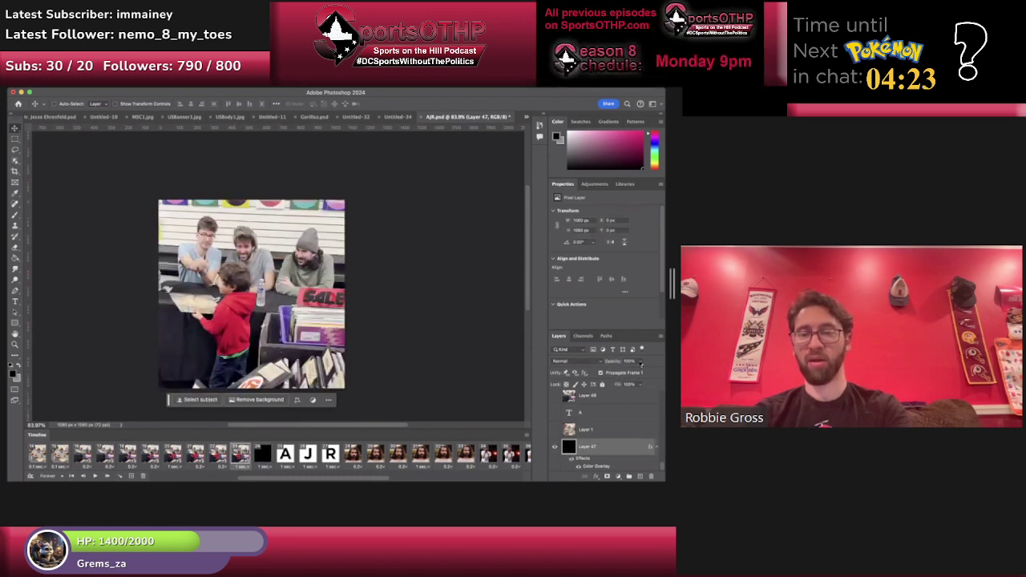
left_click(263, 455)
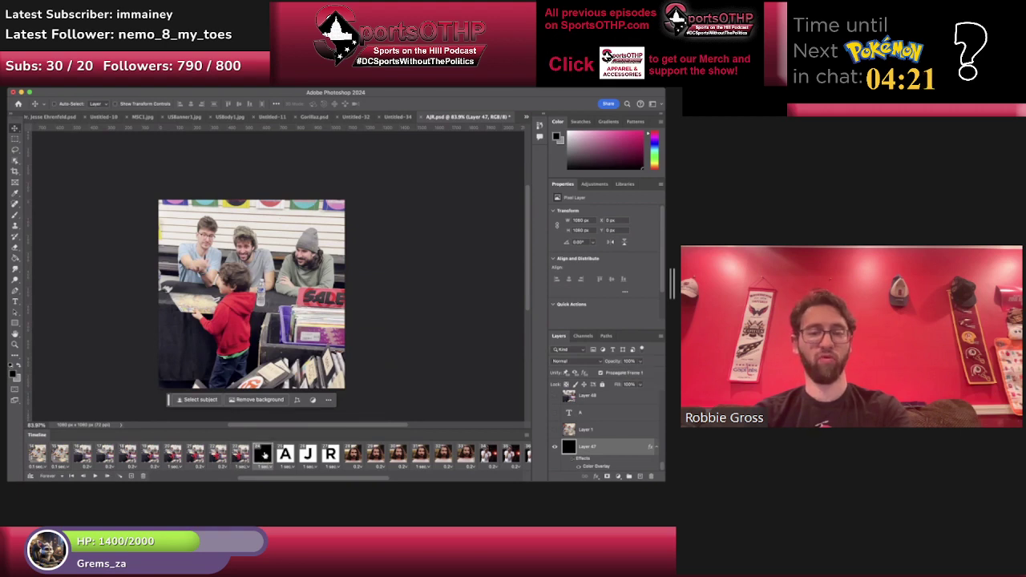
left_click(130, 476)
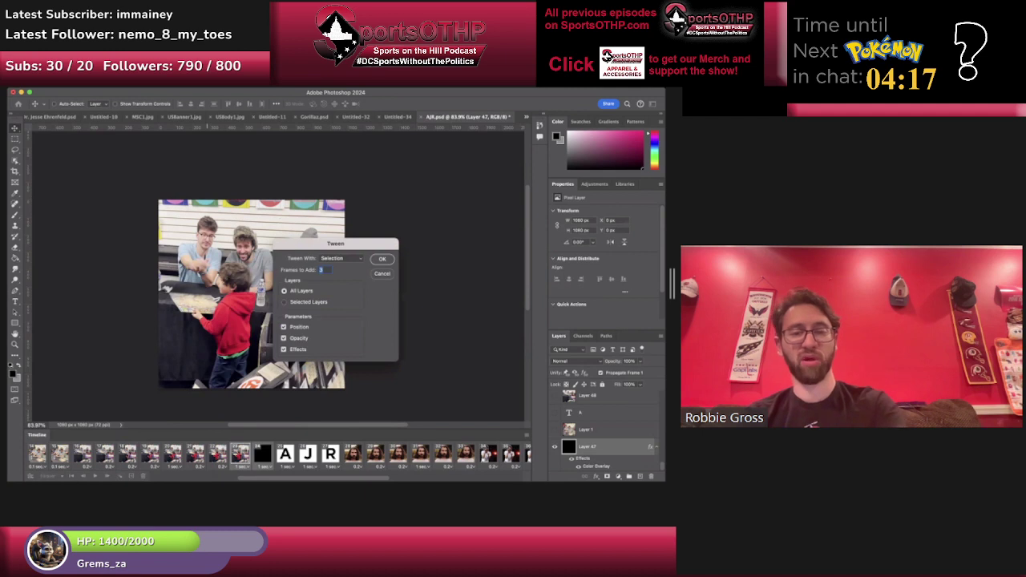
key("Return")
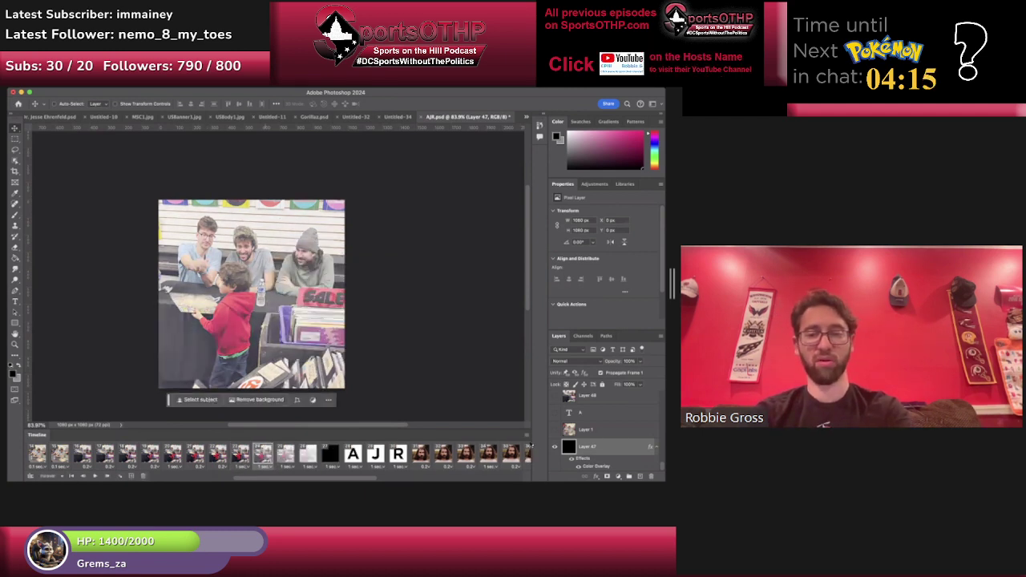
Preview the fade and turn off Layer 47's Color Overlay effect in each of the three tweened frames.
left_click(94, 476)
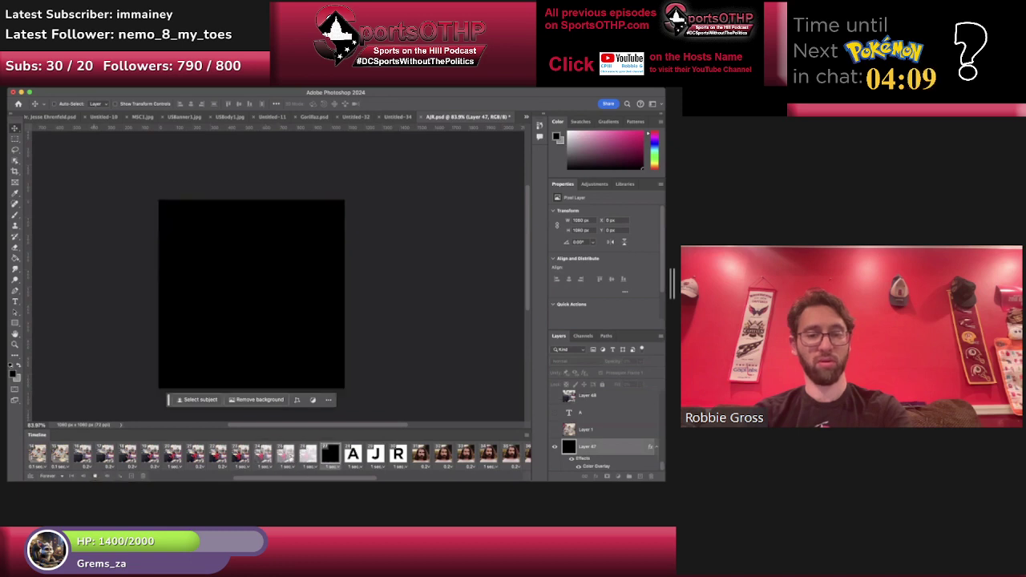
left_click(270, 456)
left_click(572, 460)
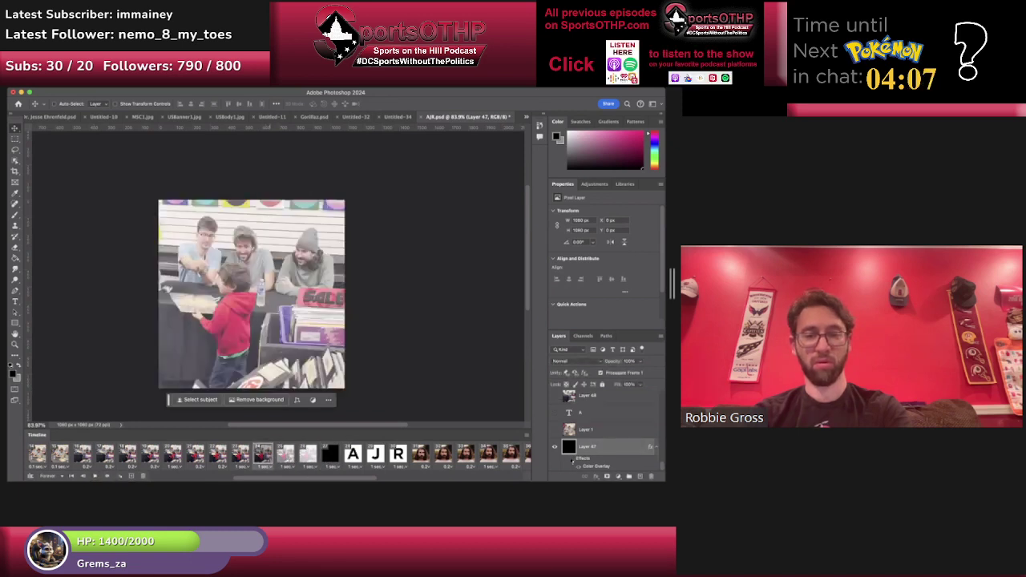
left_click(288, 454)
left_click(572, 459)
left_click(310, 453)
left_click(571, 461)
left_click(328, 455)
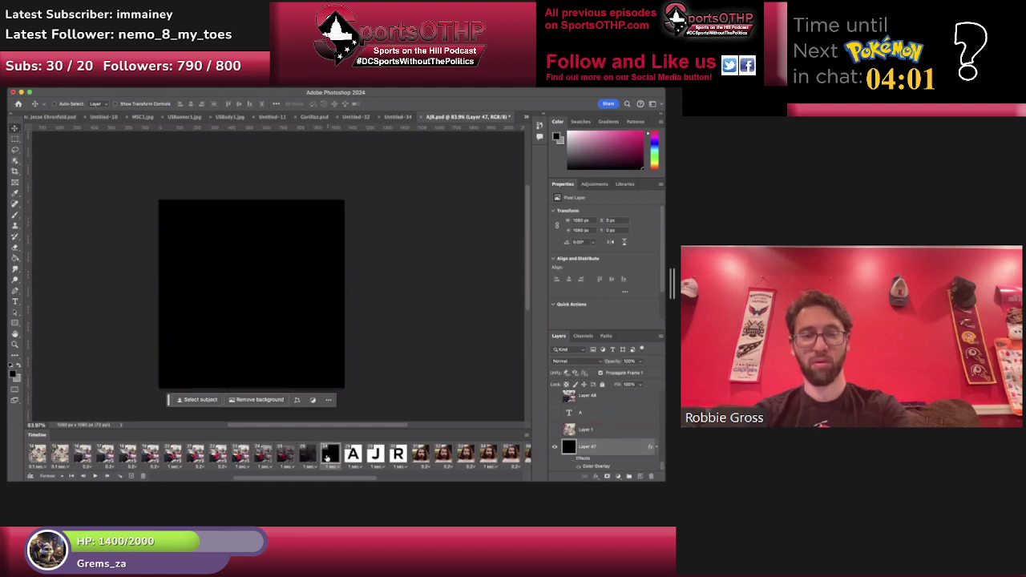
Set the delay of the eighth clip frame and its three tweened frames to 0.2 seconds and play from the first clip frame.
left_click(219, 456)
left_click(154, 456)
left_click(192, 456)
left_click(217, 455)
left_click(240, 454)
left_click(263, 455)
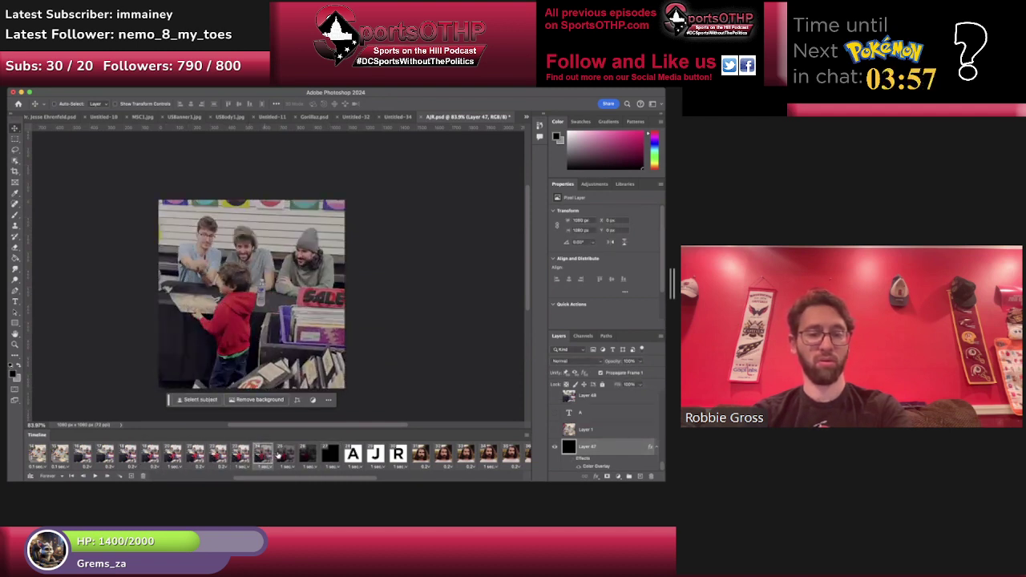
left_click(283, 455)
left_click(303, 459, "shift")
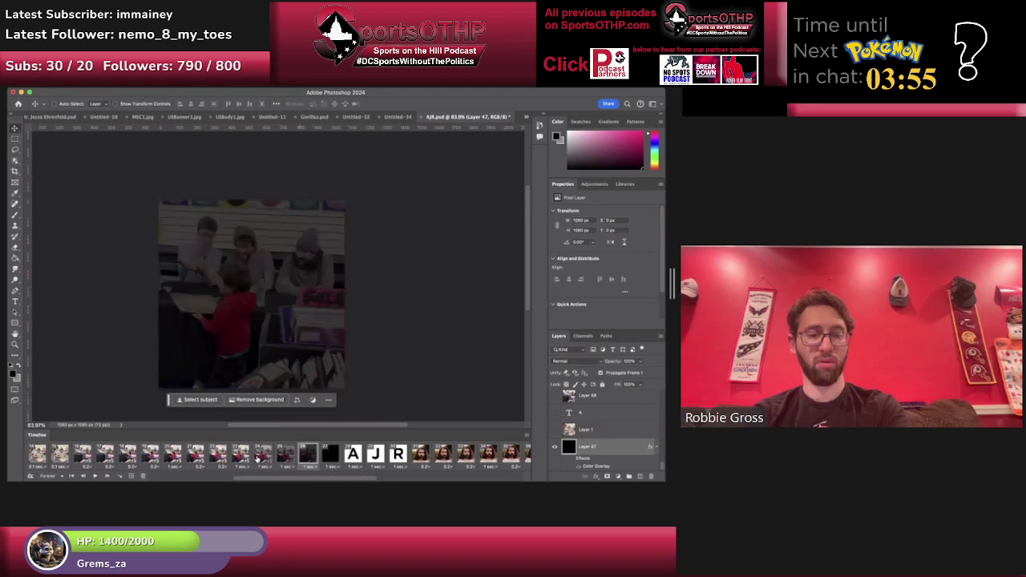
left_click(243, 466)
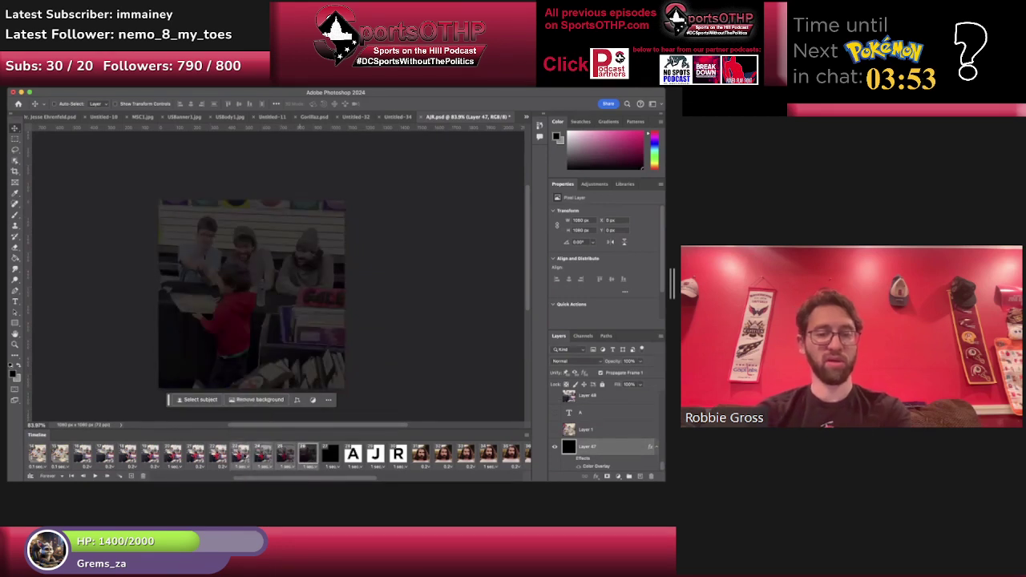
left_click(246, 454)
type("0.2")
key("Return")
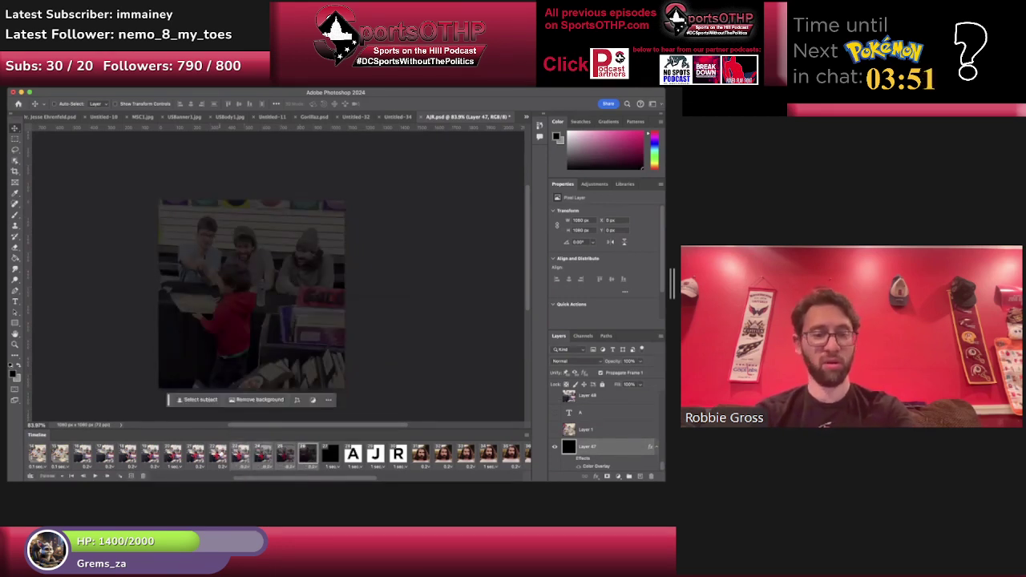
left_click(86, 457)
left_click(93, 476)
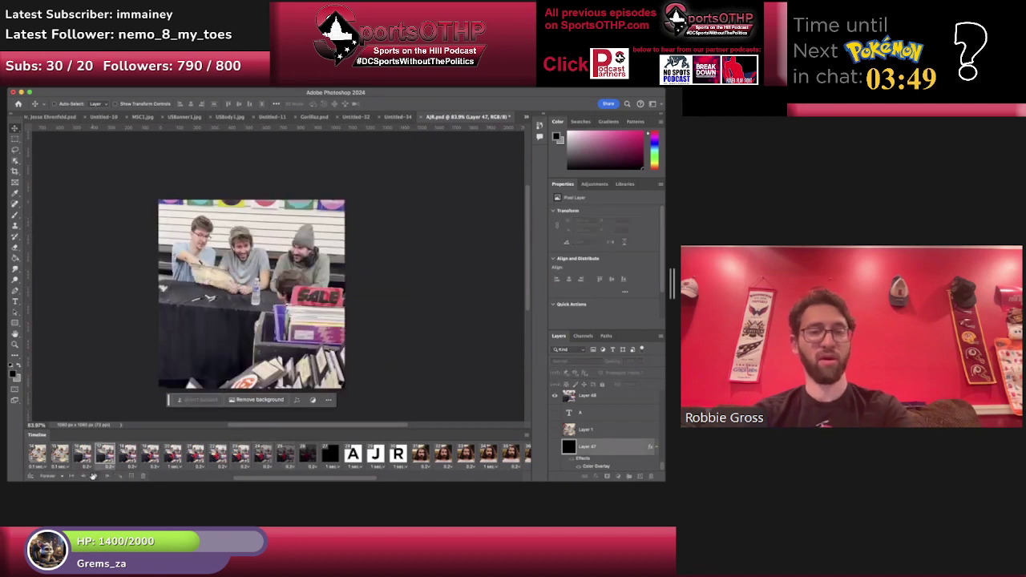